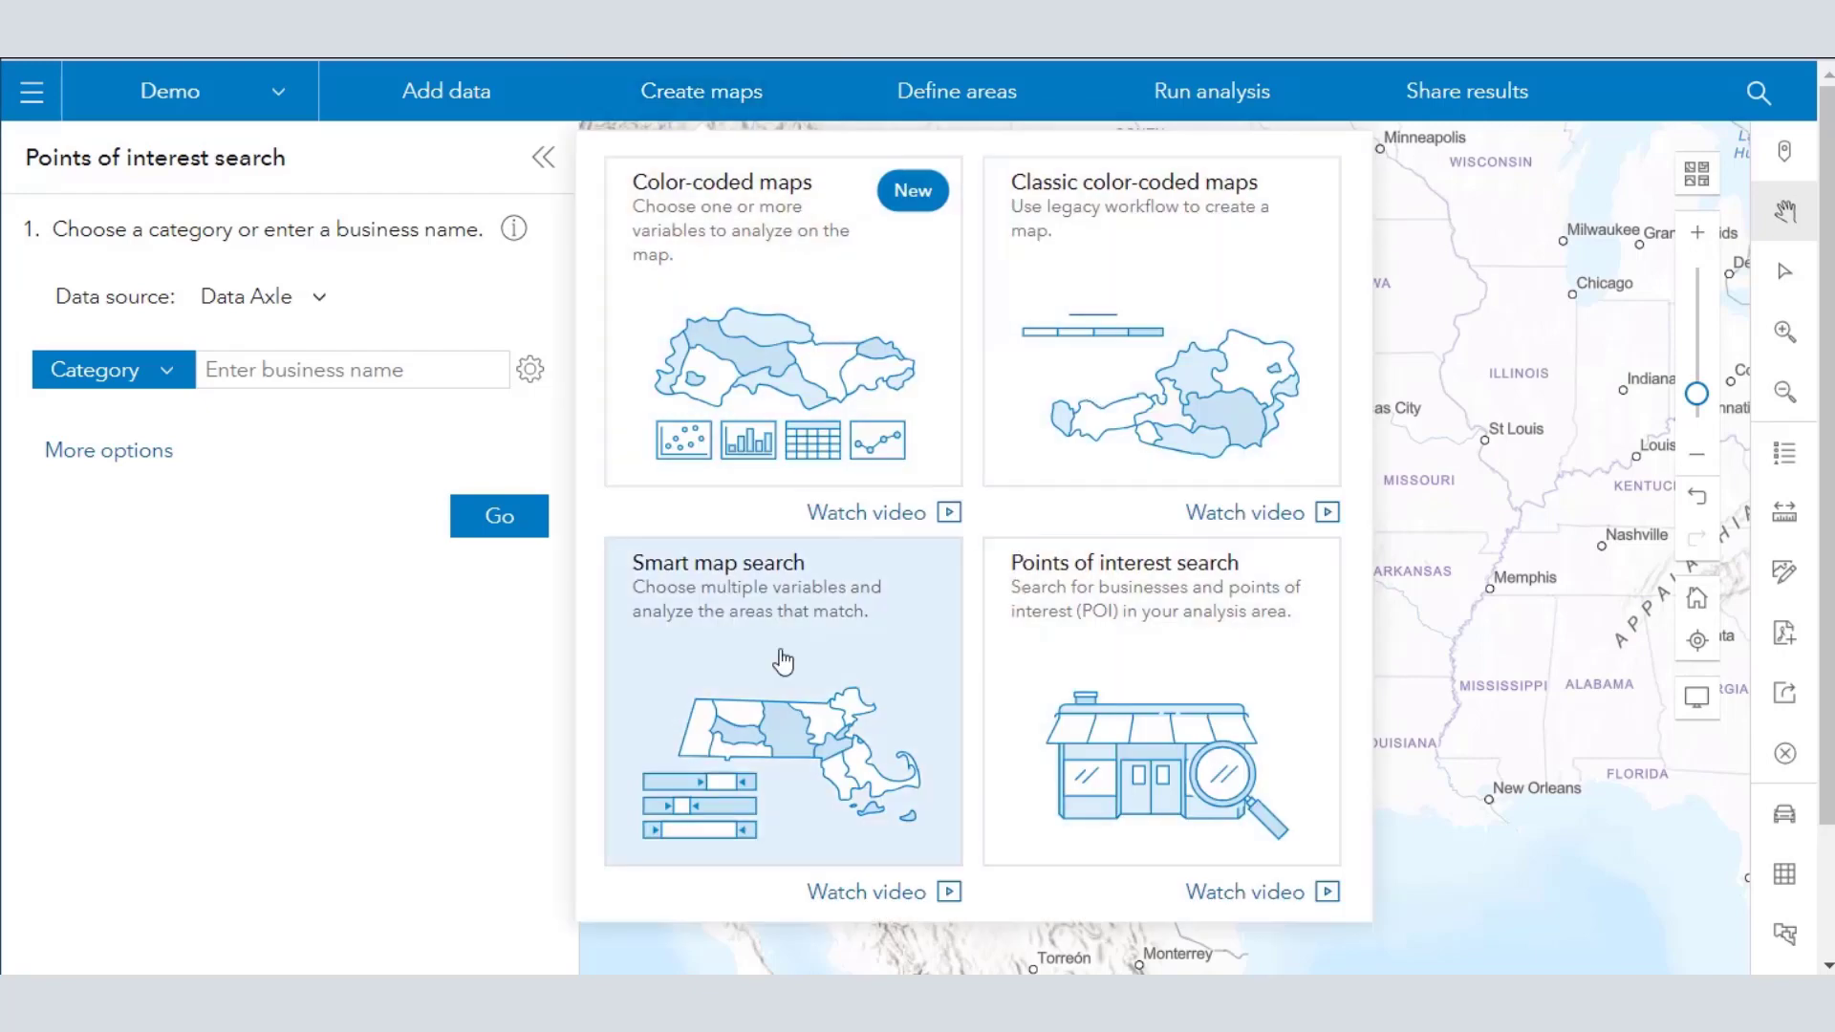
Open the points of interest search and browse its list of business categories
click(1121, 716)
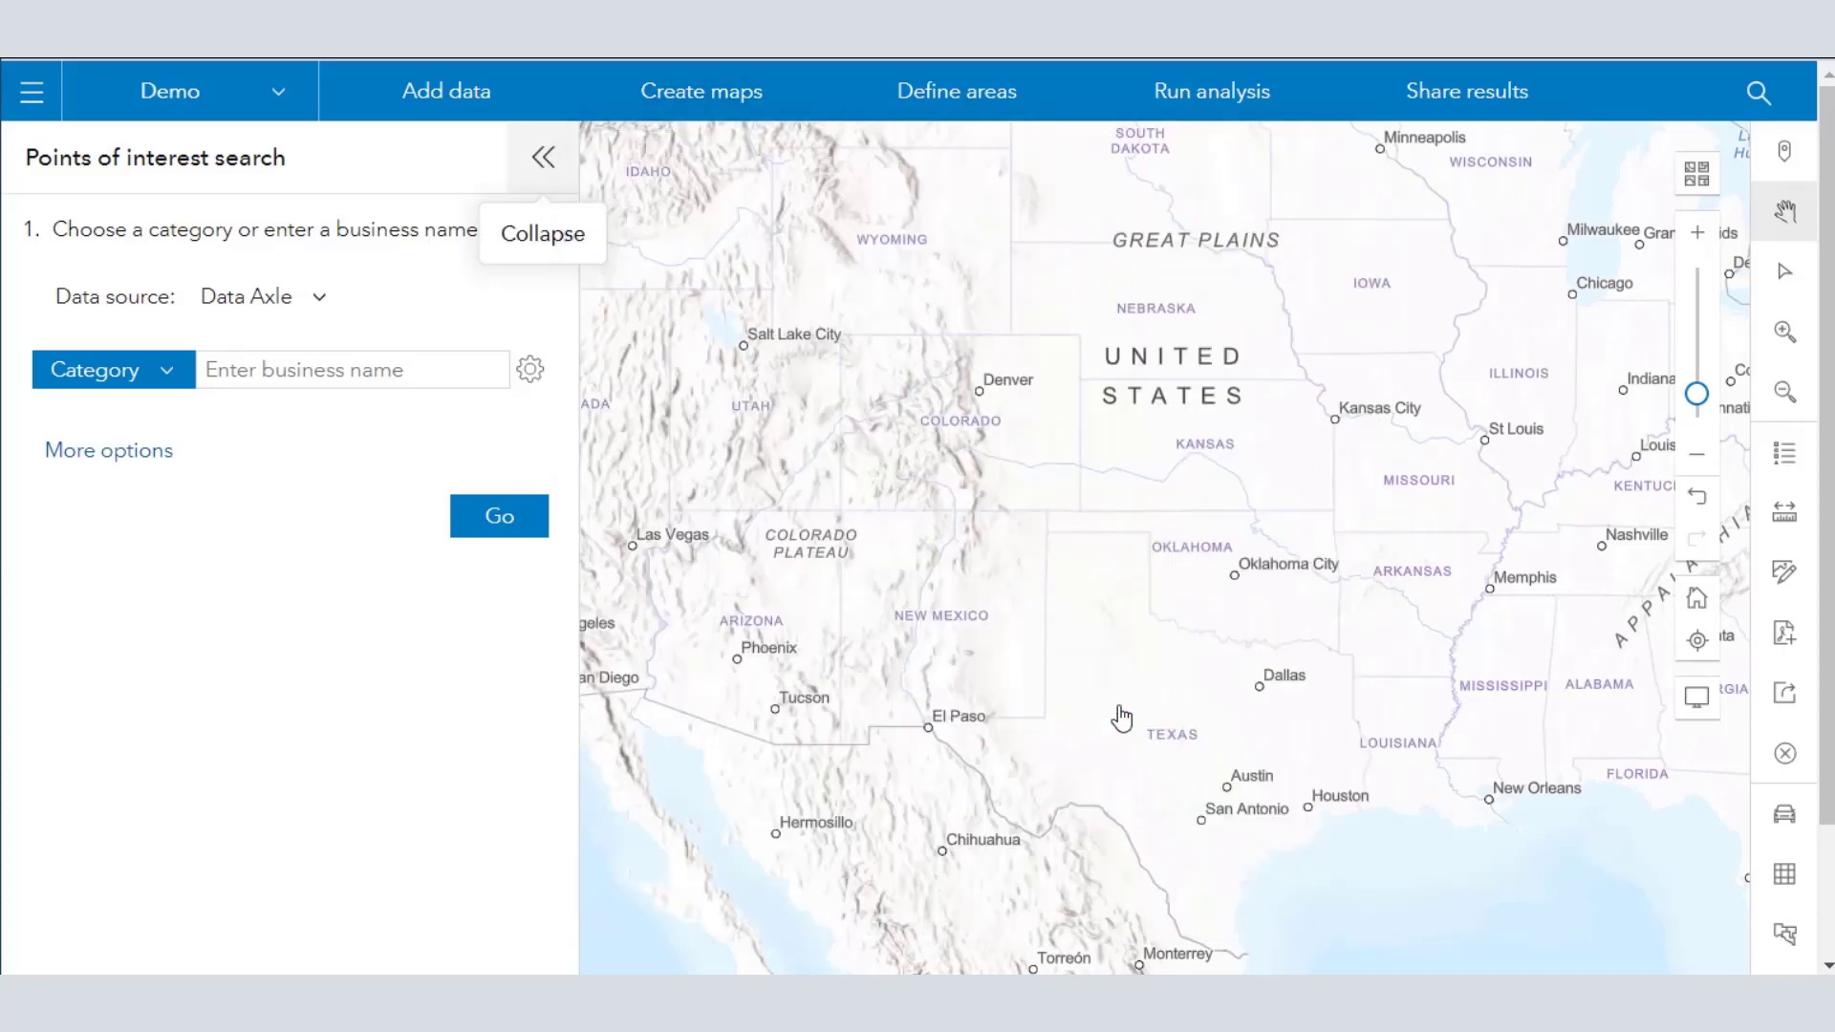
click(169, 371)
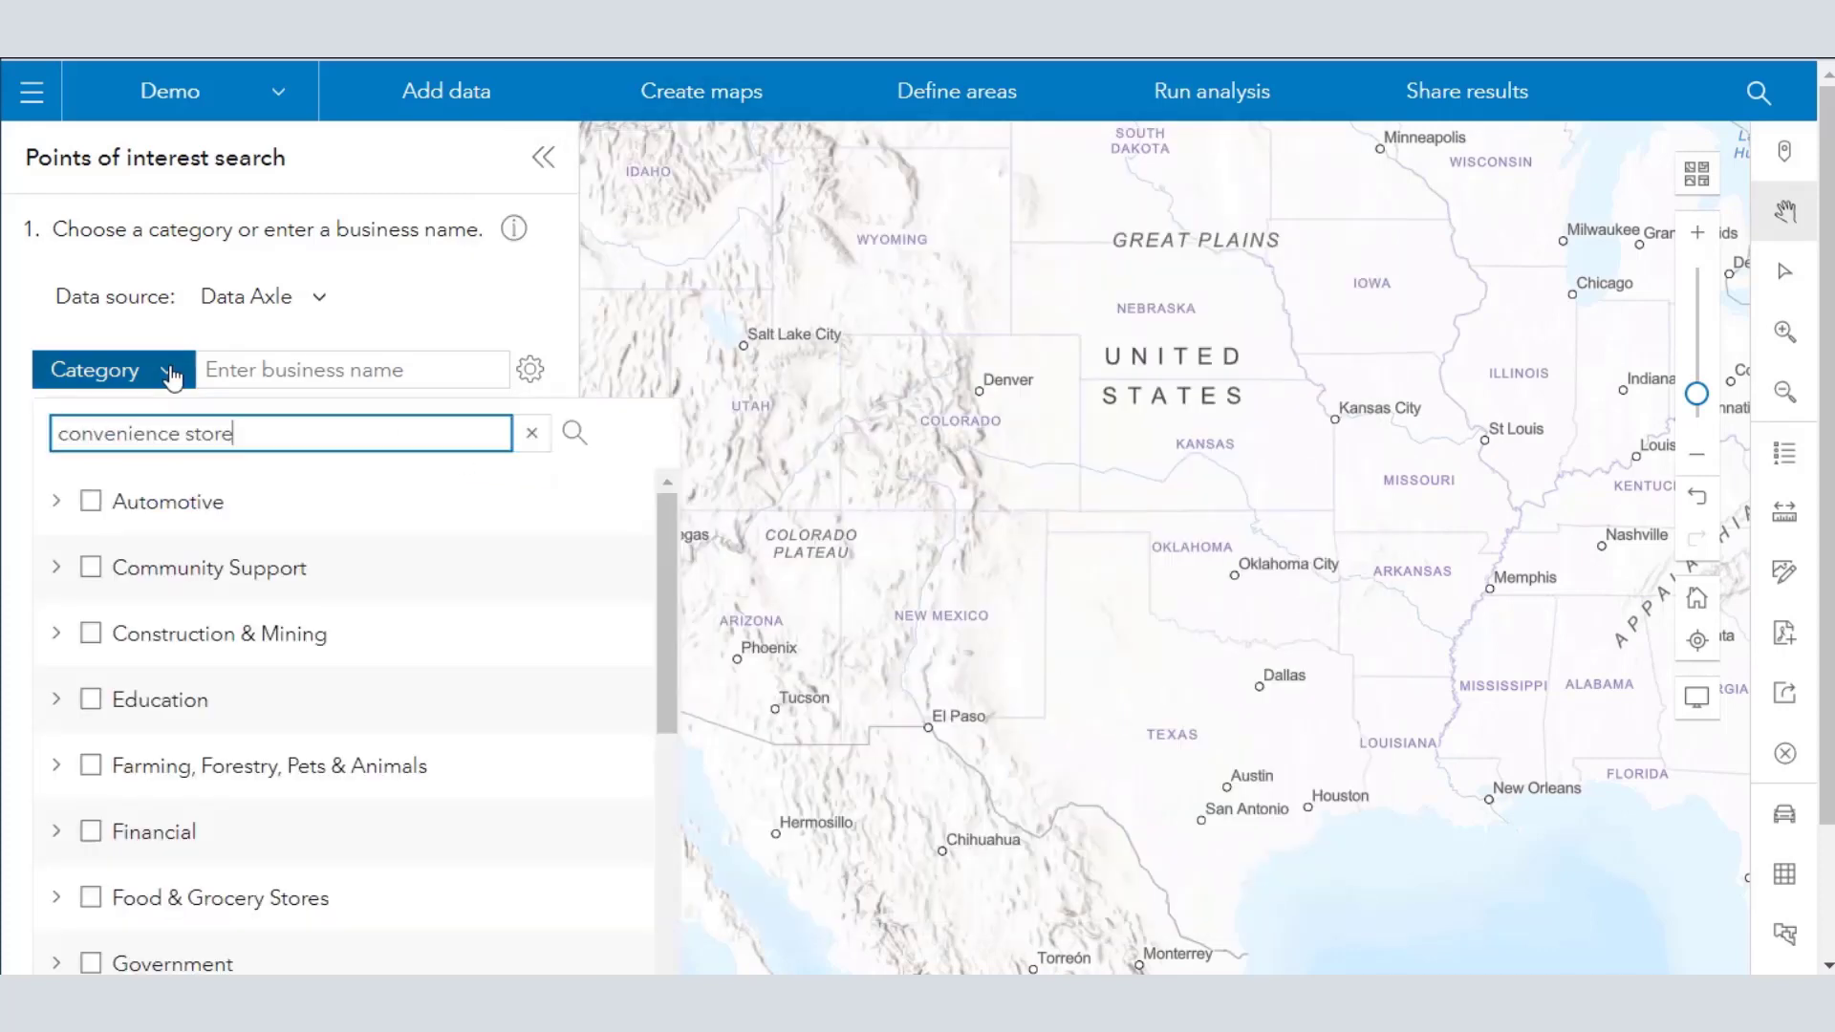
click(296, 437)
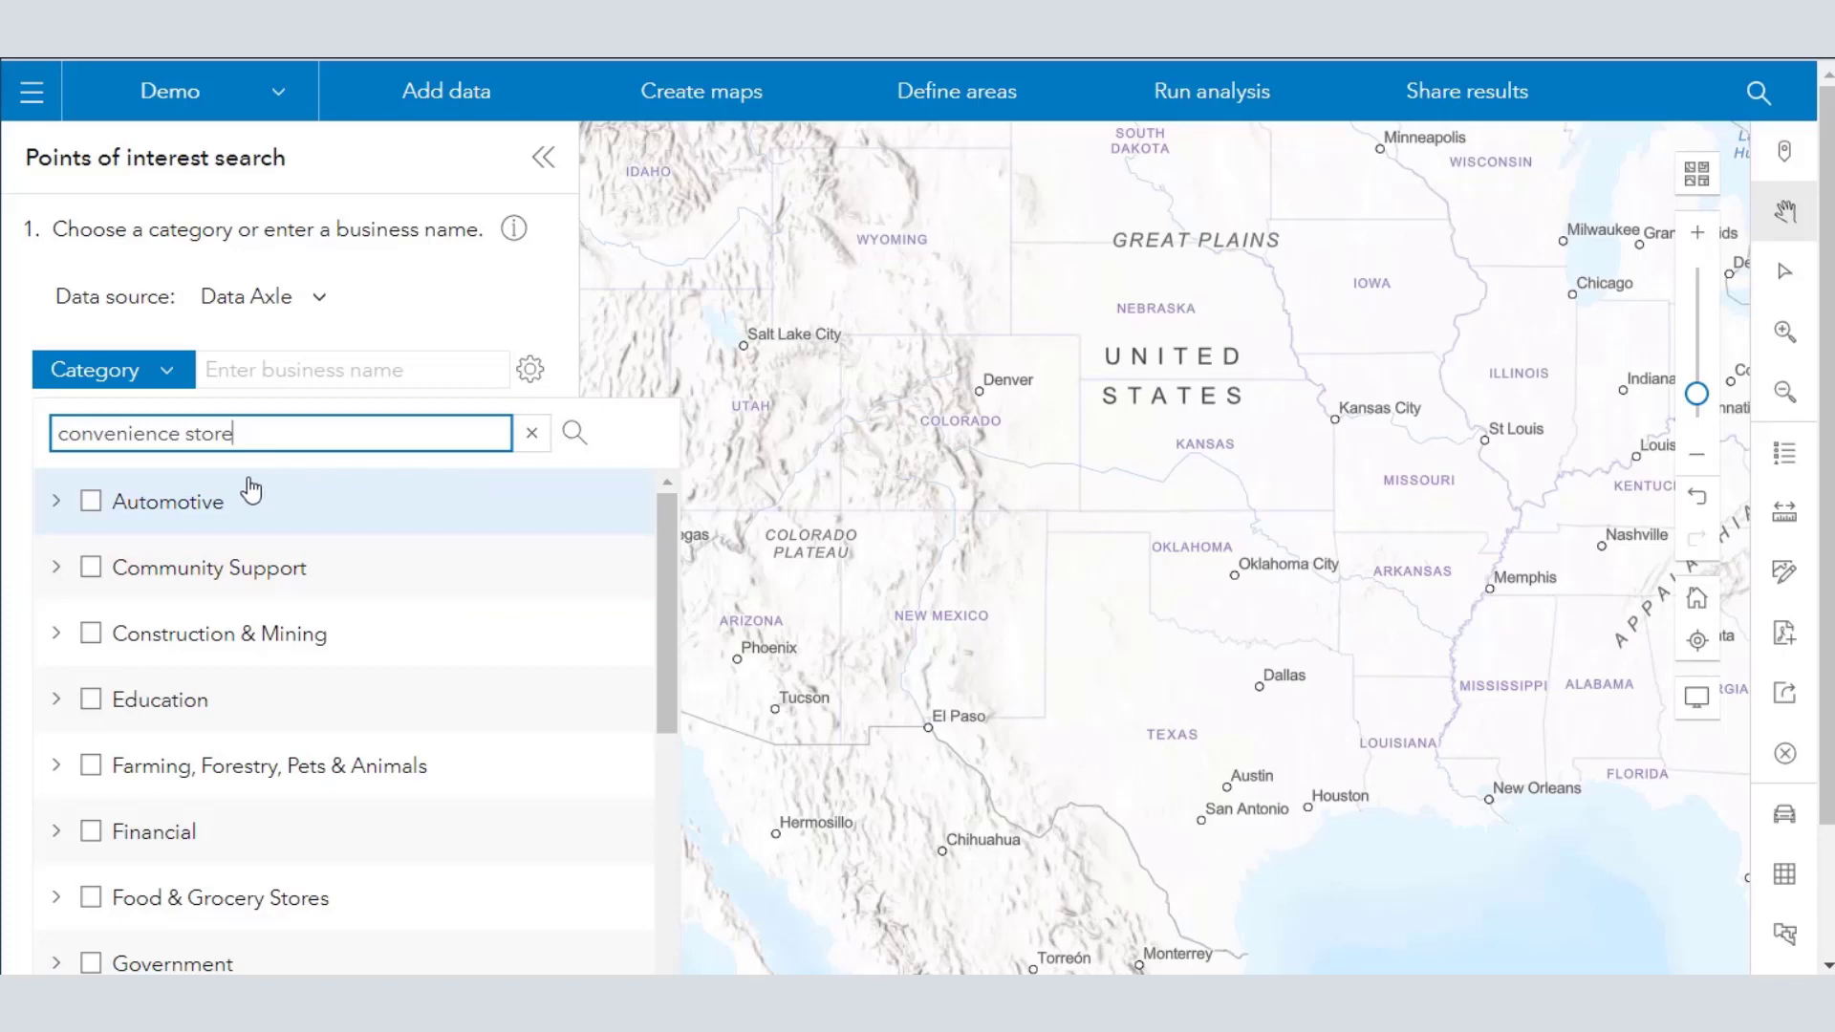
drag(257, 436, 227, 434)
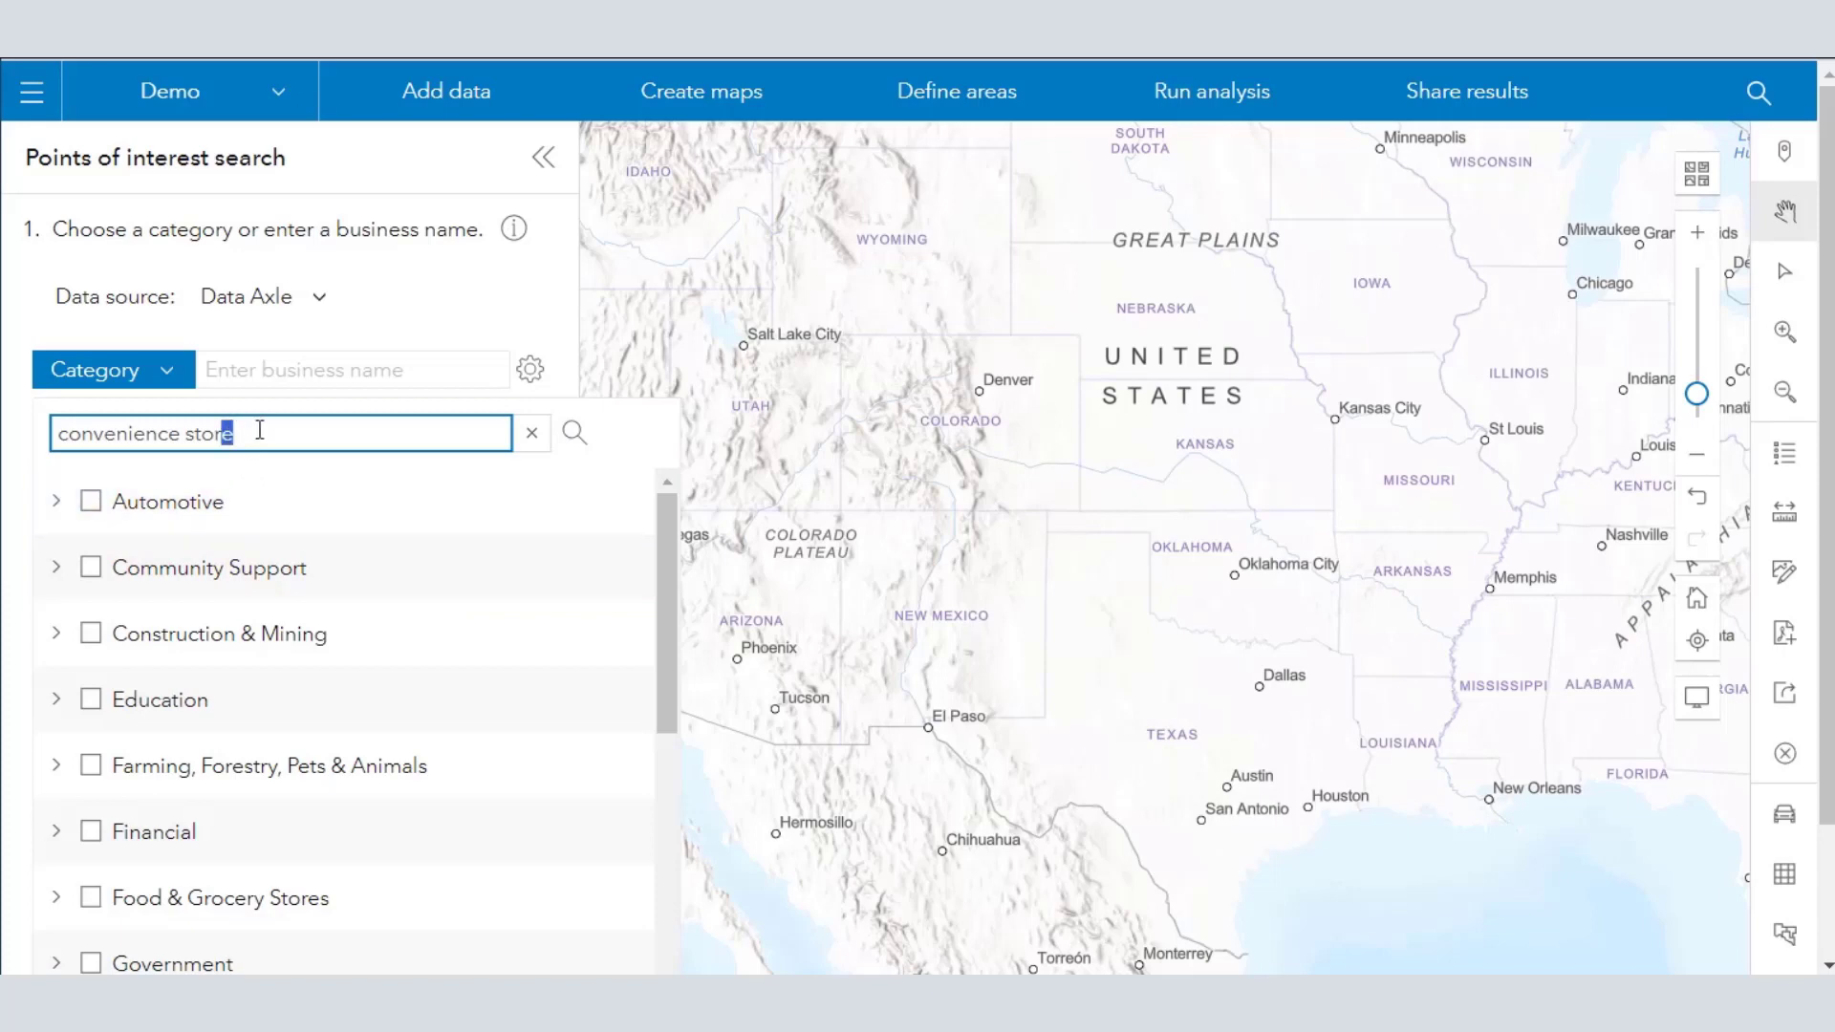
scroll(295, 487, down, 5)
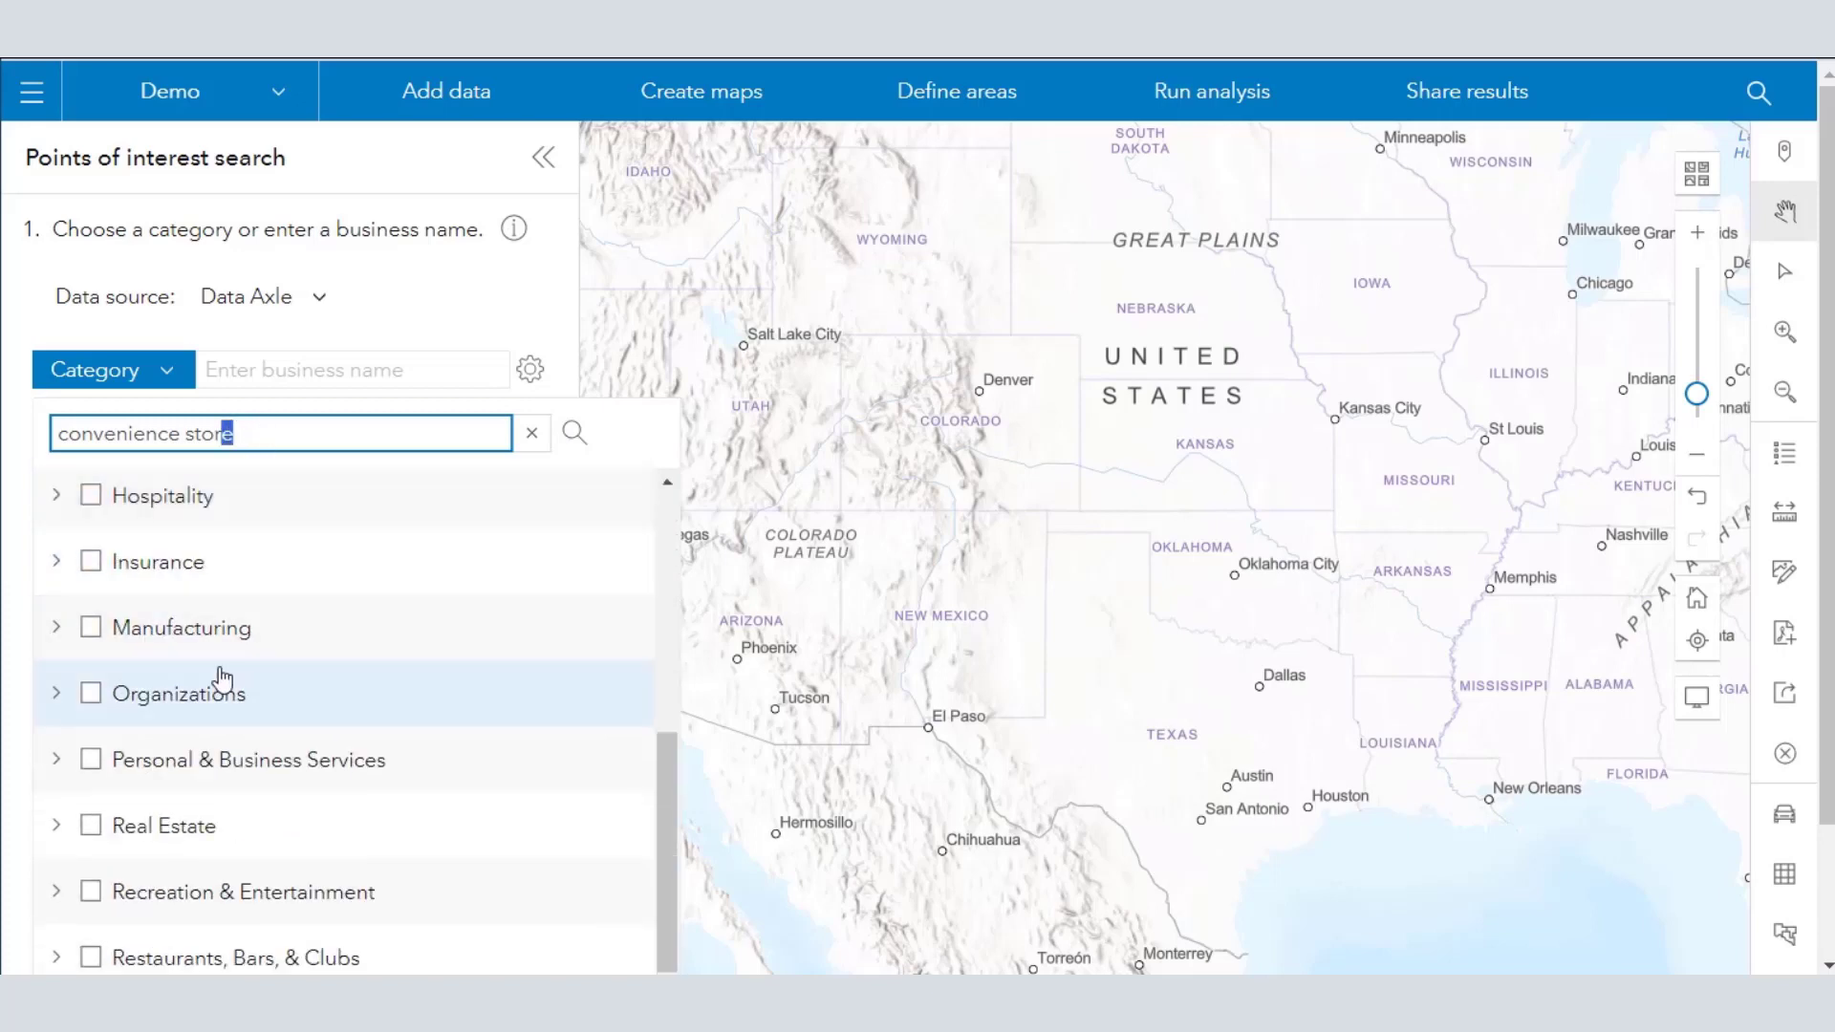
scroll(212, 679, up, 1)
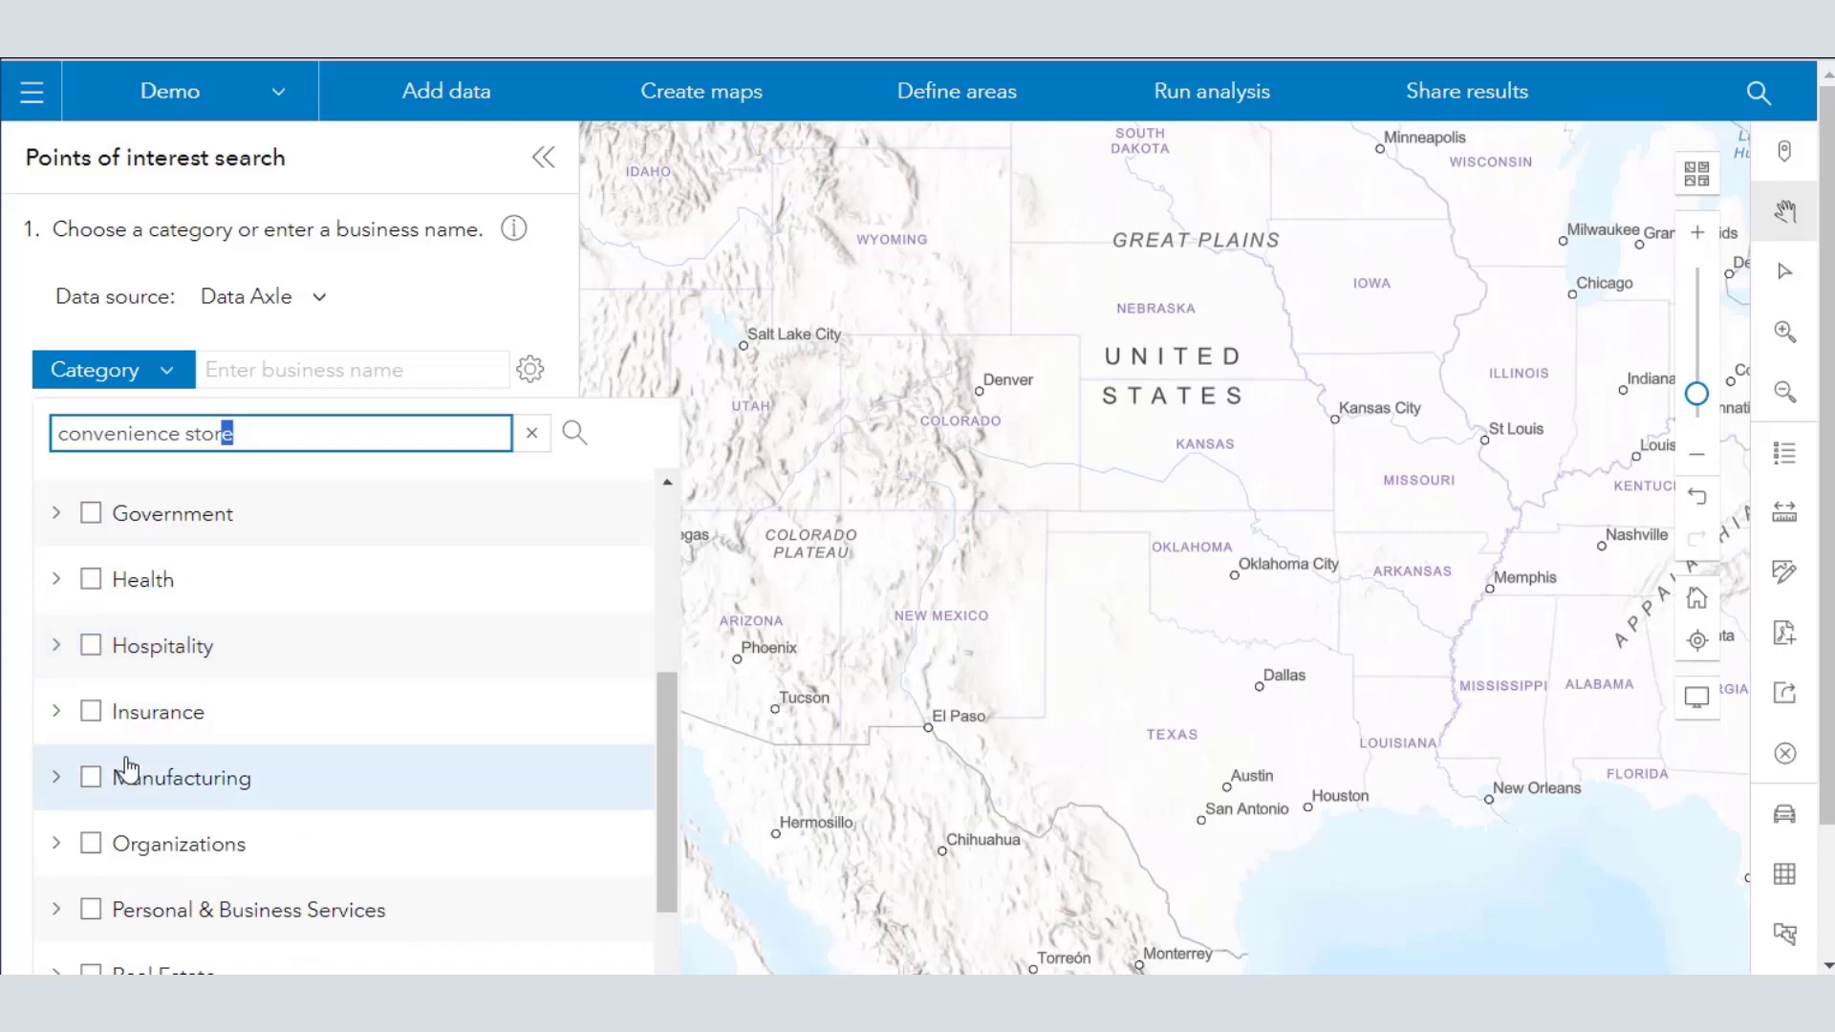
scroll(129, 769, up, 1)
Try the Convenience Stores category under Food & Grocery Stores, and clear the category selection
click(55, 599)
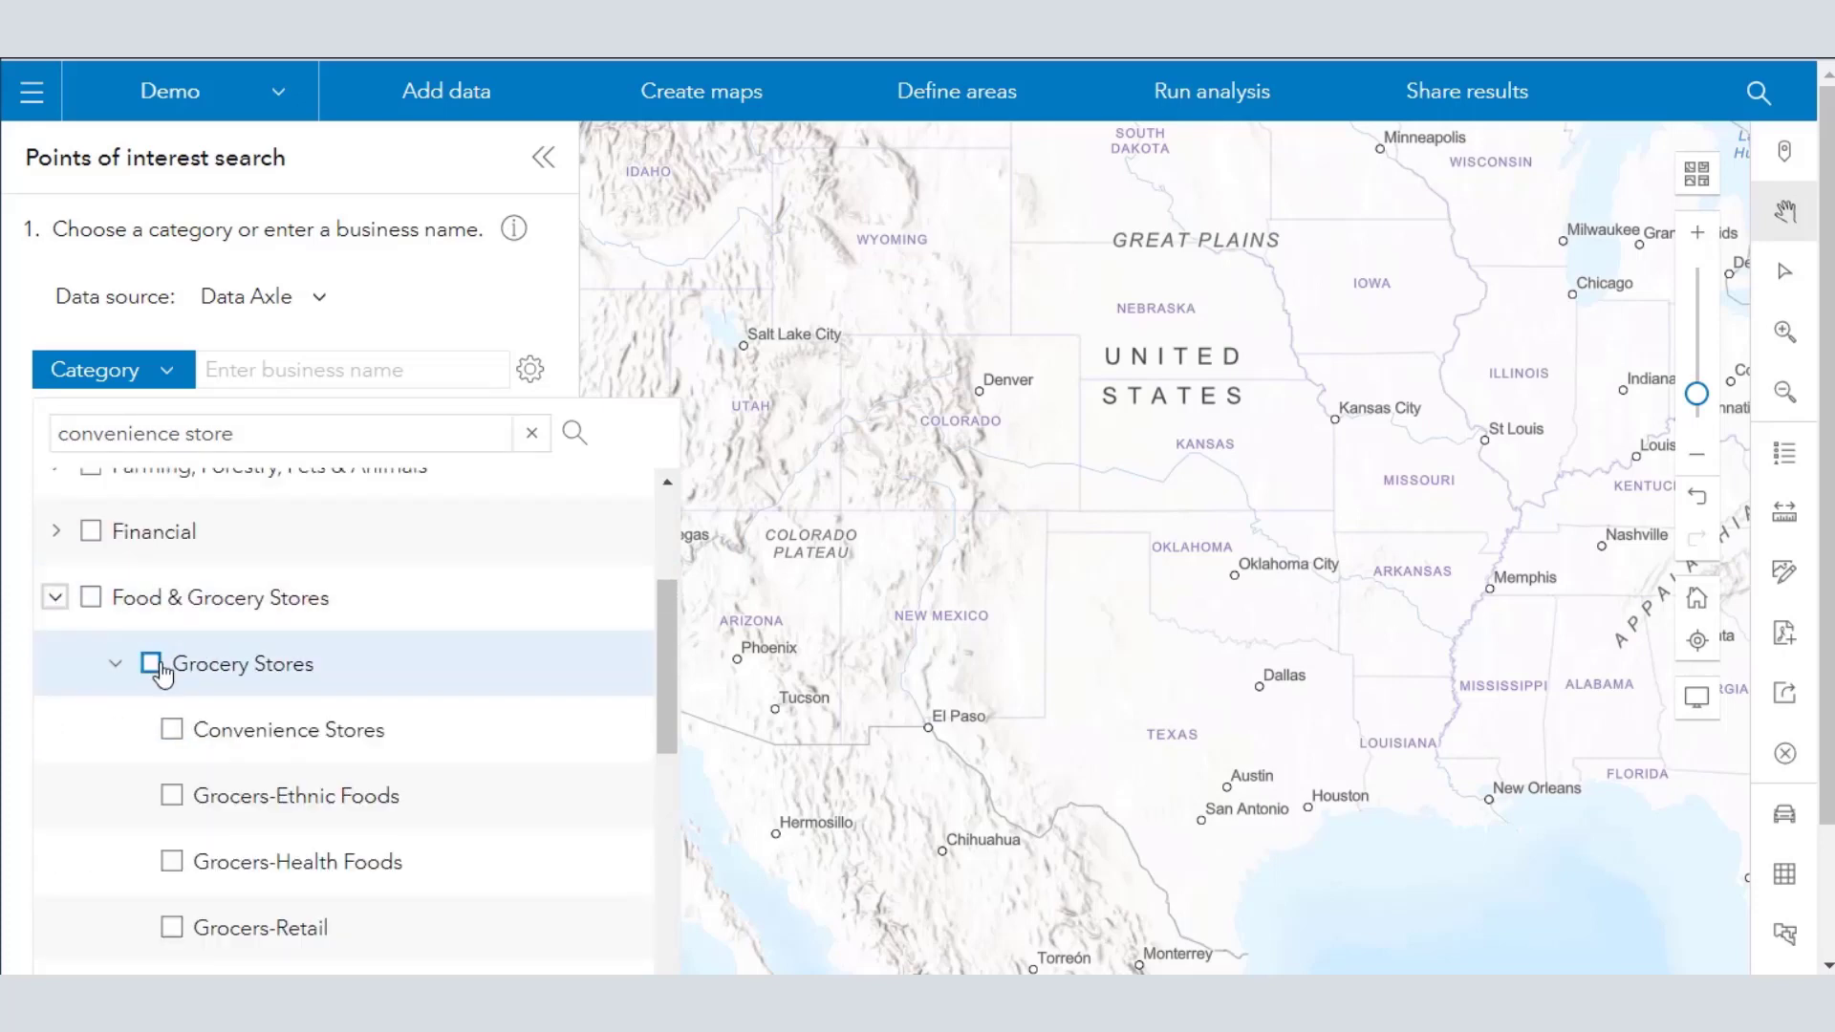
click(174, 731)
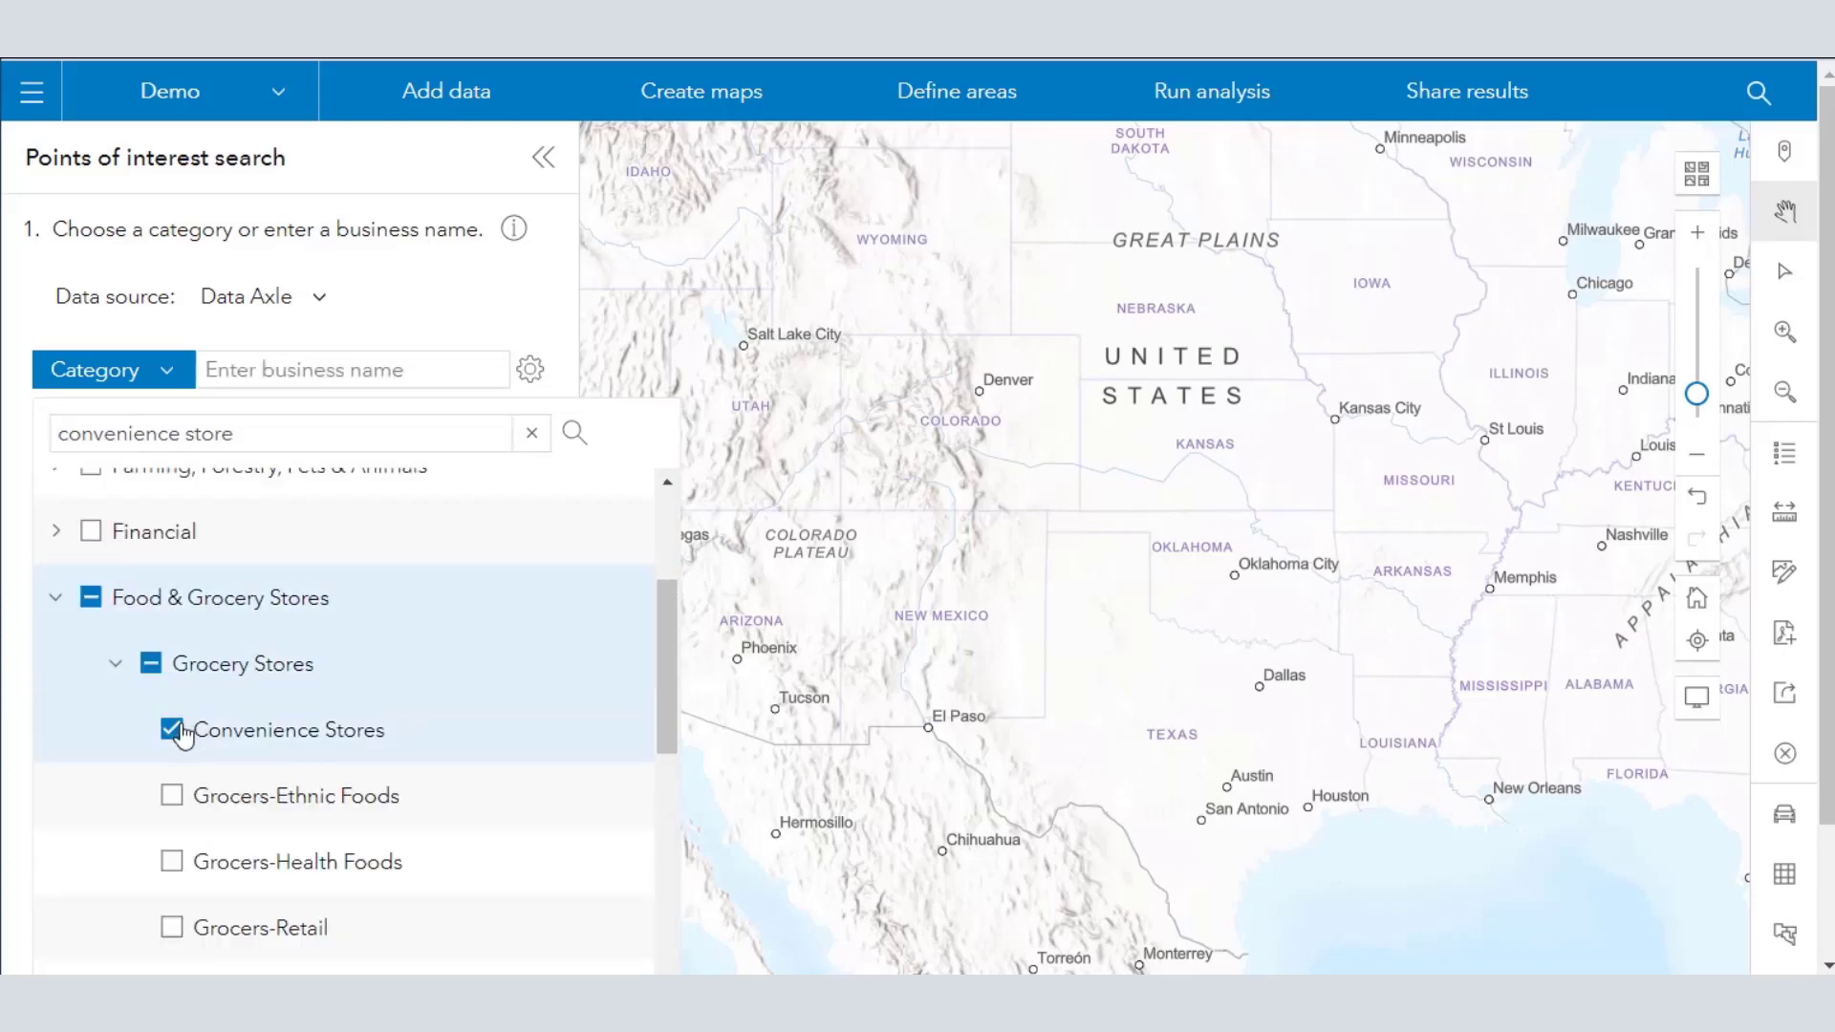
click(91, 600)
scroll(459, 573, up, 3)
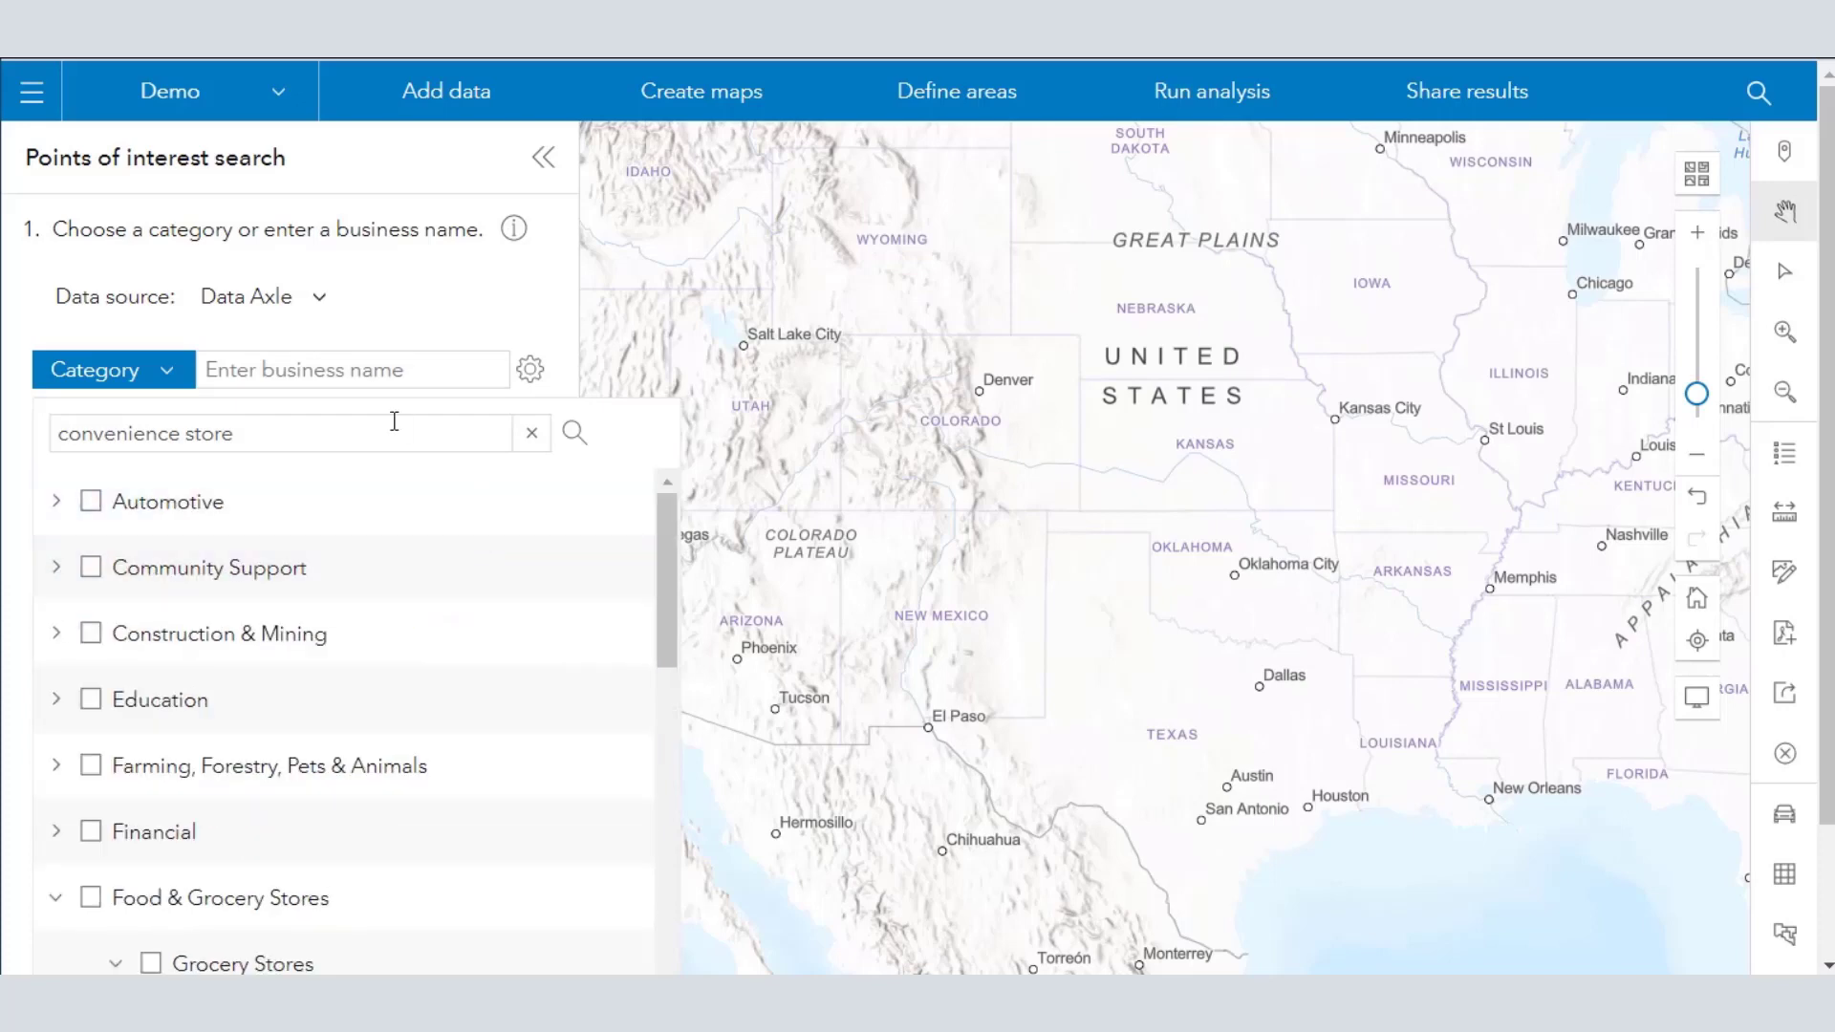
Search for the business name Allsup's and keep only the Allsup's Convenience Store results
click(381, 376)
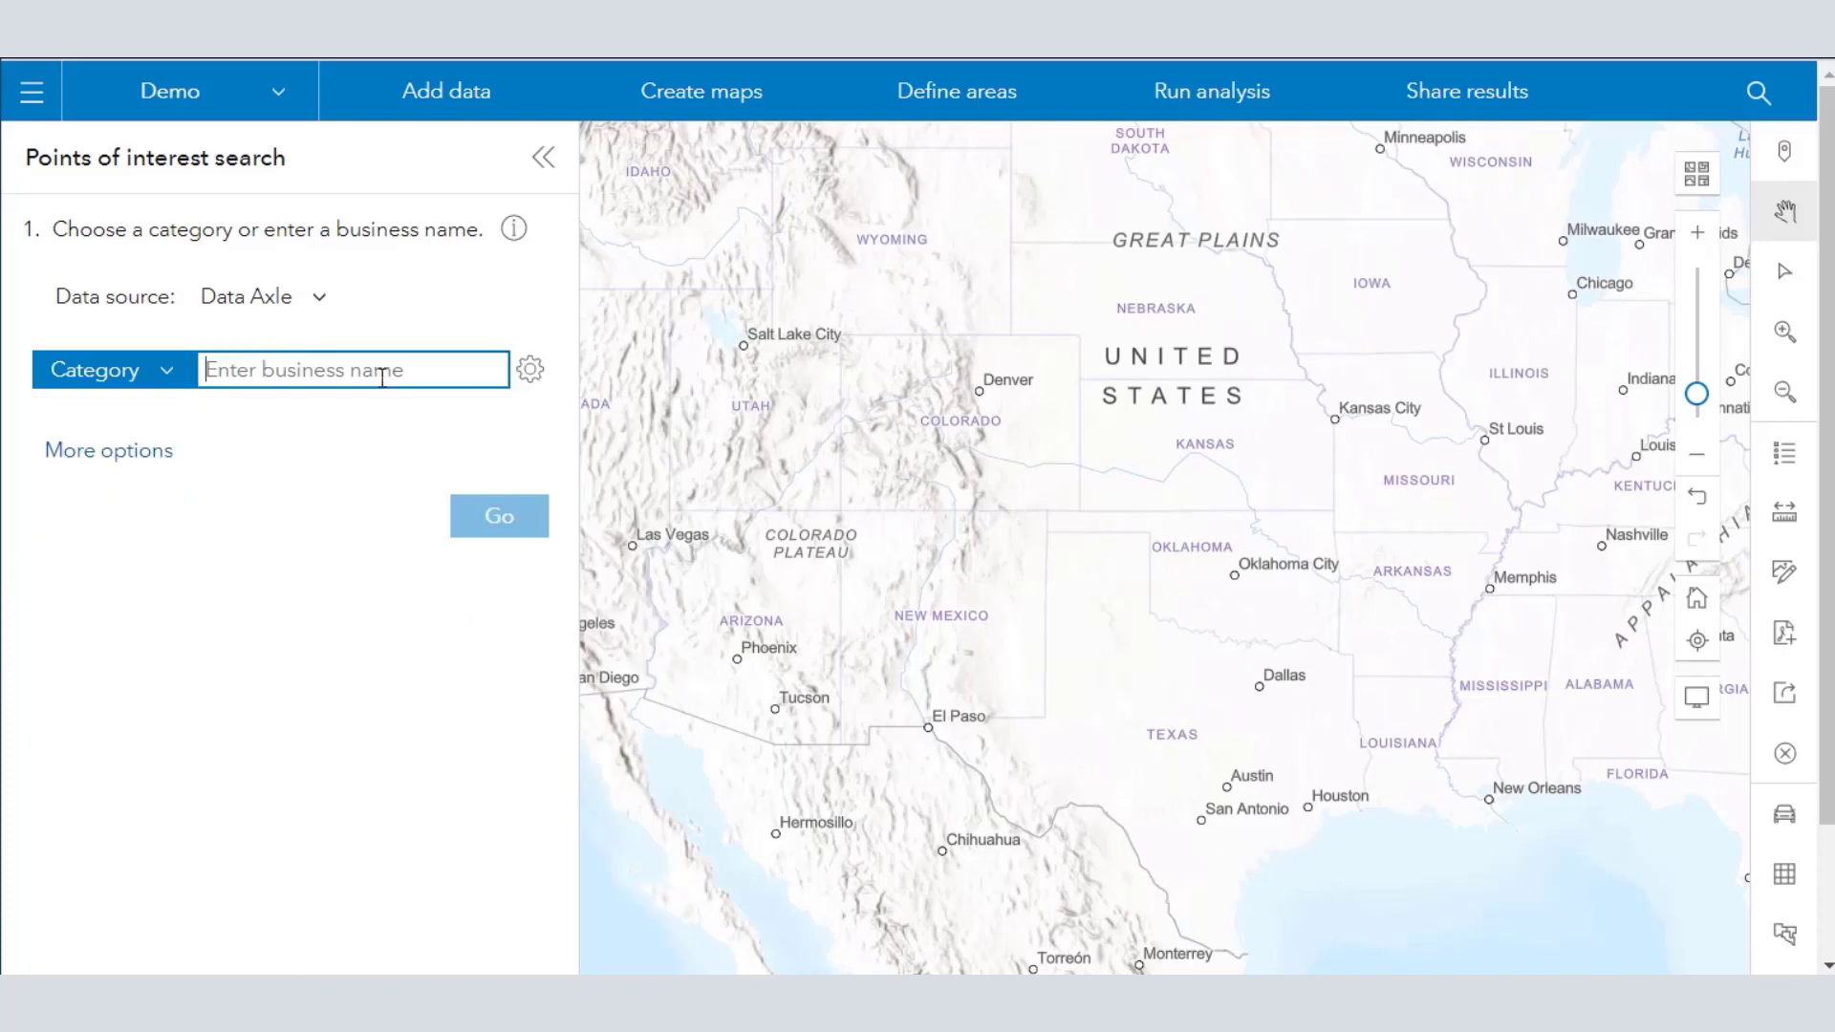
text(Alls)
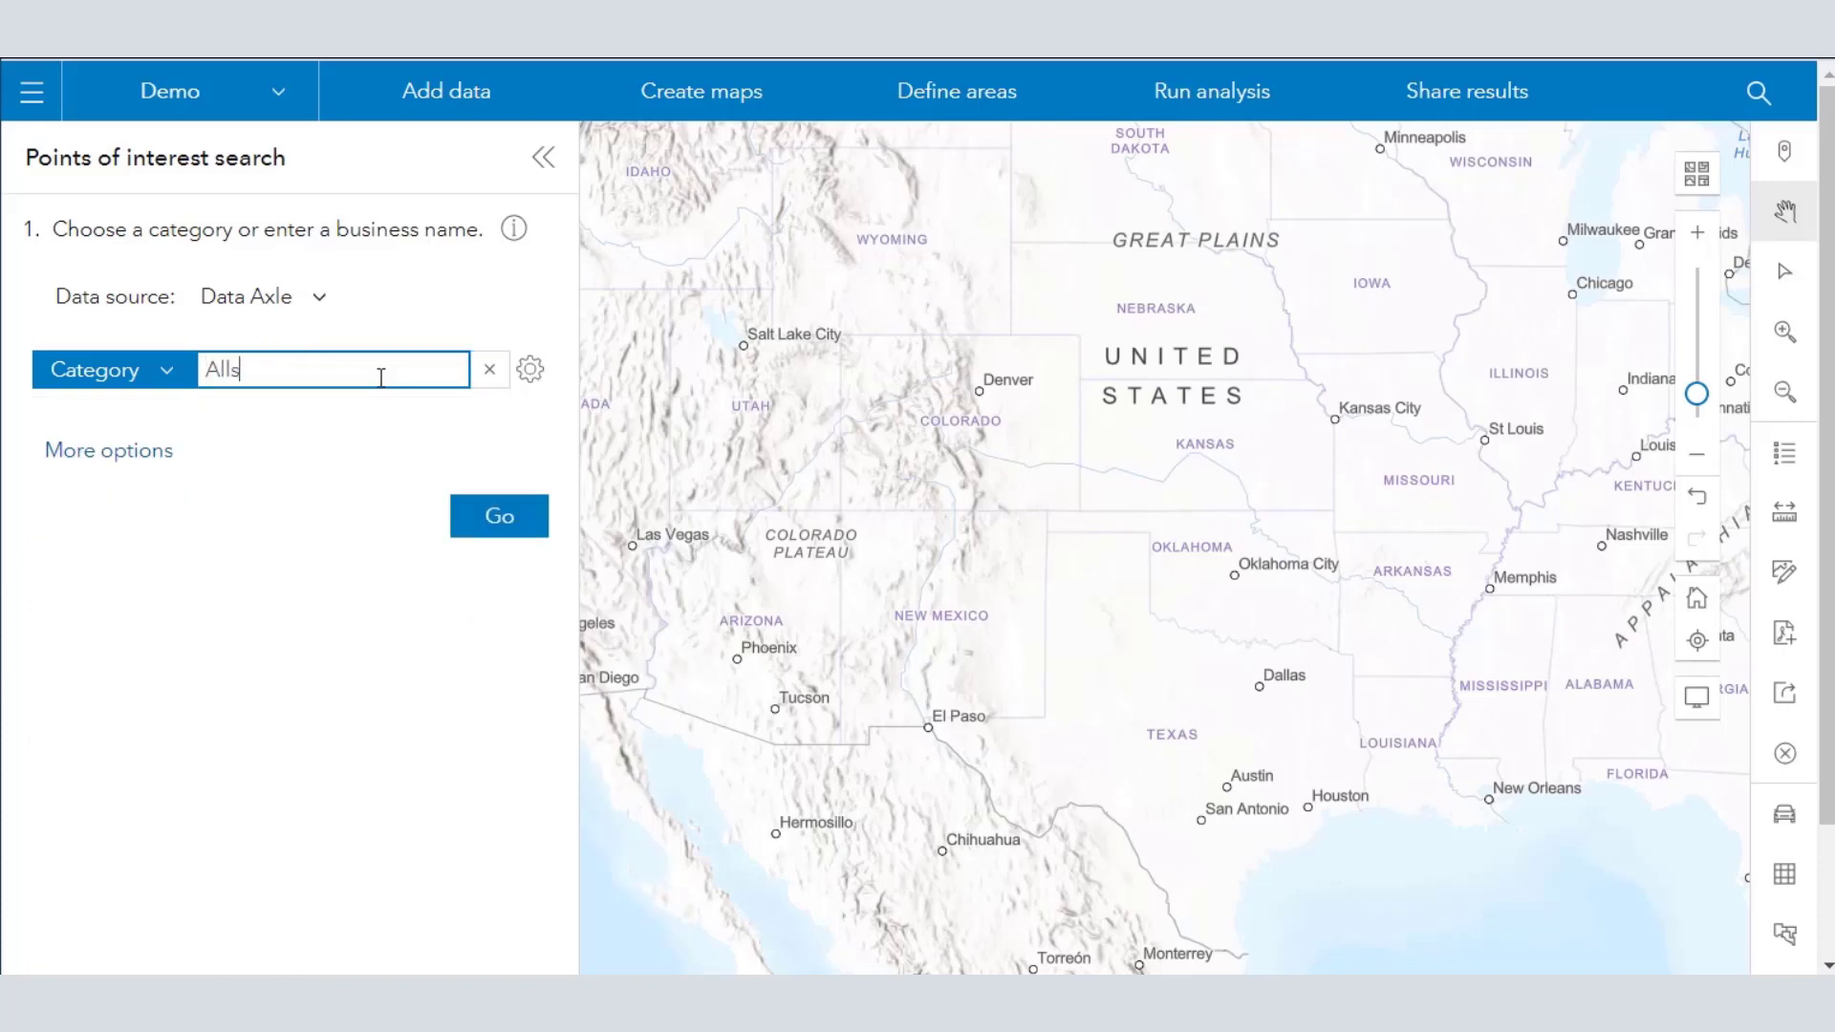
text(up's)
key(Return)
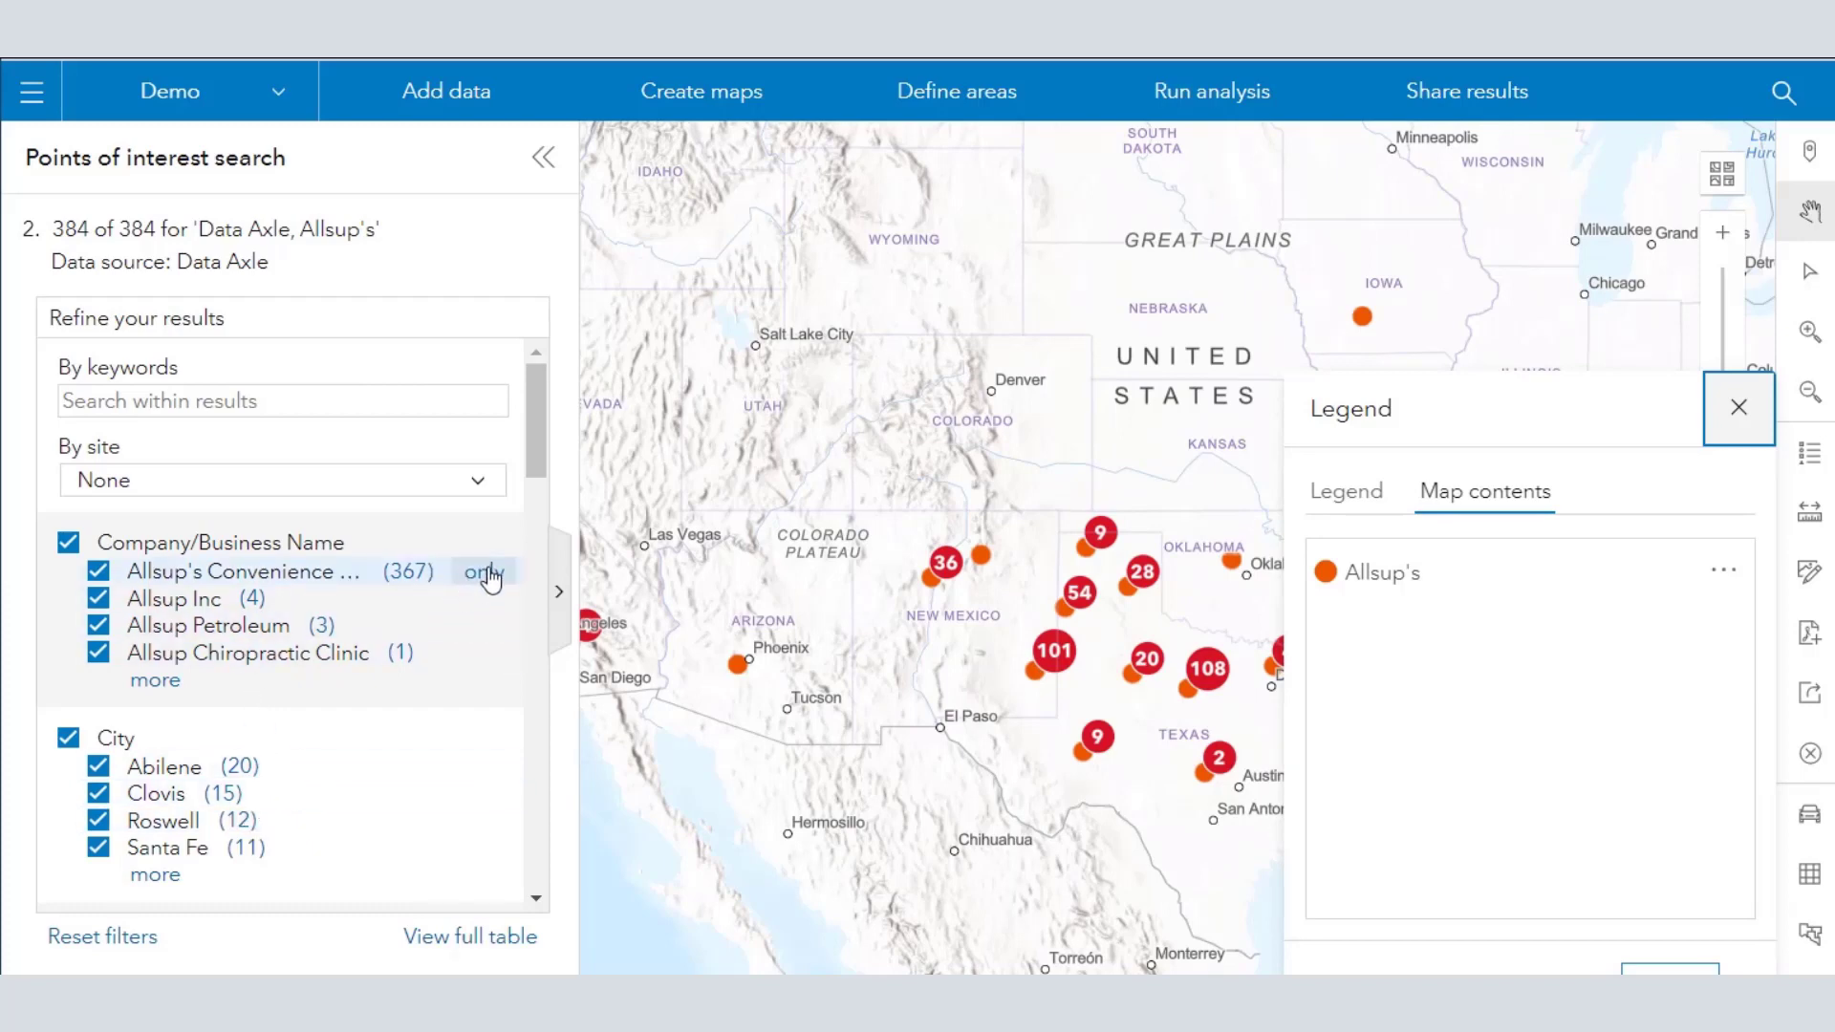
click(489, 574)
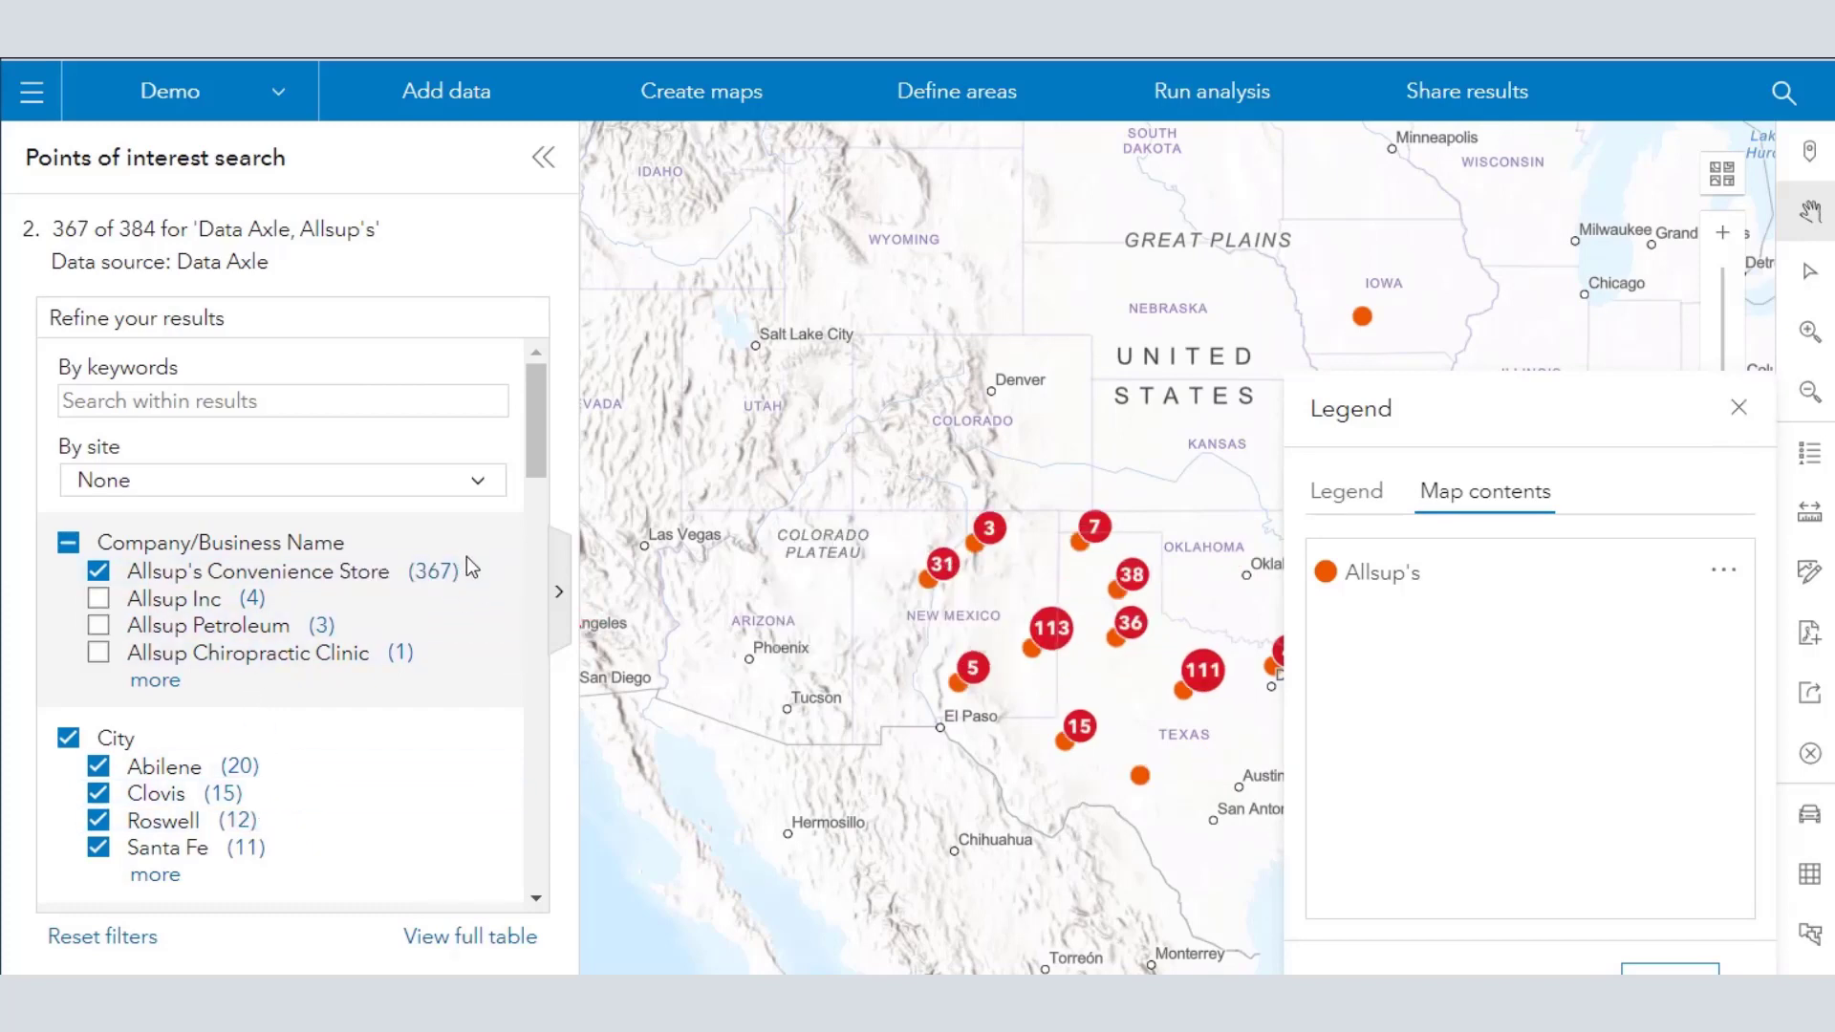
Turn off point clustering for the Allsup's layer so each location is drawn individually
click(1718, 573)
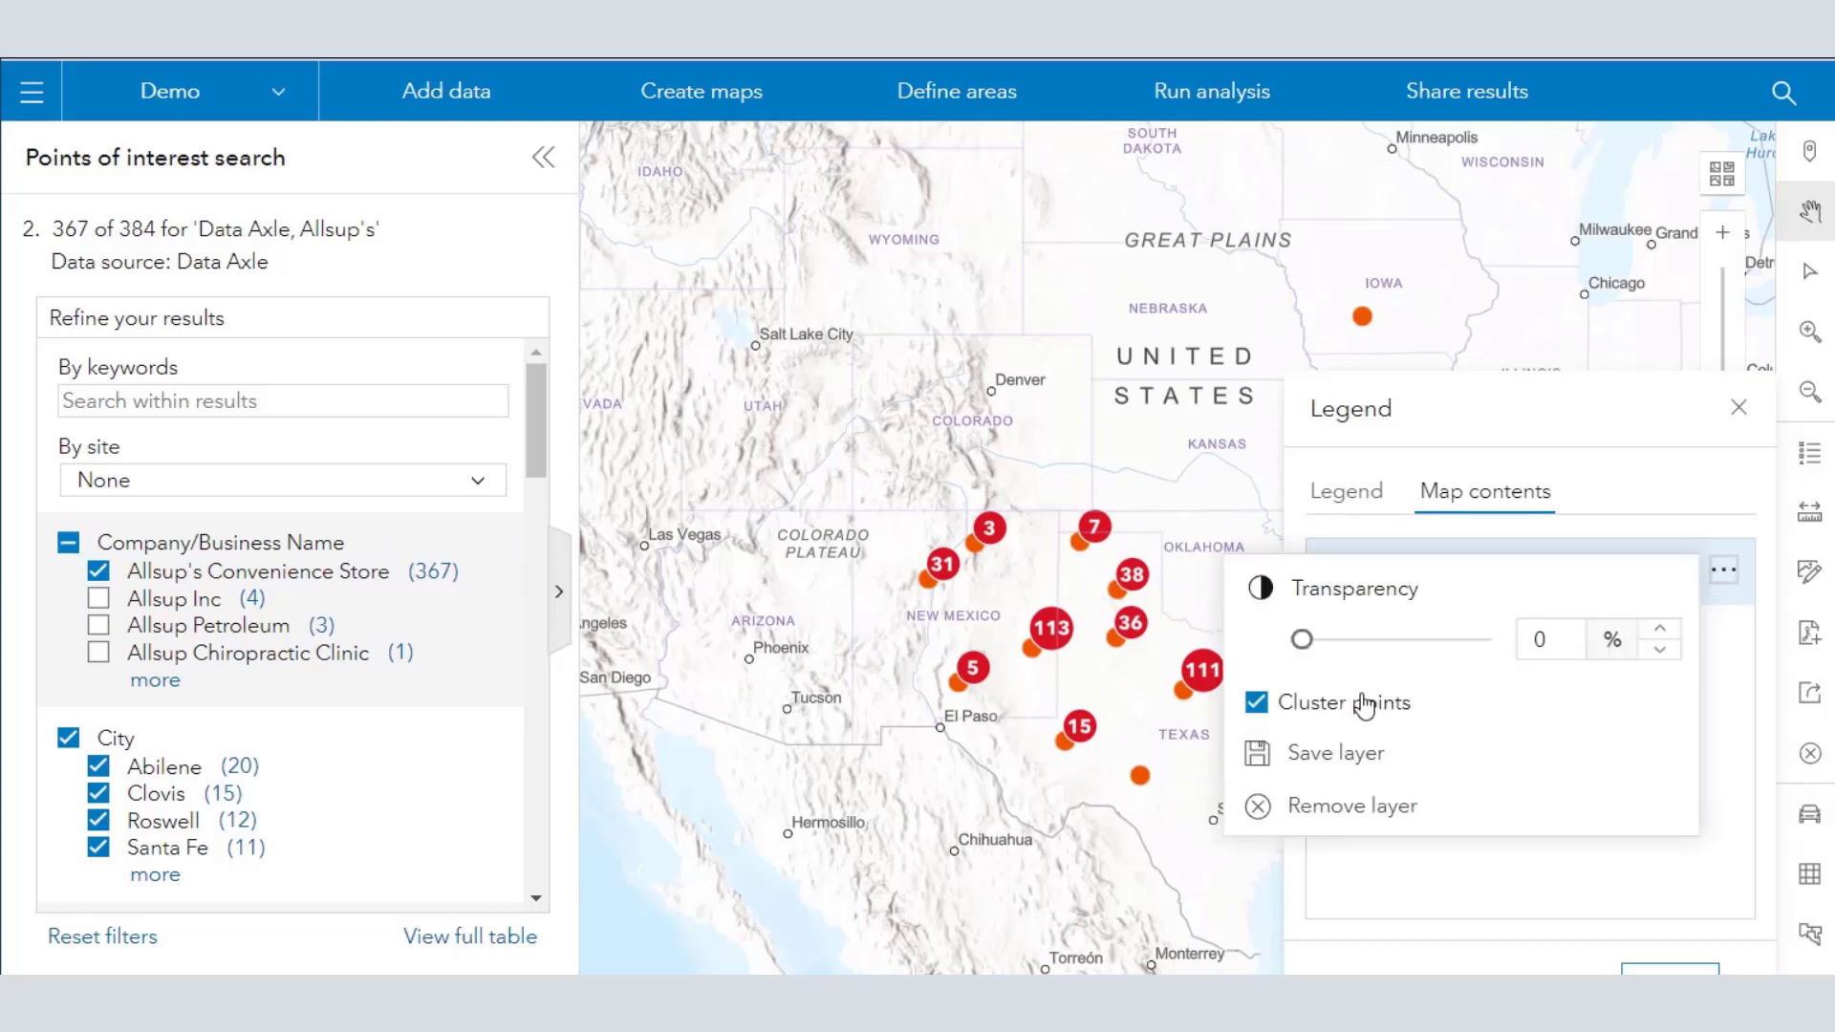
click(1257, 702)
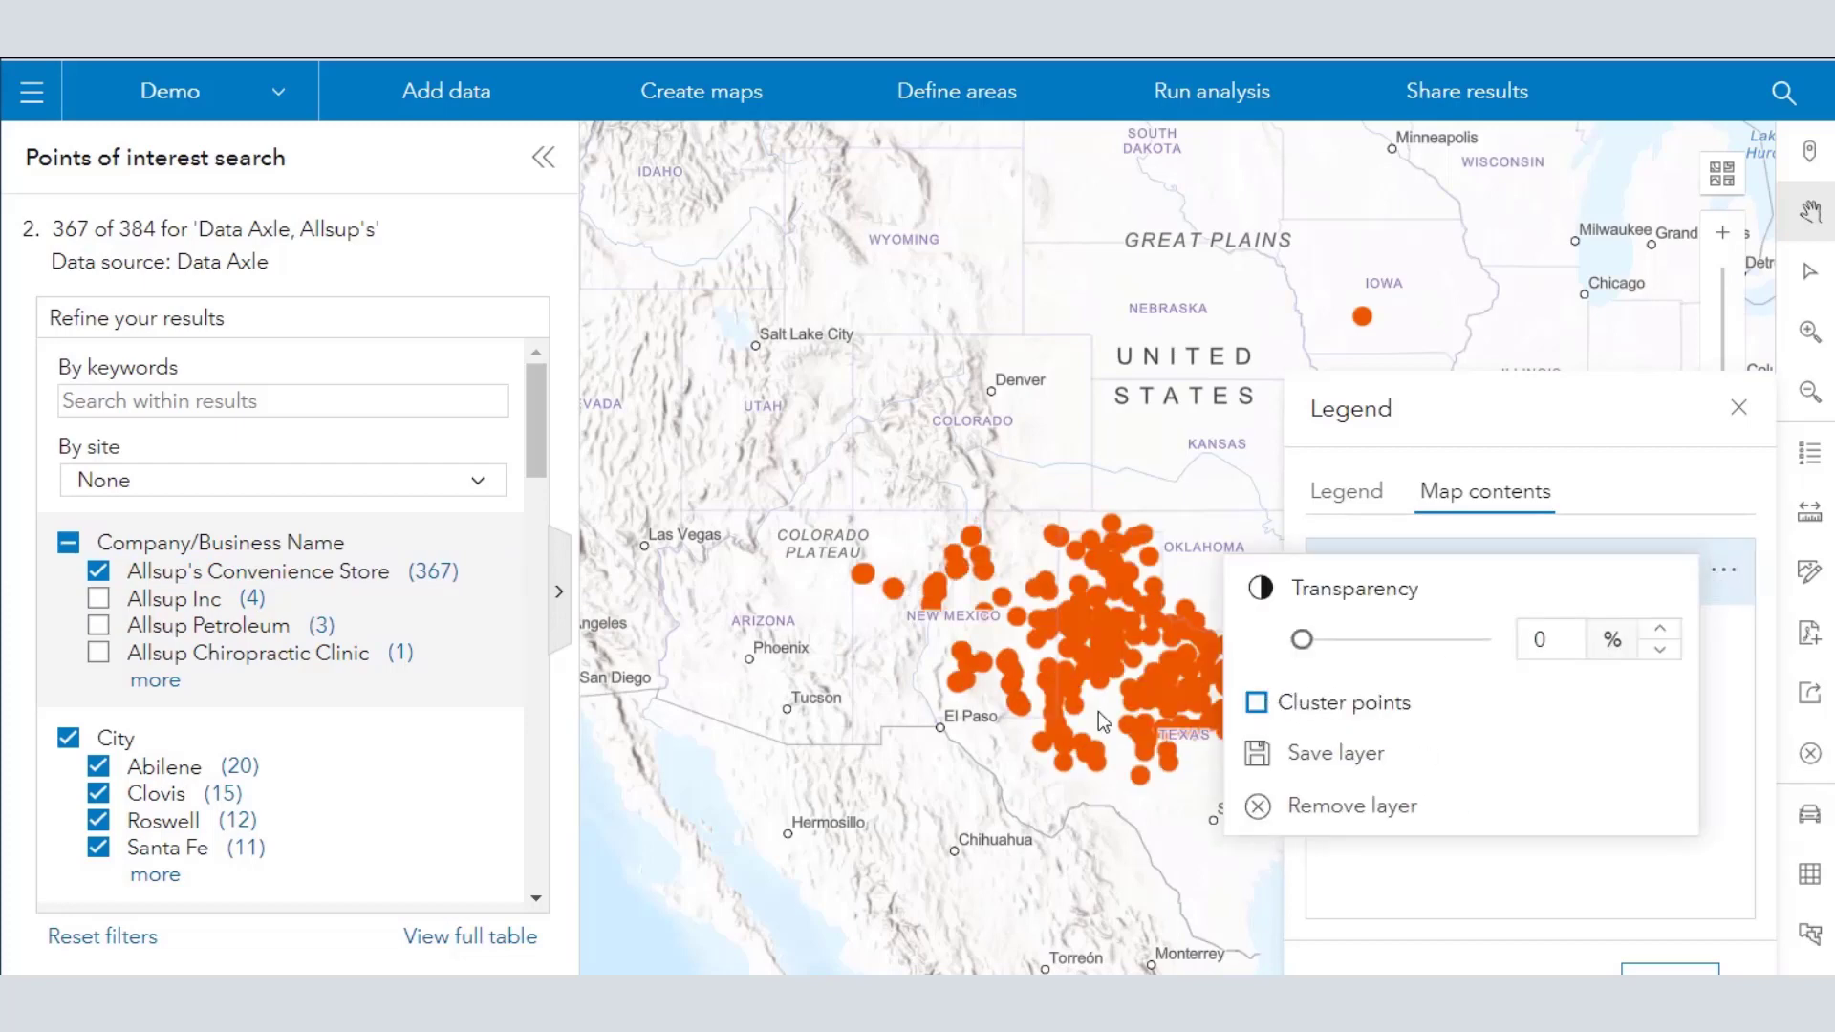
drag(986, 714, 841, 627)
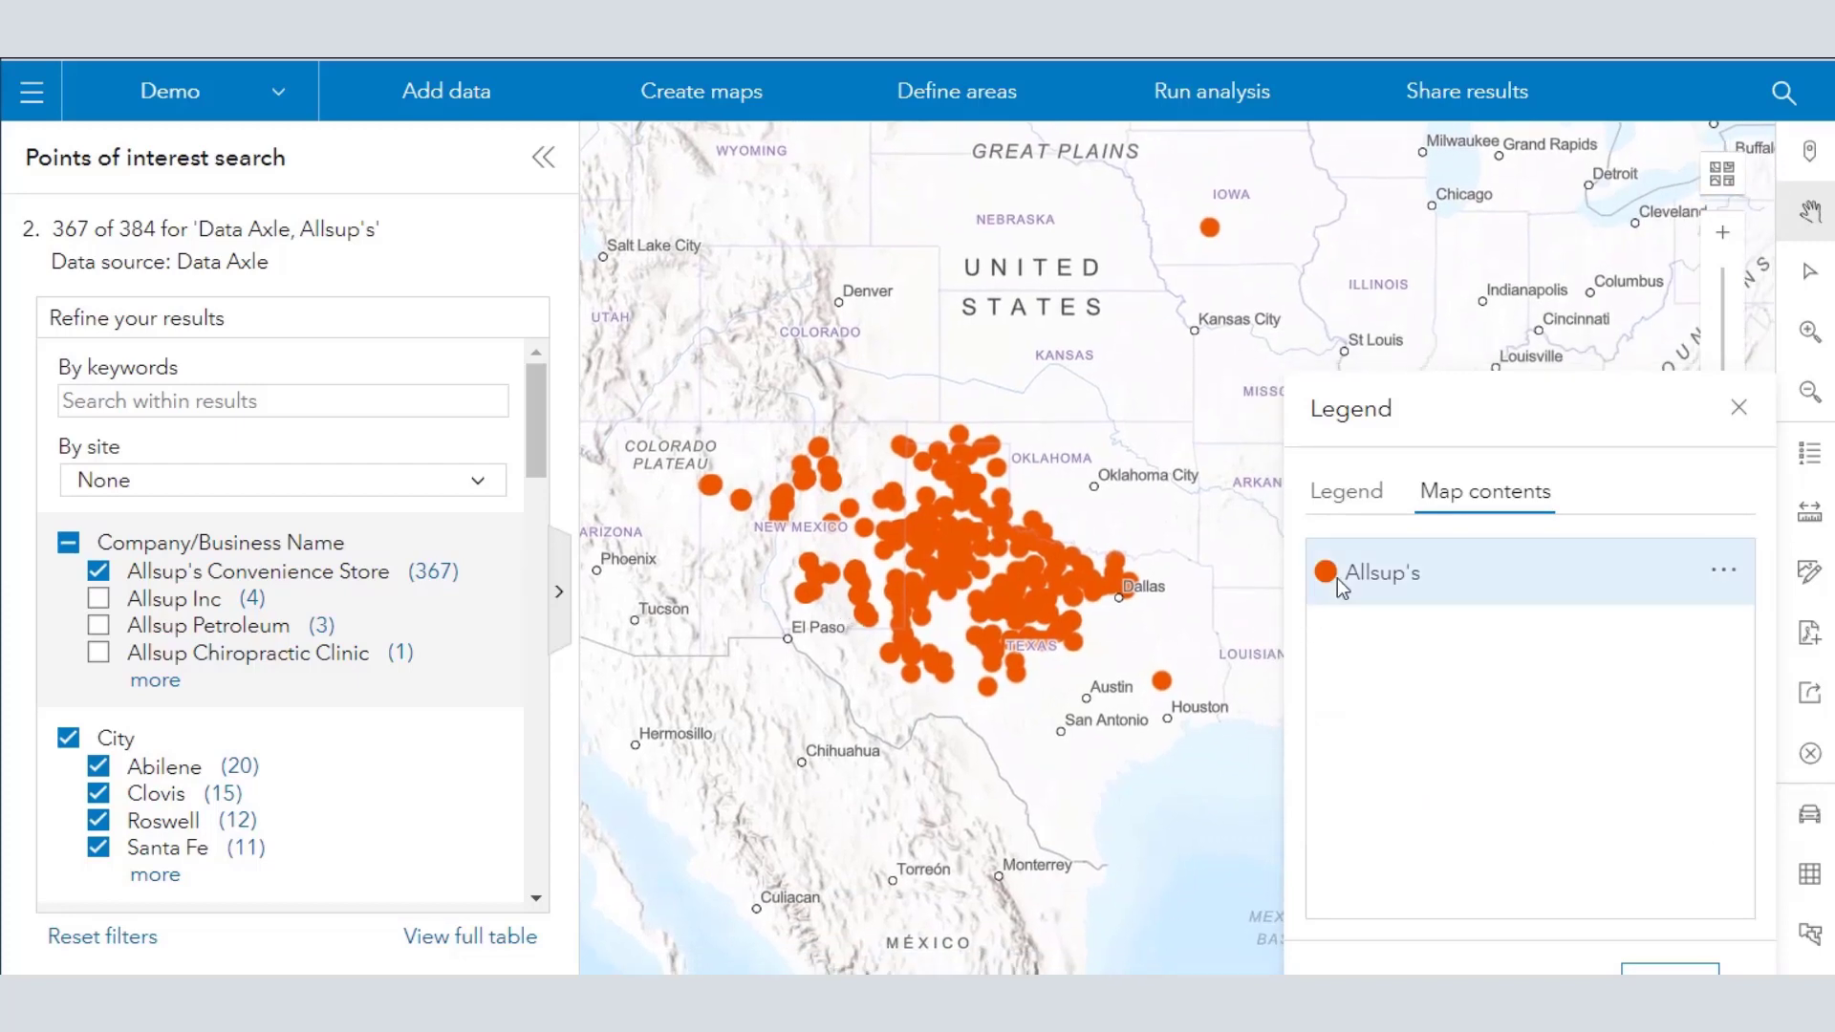
Turn clustering back on for the Allsup's layer to inspect the grouped points more closely, and switch it off again
click(1725, 574)
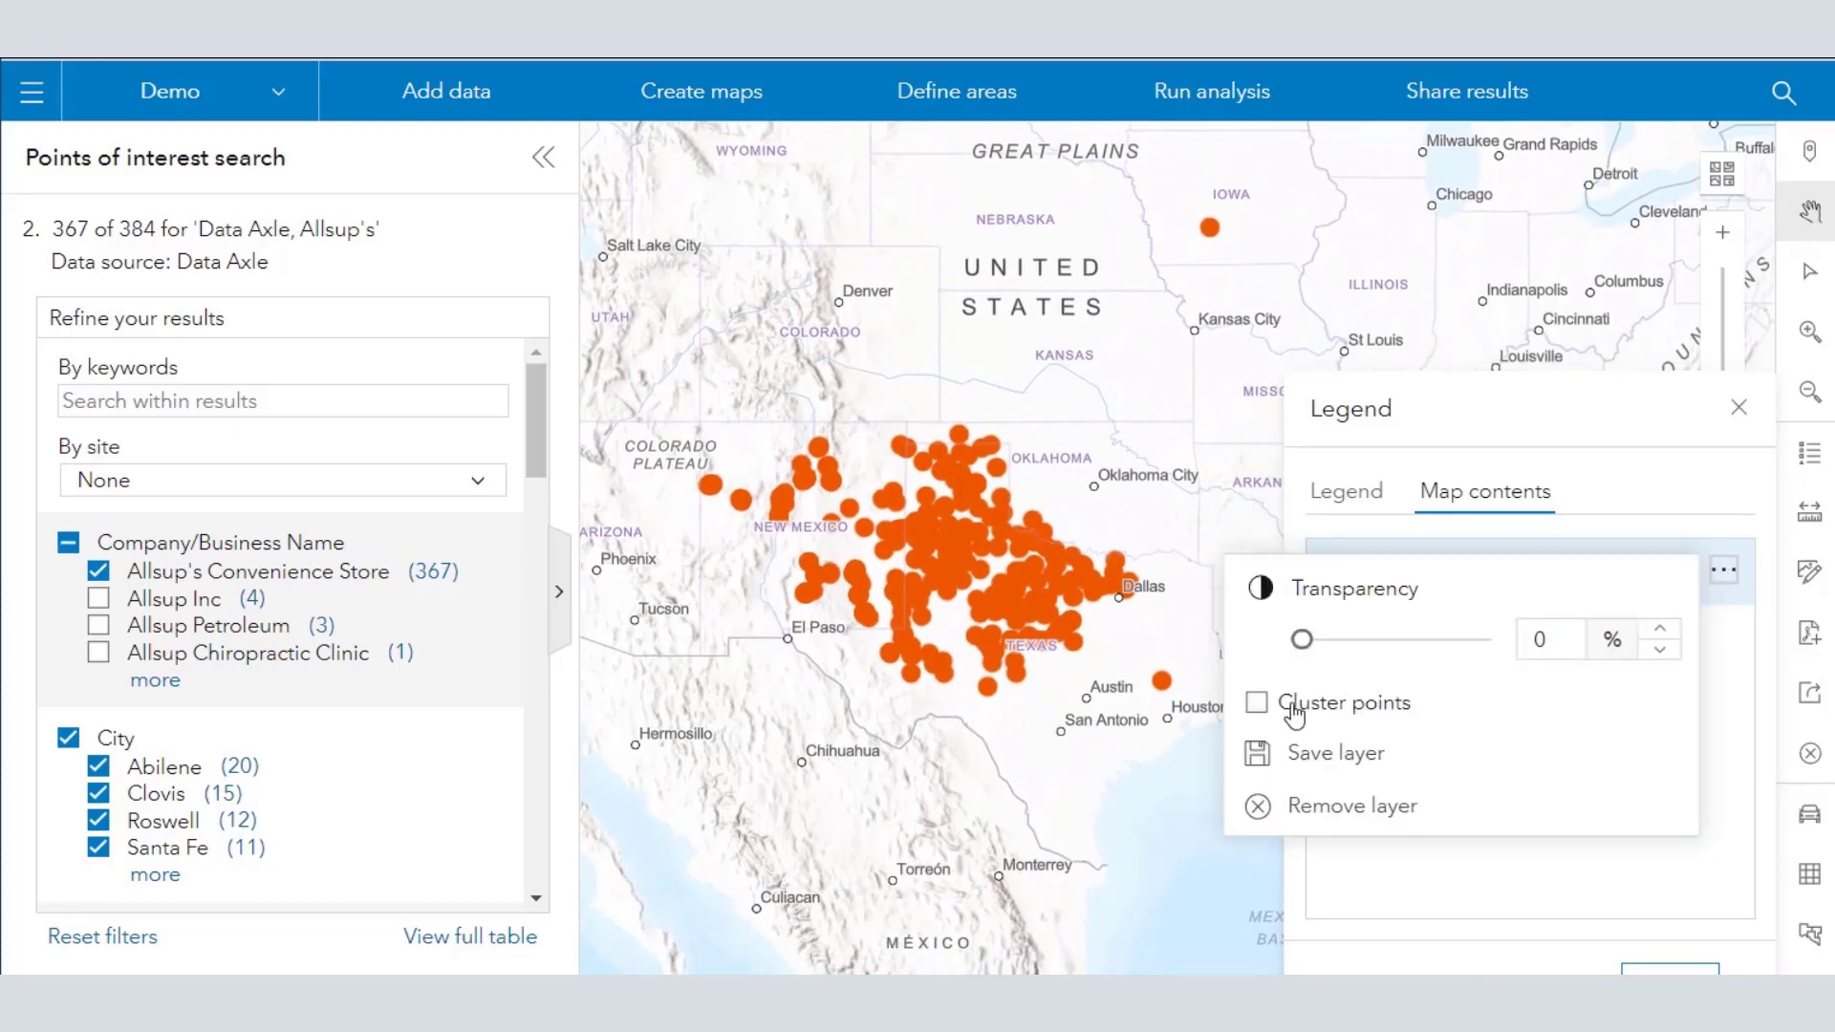
click(1295, 705)
scroll(1022, 593, up, 2)
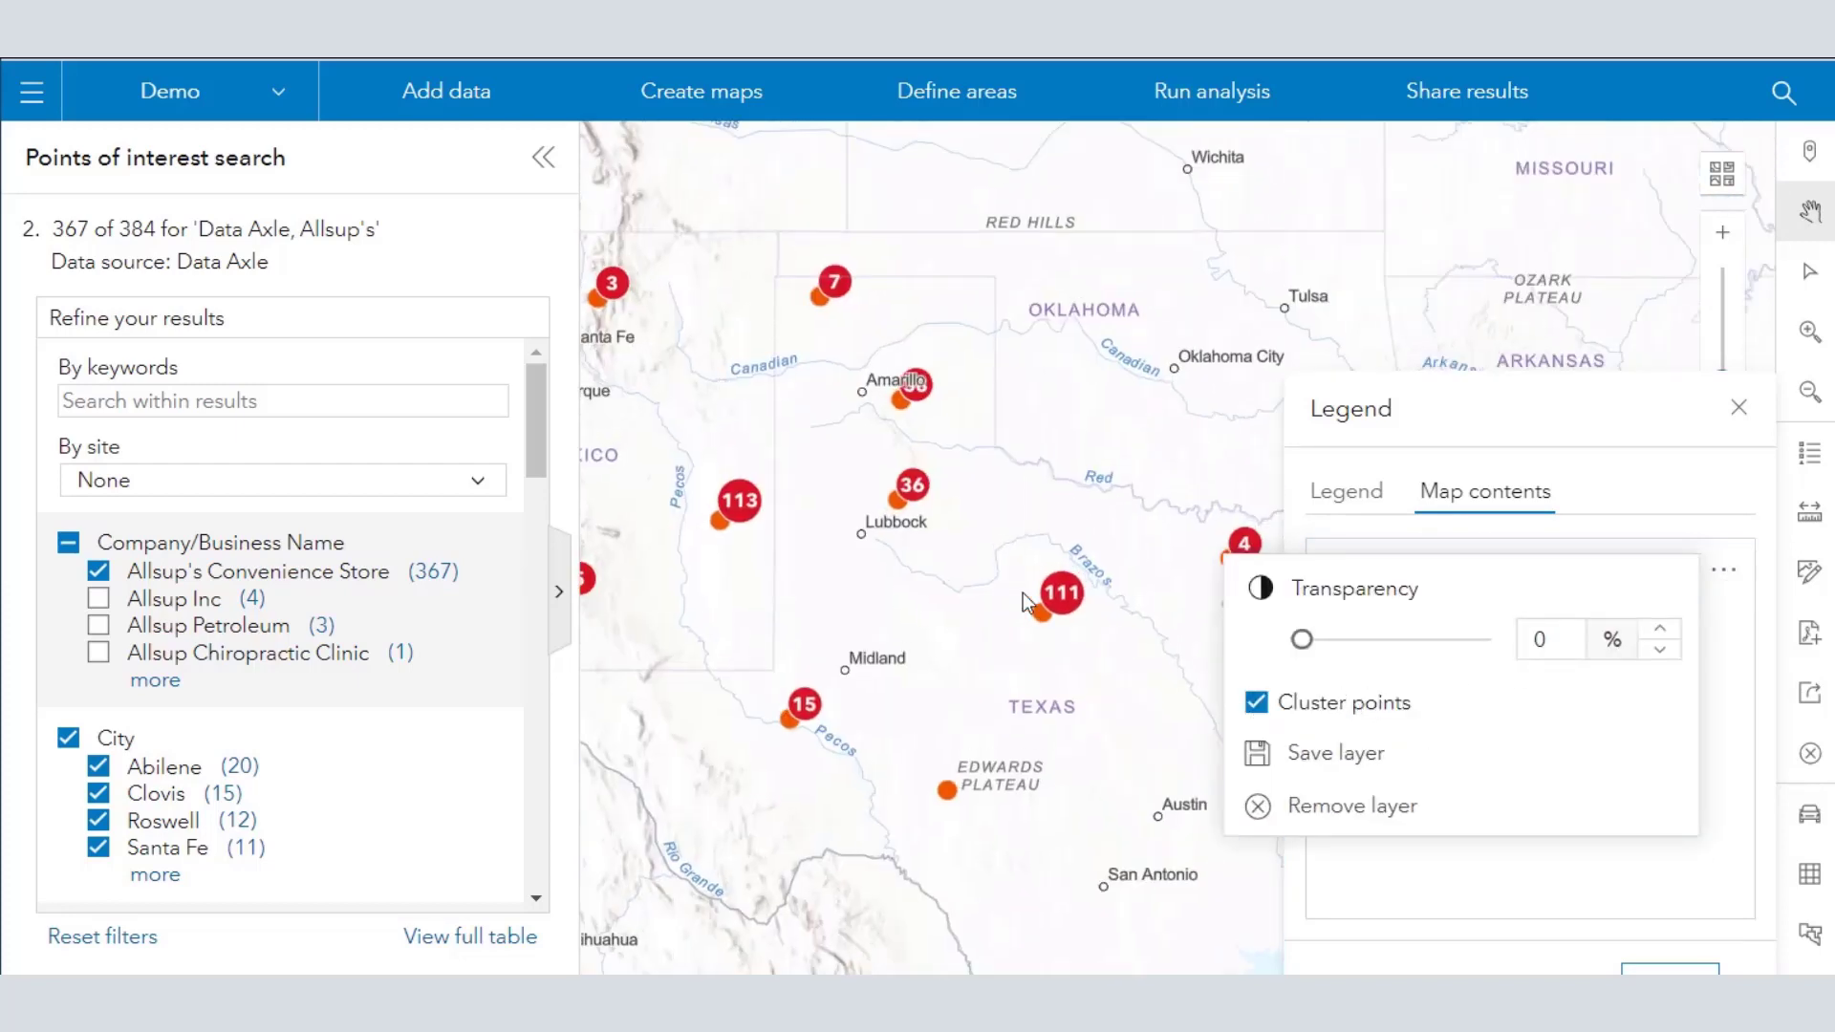
scroll(1022, 592, up, 2)
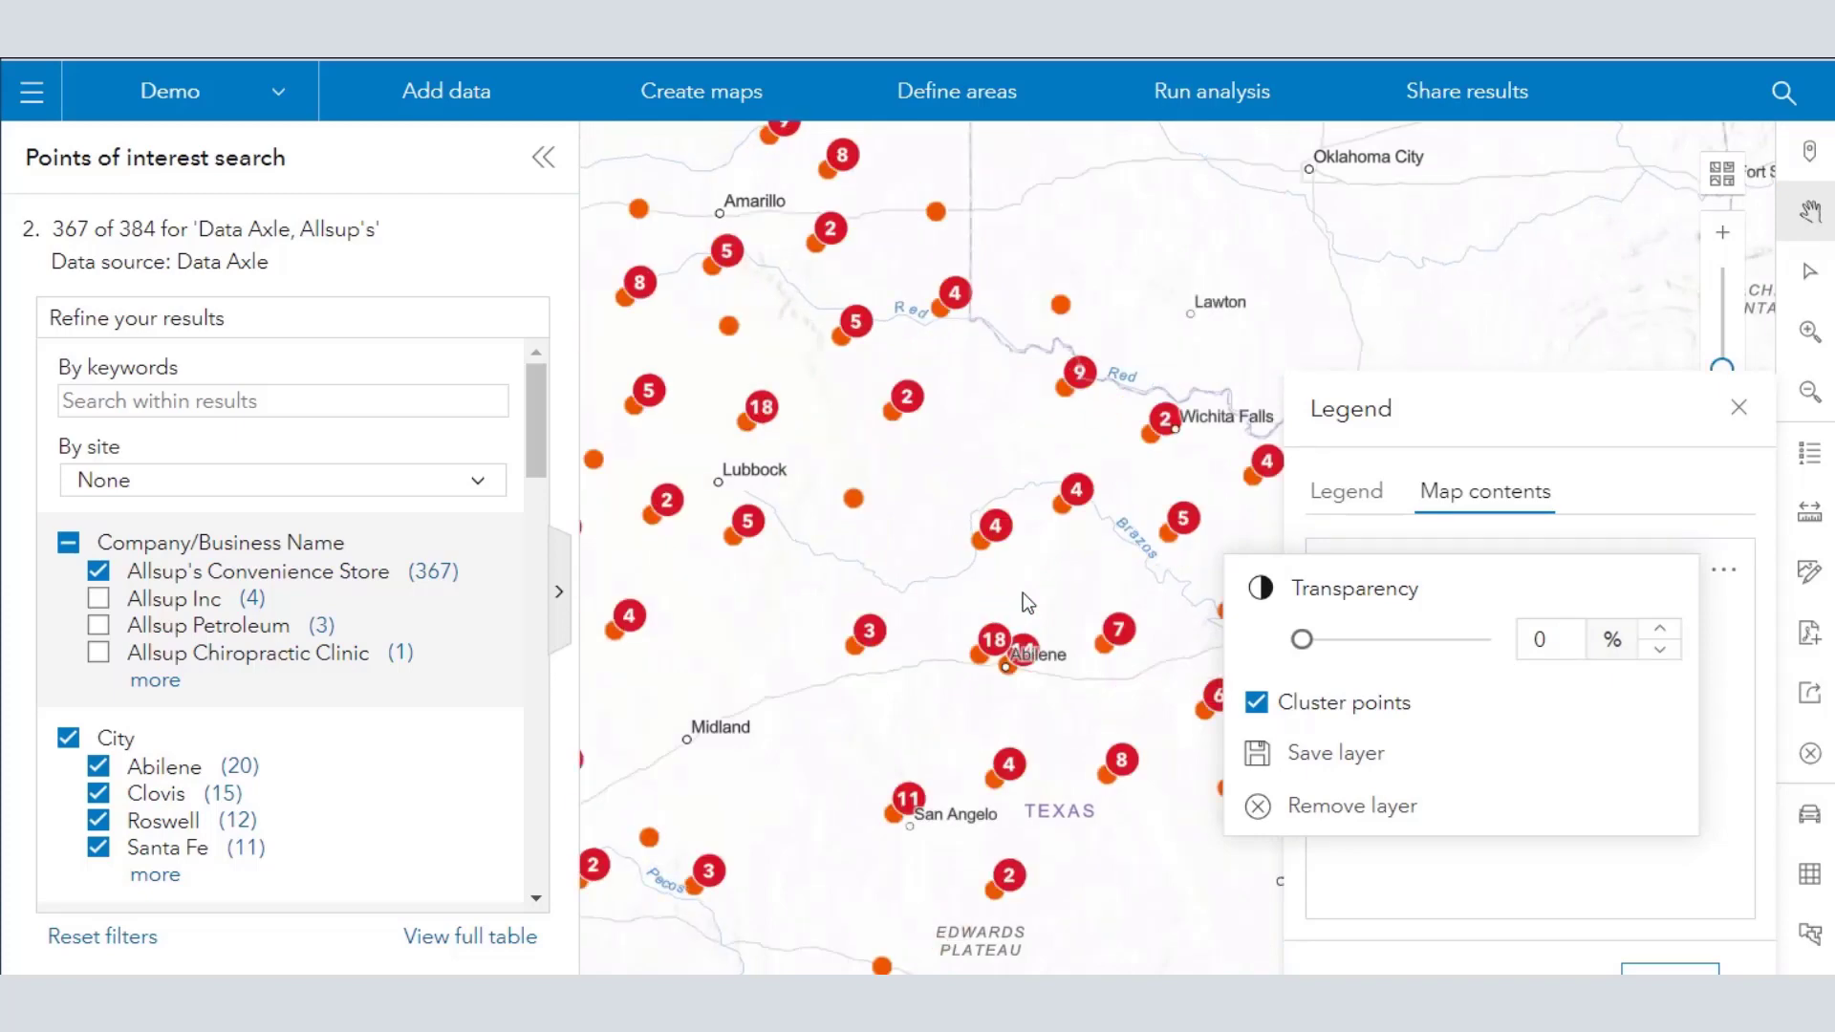
scroll(1022, 592, down, 2)
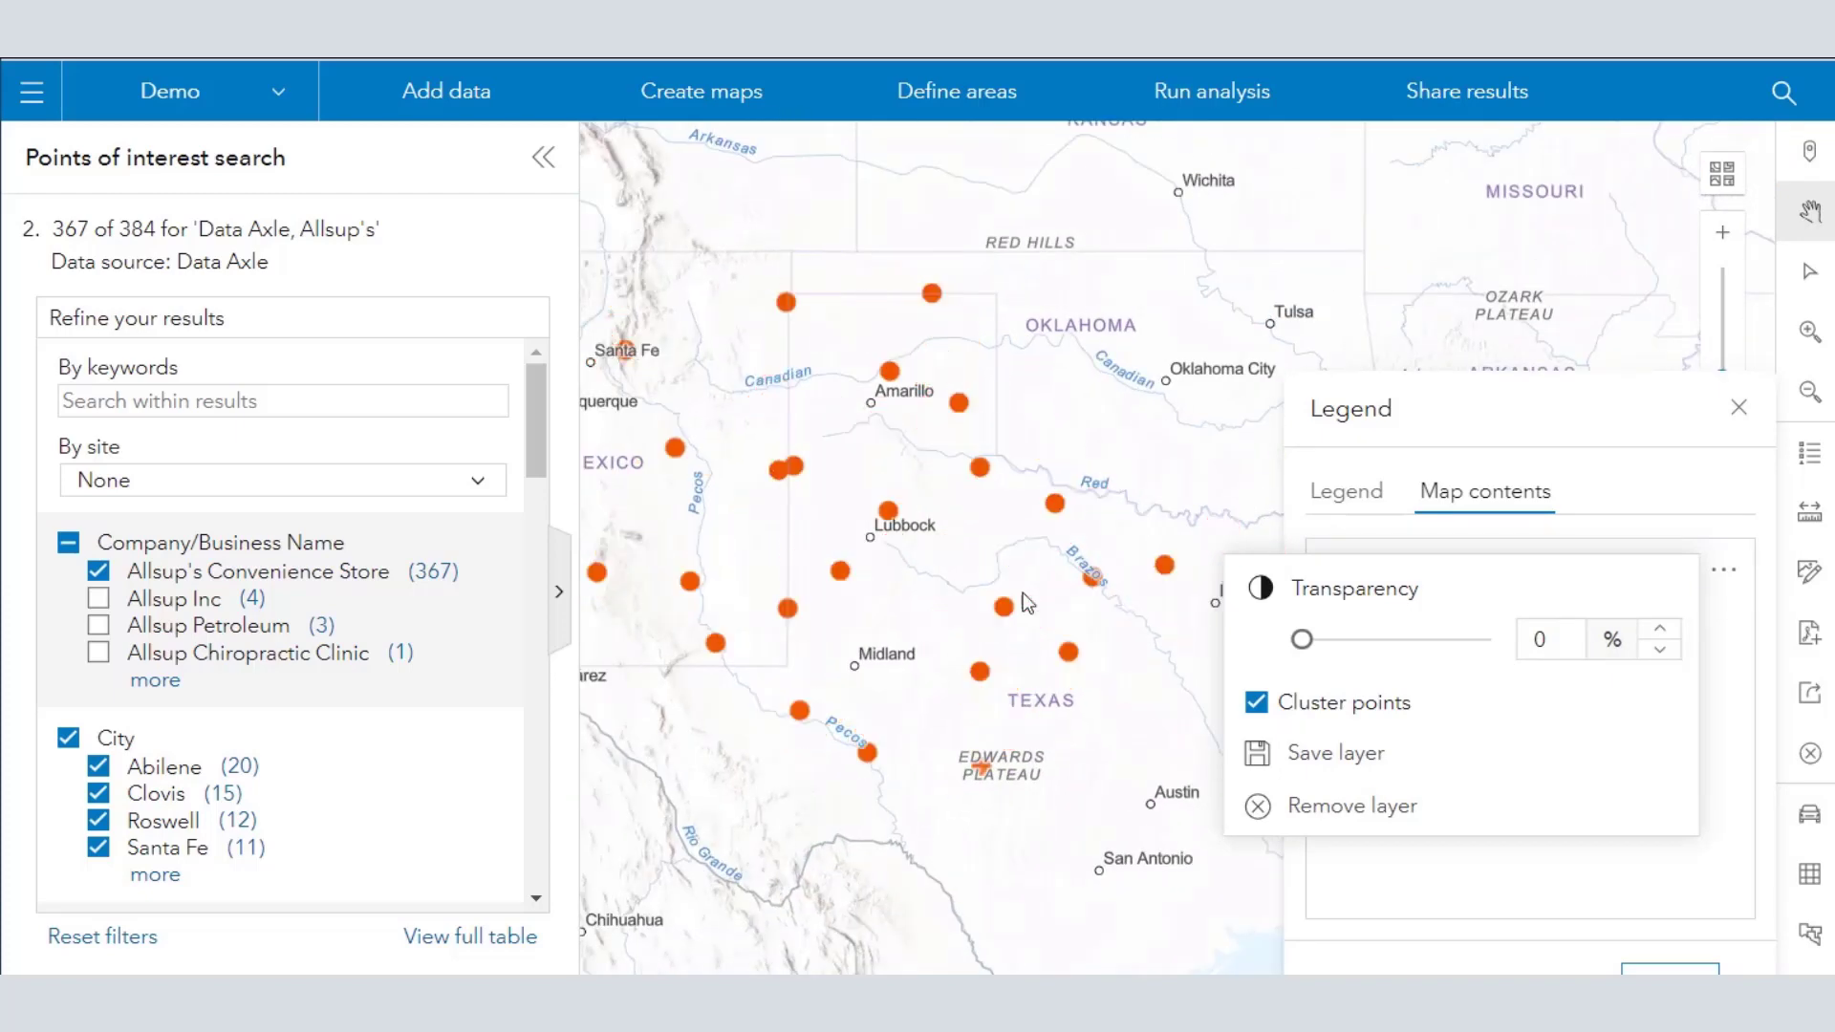
scroll(1022, 593, down, 2)
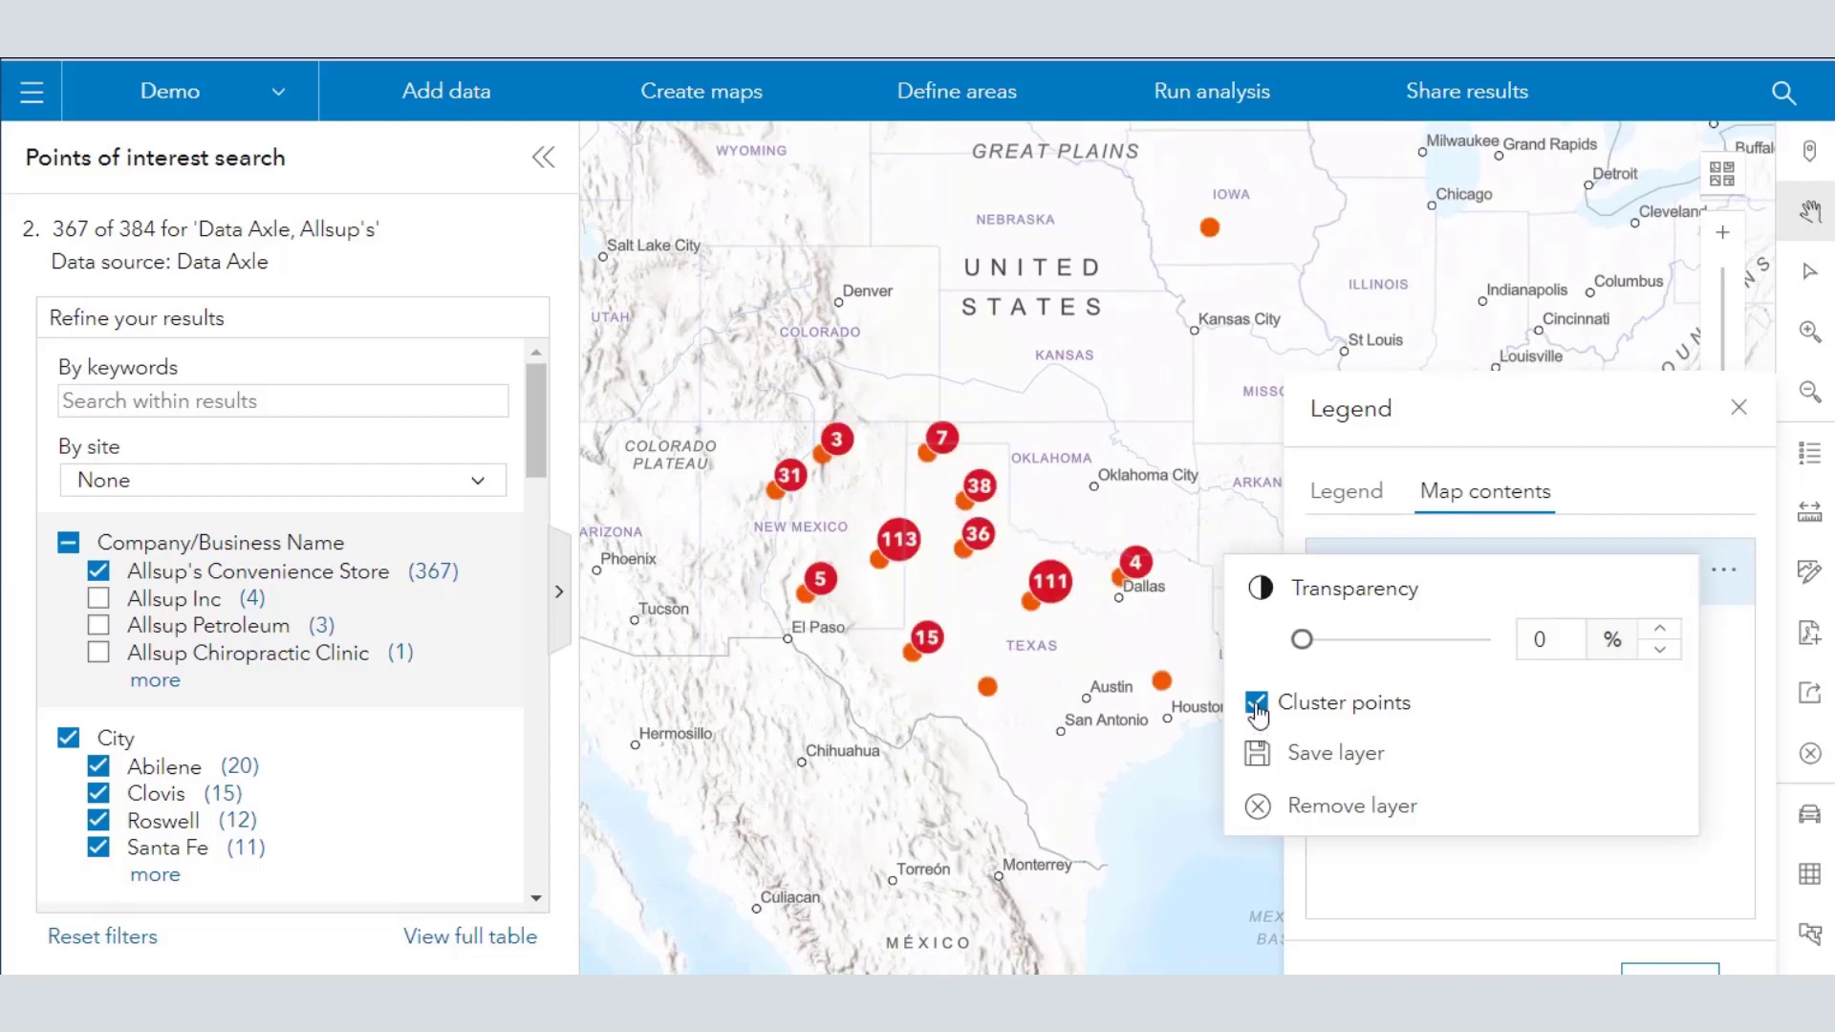
click(1255, 705)
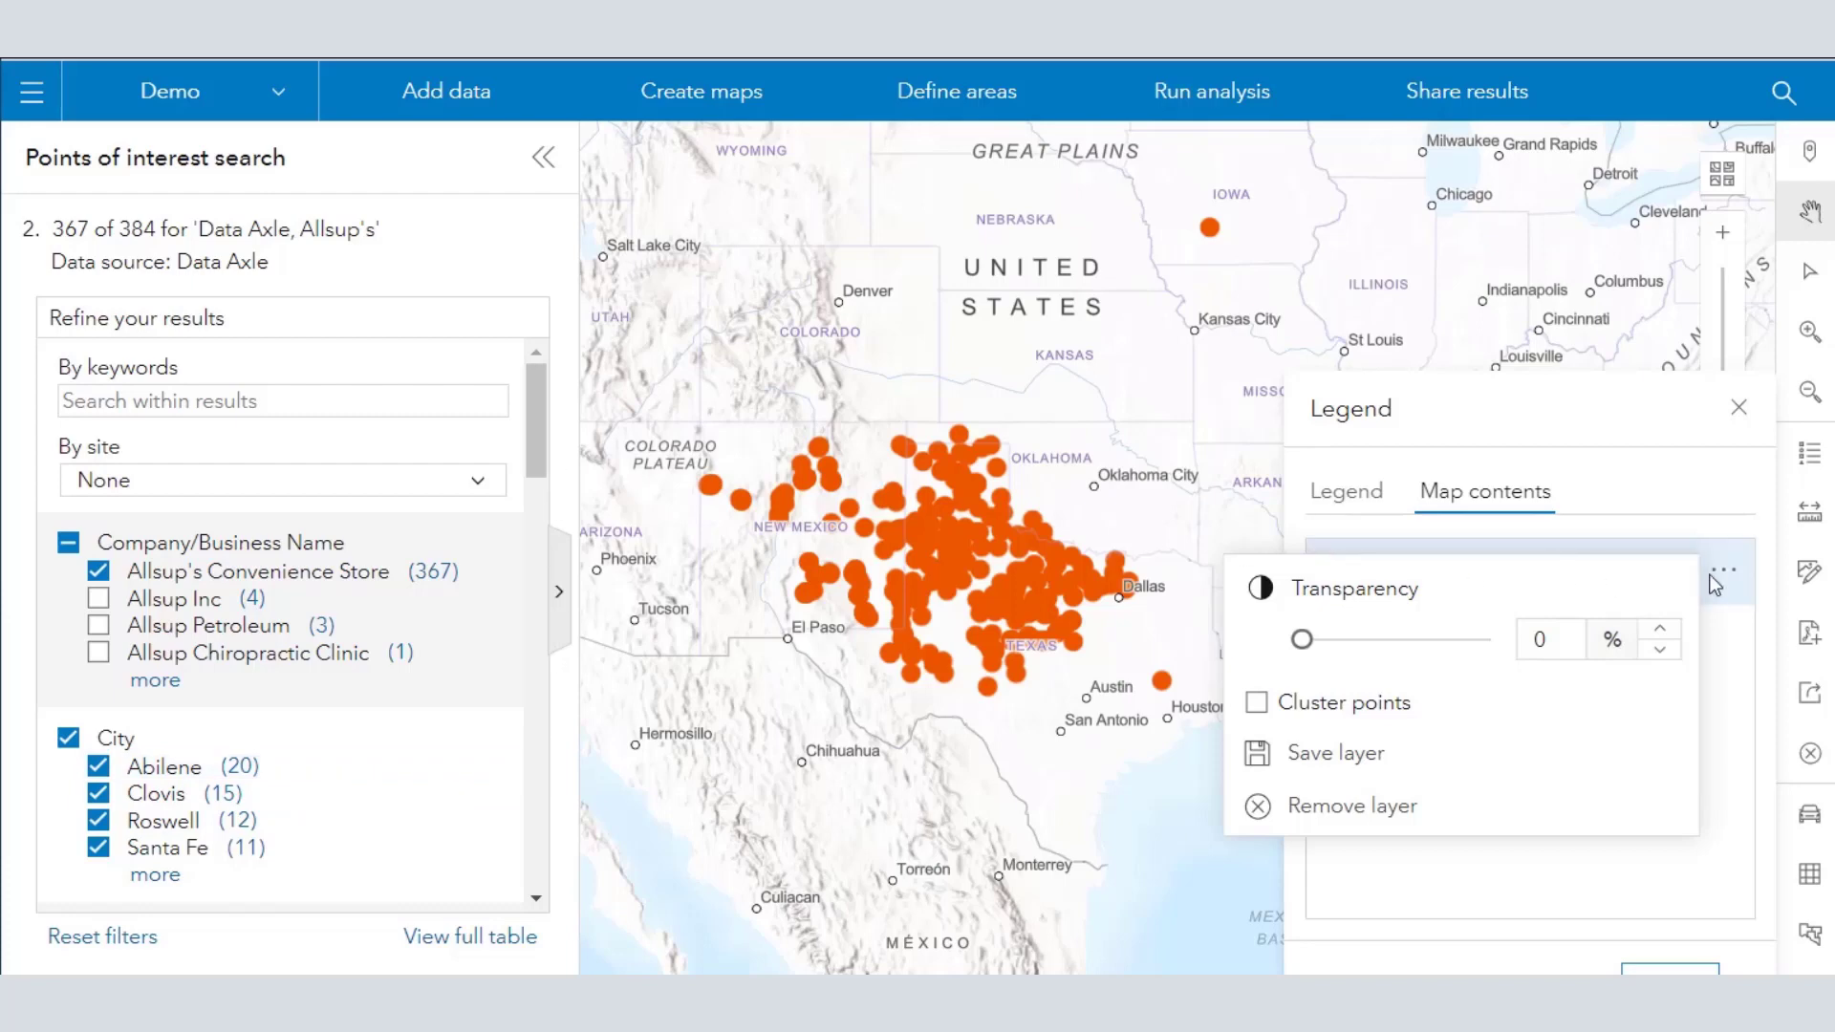
click(1812, 457)
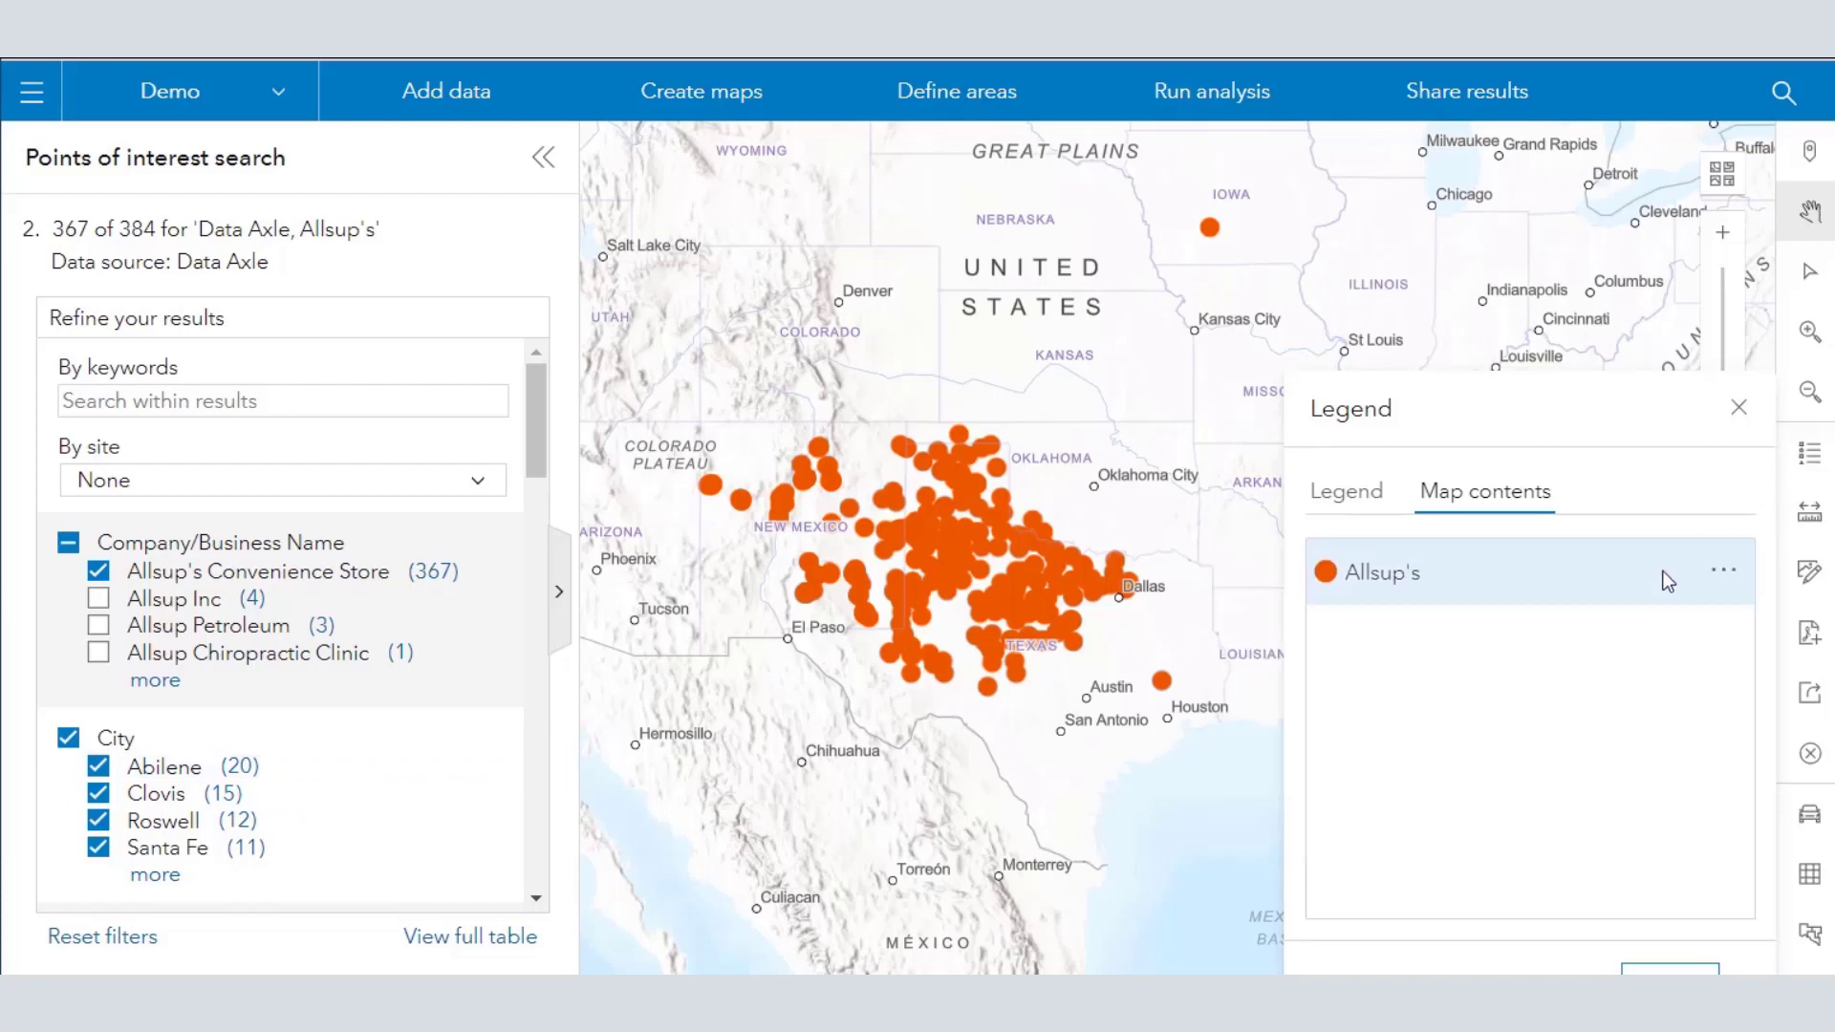
Expand the results into the full table and sort the stores by square footage, then by employee count in descending order
click(559, 591)
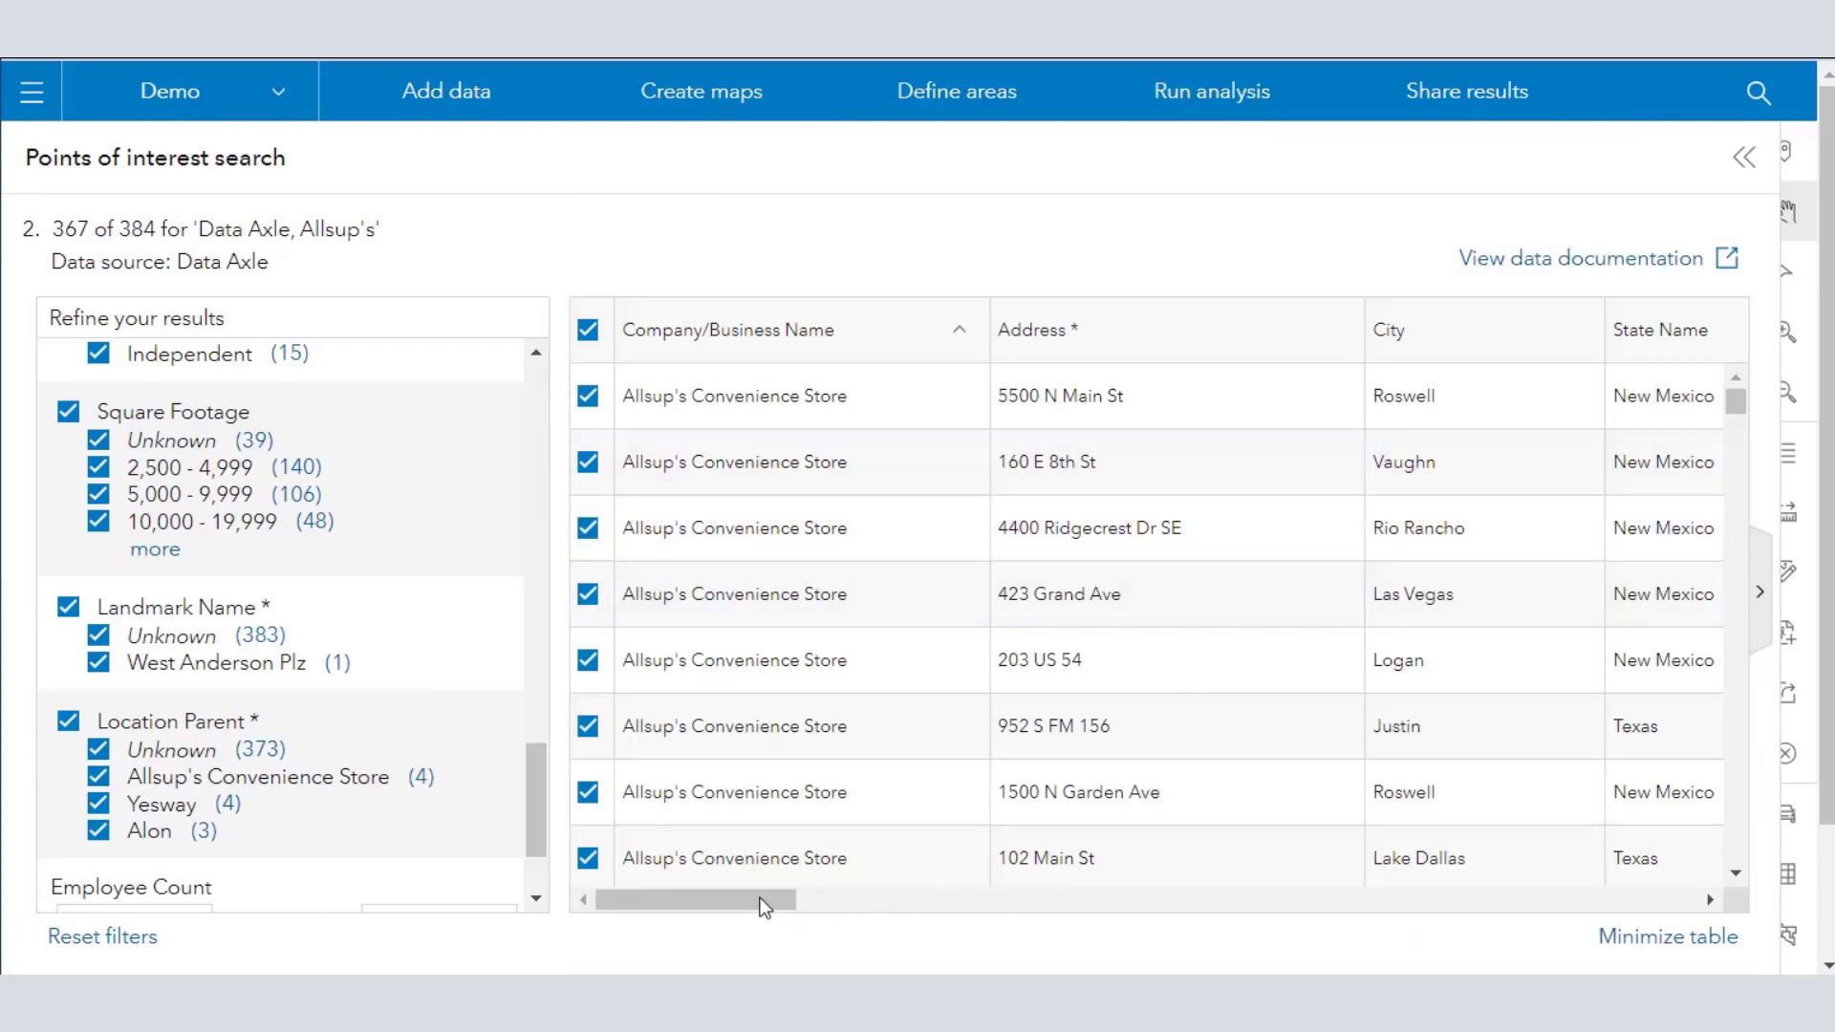
drag(762, 898, 1412, 920)
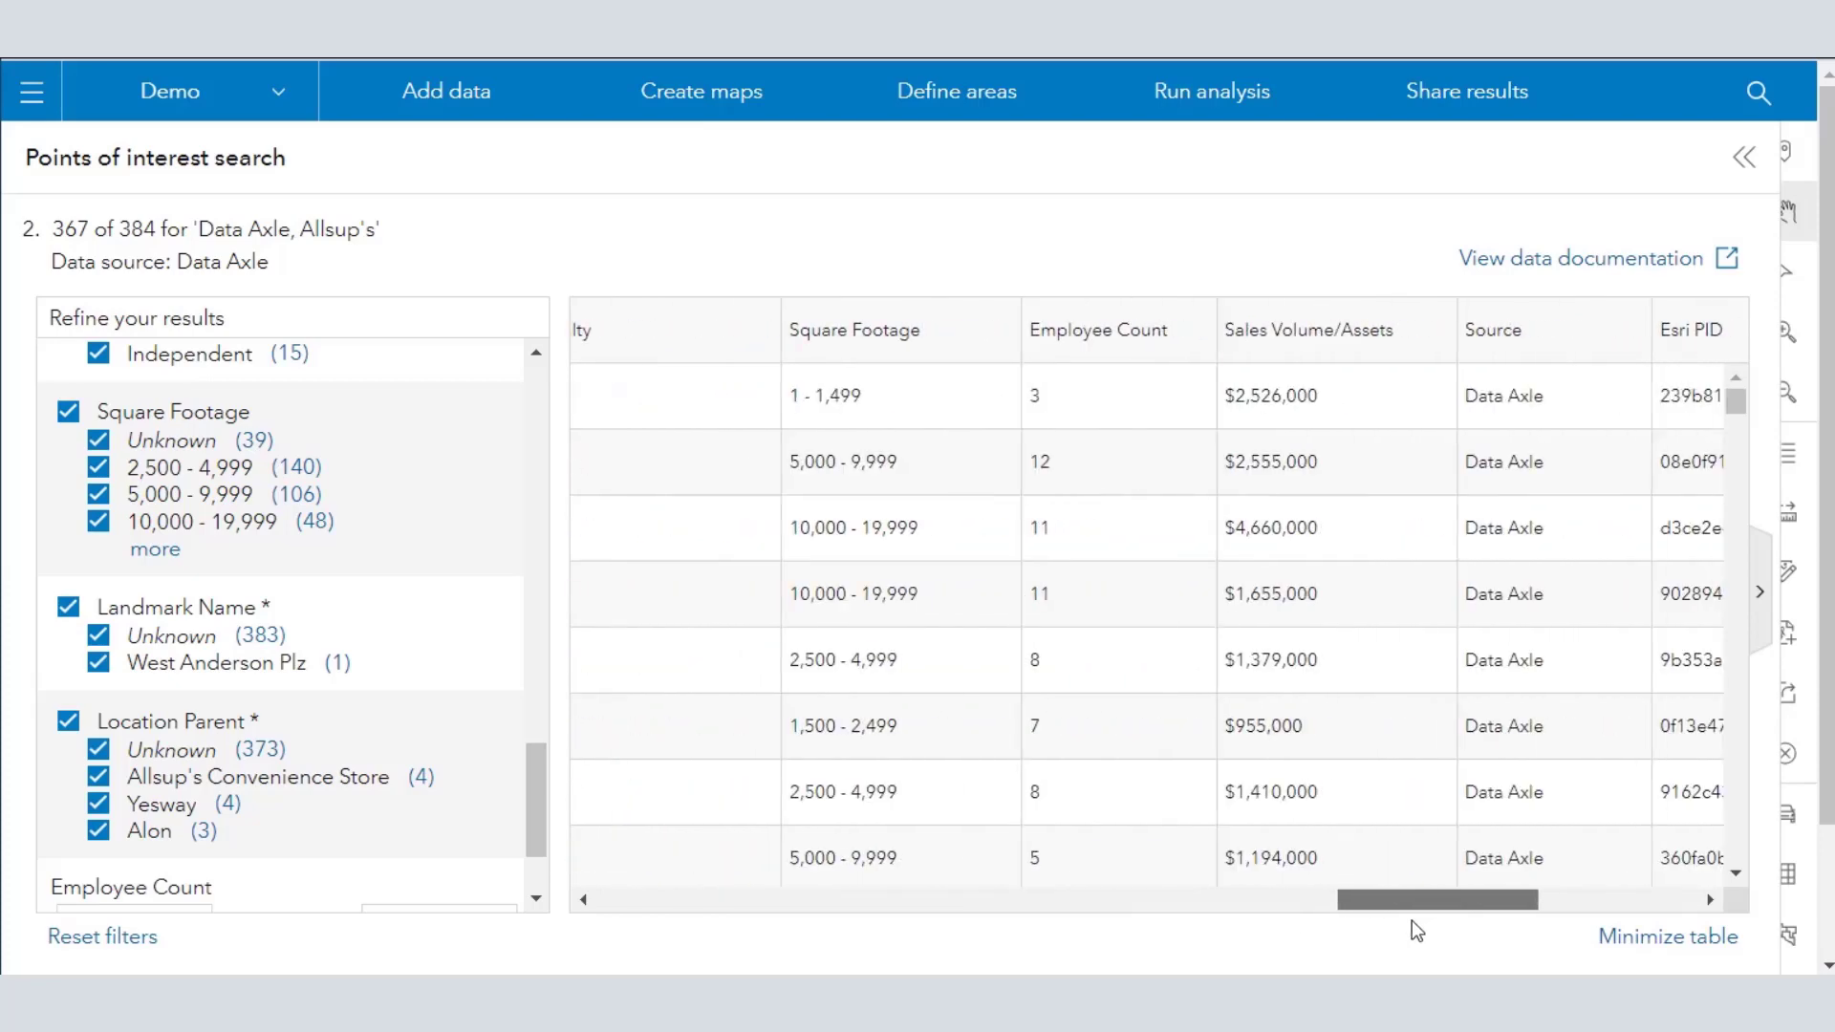
click(908, 344)
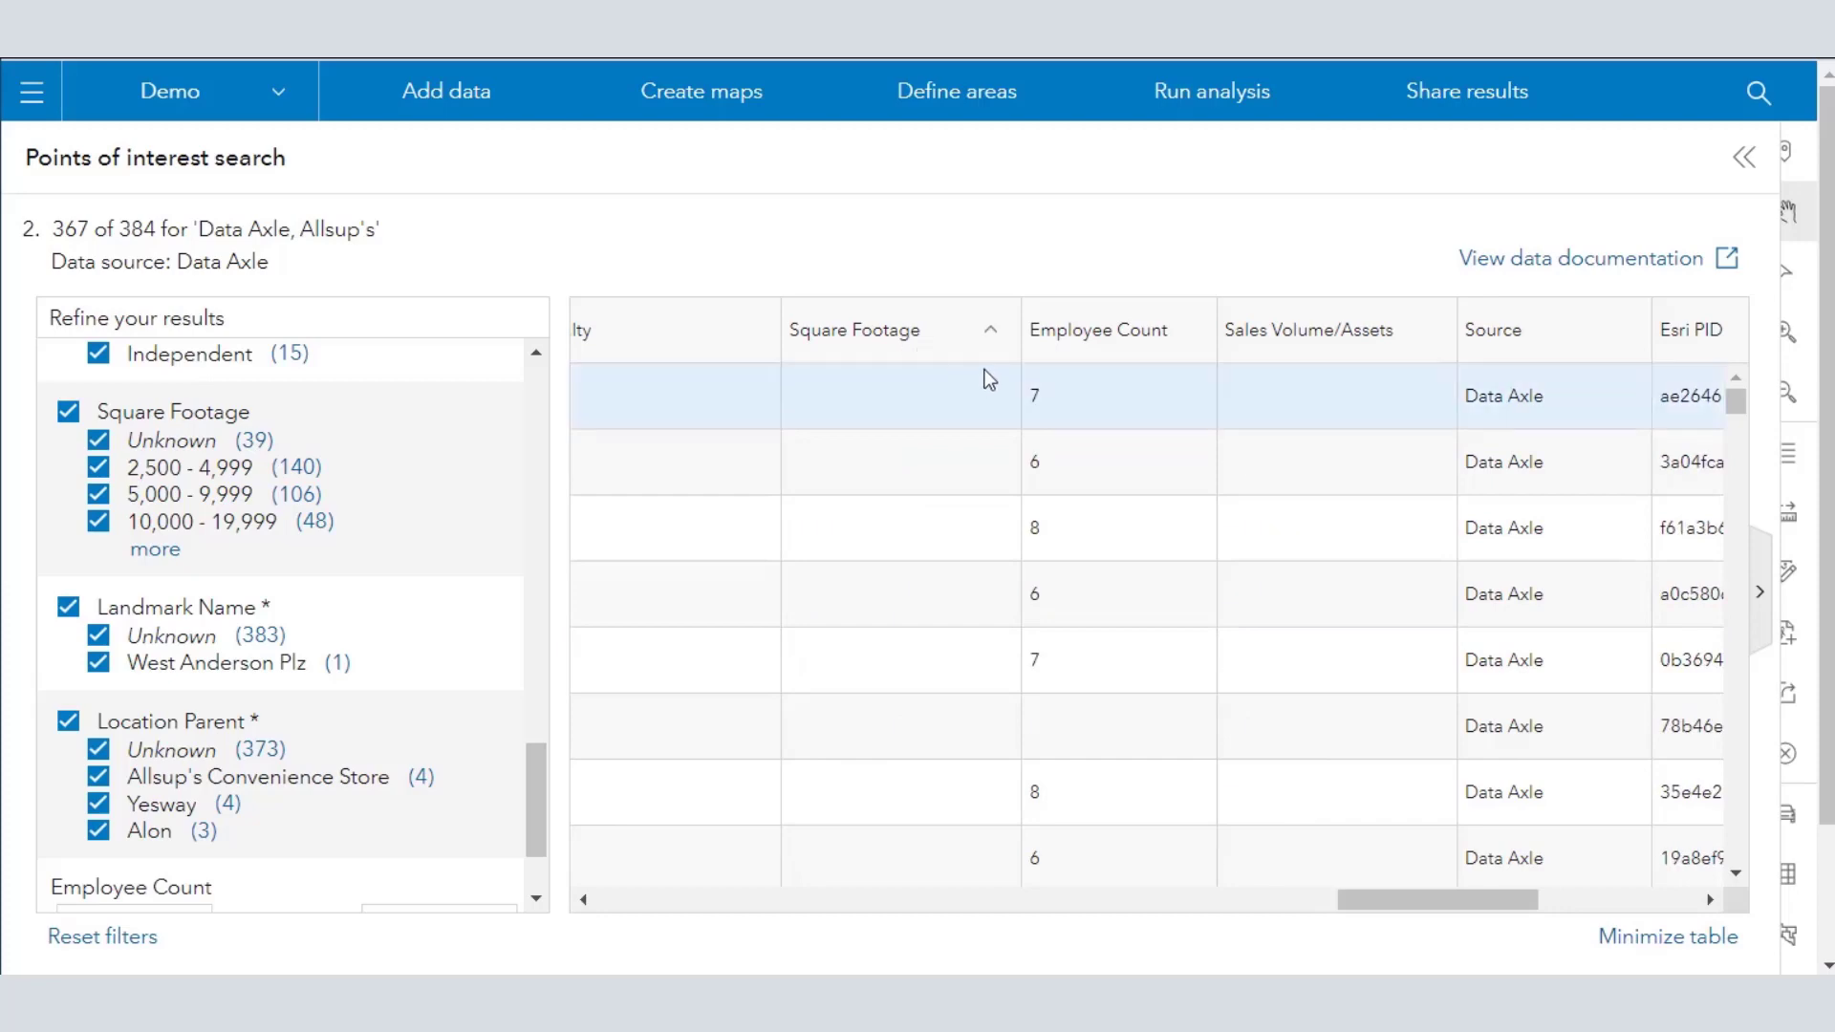
click(1107, 346)
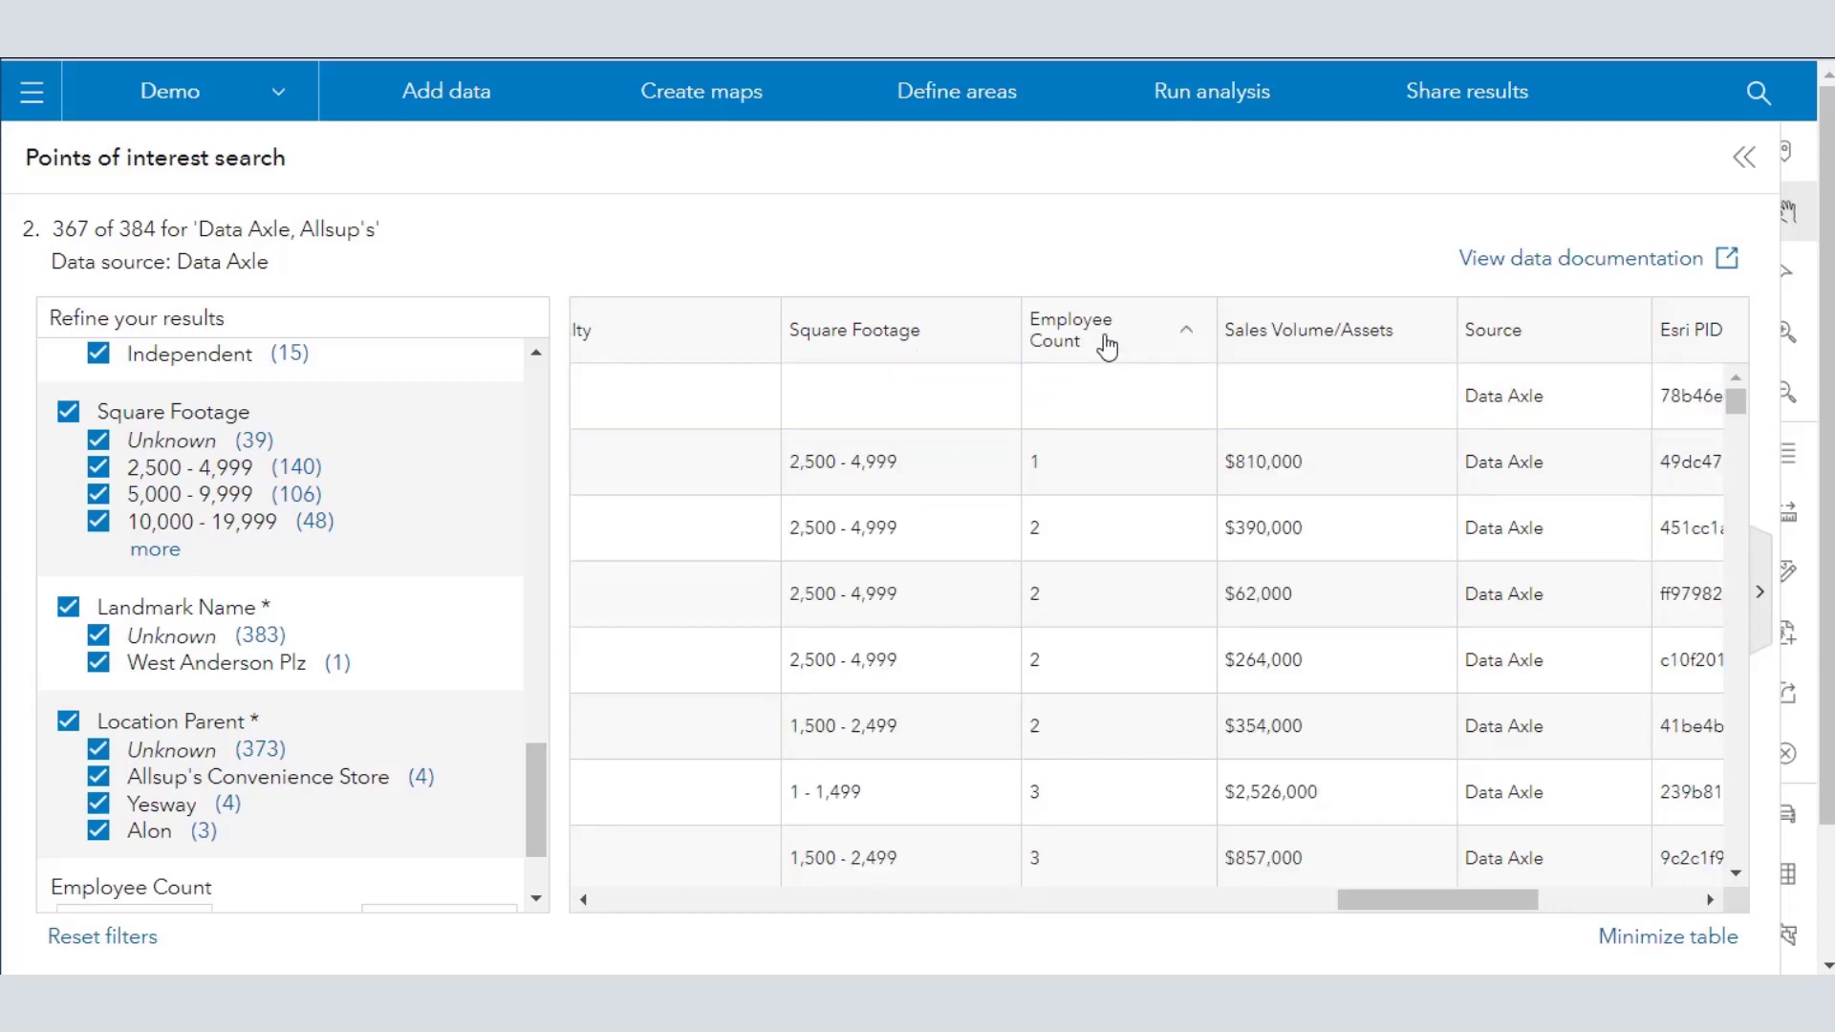
click(1107, 346)
drag(1378, 897, 1206, 955)
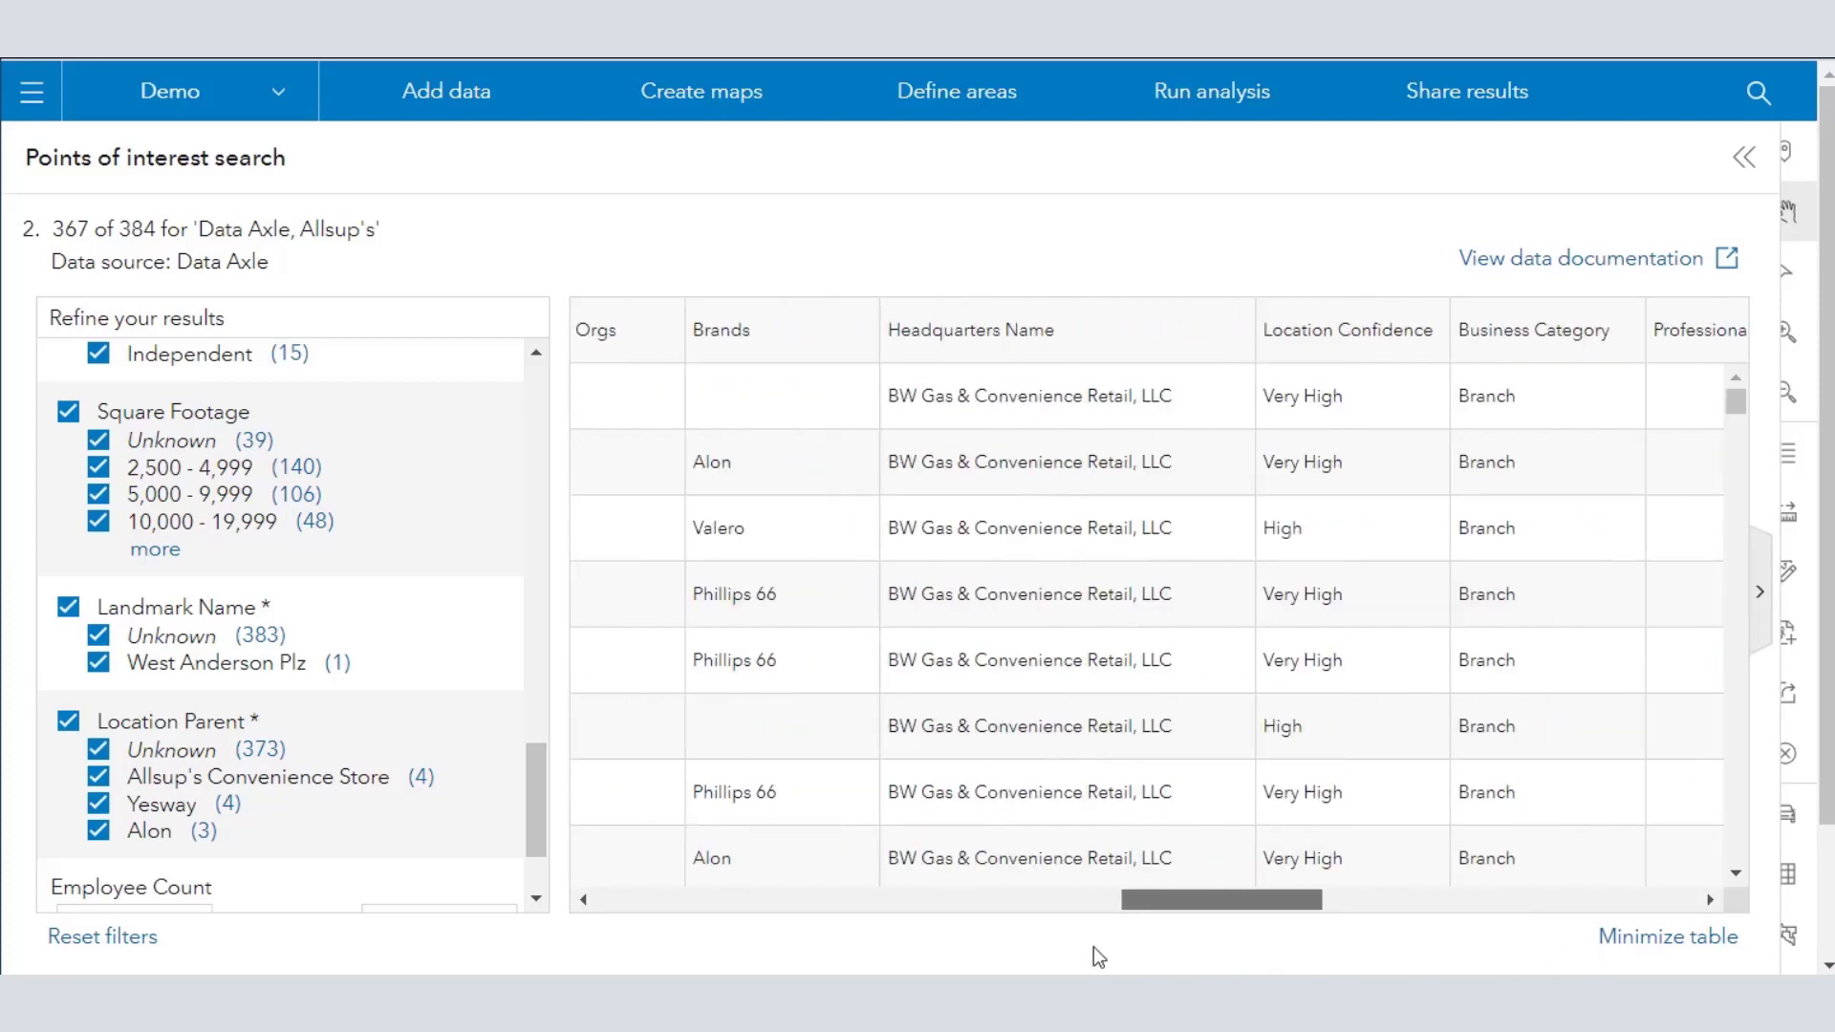
drag(1094, 948, 889, 943)
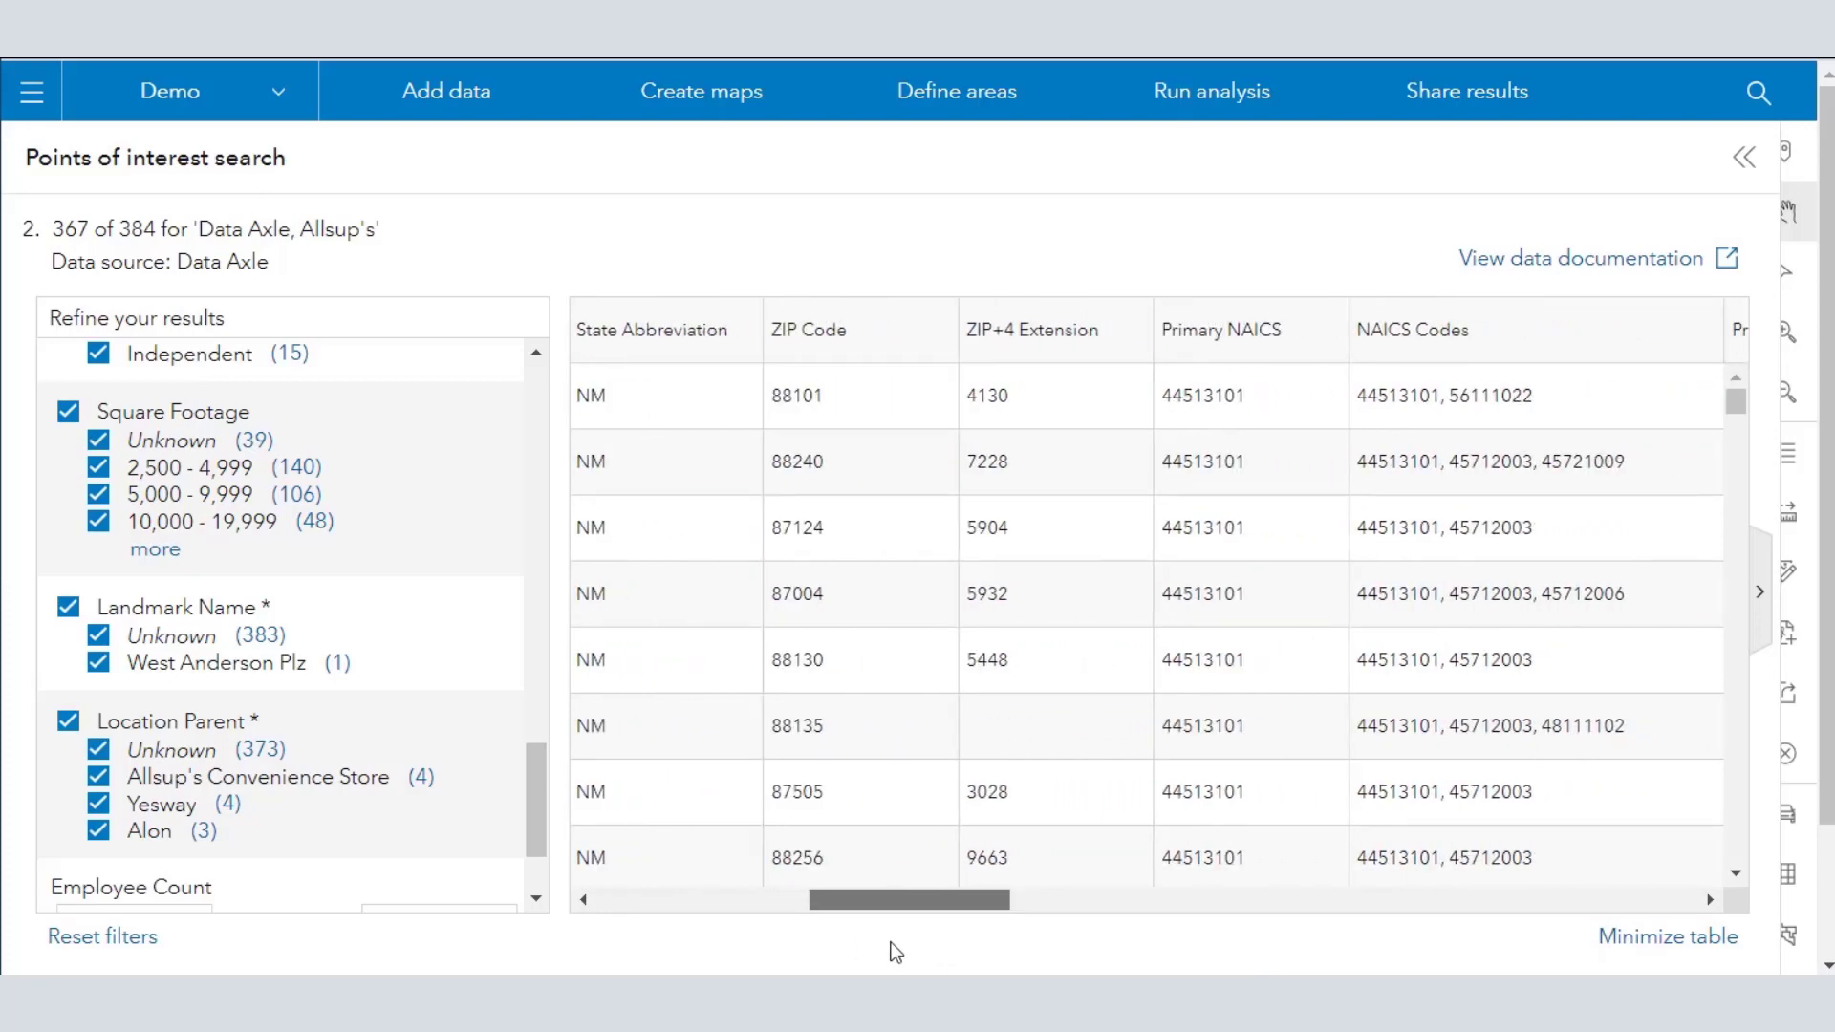
drag(896, 952, 631, 938)
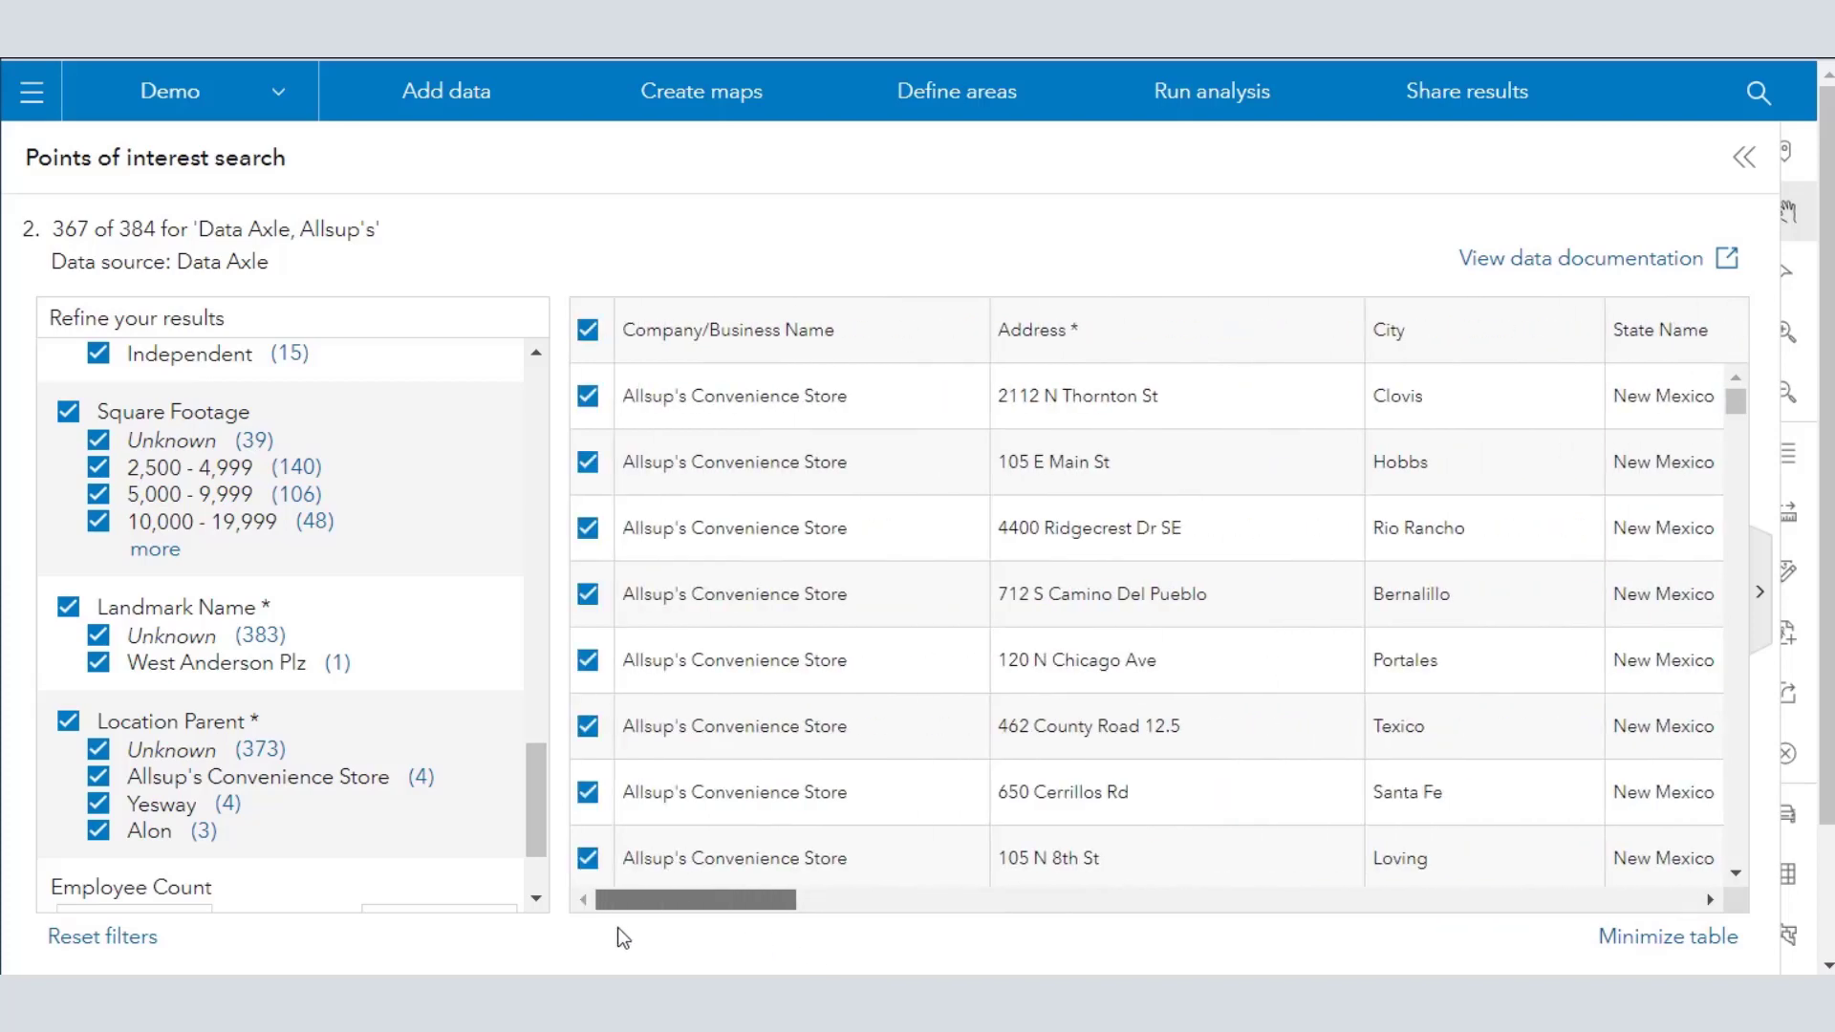
Open the data documentation for the search results and review the Data Axle reference page
click(1710, 265)
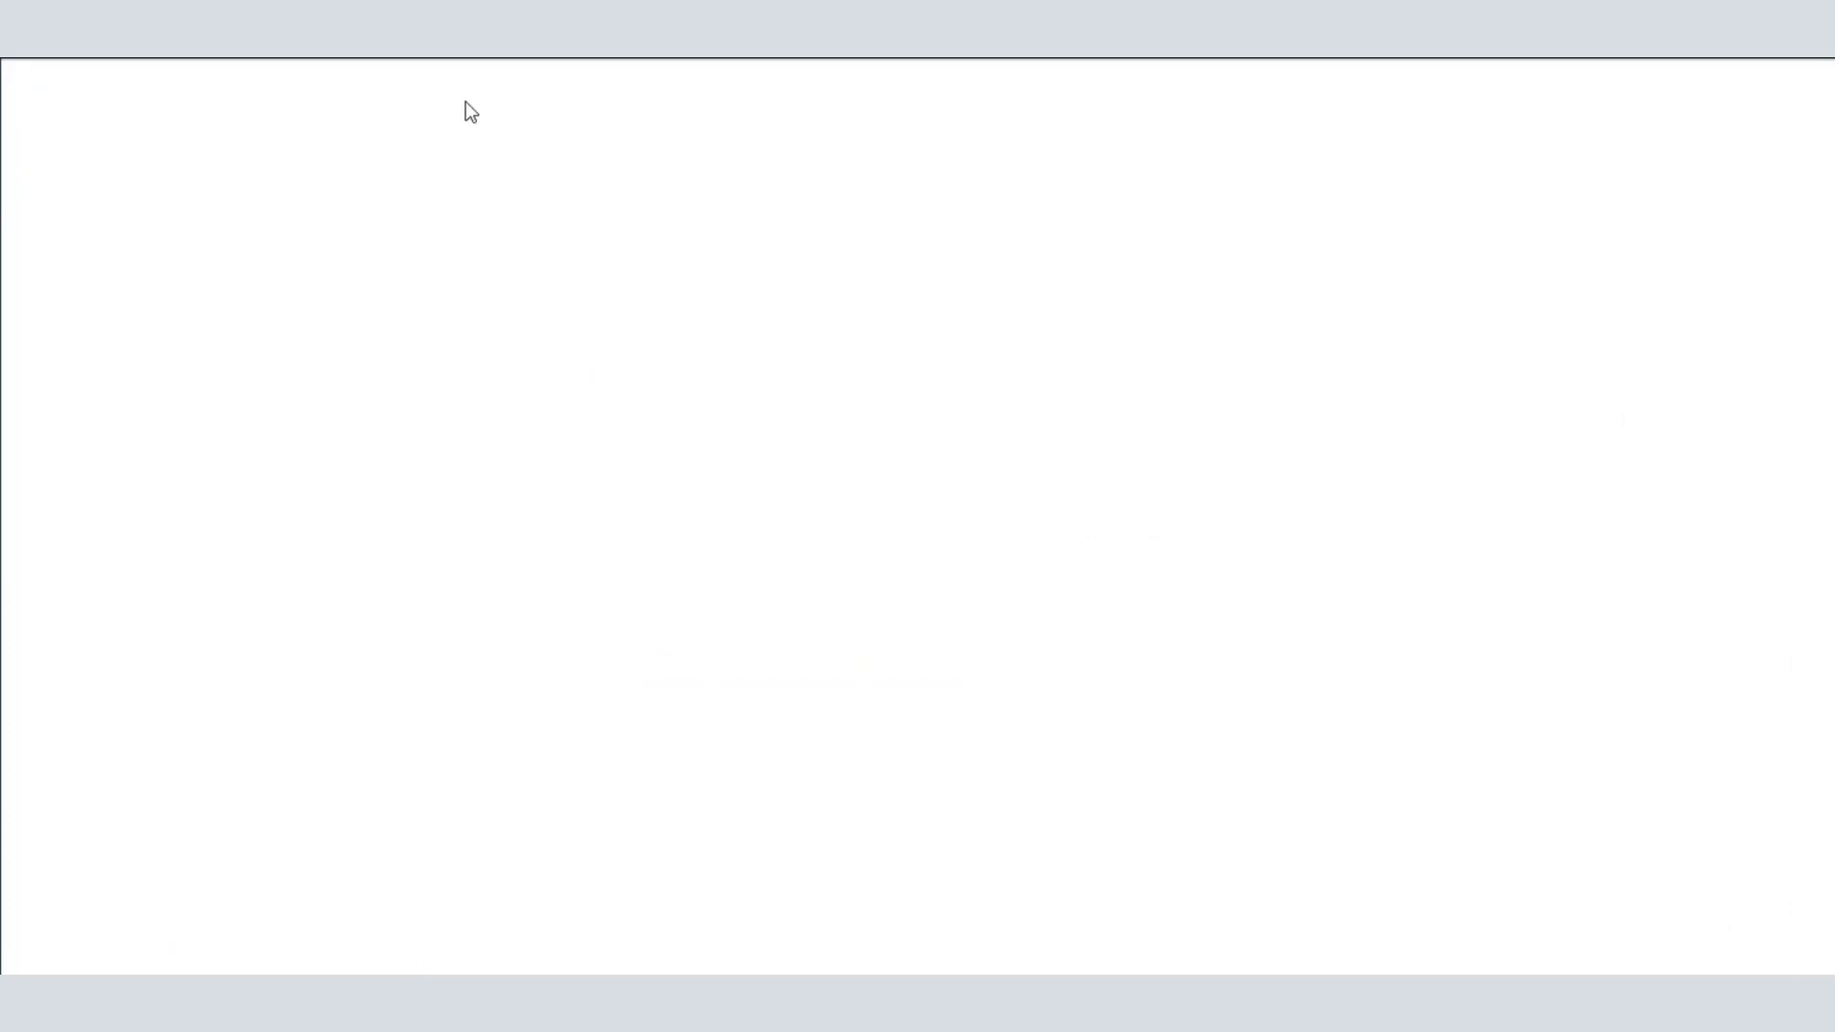
drag(780, 528, 1067, 572)
scroll(1005, 600, down, 4)
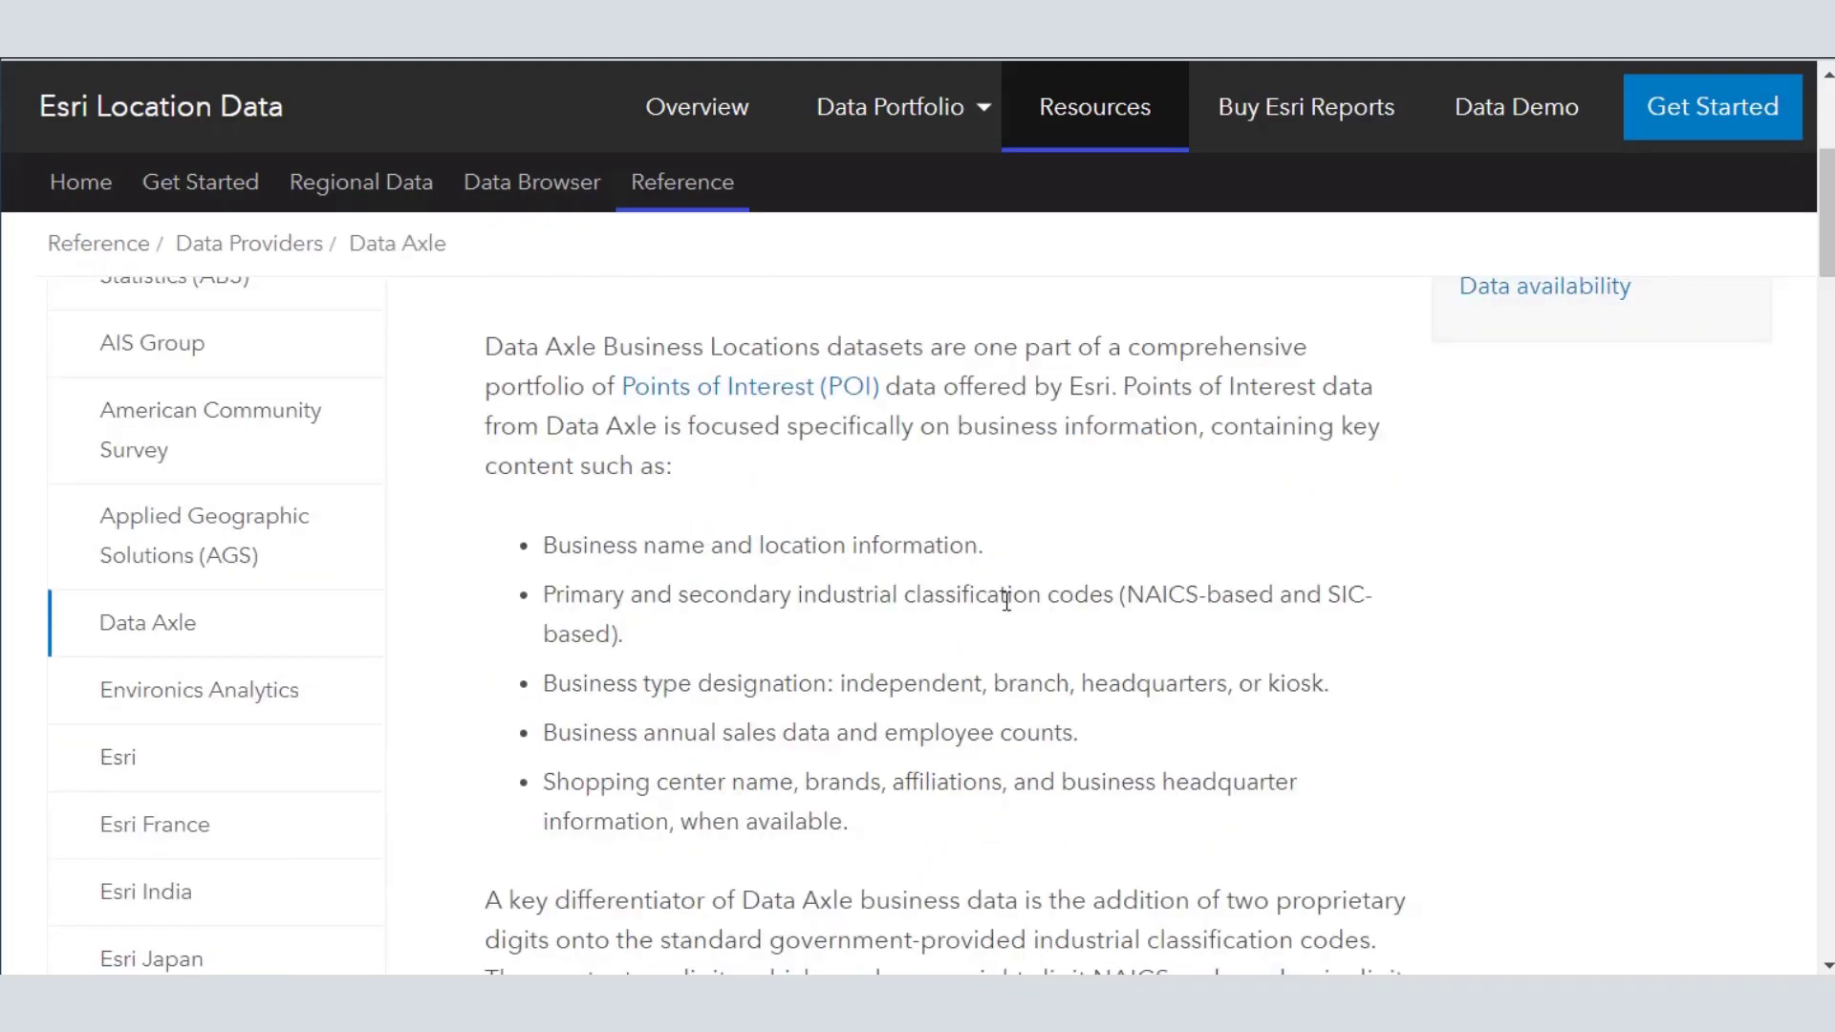
scroll(1005, 600, down, 8)
scroll(1006, 600, down, 15)
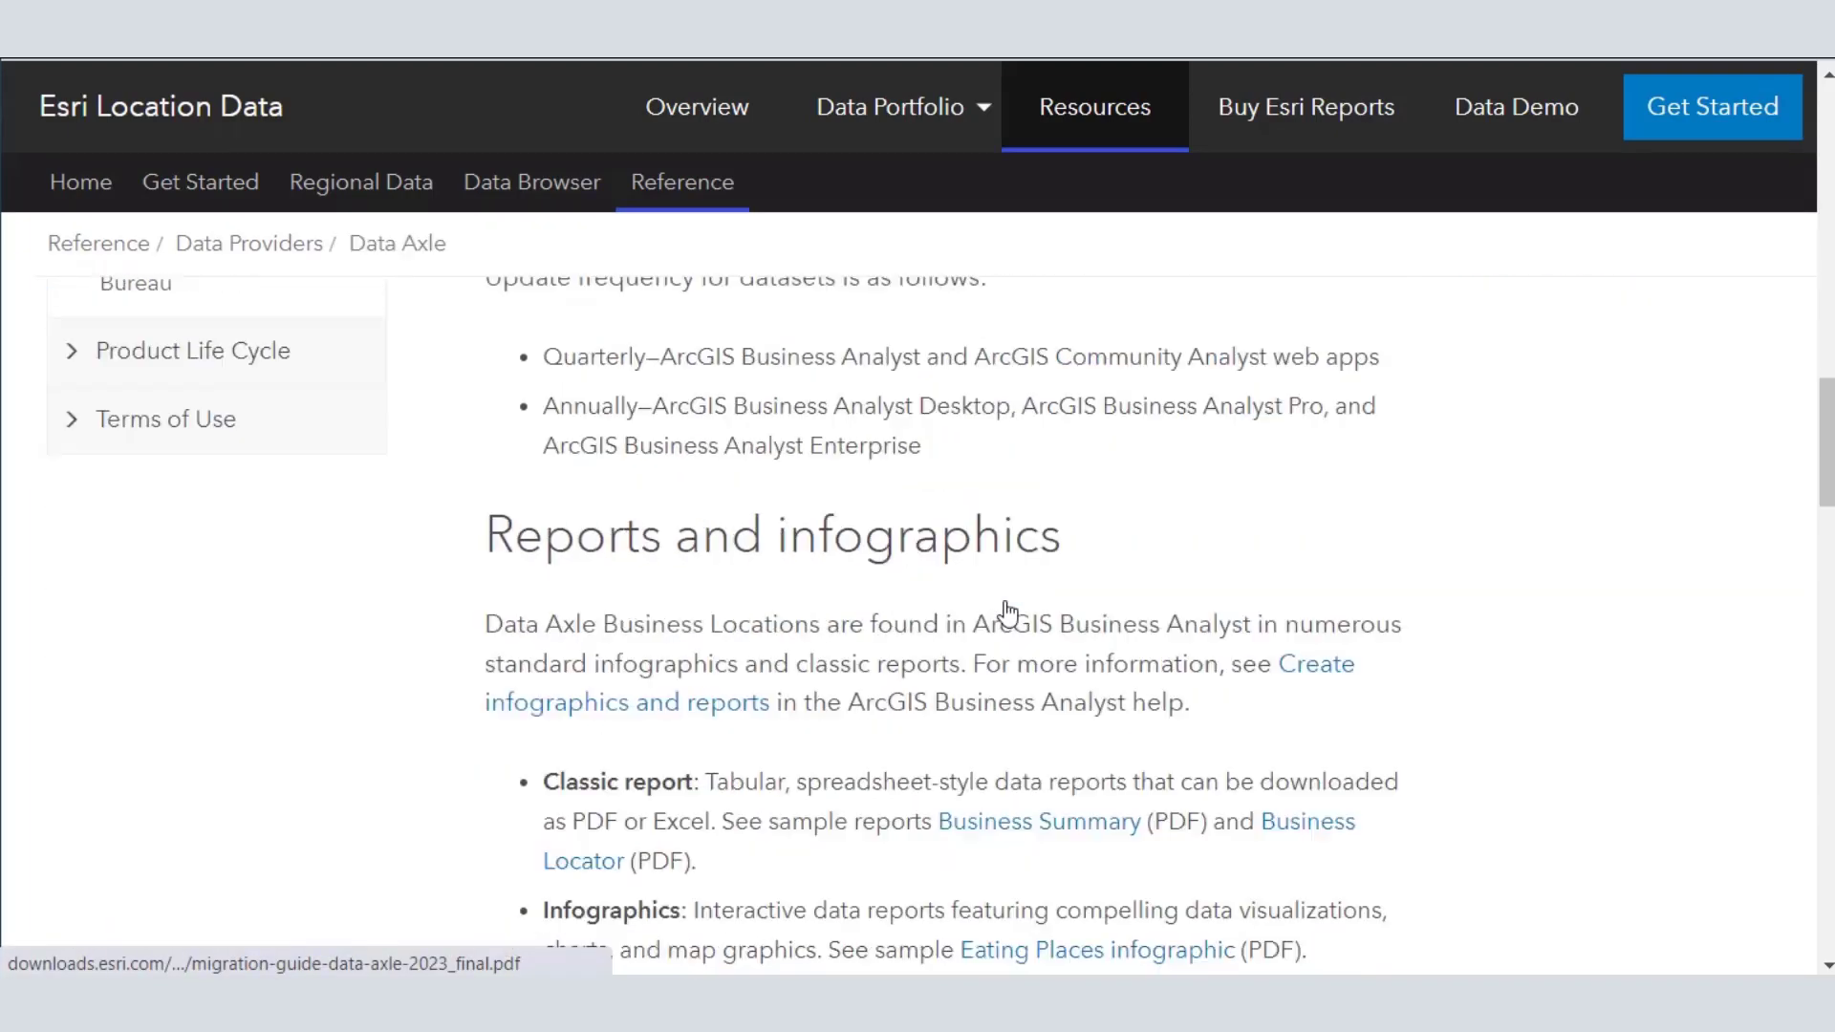
scroll(1006, 600, up, 4)
scroll(1006, 600, up, 20)
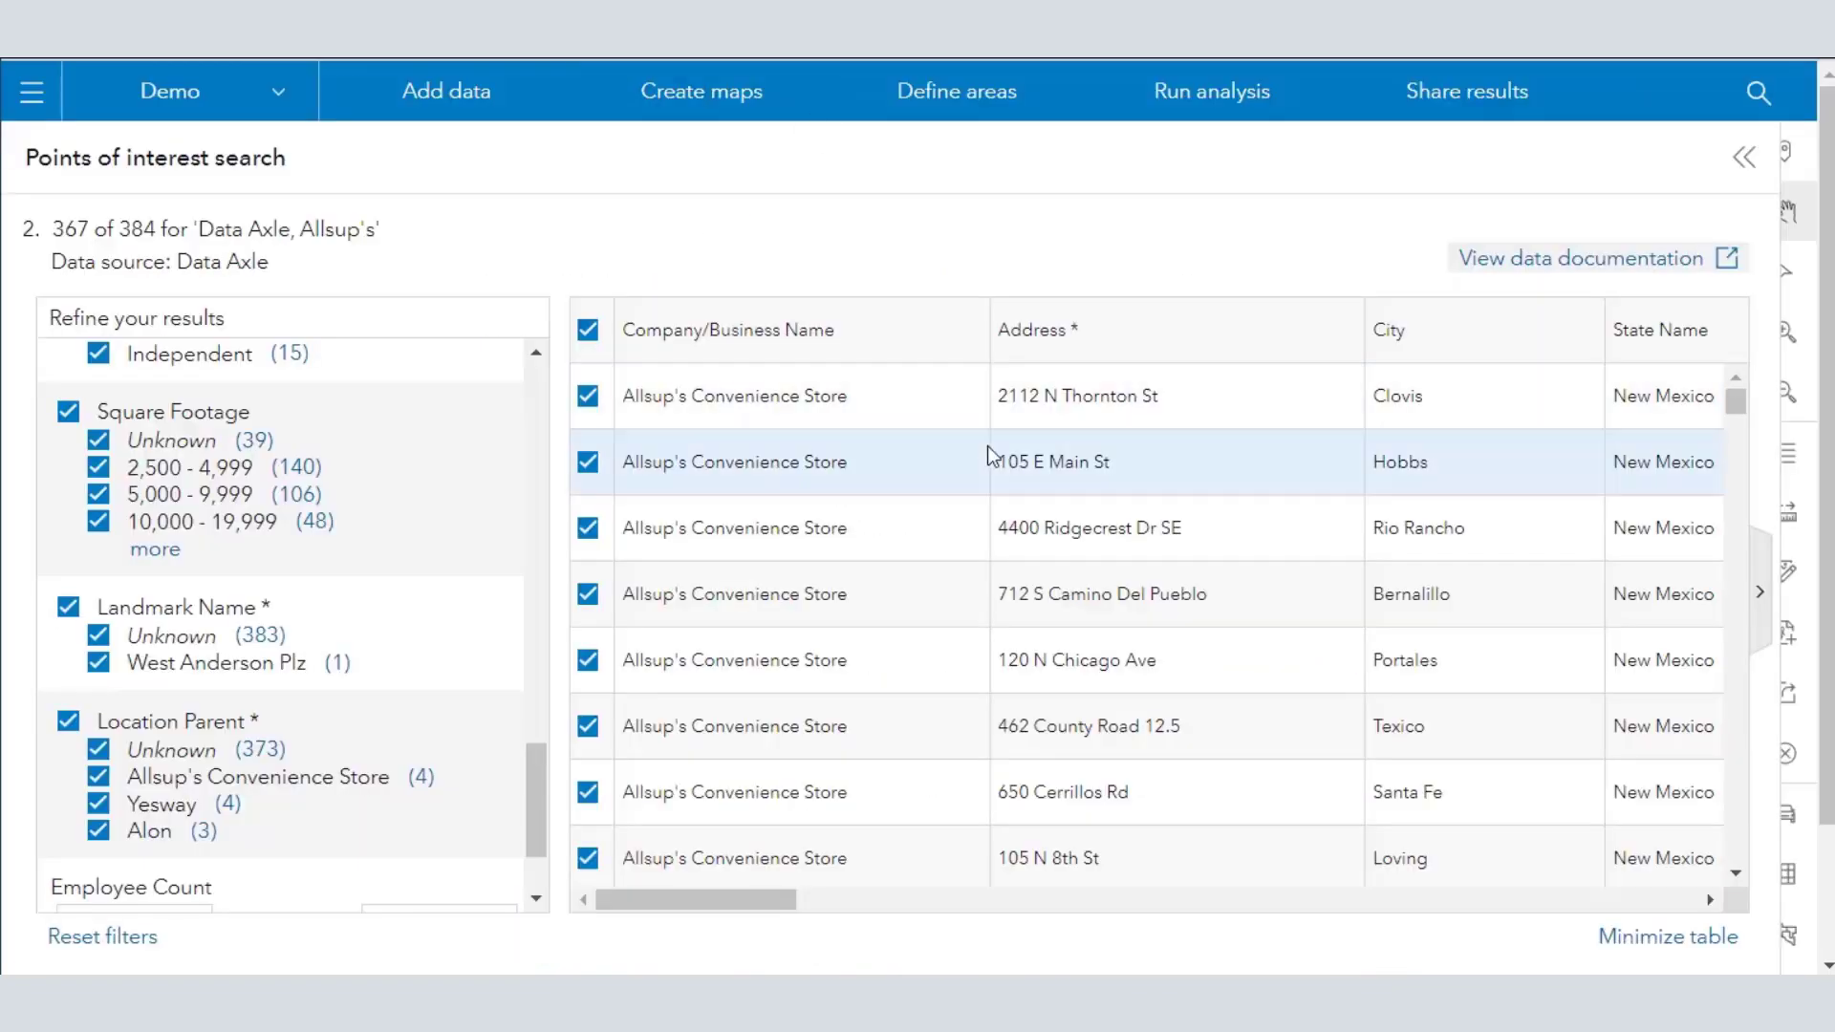
Collapse the points of interest search pane to show the full map
click(1737, 156)
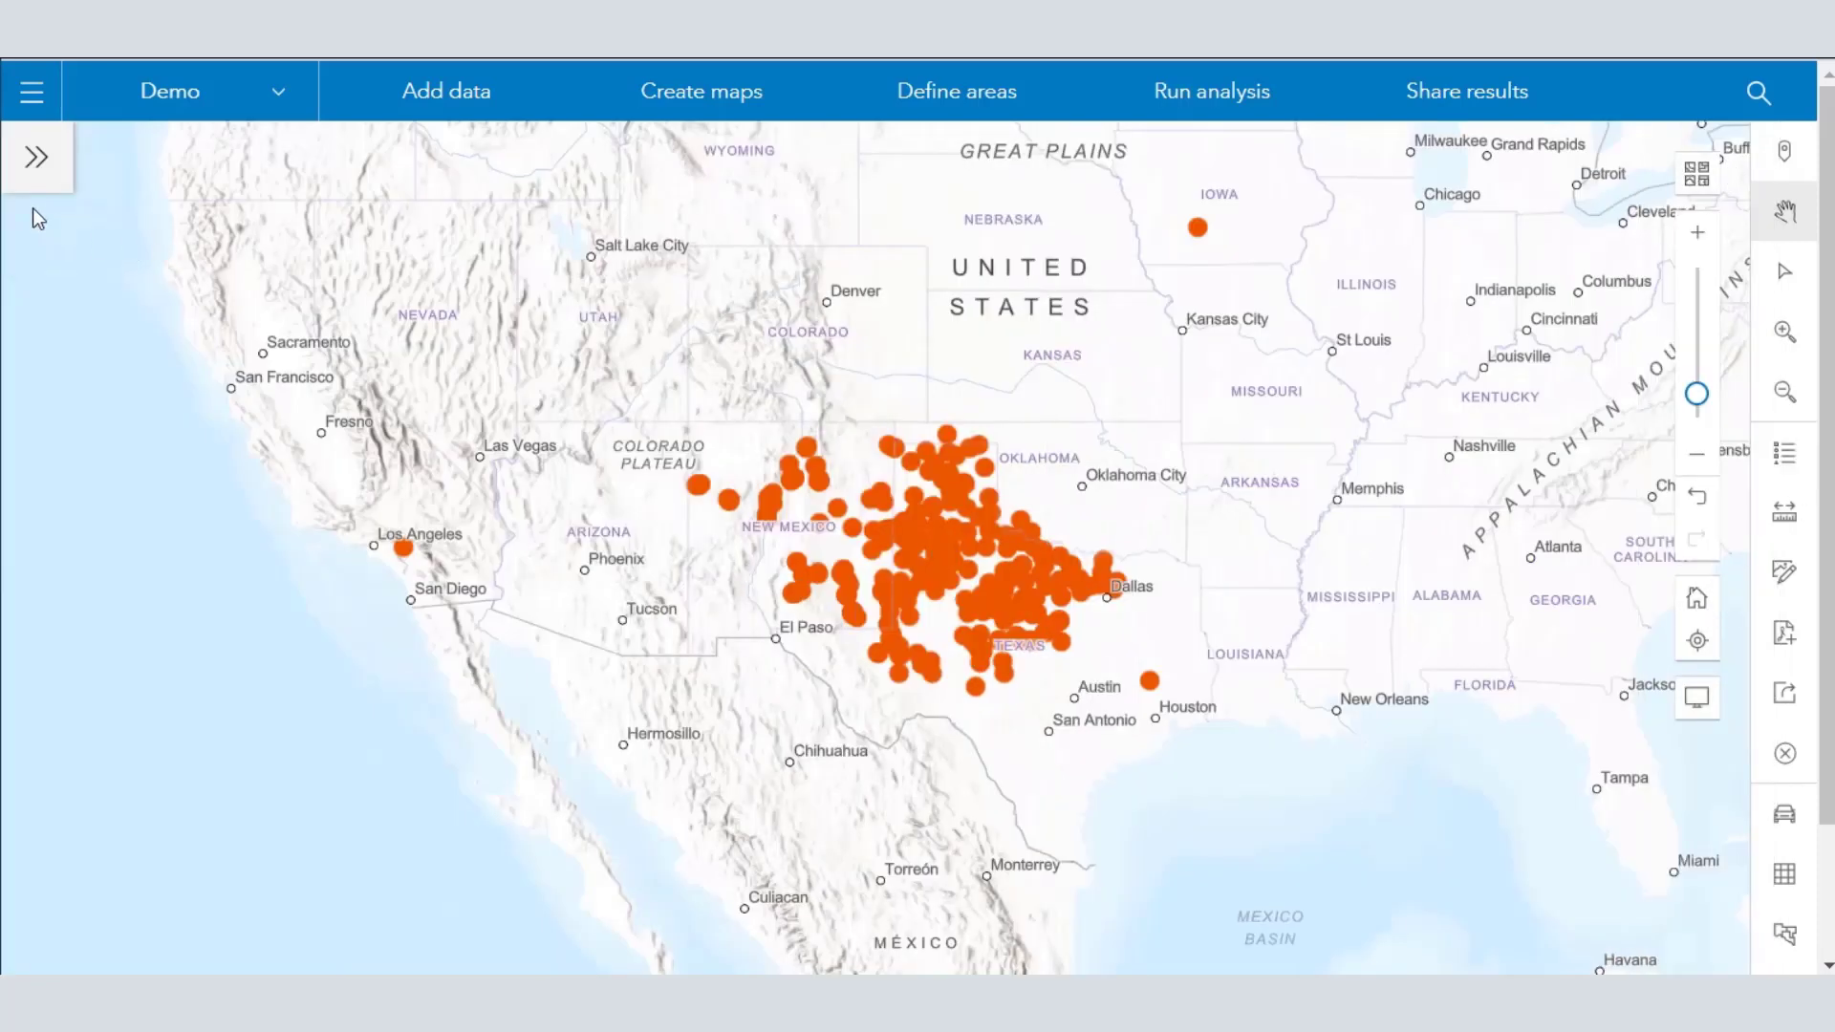
Continue the Allsup's search from the refined results to the styling stage and open the point symbol options
click(31, 170)
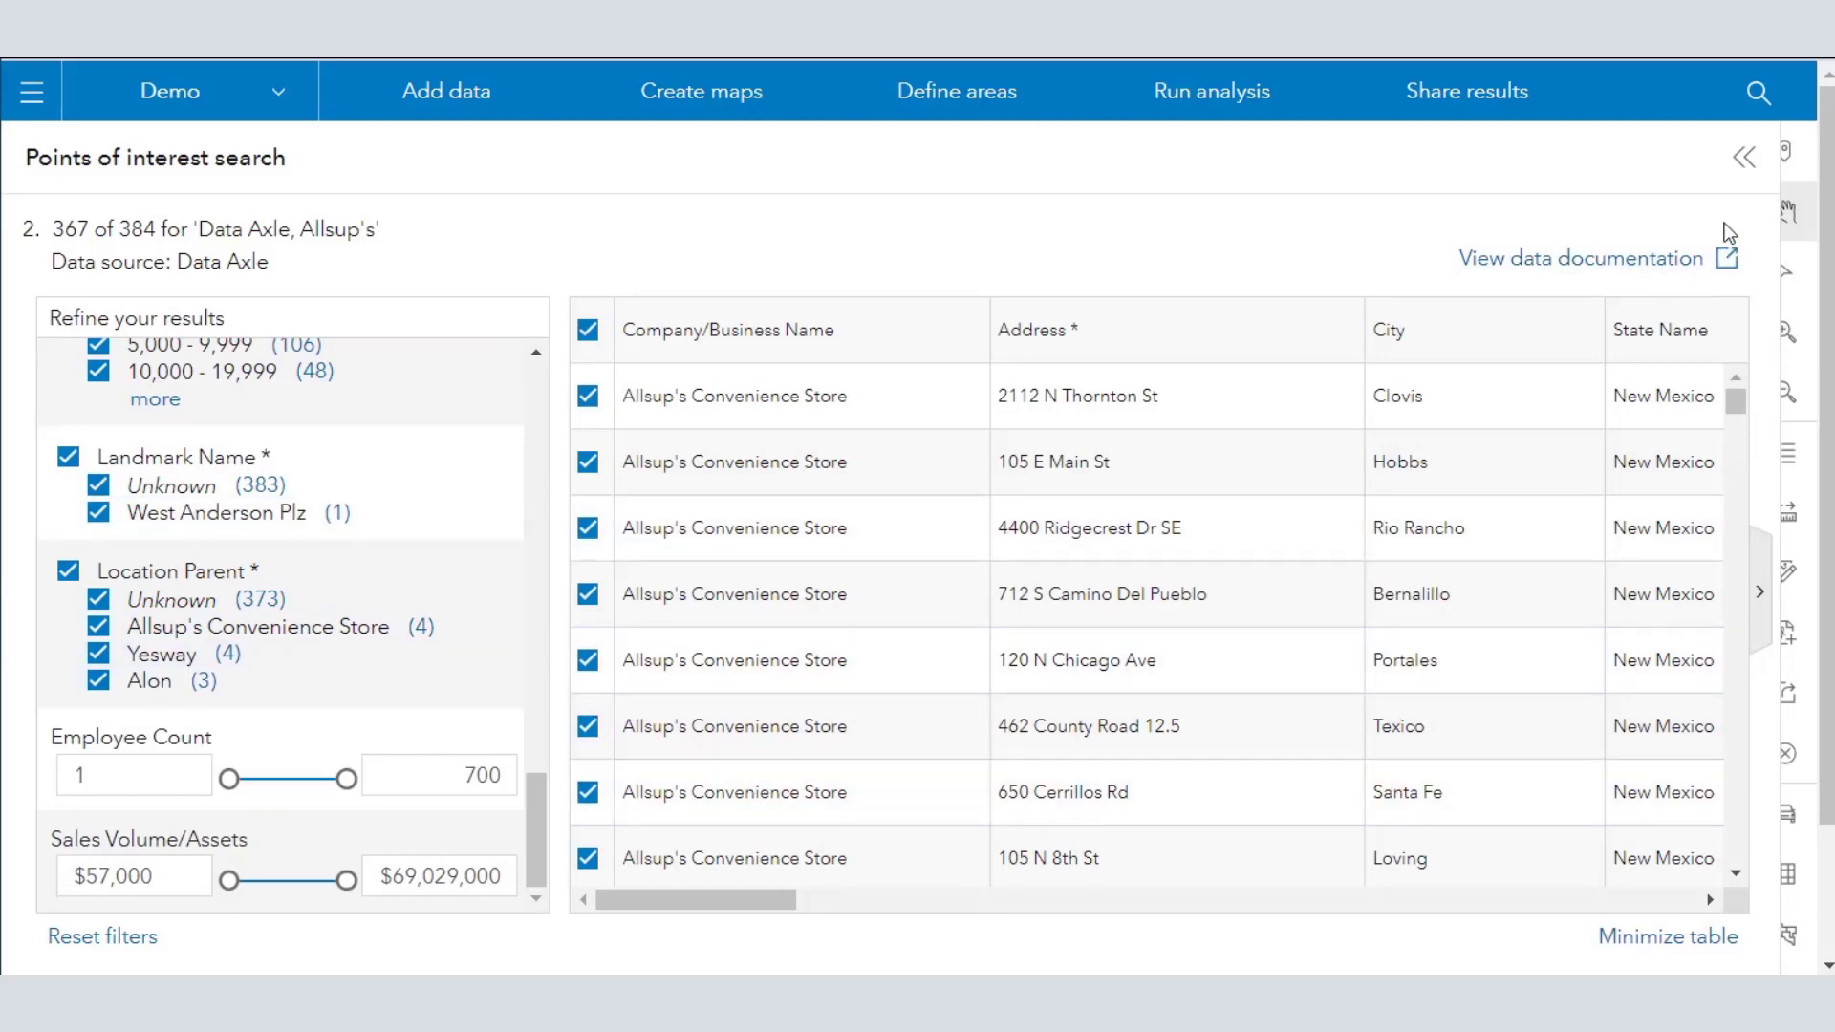
click(1741, 157)
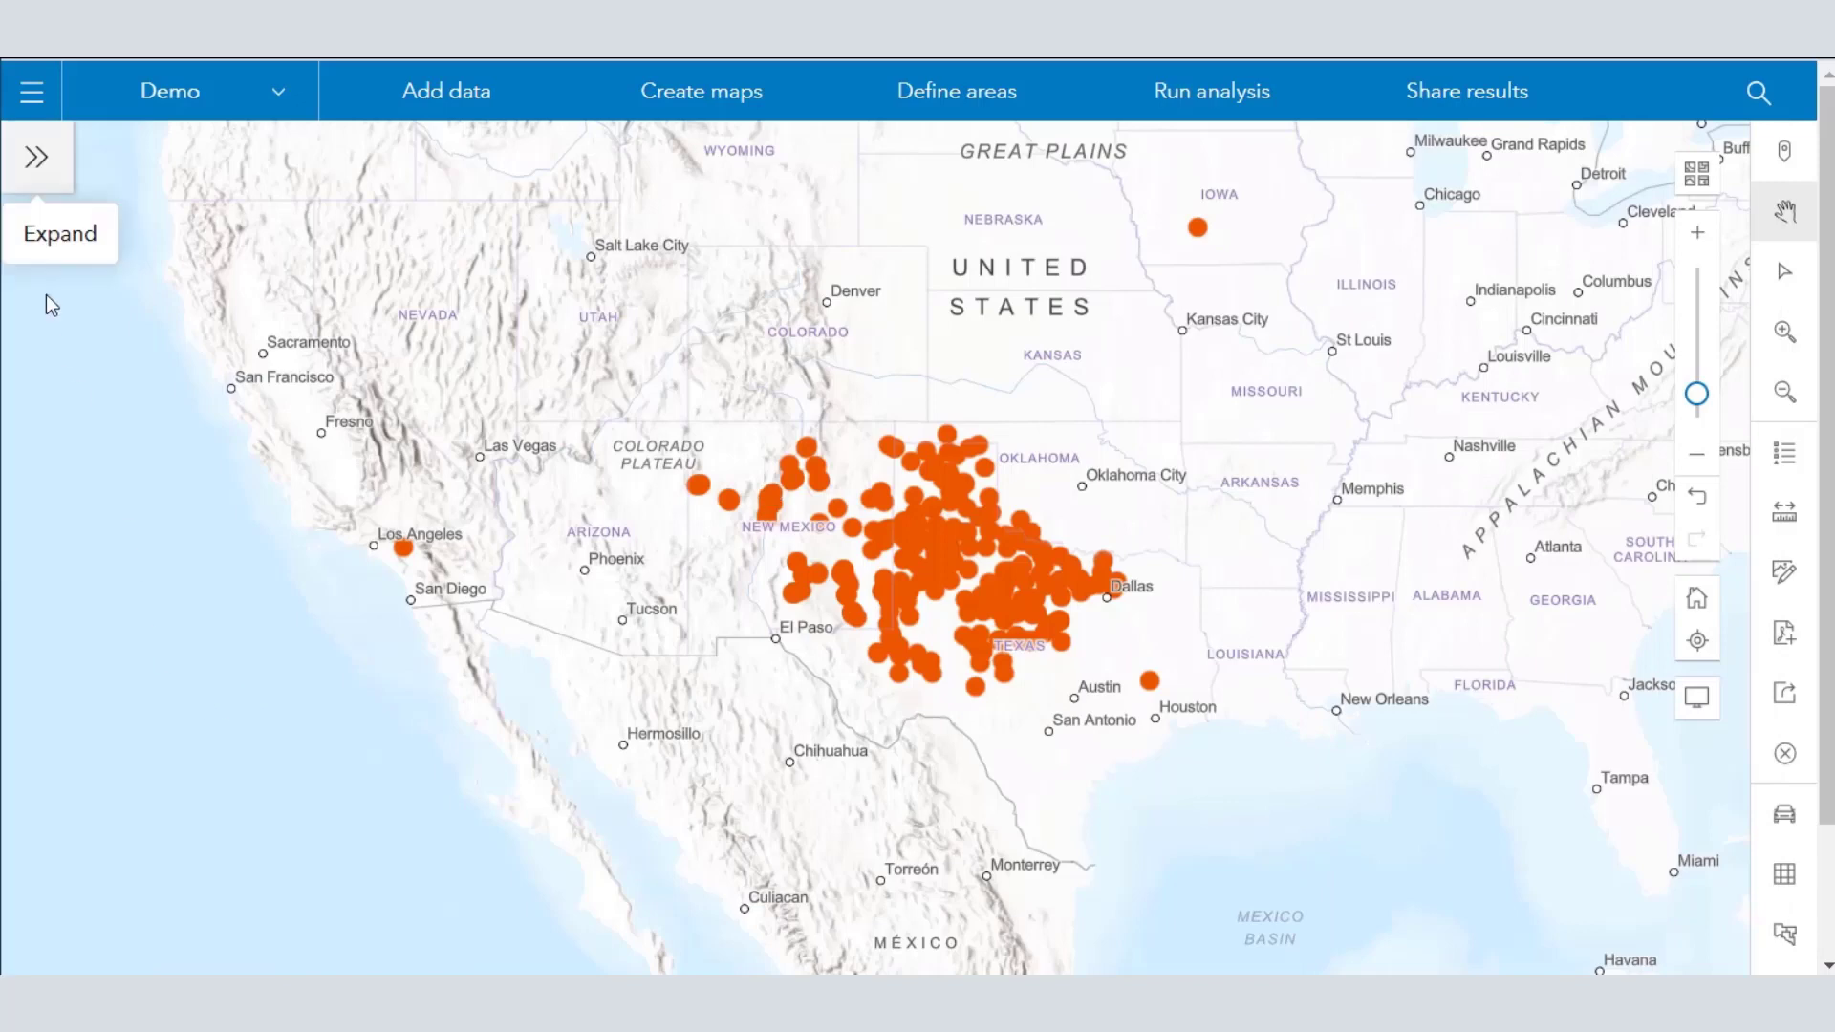
click(39, 156)
scroll(908, 806, down, 2)
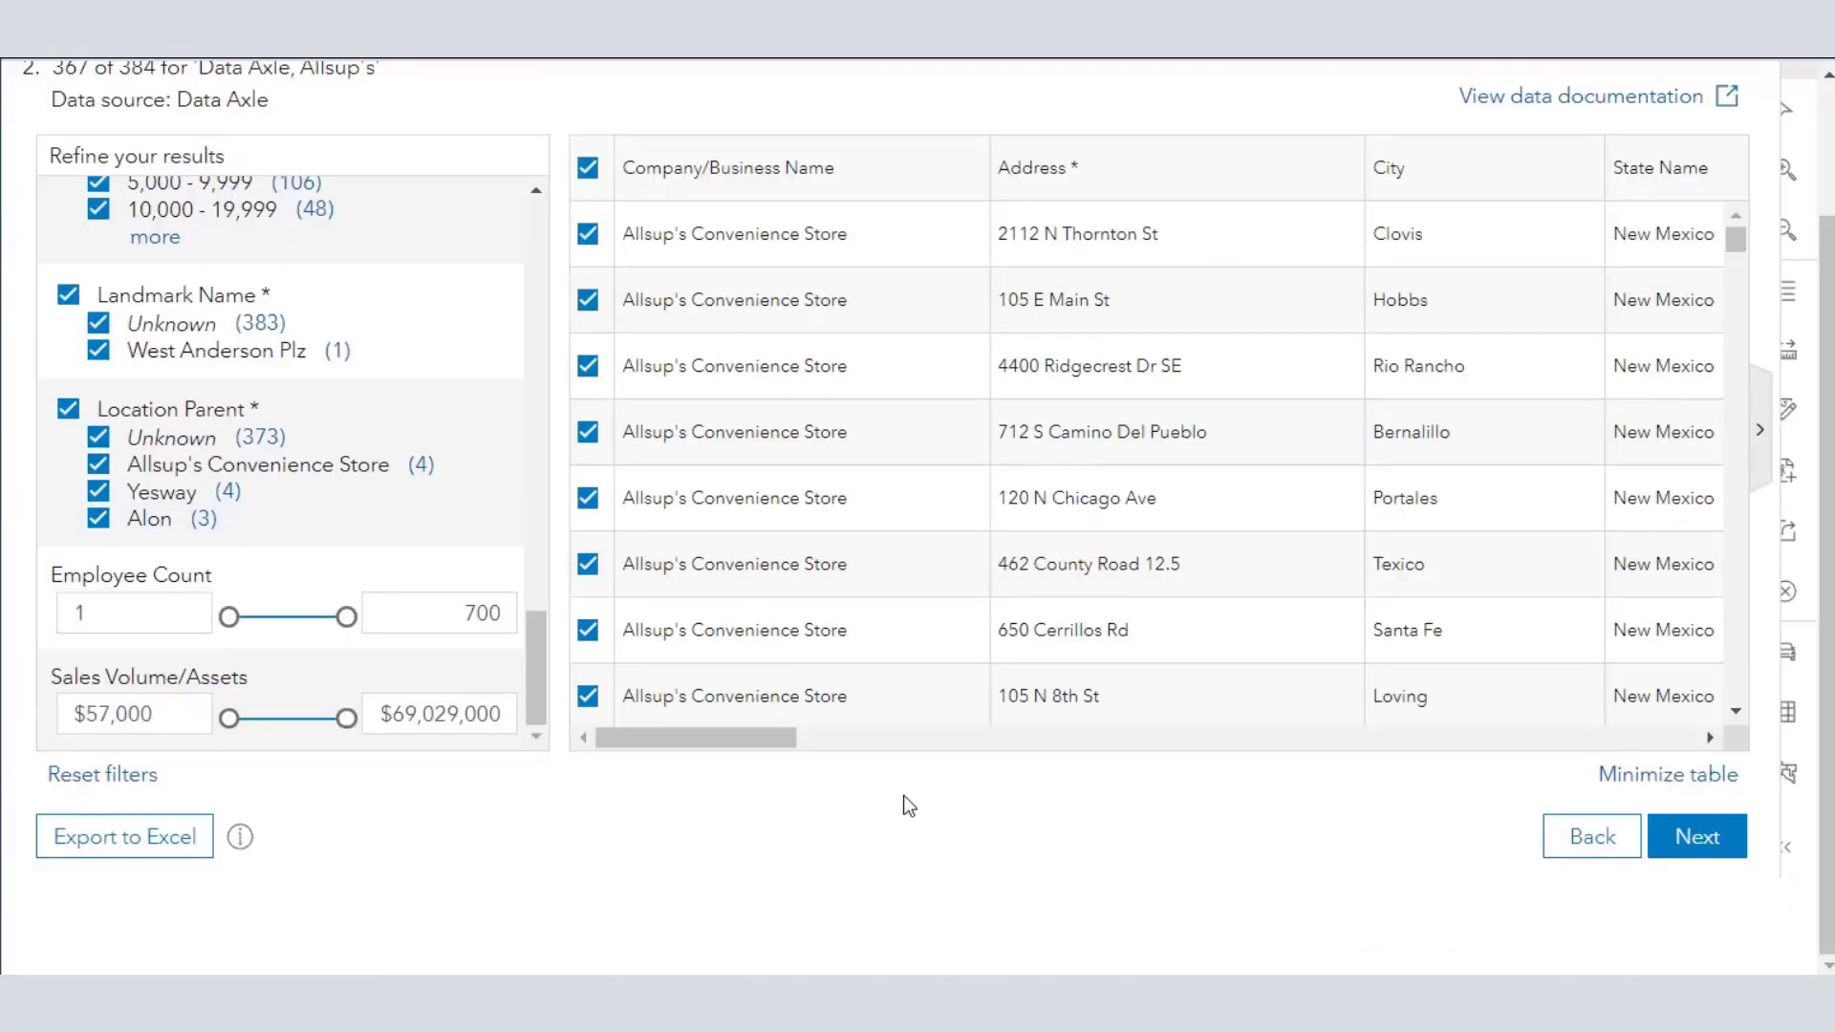
click(1687, 837)
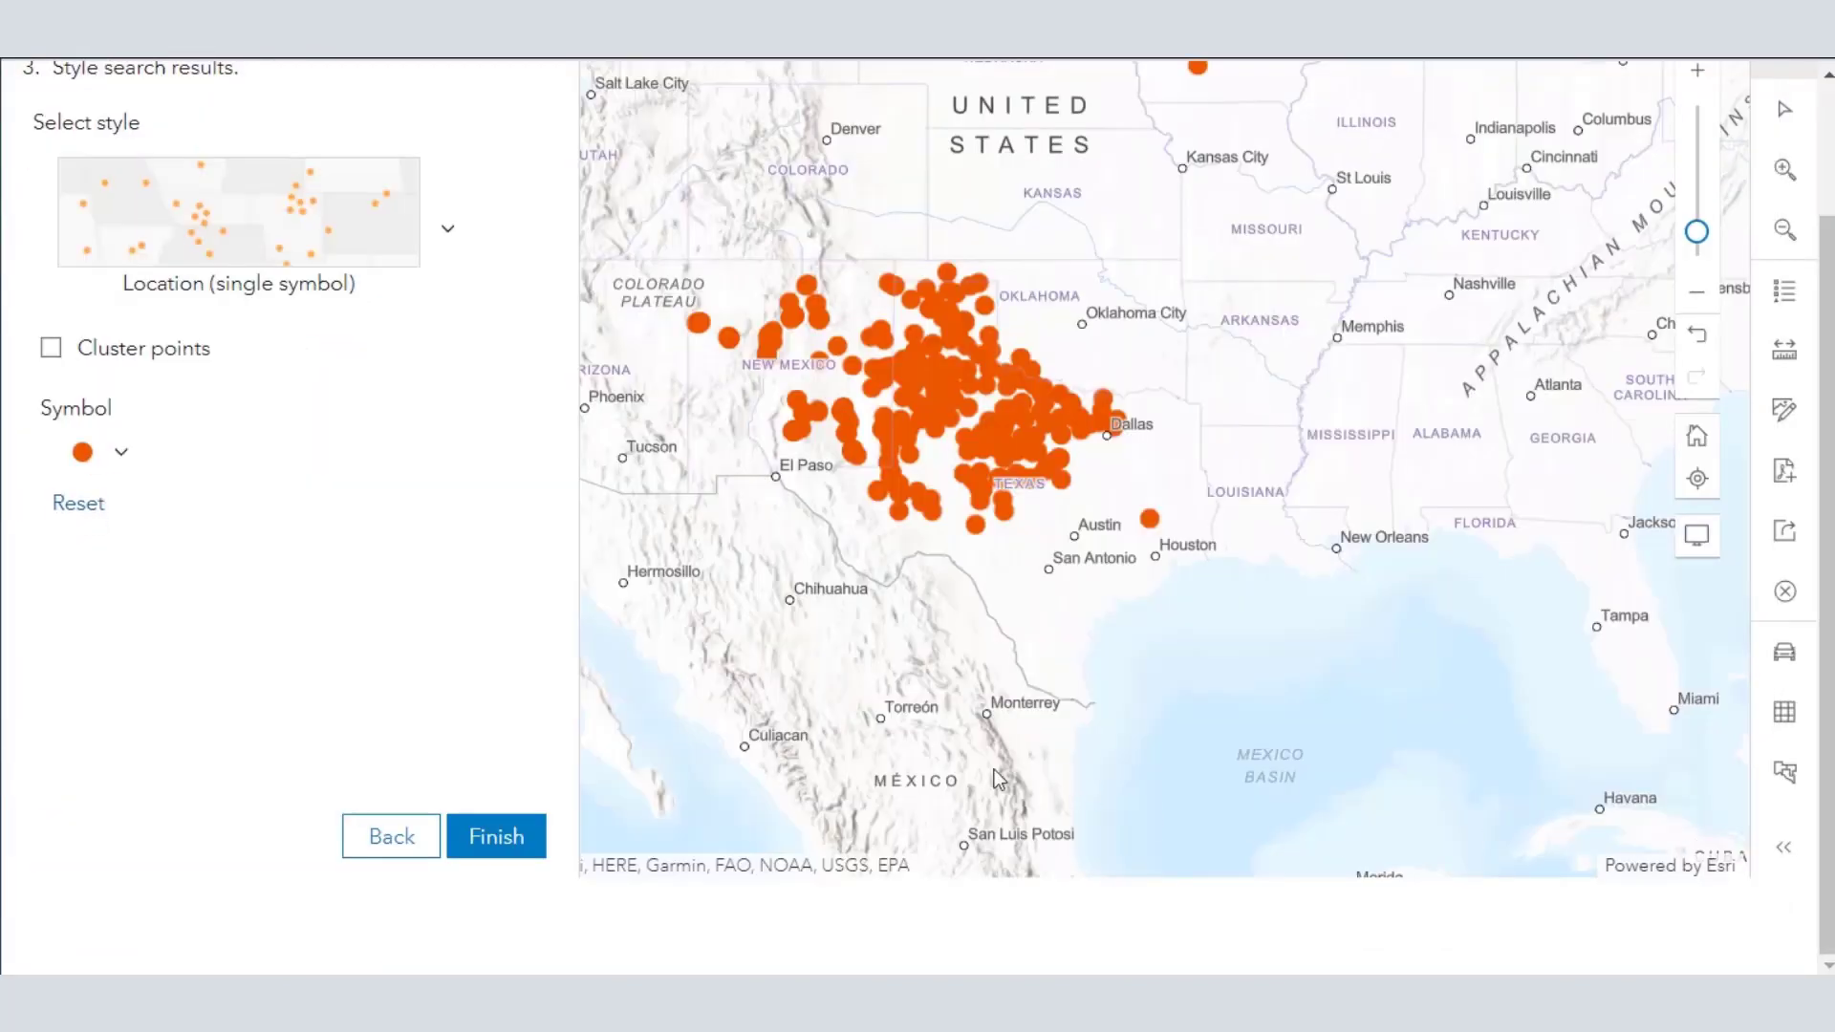
click(119, 459)
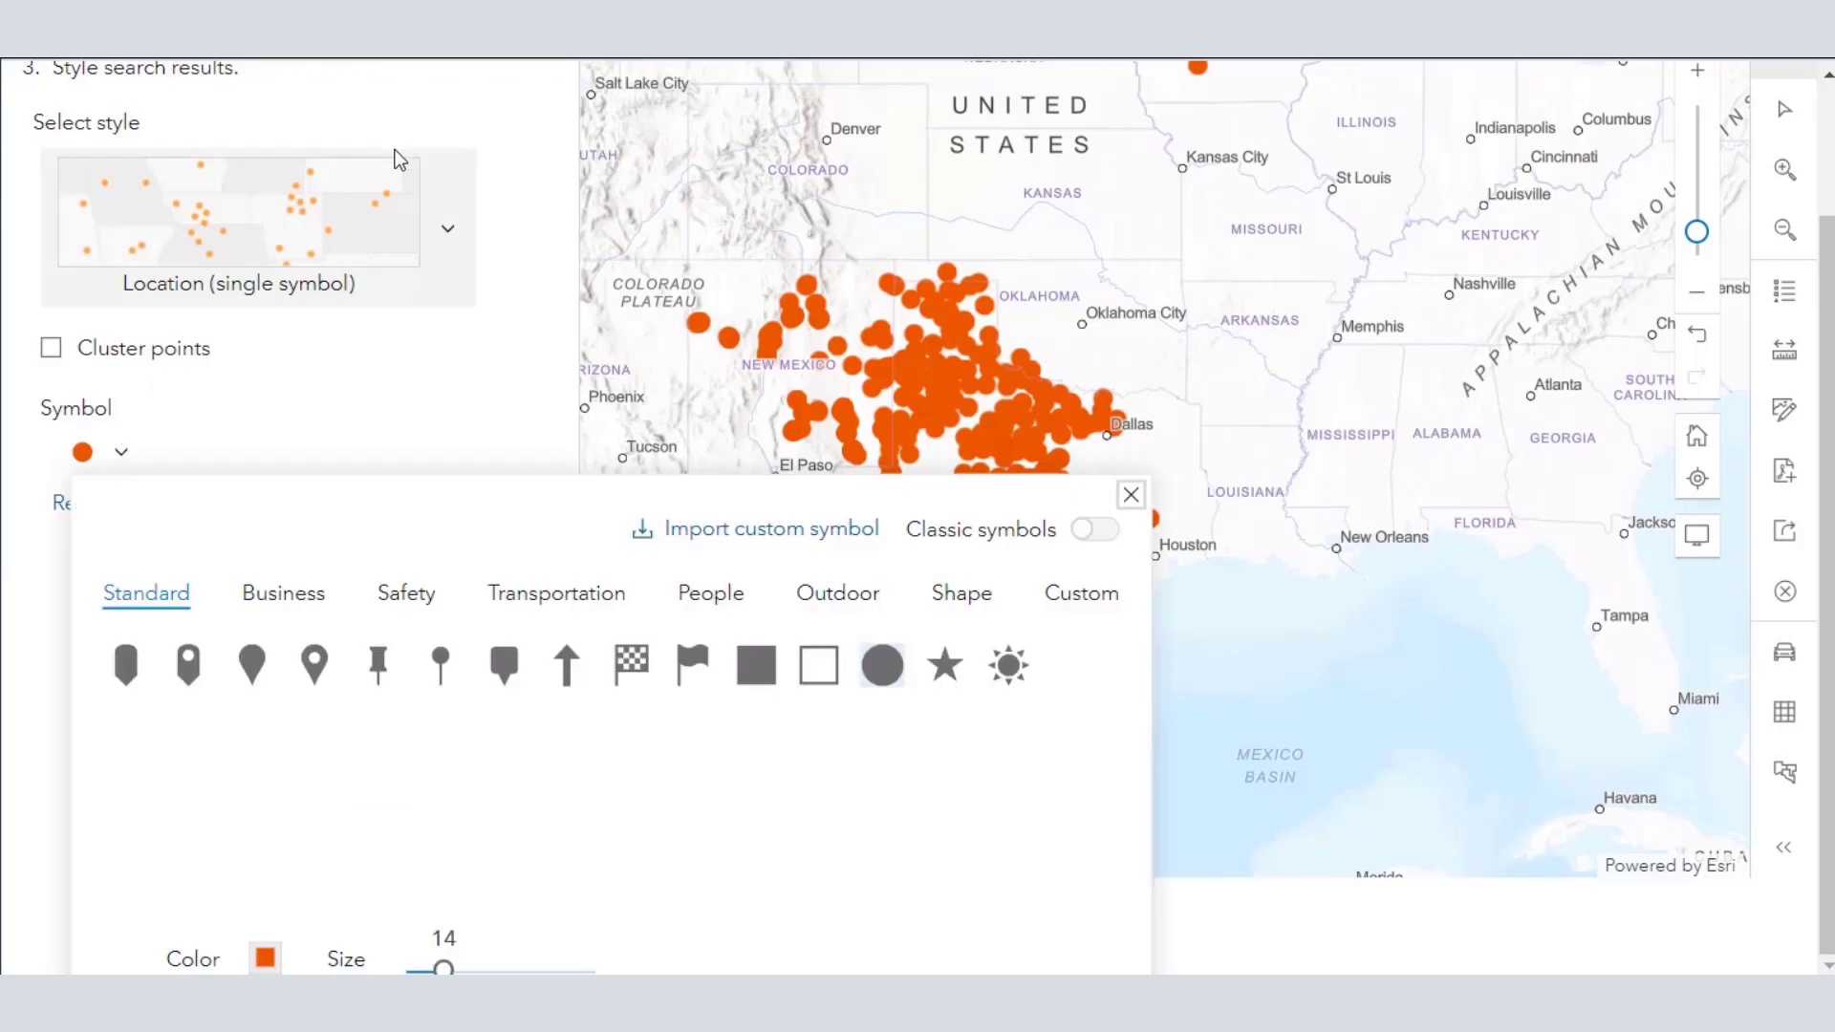
Search the web in a new browser tab for Allsup's Convenience Stores, Inc
key(ctrl+t)
text(all)
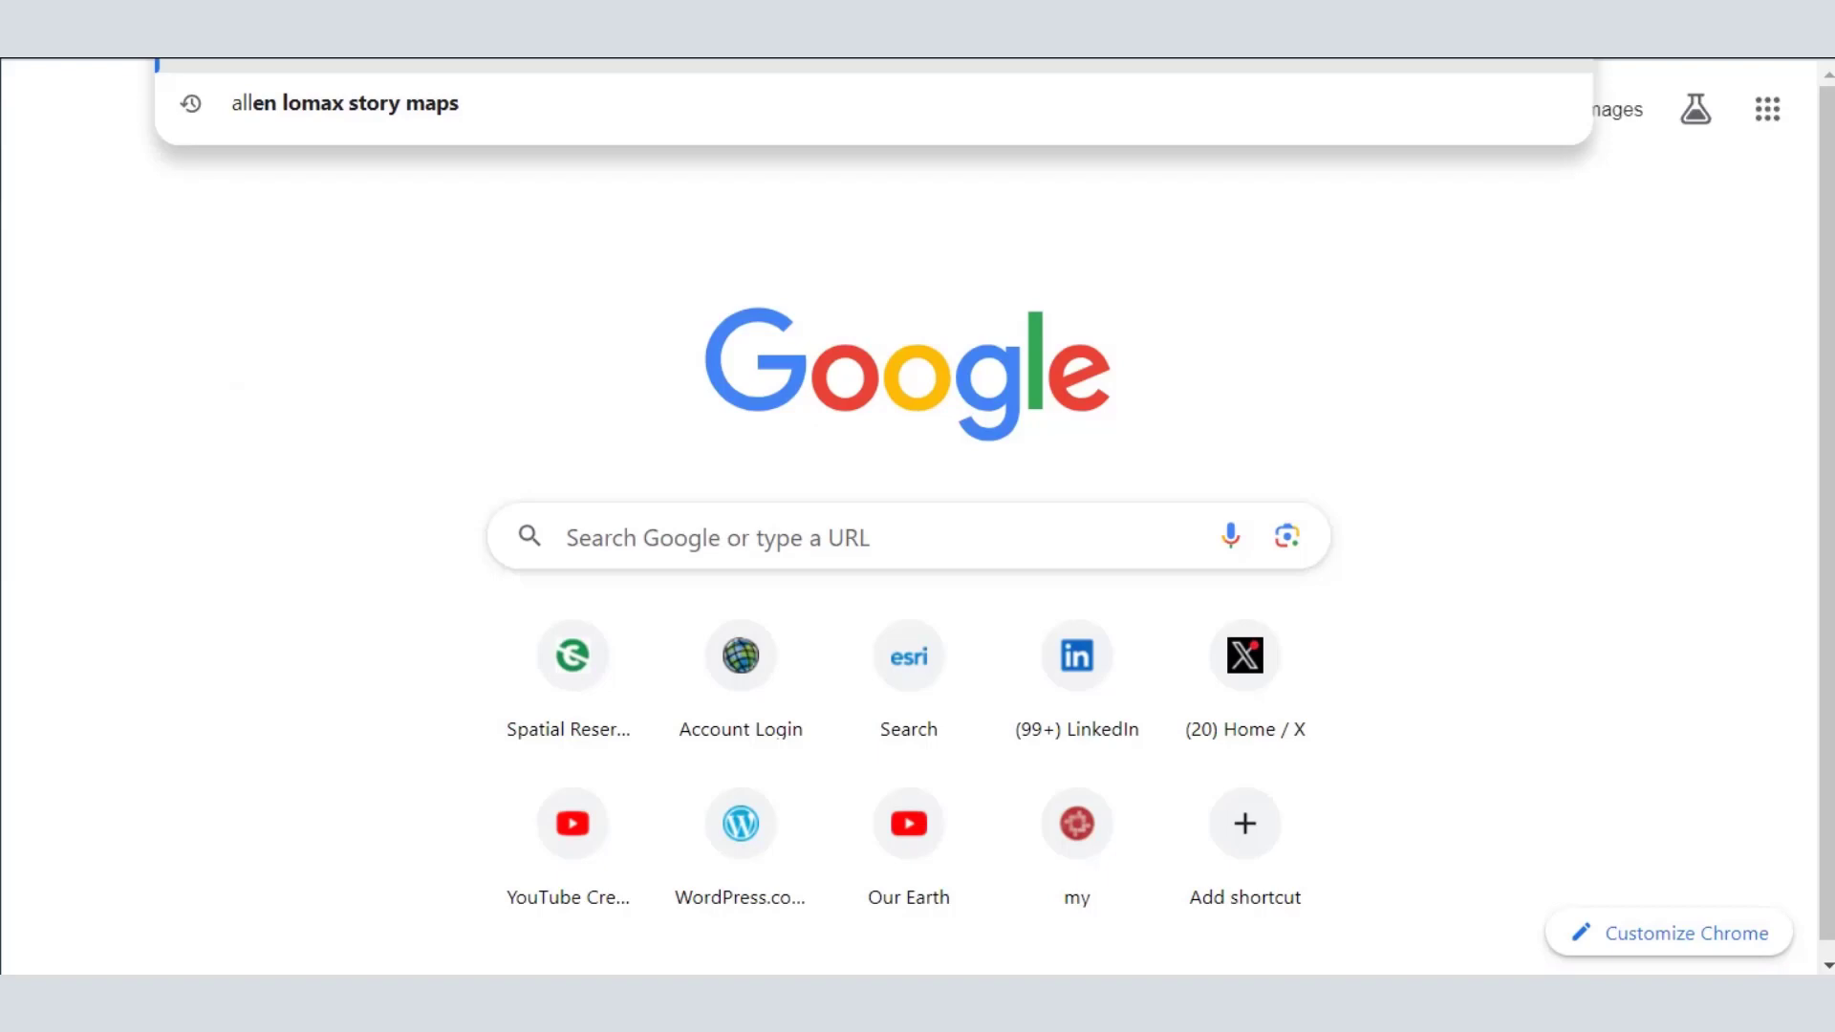
text(sup's conve)
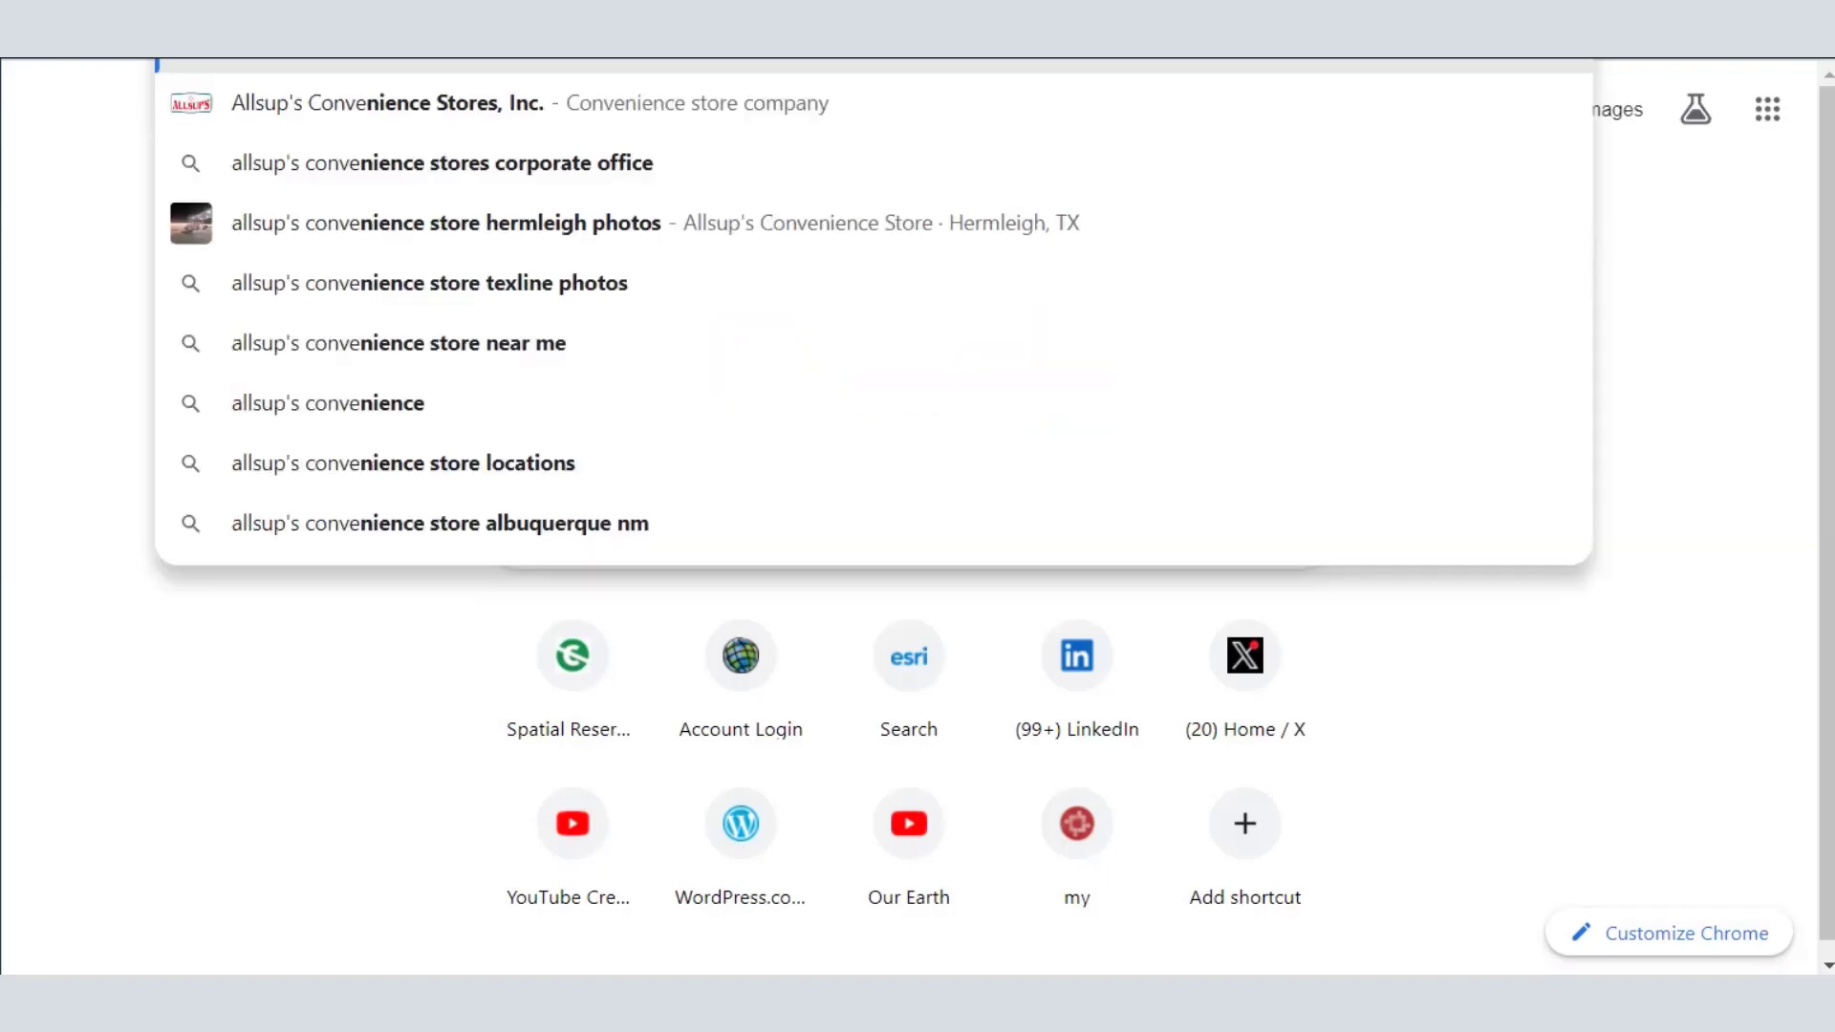
click(549, 99)
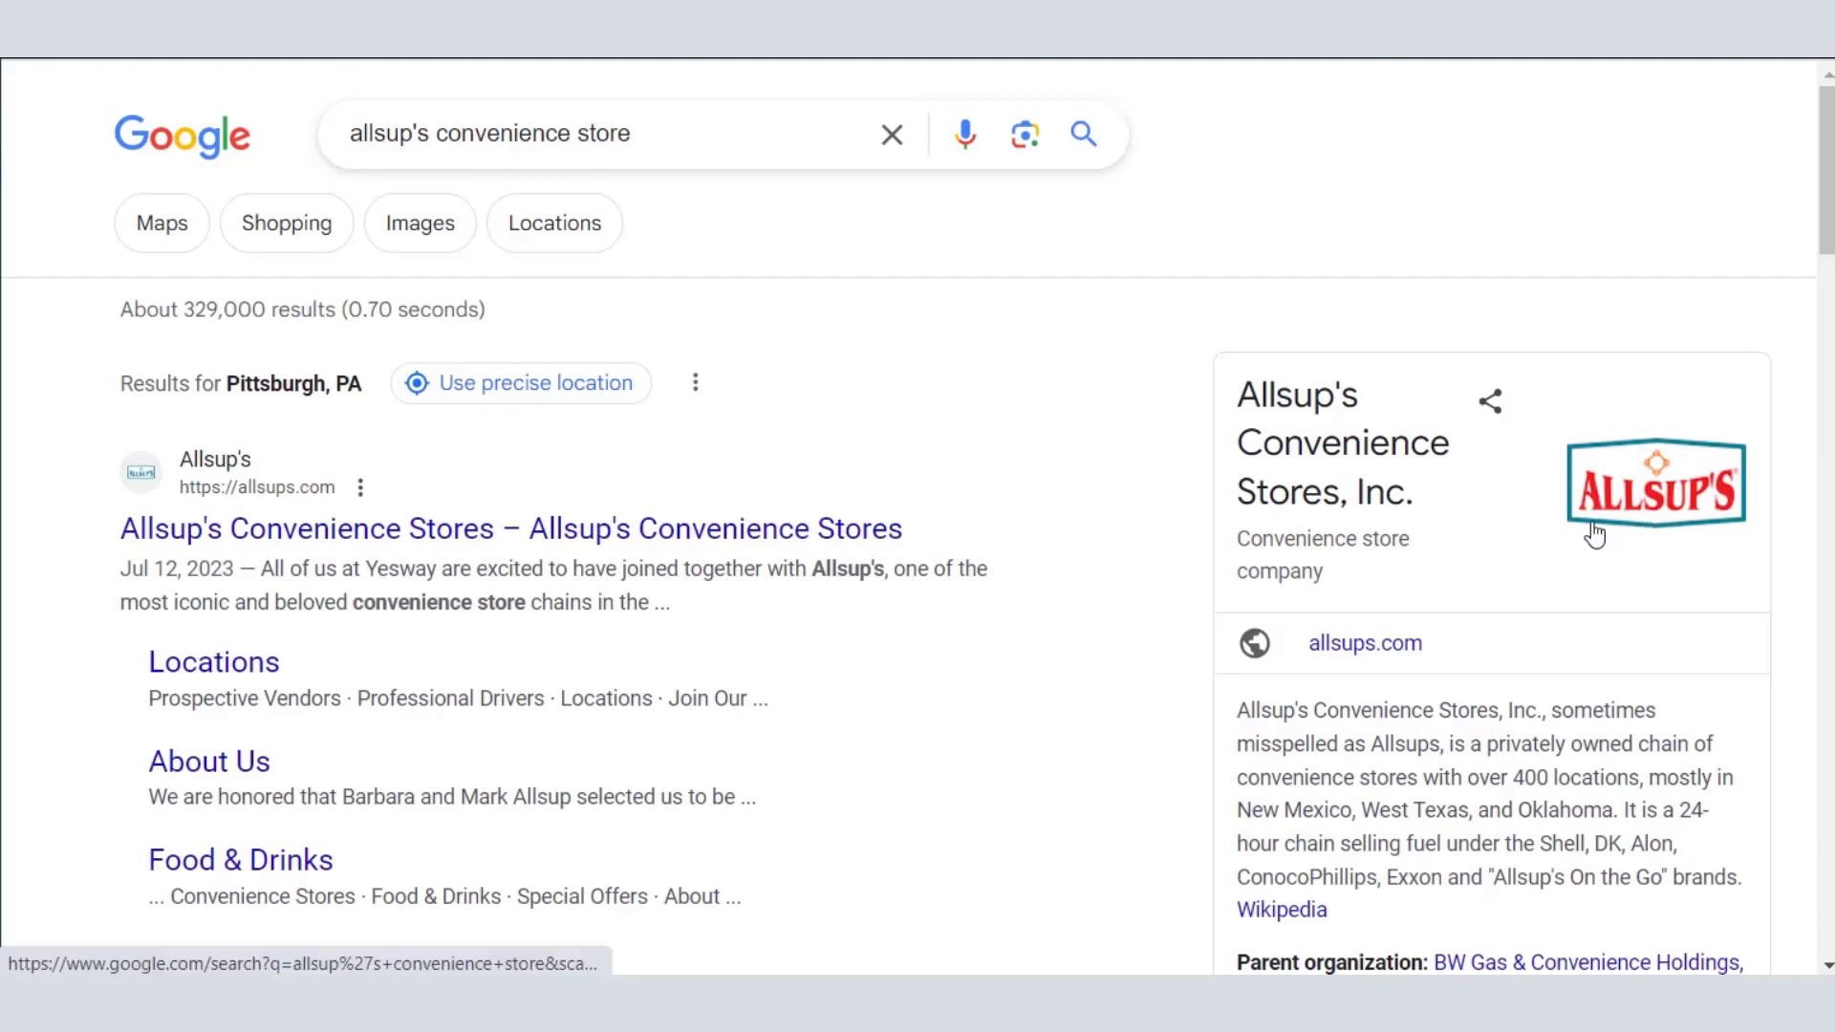
Open the Allsup's company website, dismiss its promotional pop-up and look through the home page
scroll(1558, 541, down, 3)
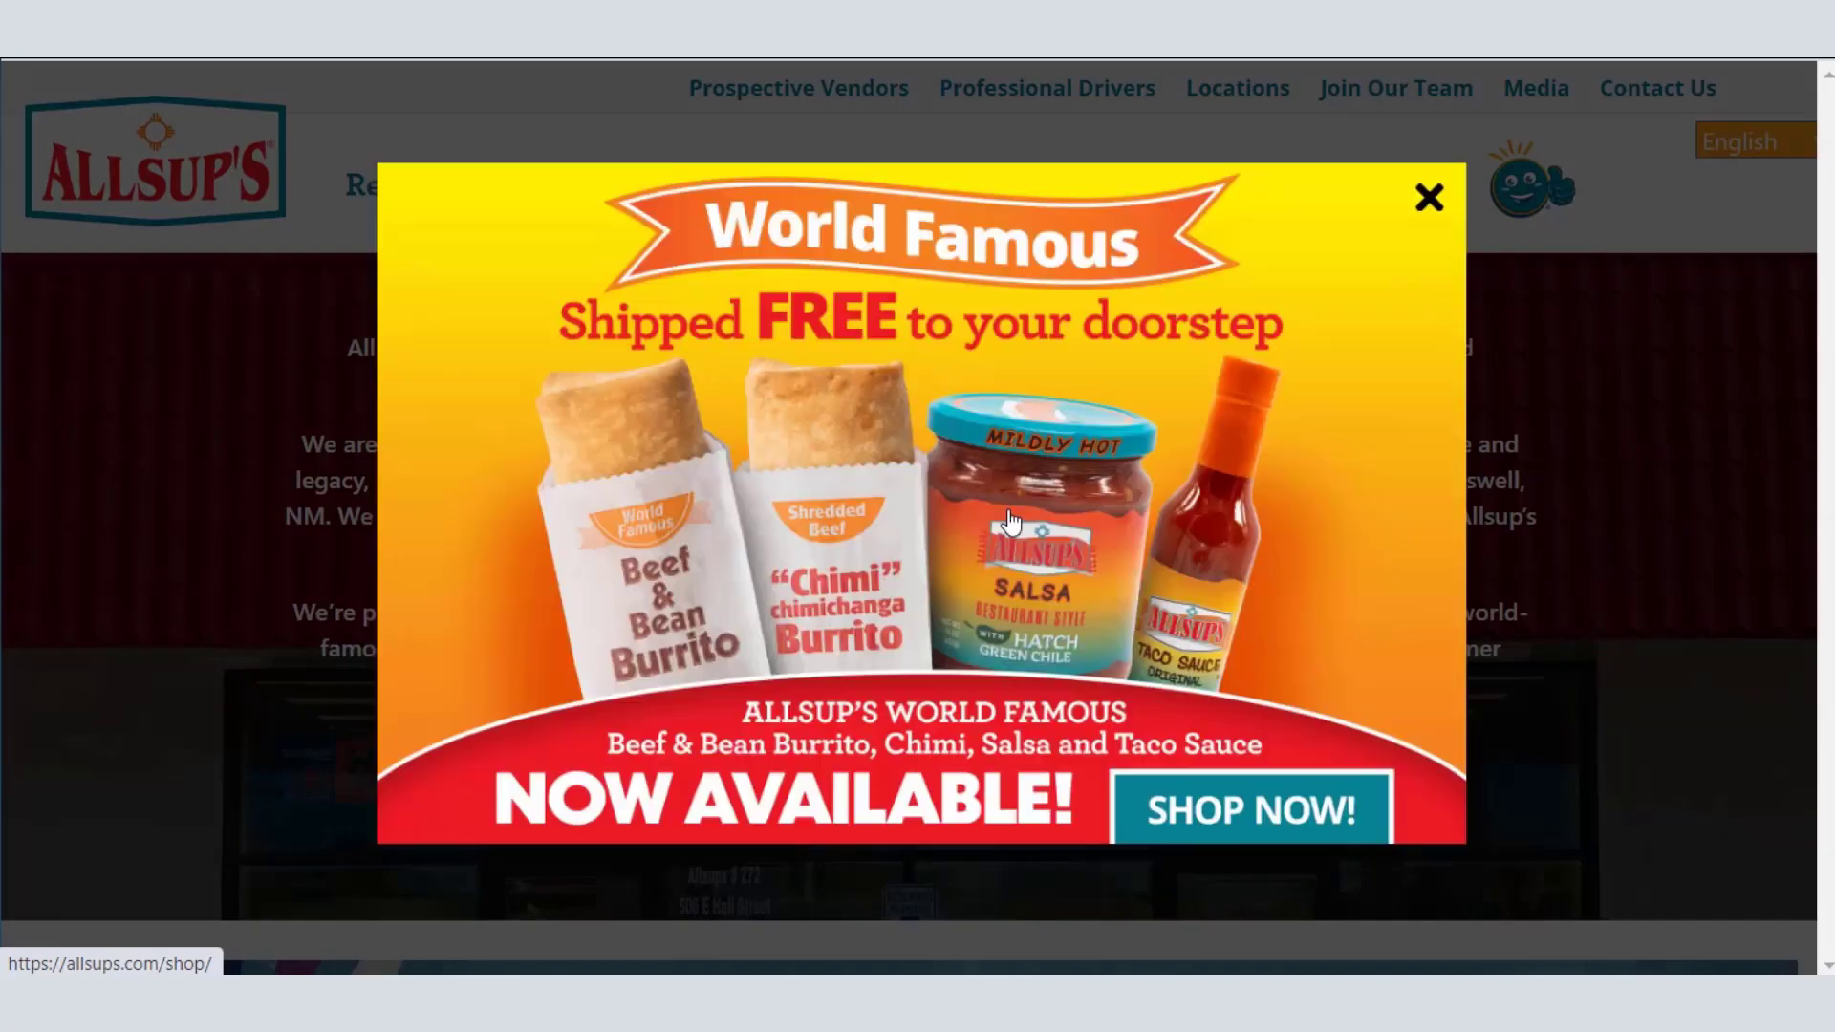
click(1428, 198)
scroll(1093, 530, down, 15)
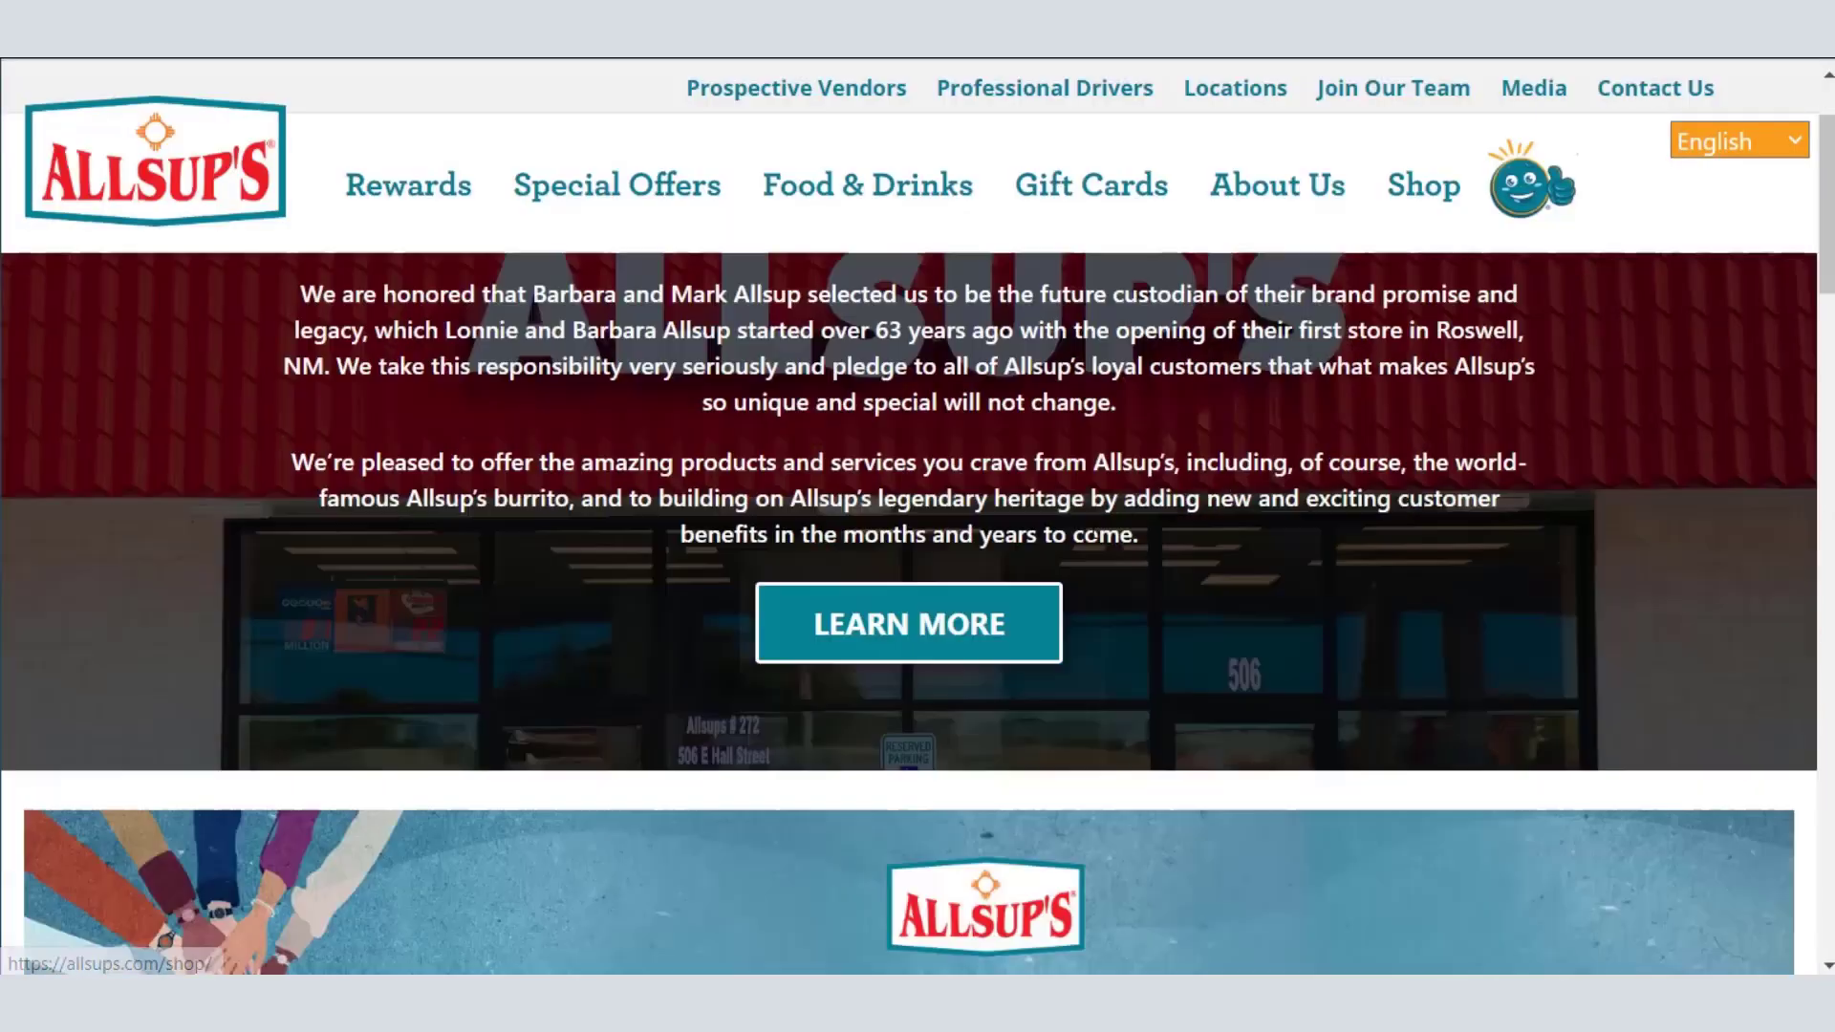
scroll(1093, 529, down, 5)
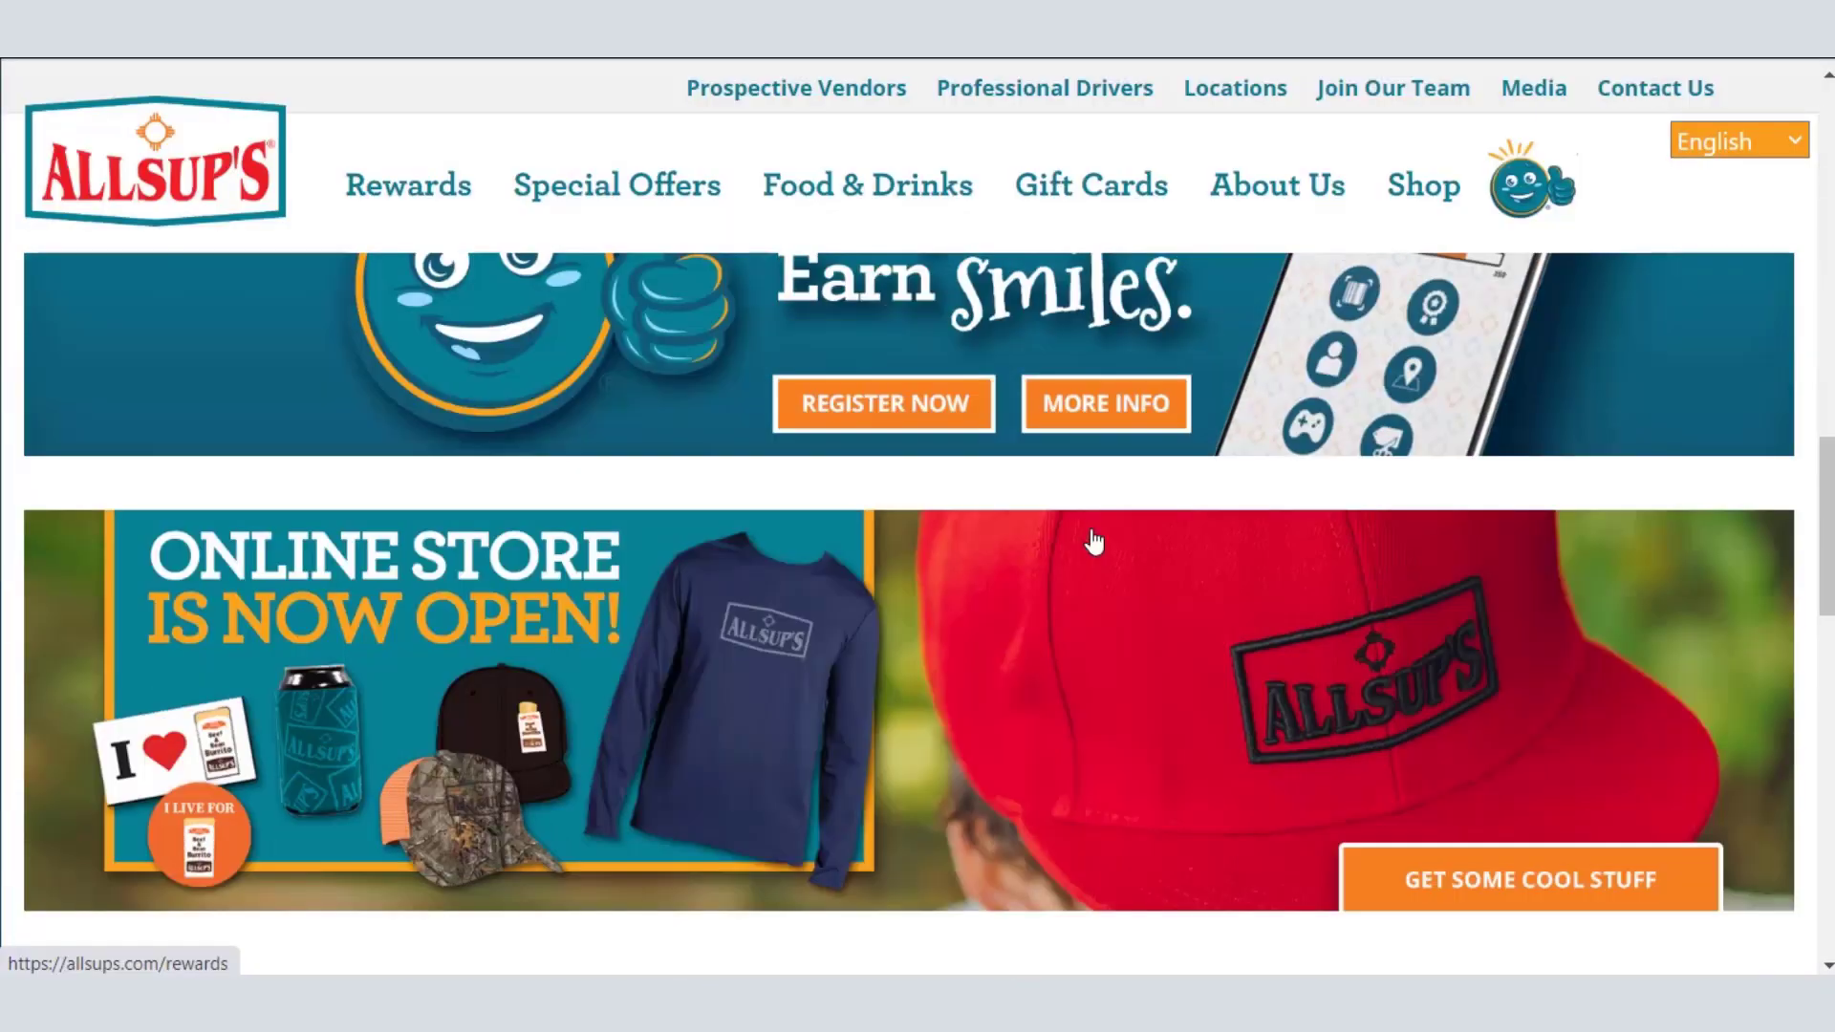
scroll(864, 327, up, 20)
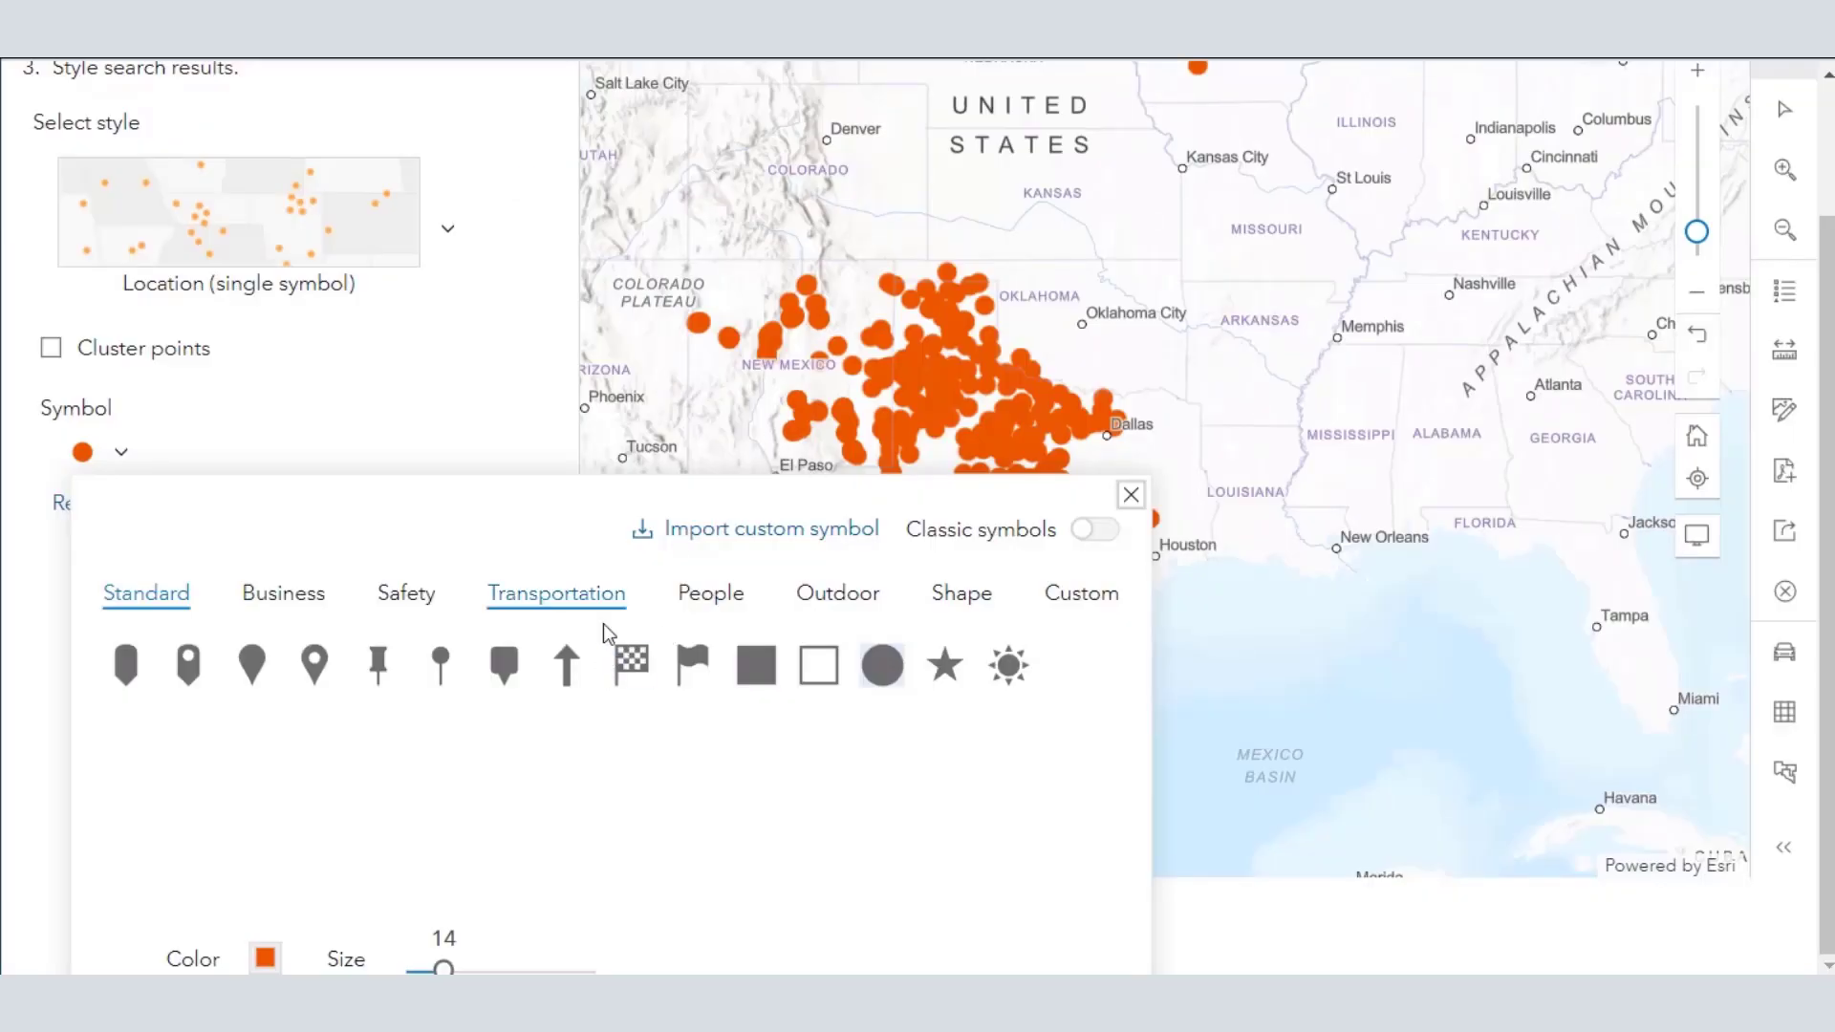
Return to the map's symbol options, set the Allsup's point color to light blue and close the options
click(265, 957)
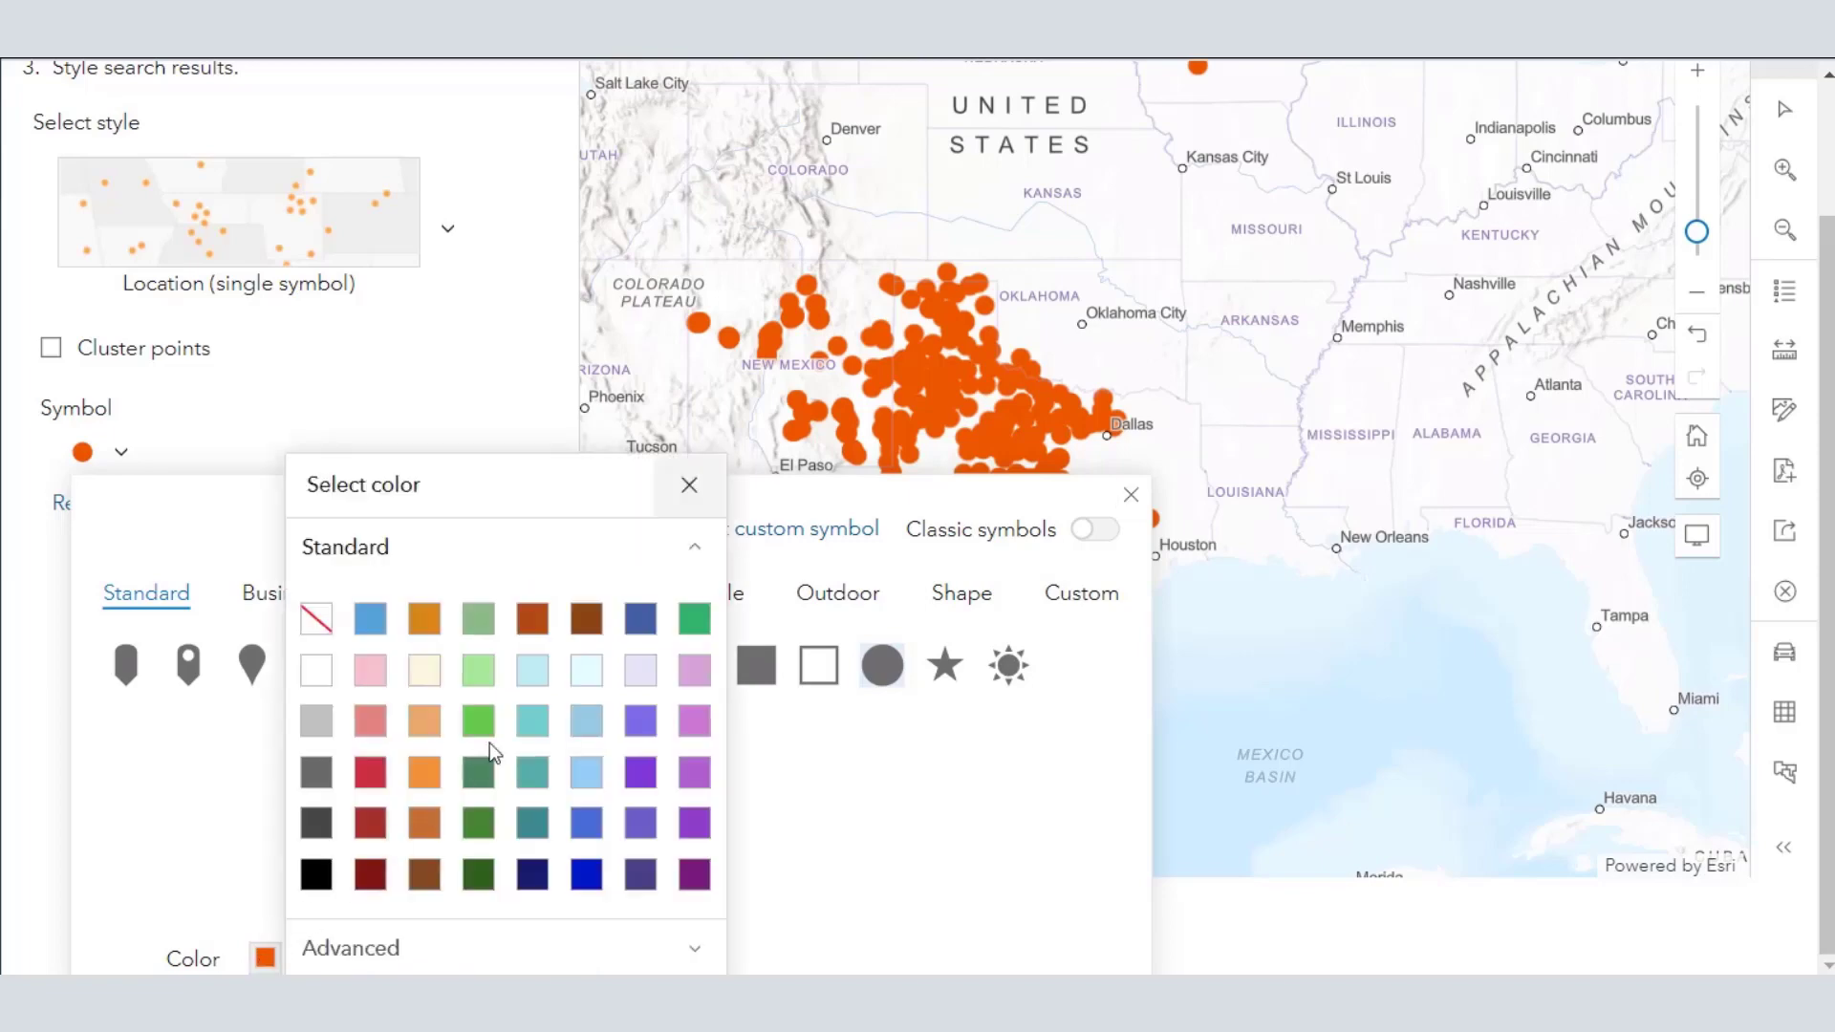
click(370, 619)
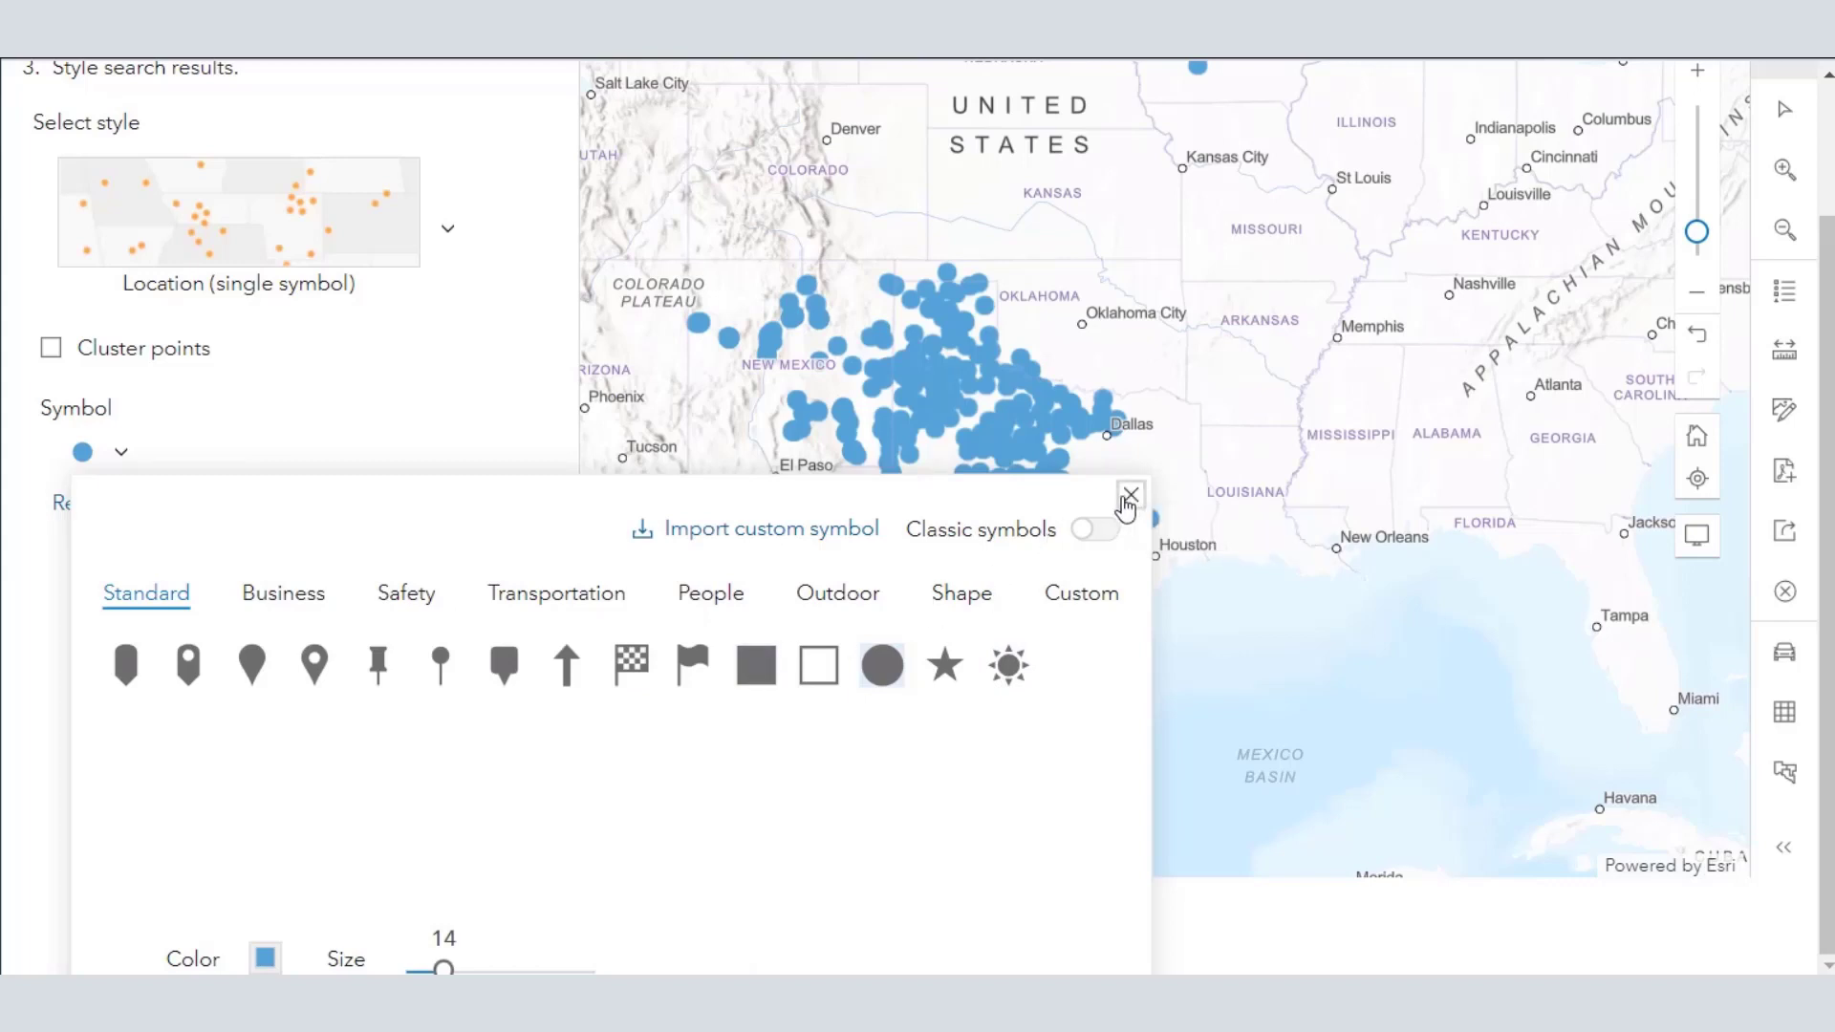
click(1129, 496)
Examine the attributes of the isolated Allsup's point in Iowa, return to the southern stores and activate the selection tool
drag(834, 643, 916, 723)
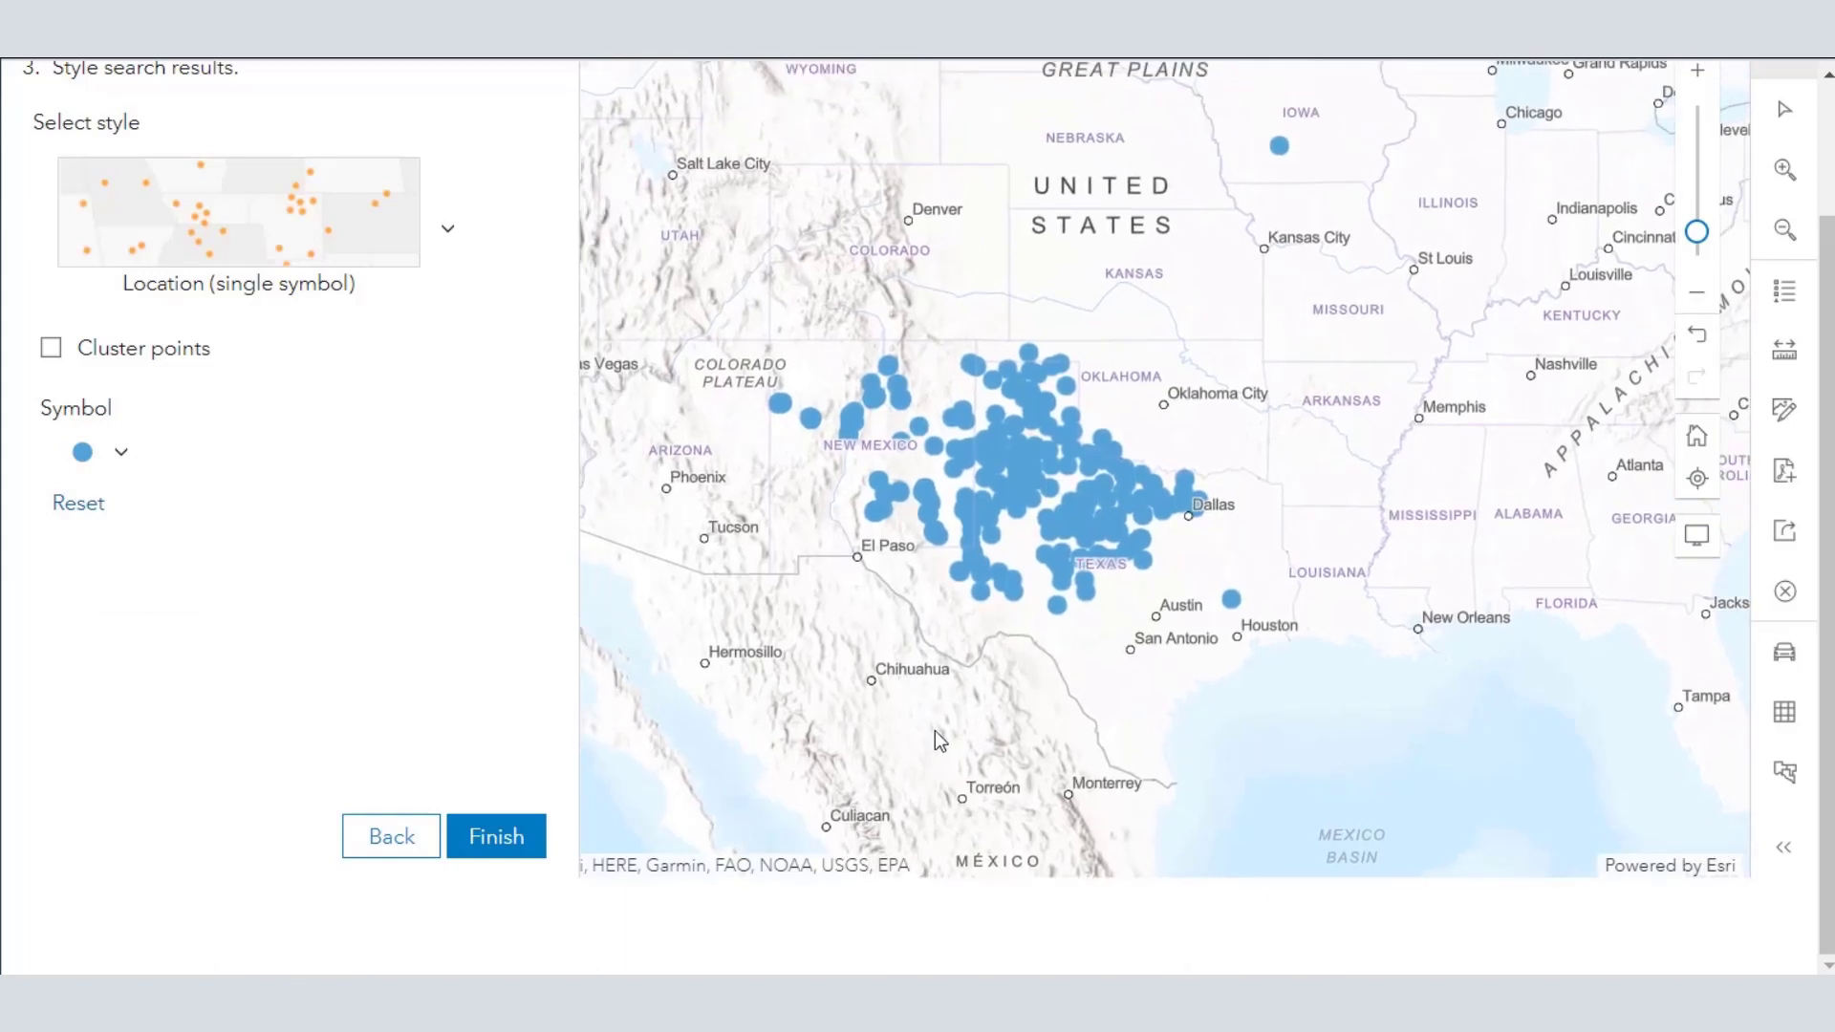
click(1278, 149)
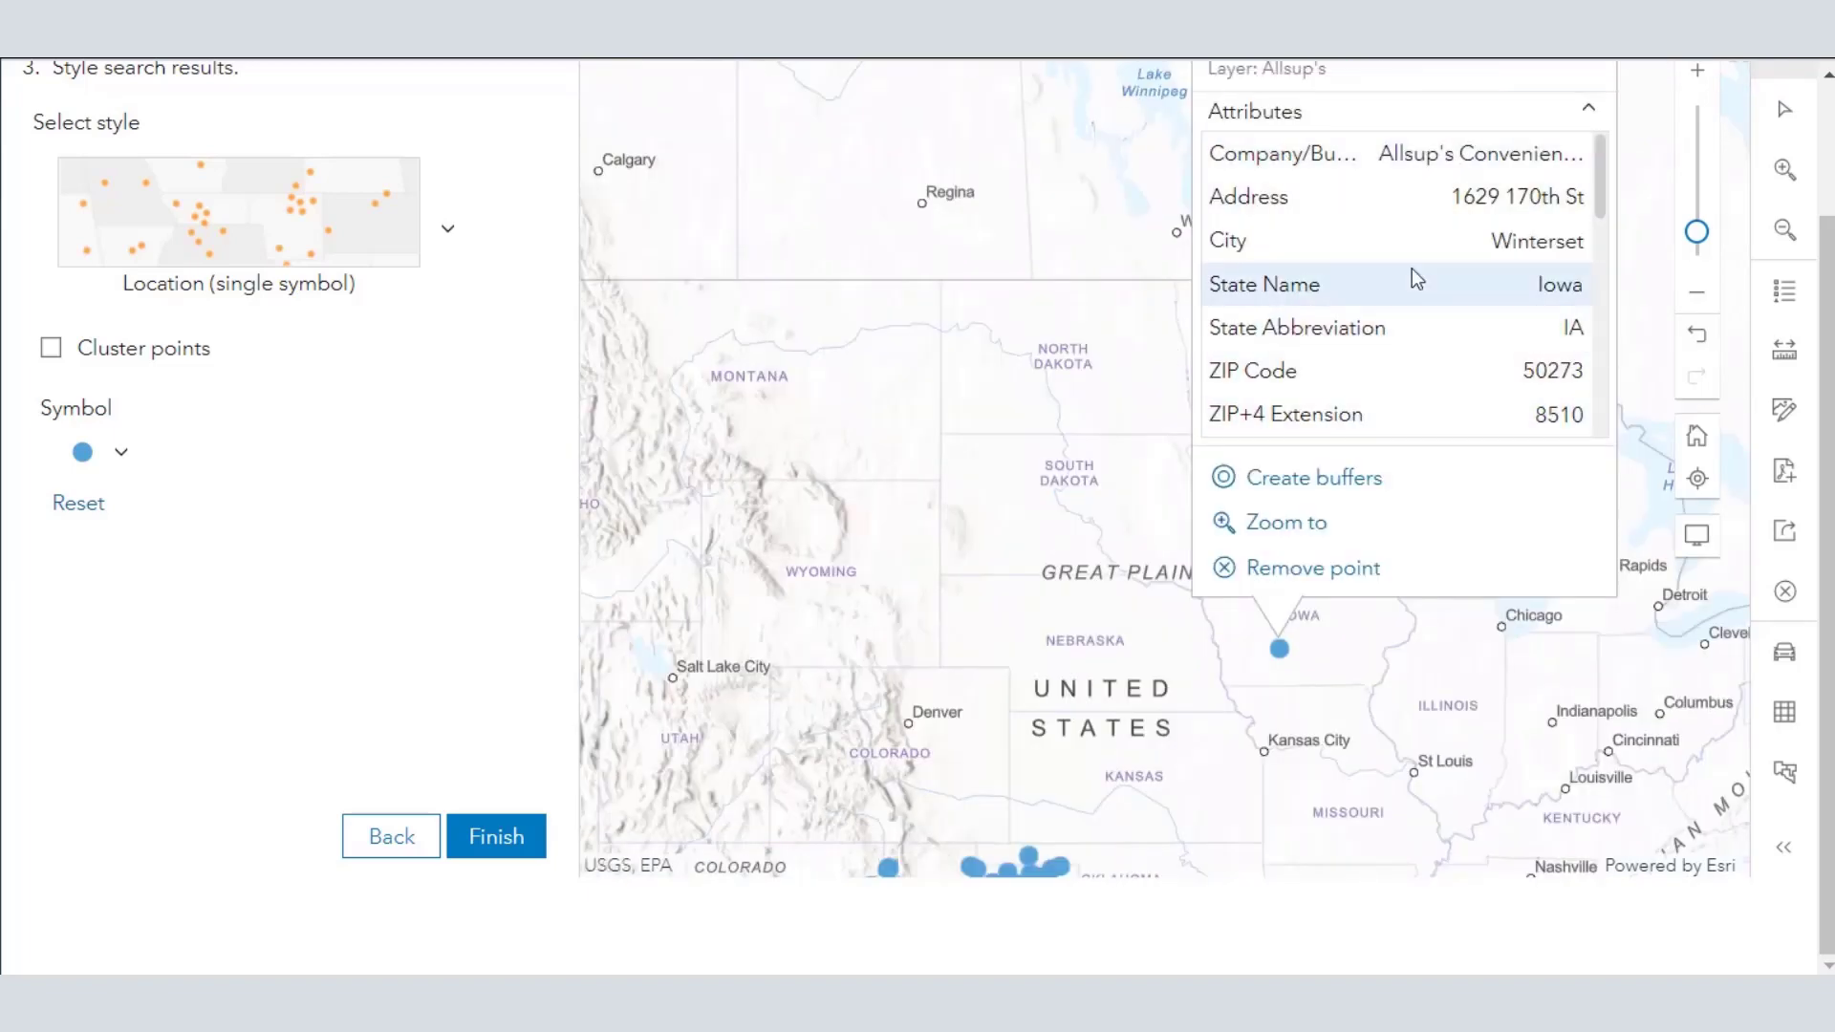
mouse_move(1679, 126)
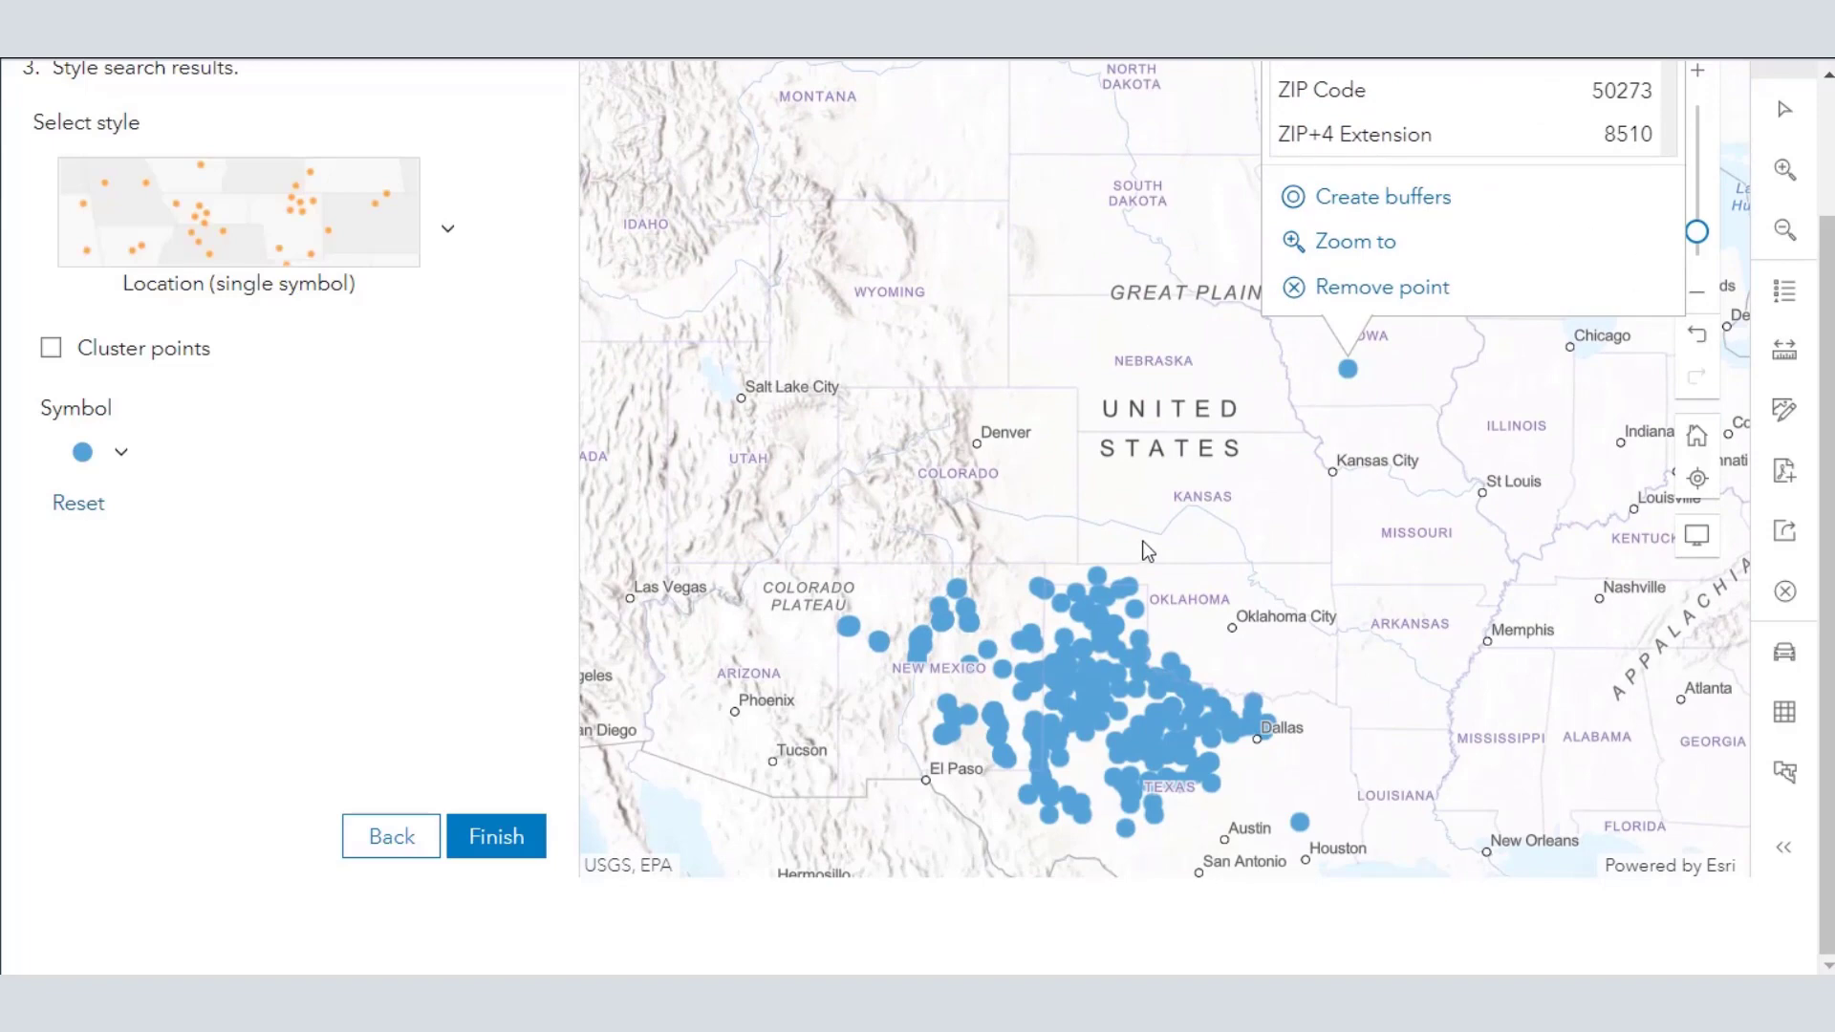
drag(1147, 552, 1109, 347)
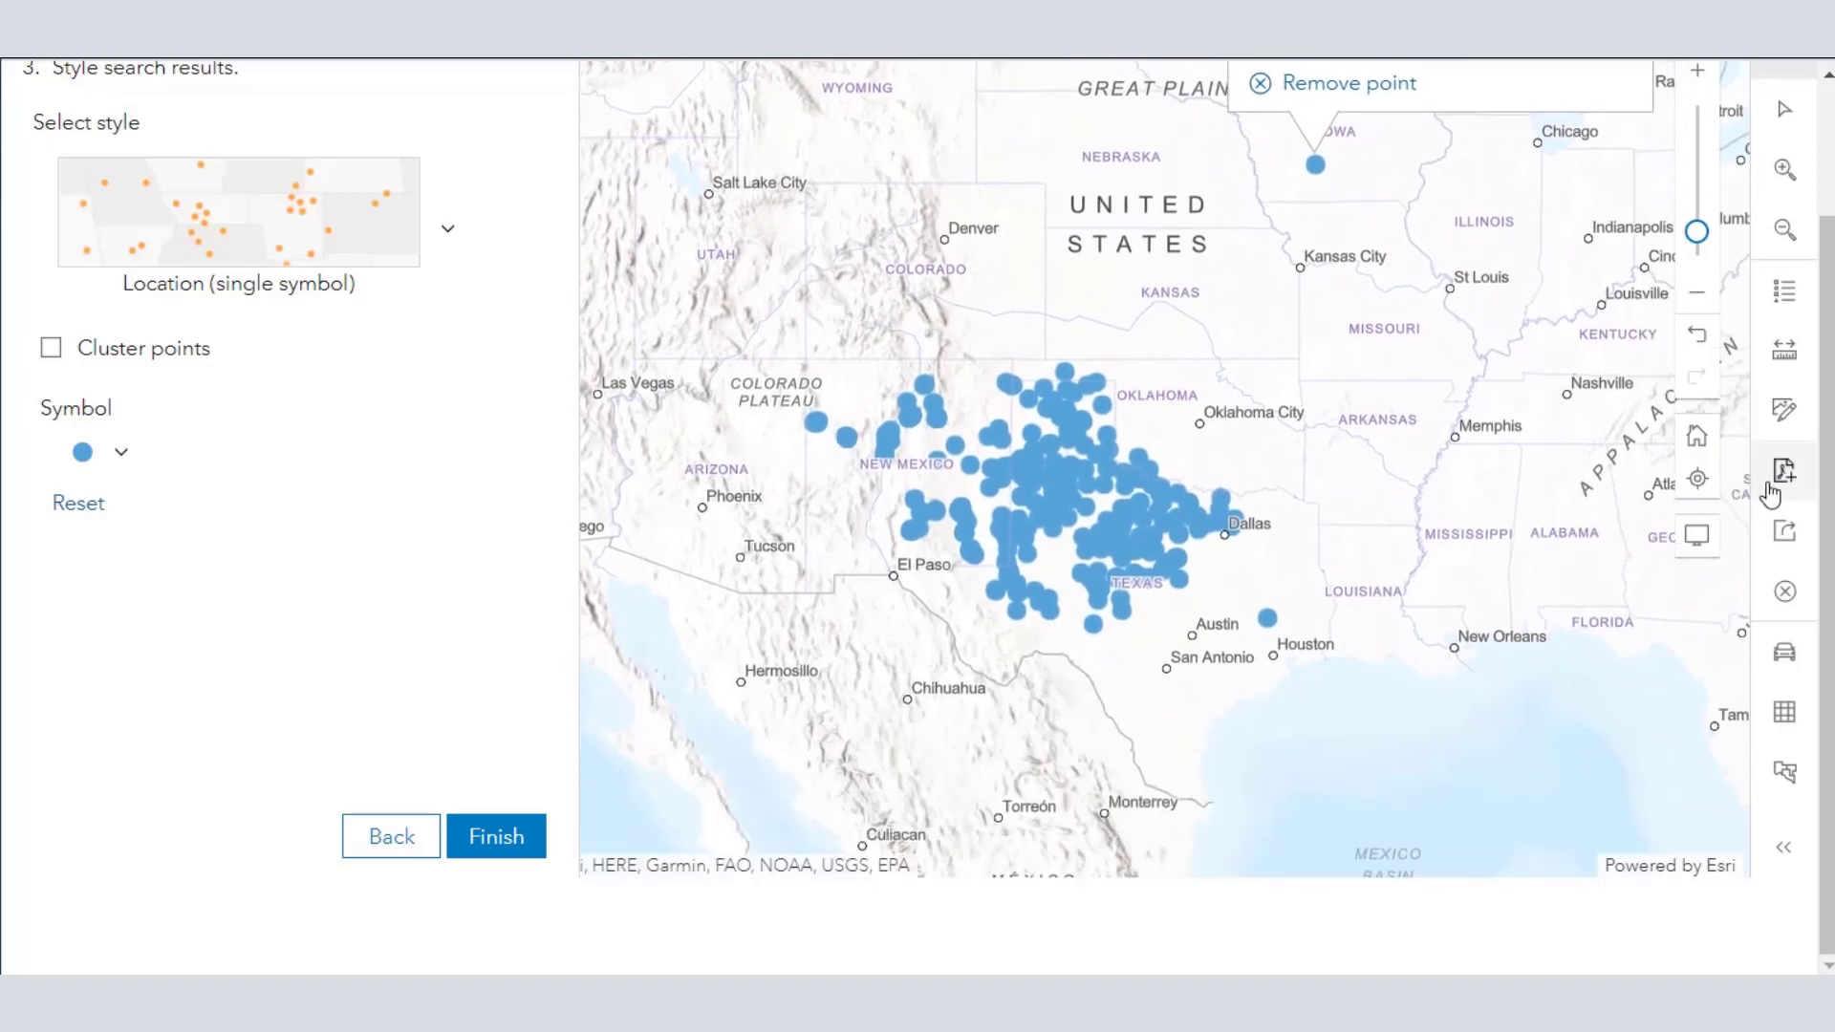
click(1783, 108)
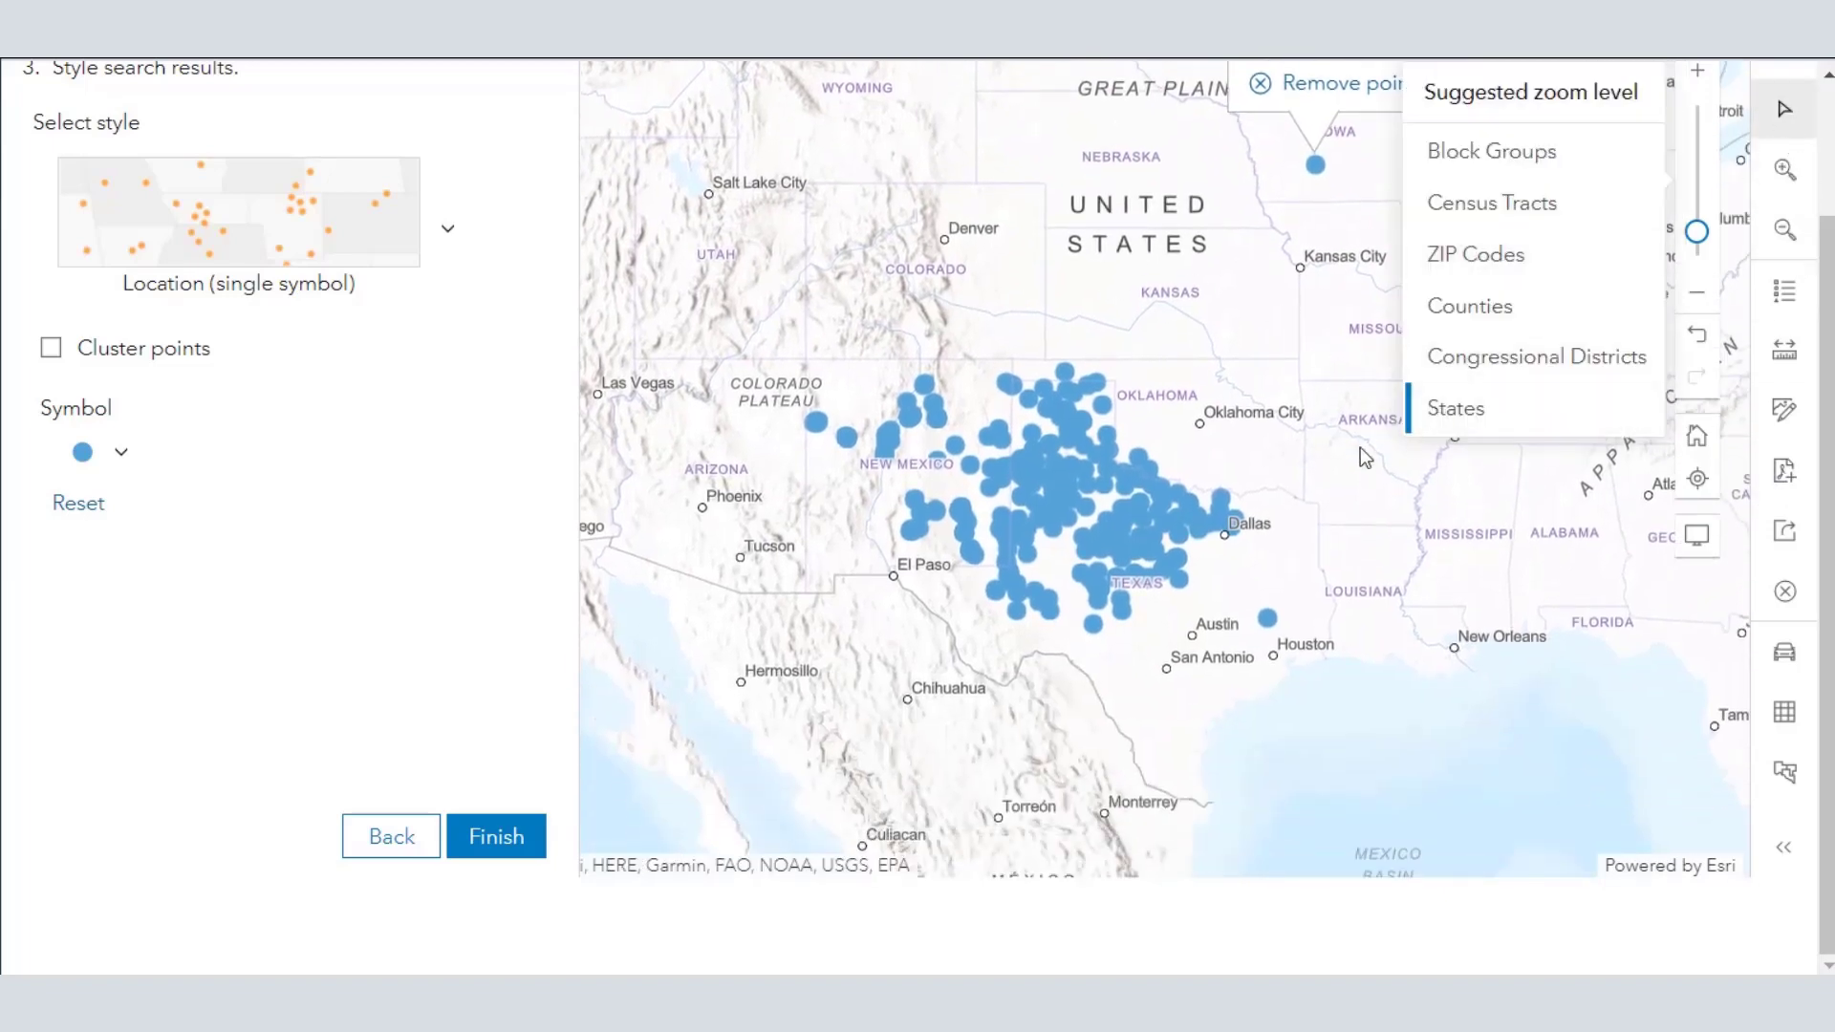
Run a new points of interest search for the business name Casey's
scroll(1420, 652, up, 1)
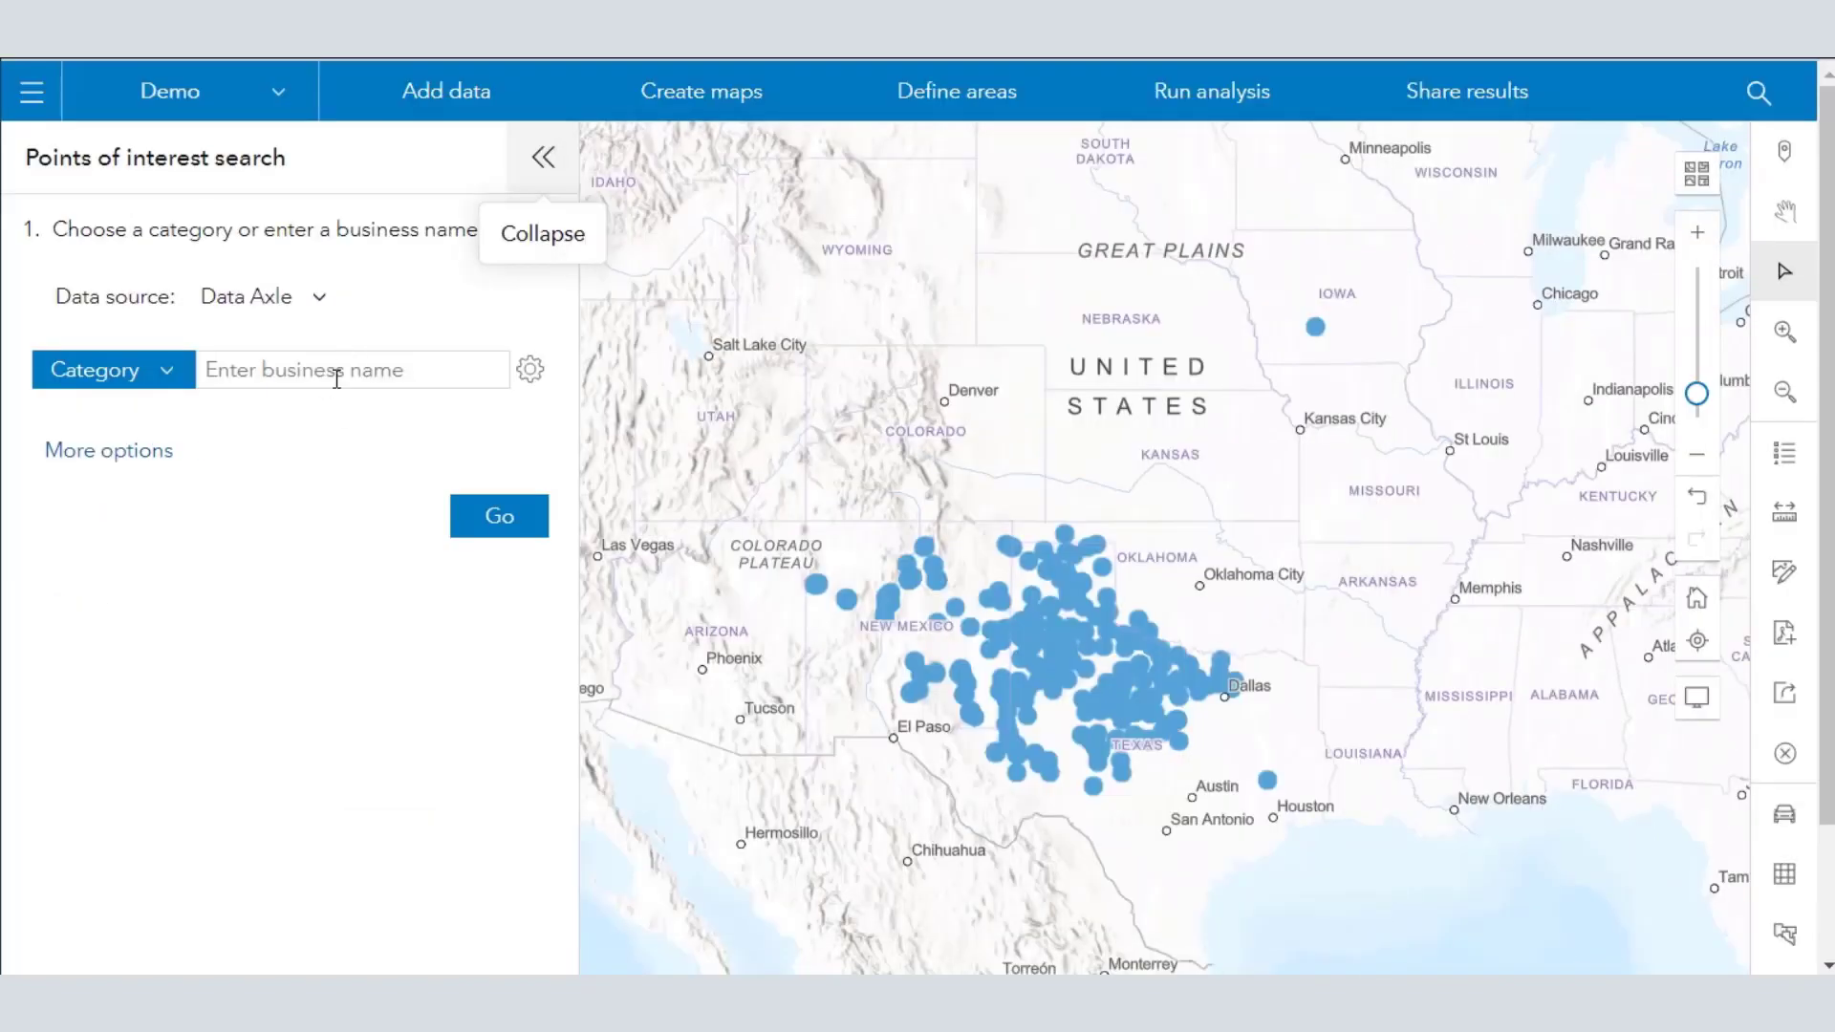
click(337, 377)
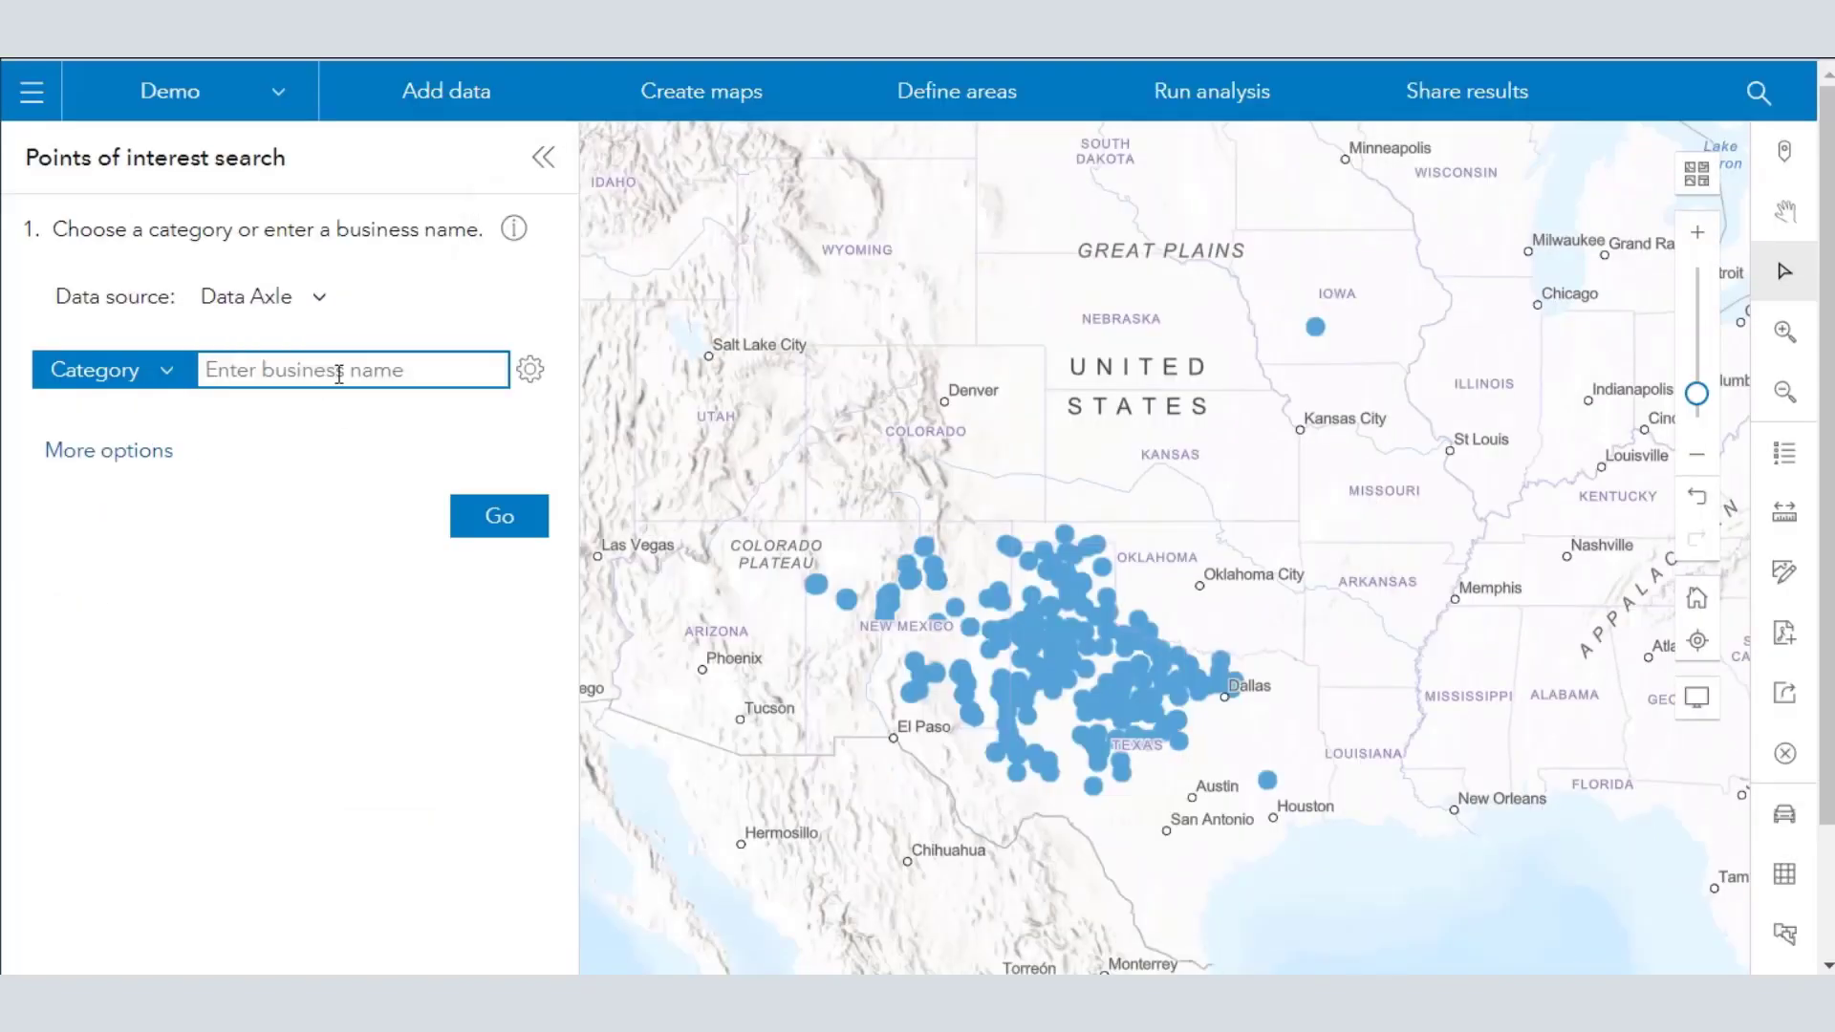
text(Casey's)
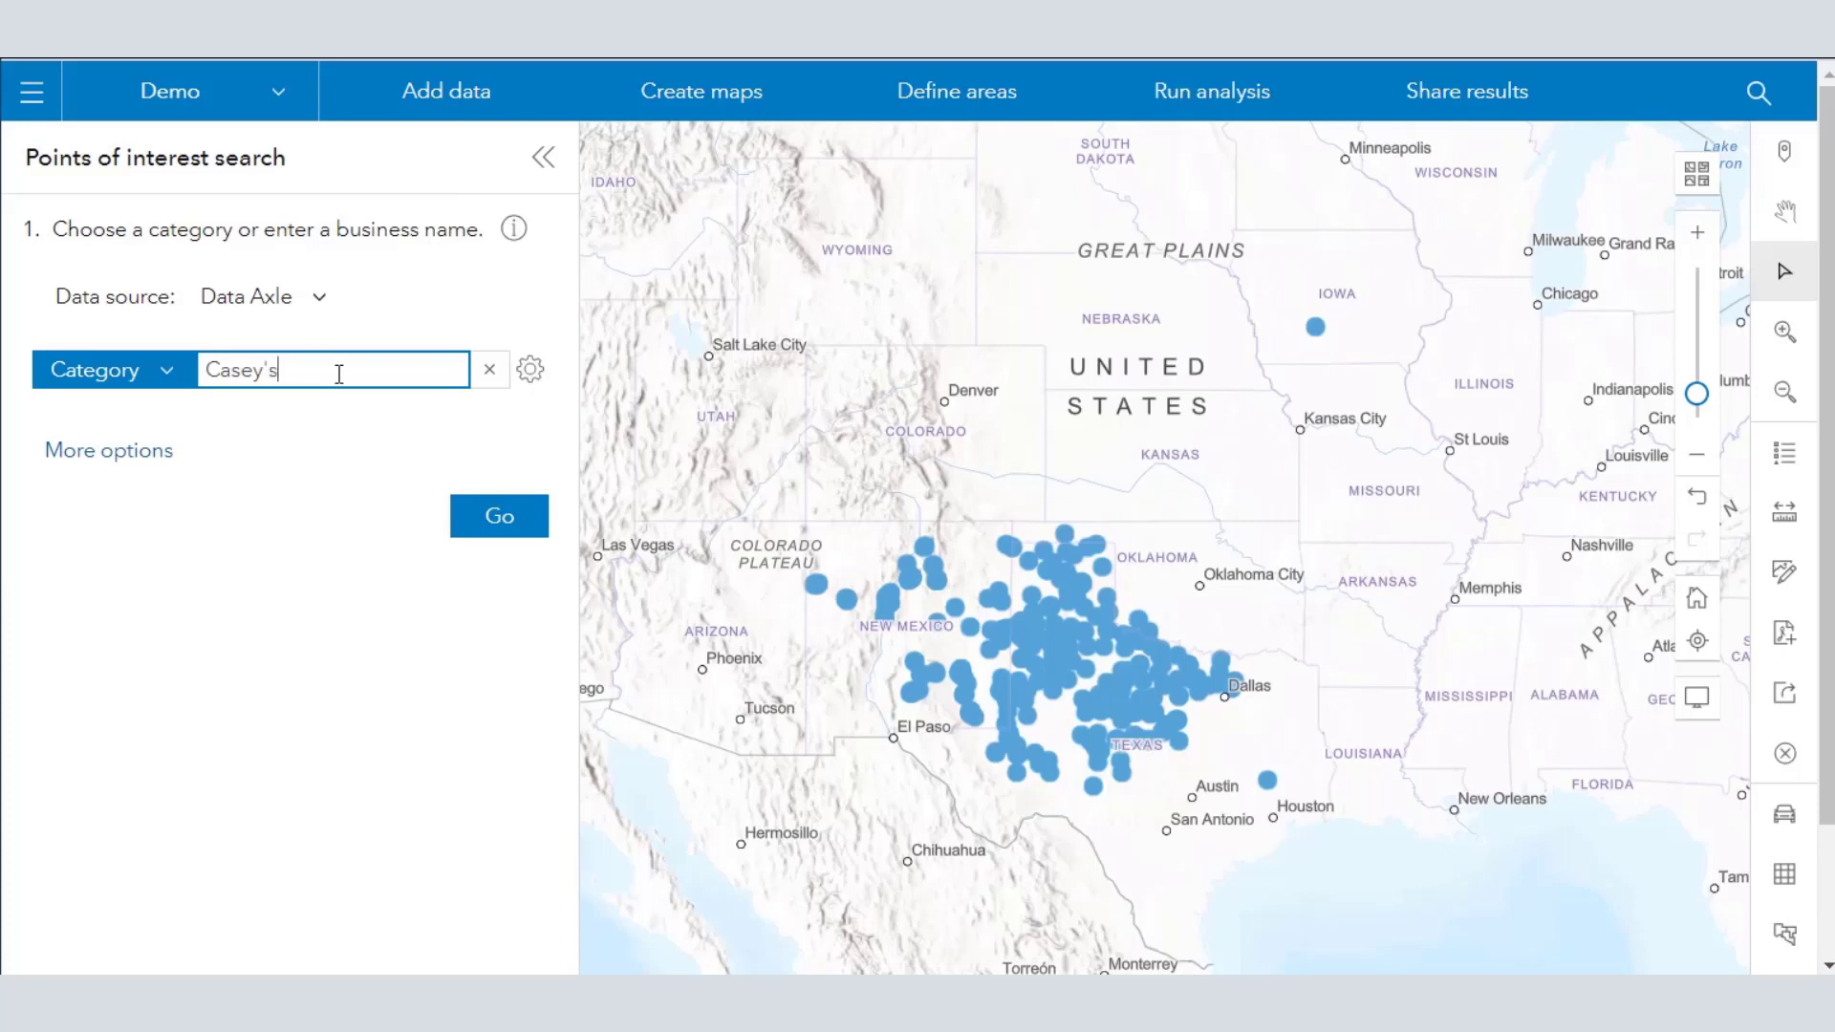
key(Return)
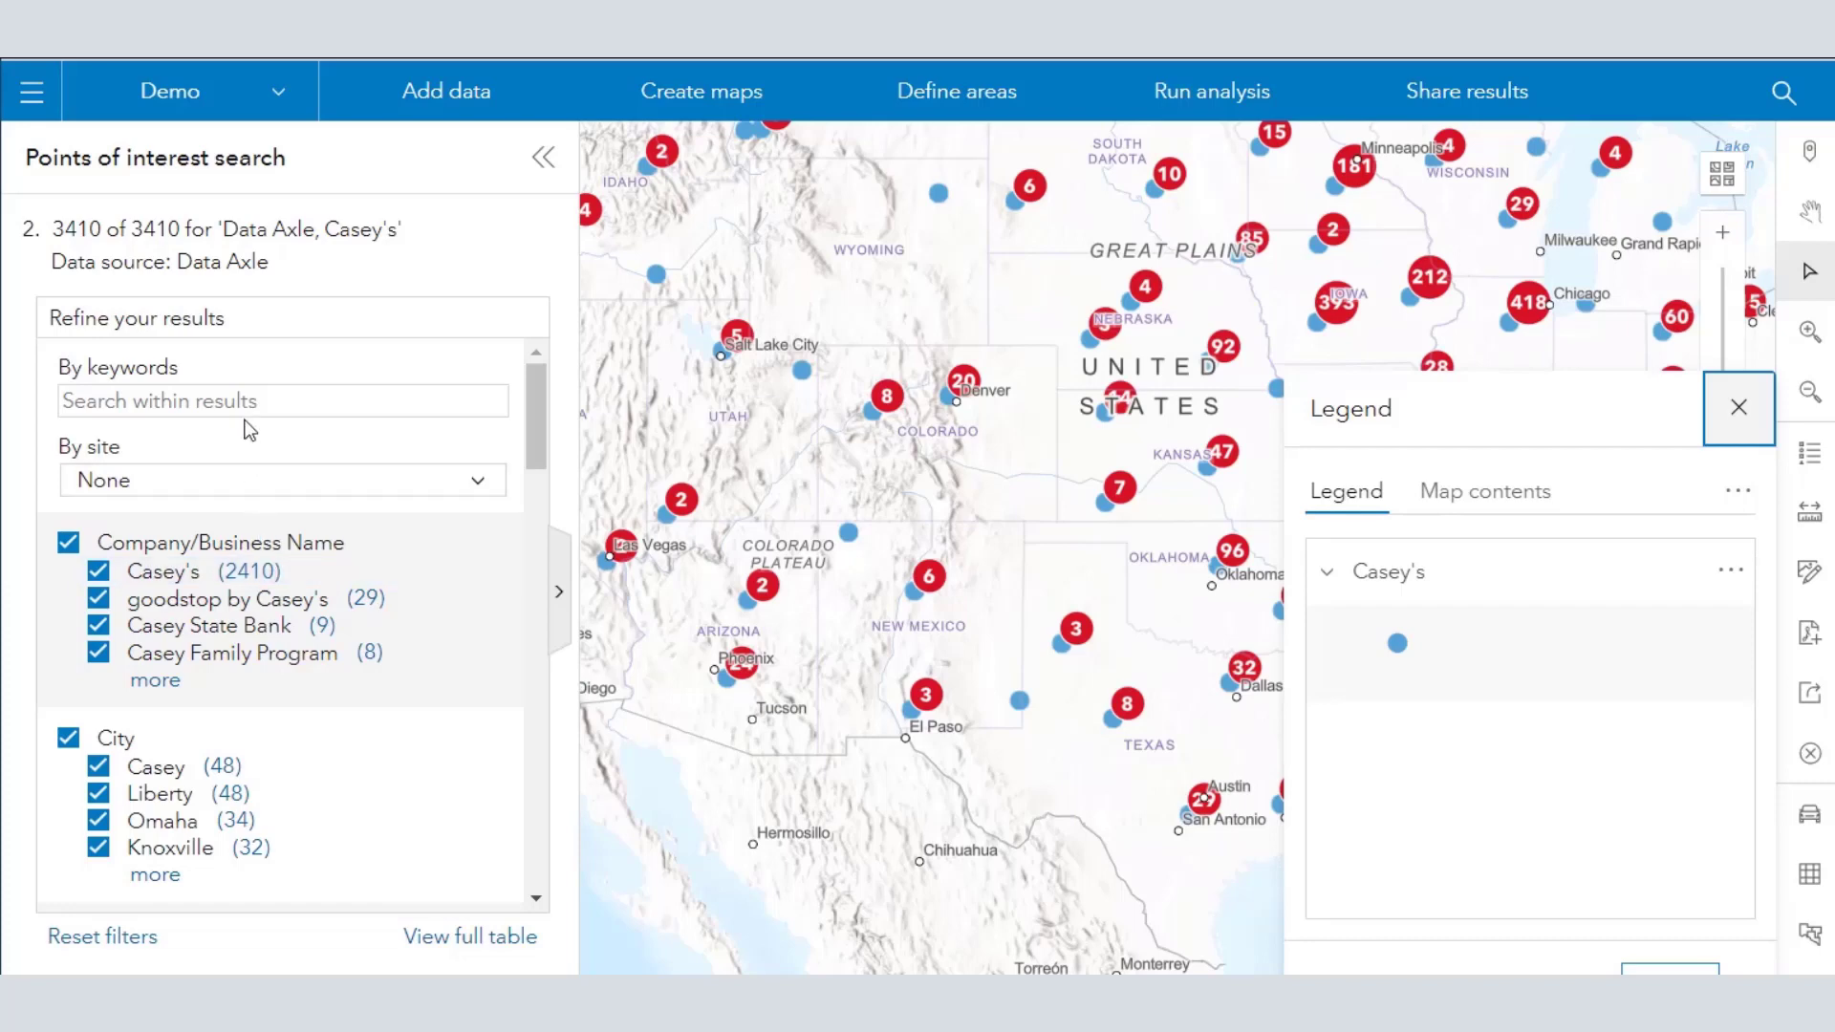
Restrict the Casey's results to only the Convenience Stores industry description, and clear the legend and selection pop-up from the map
scroll(393, 667, down, 10)
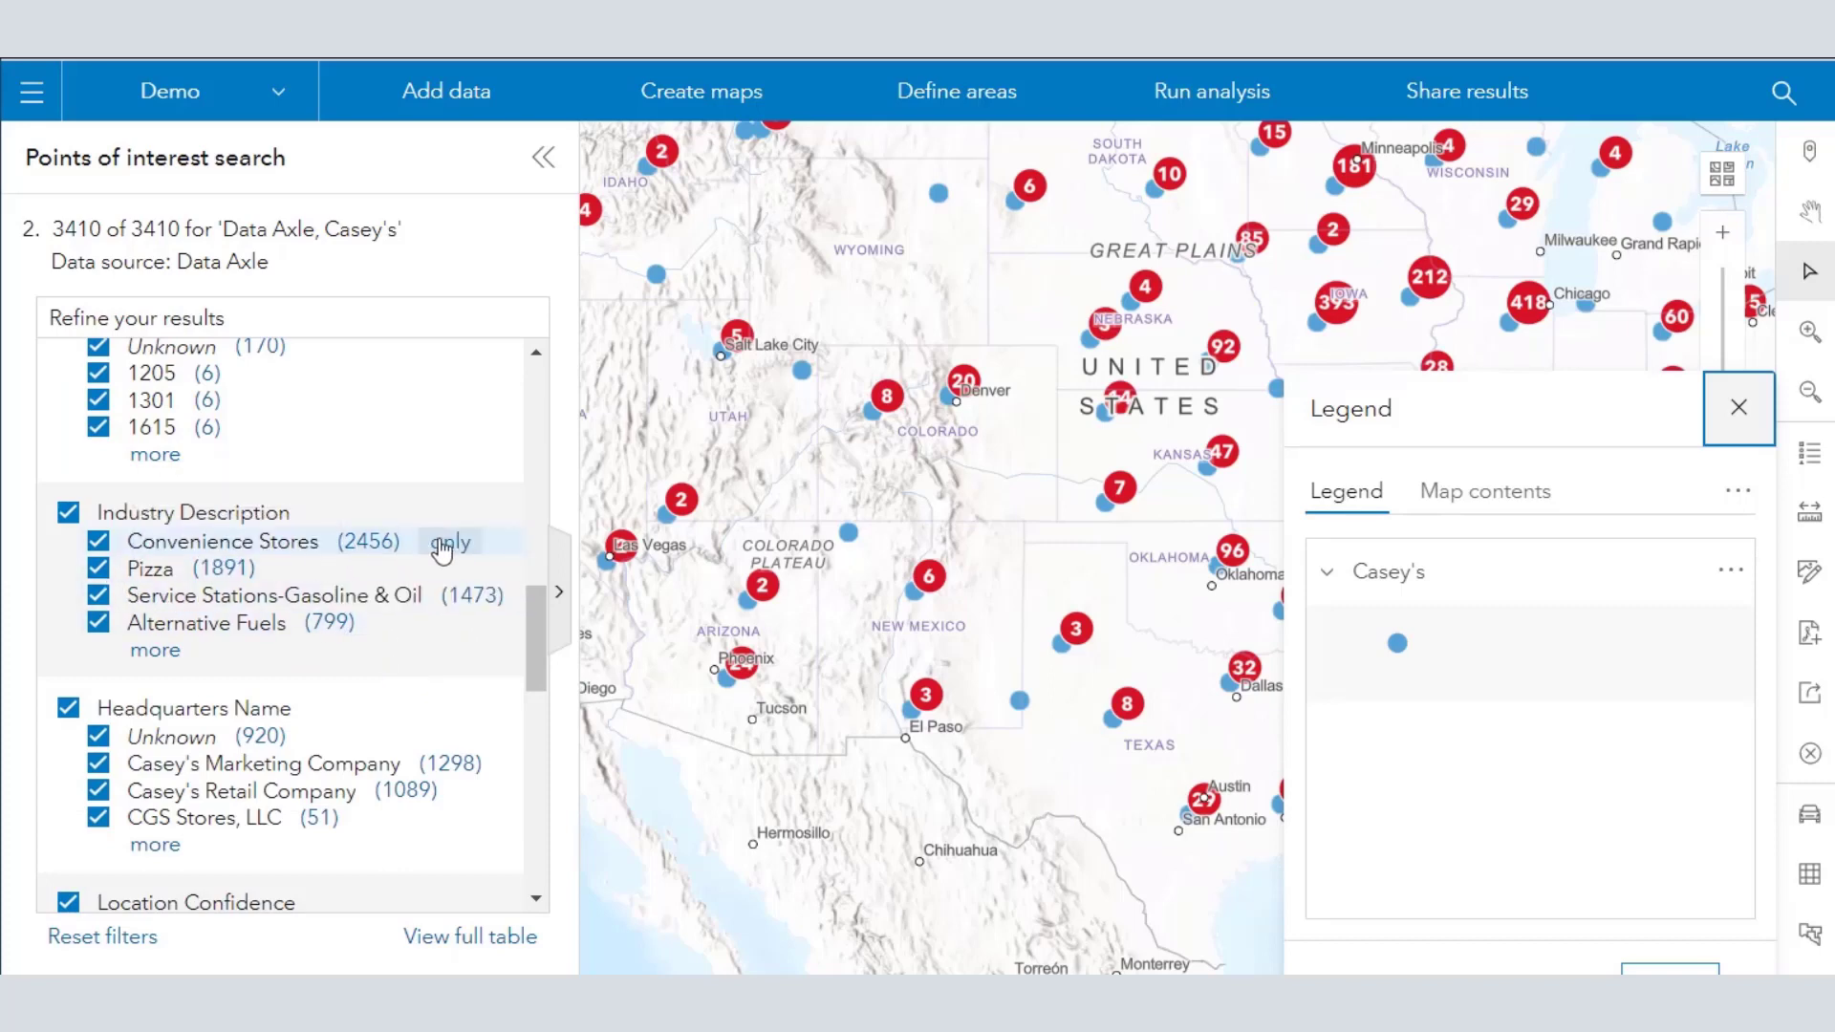
click(448, 545)
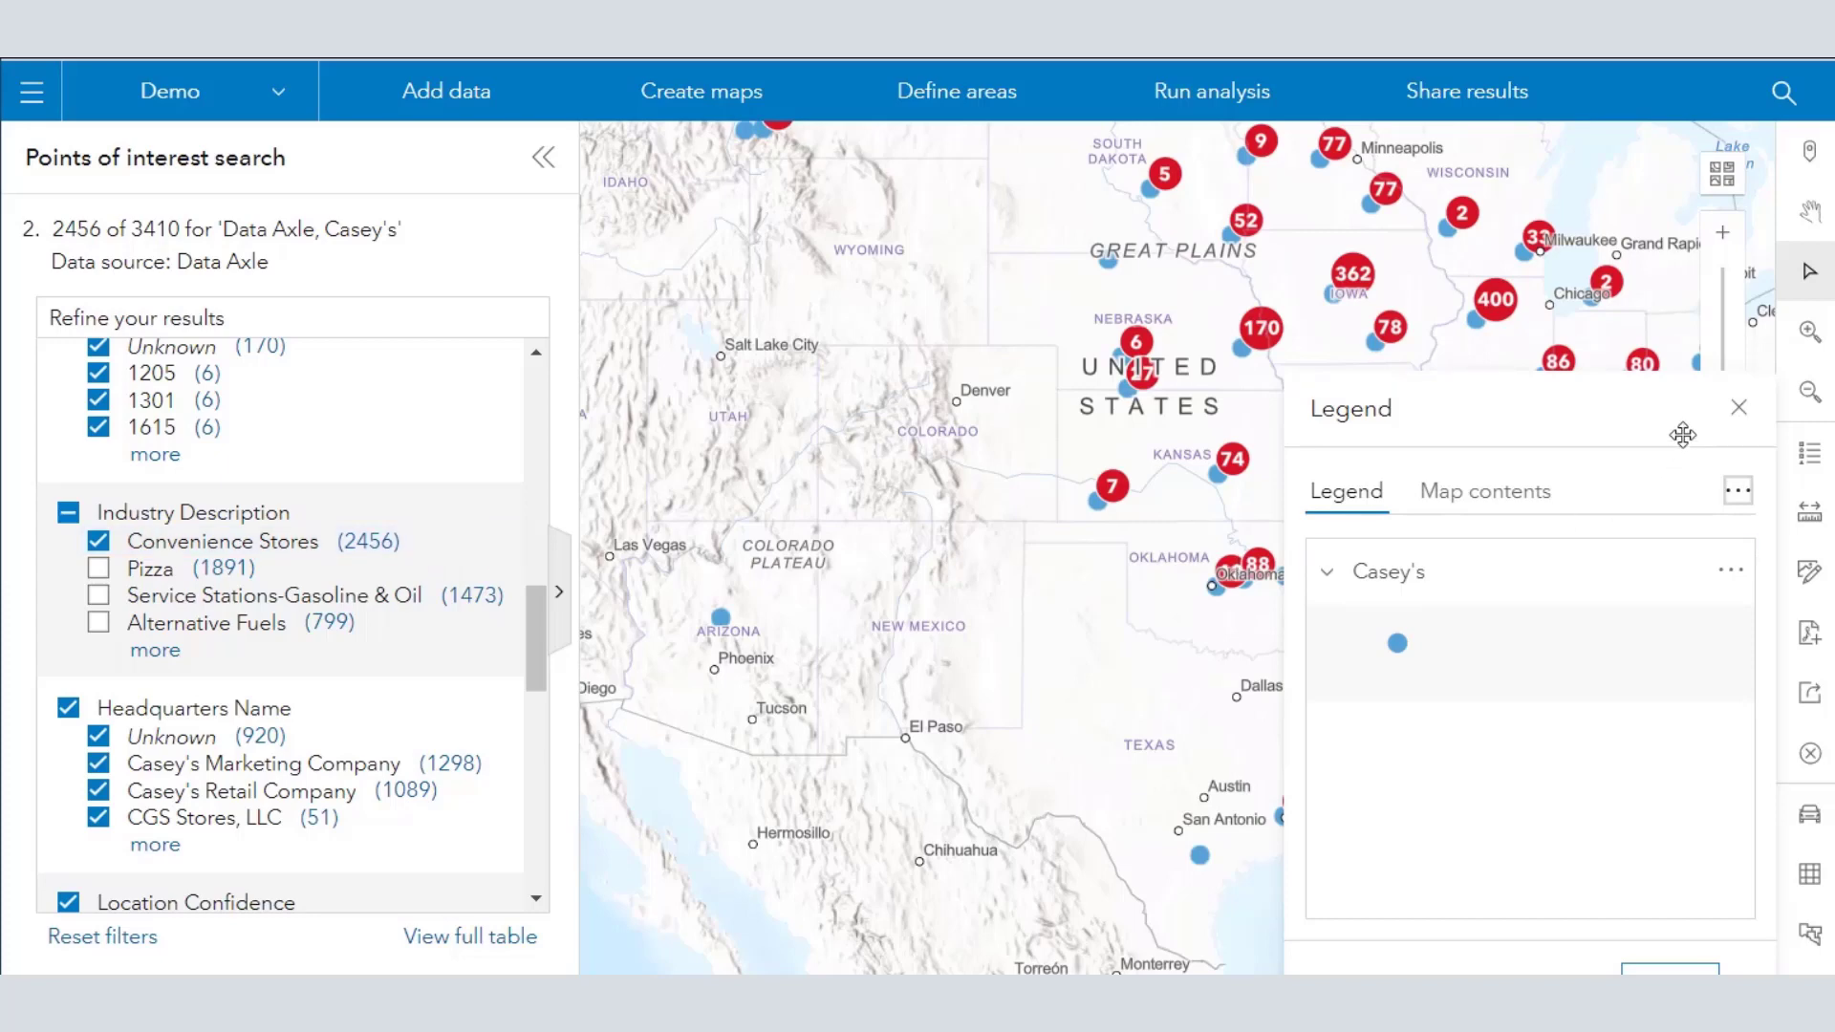
click(1739, 408)
drag(1098, 597, 1630, 225)
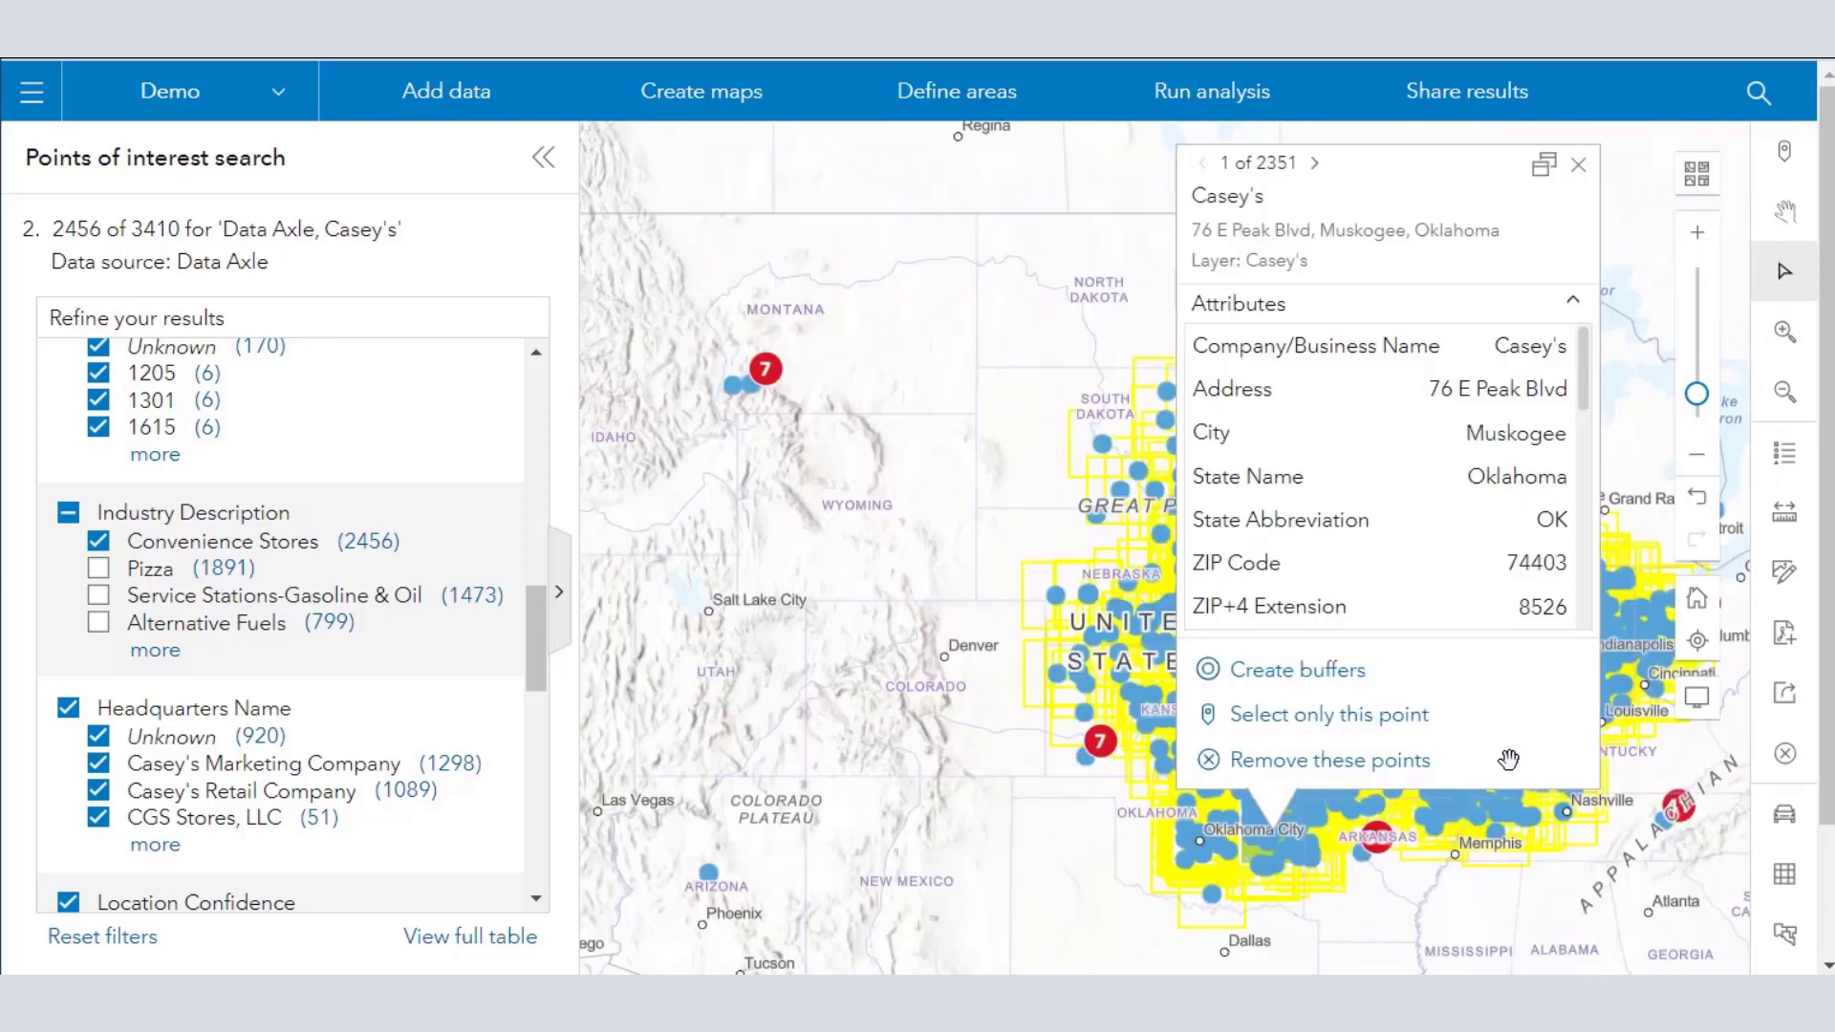
click(1578, 164)
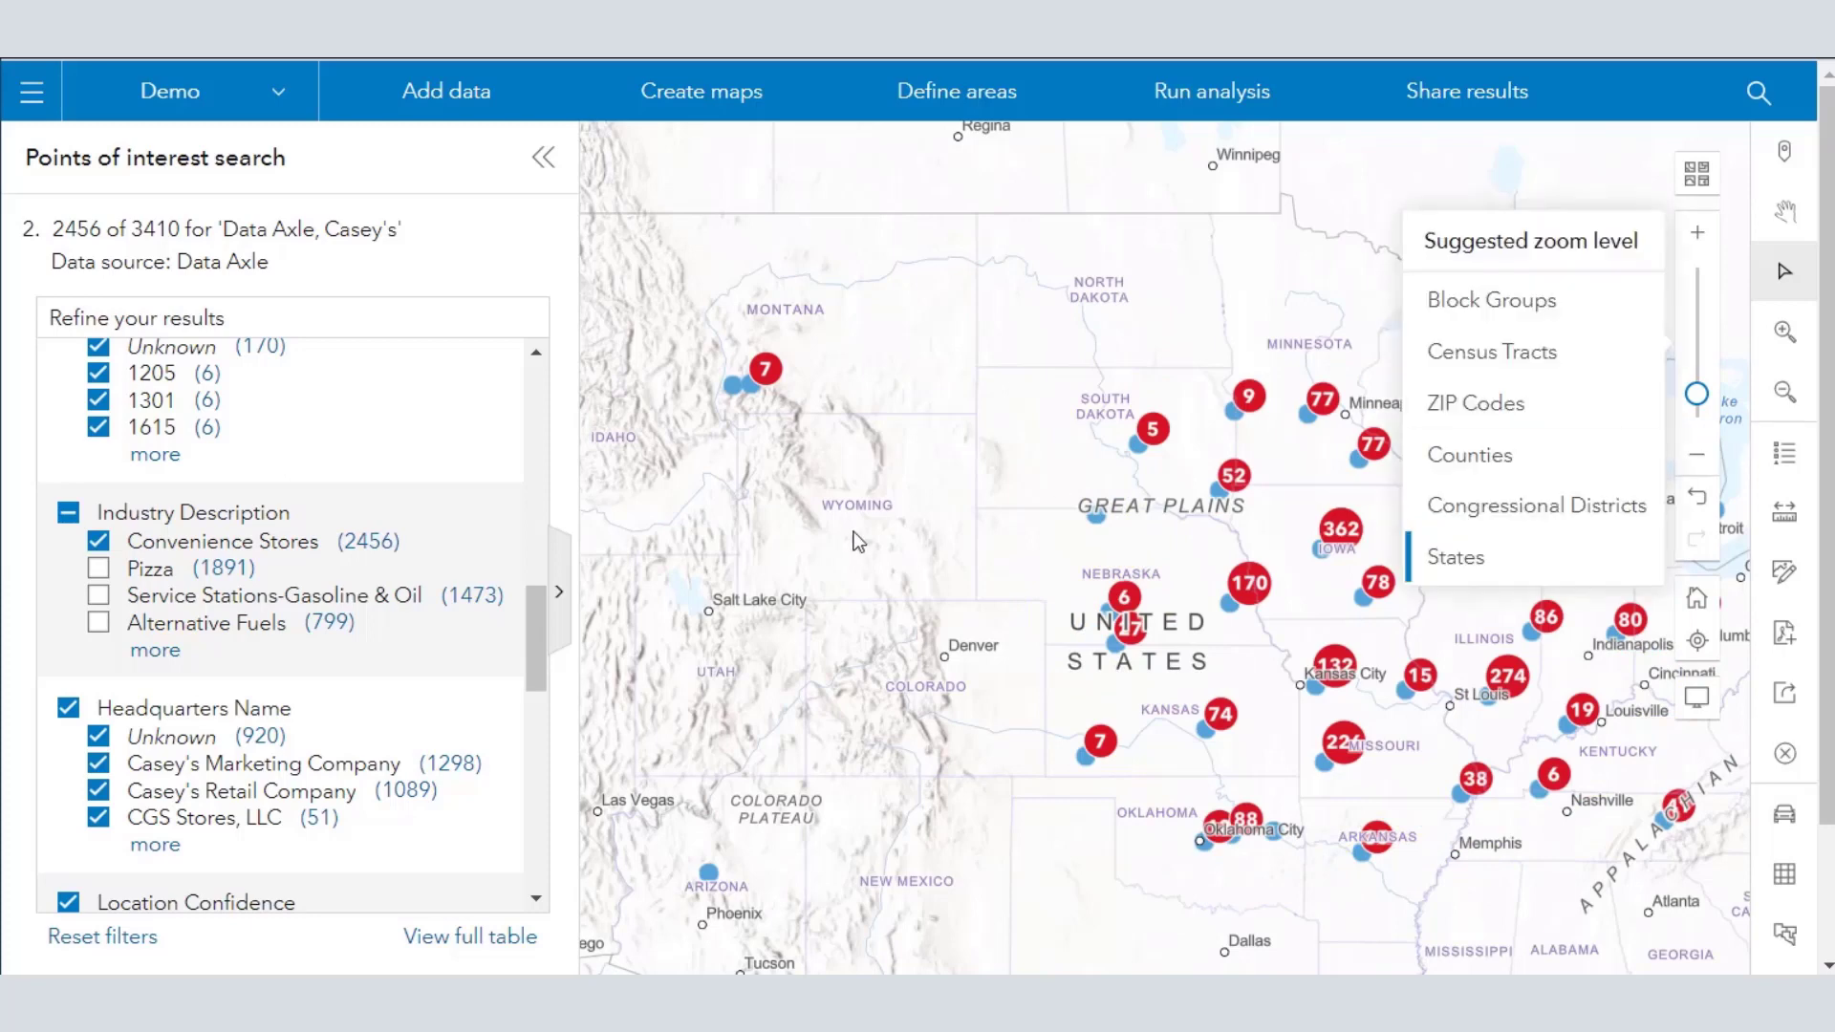
Turn off point clustering for the Casey's layer and continue to styling the search results
scroll(860, 539, down, 1)
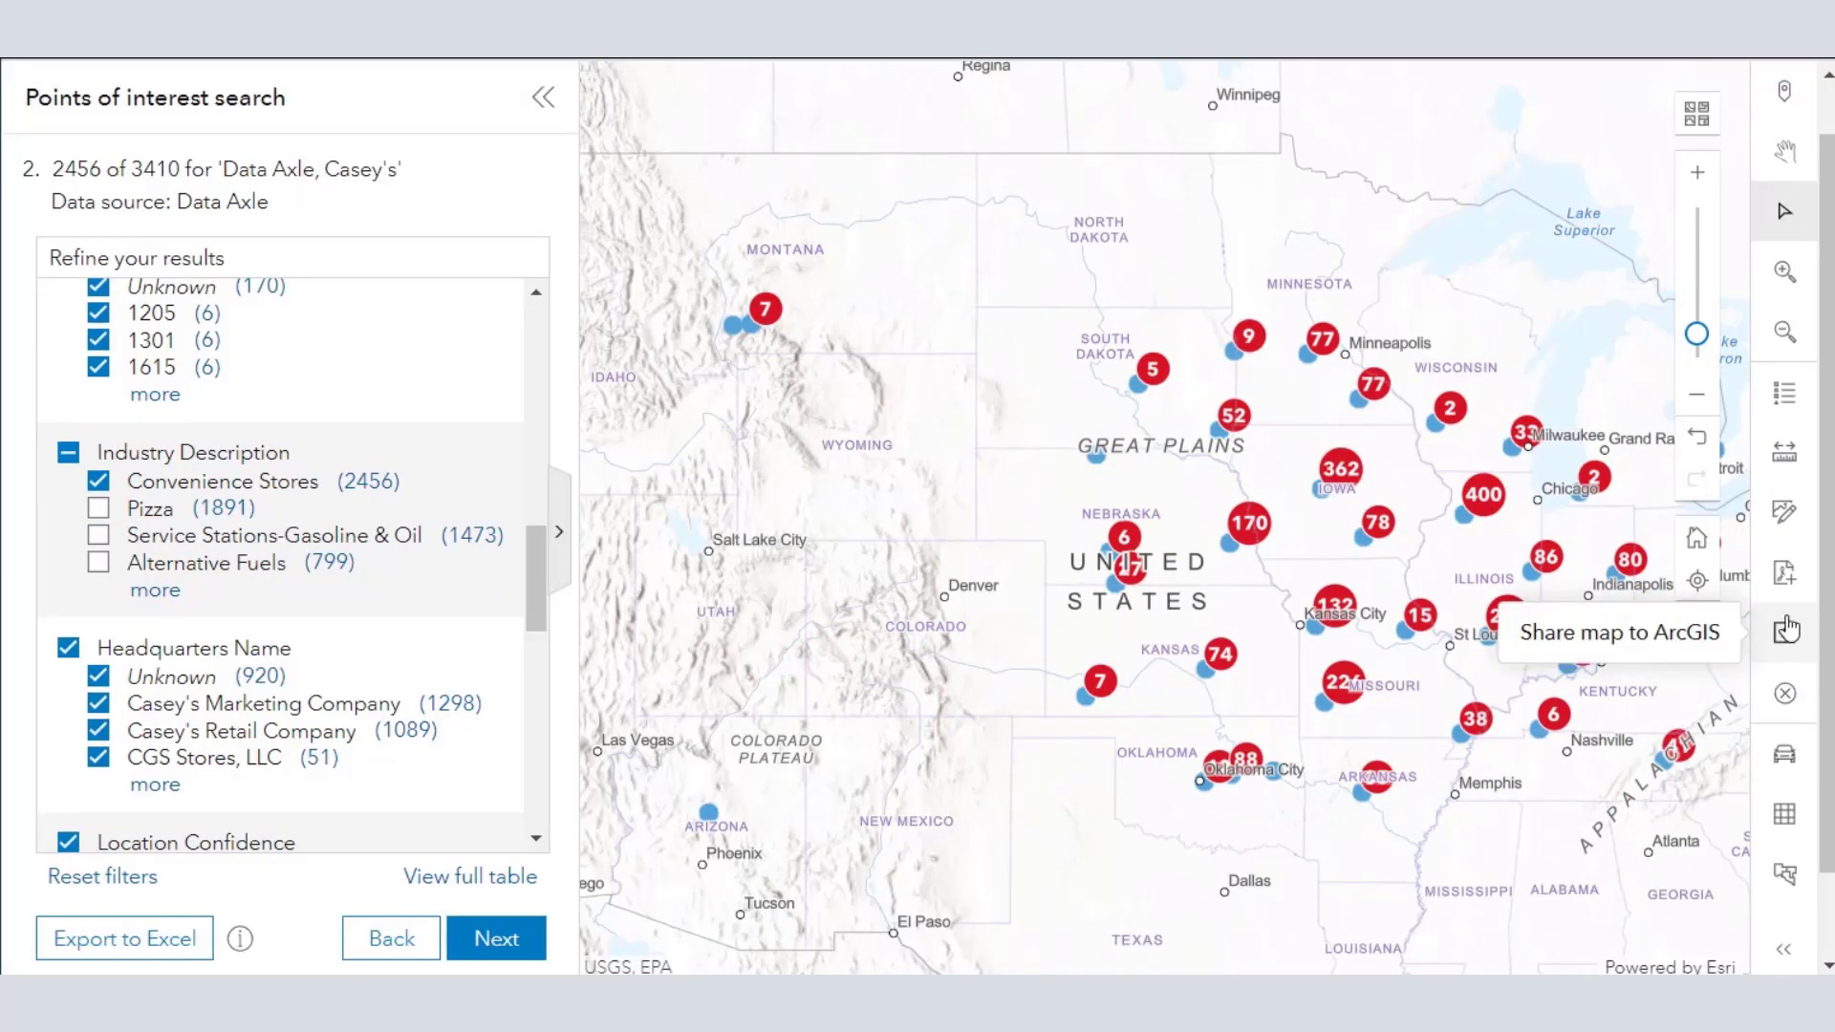
click(1785, 393)
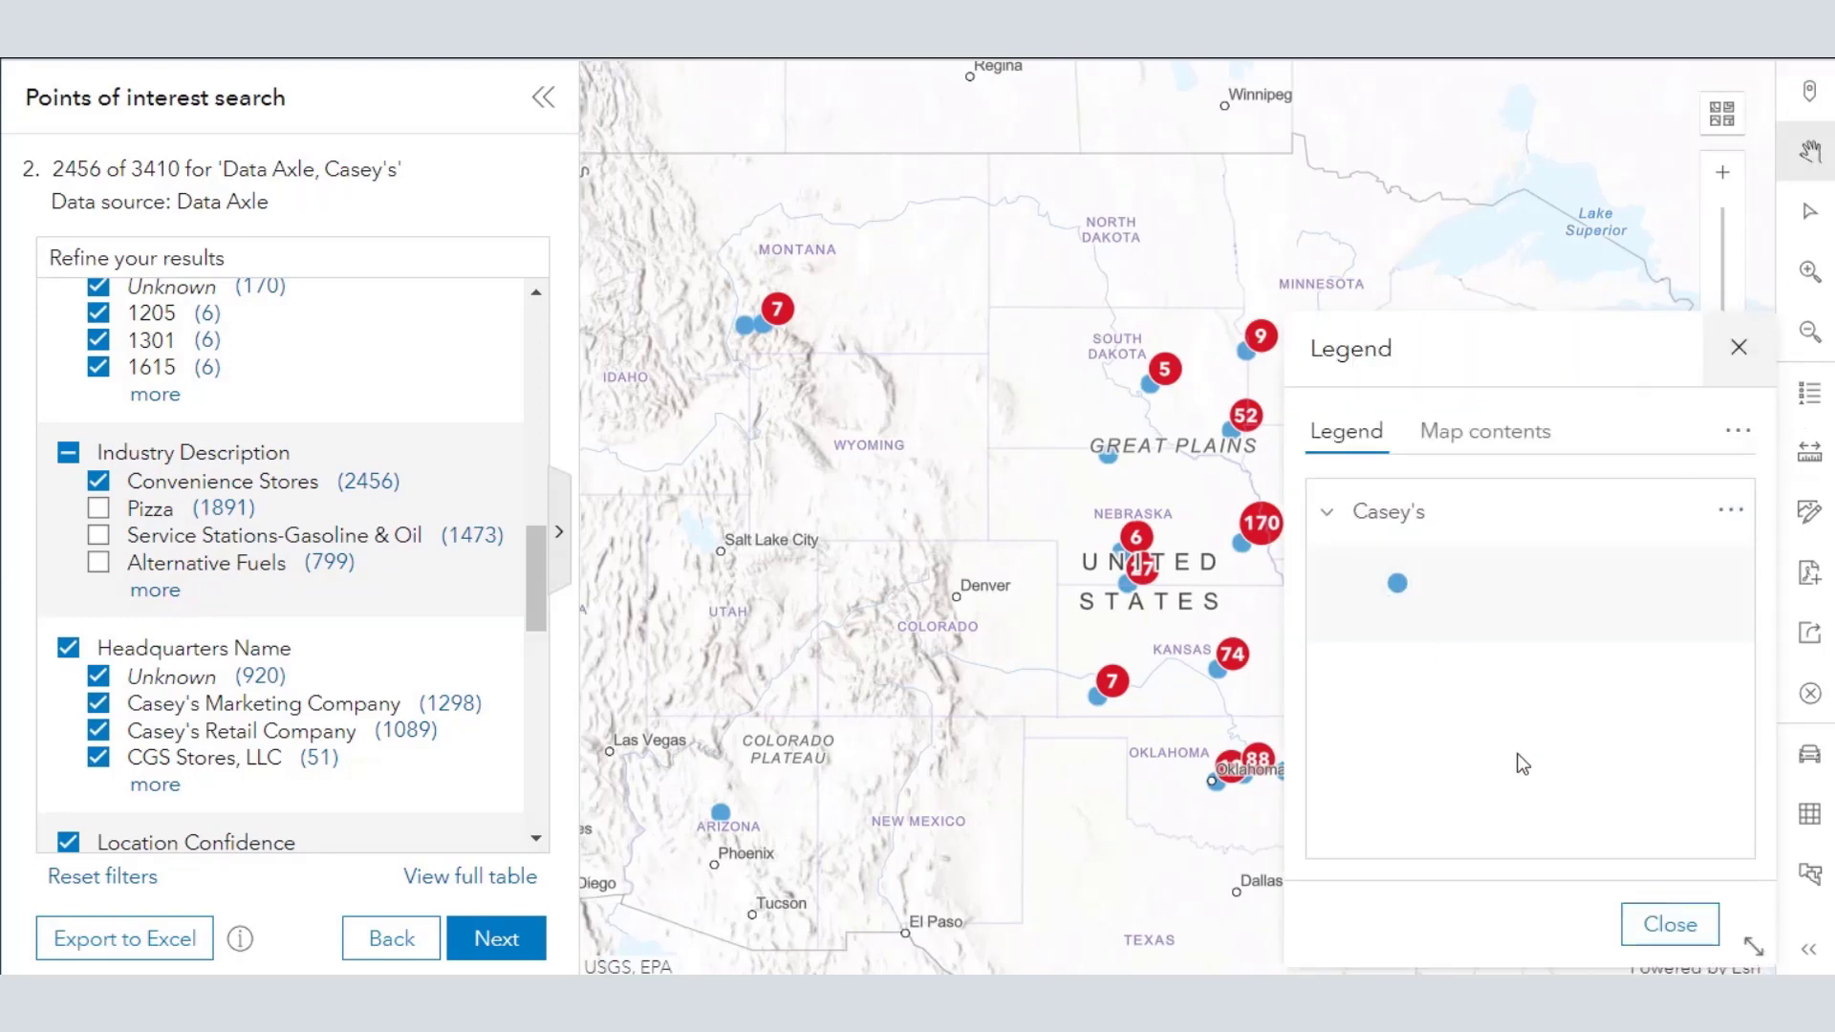
click(1731, 509)
click(1653, 927)
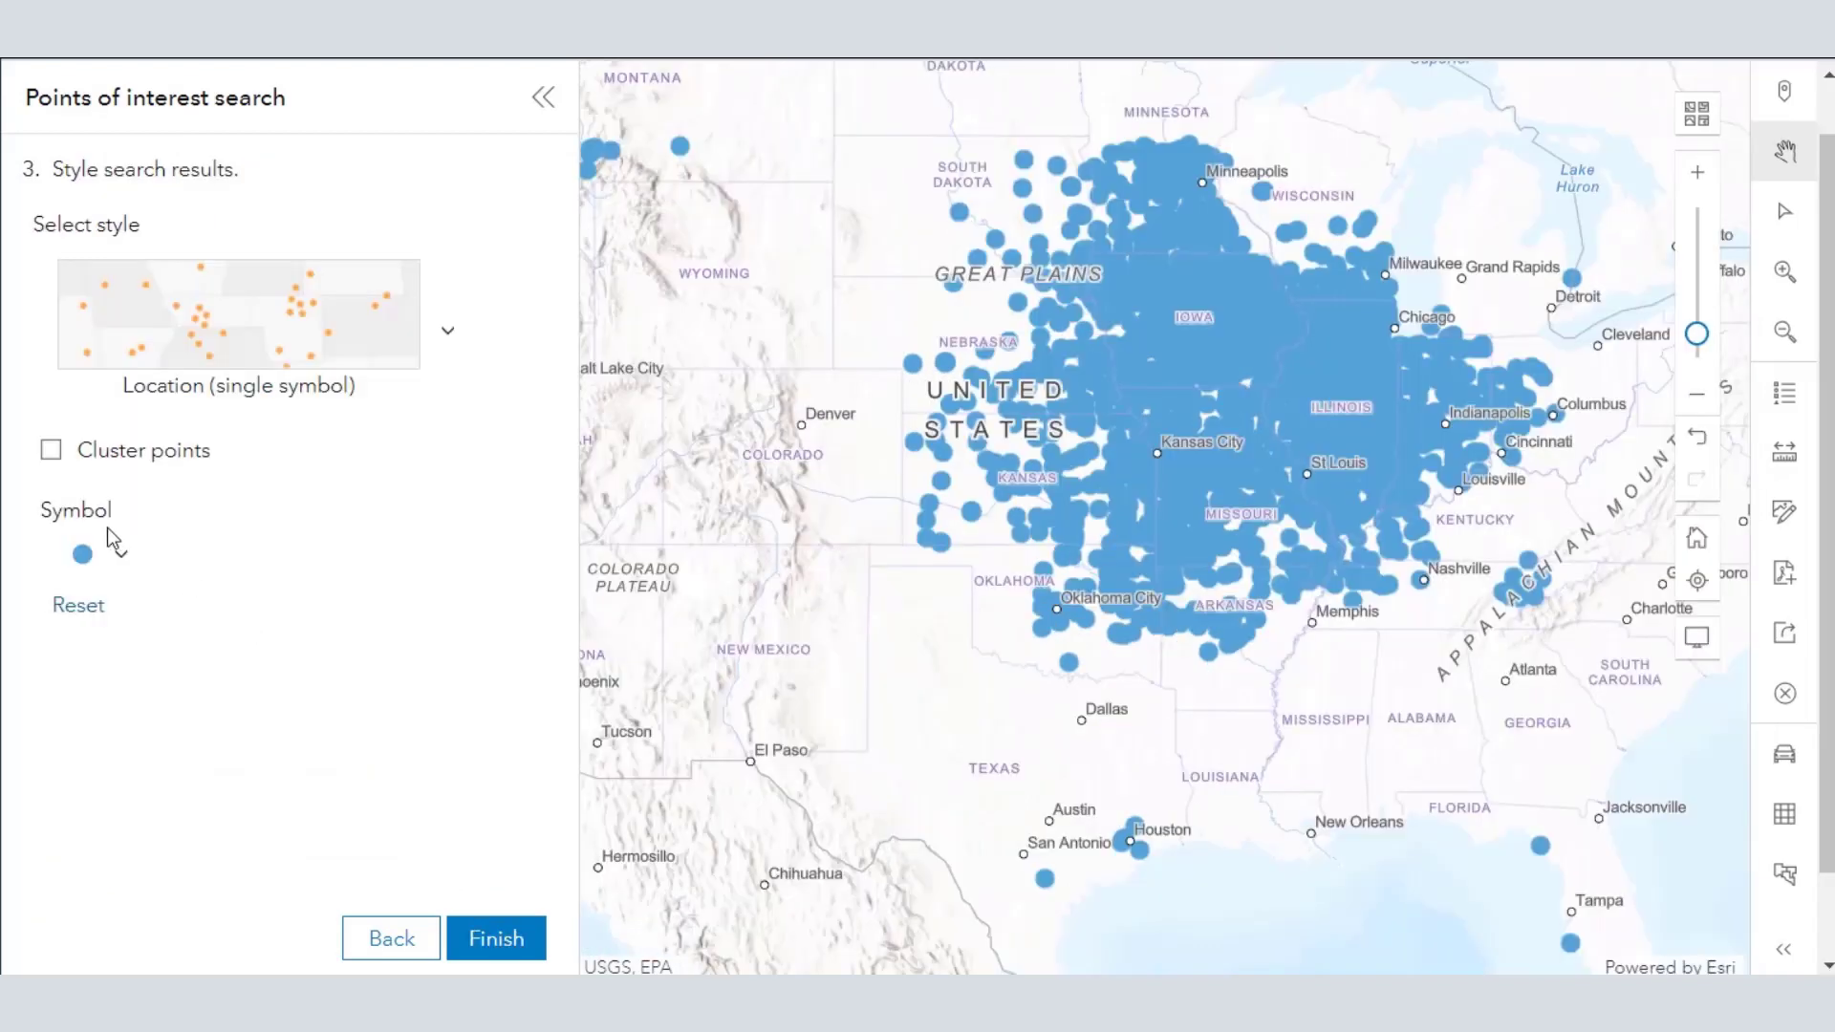
Change the Casey's point symbols to orange and save the search results as a layer named Casey's
click(116, 562)
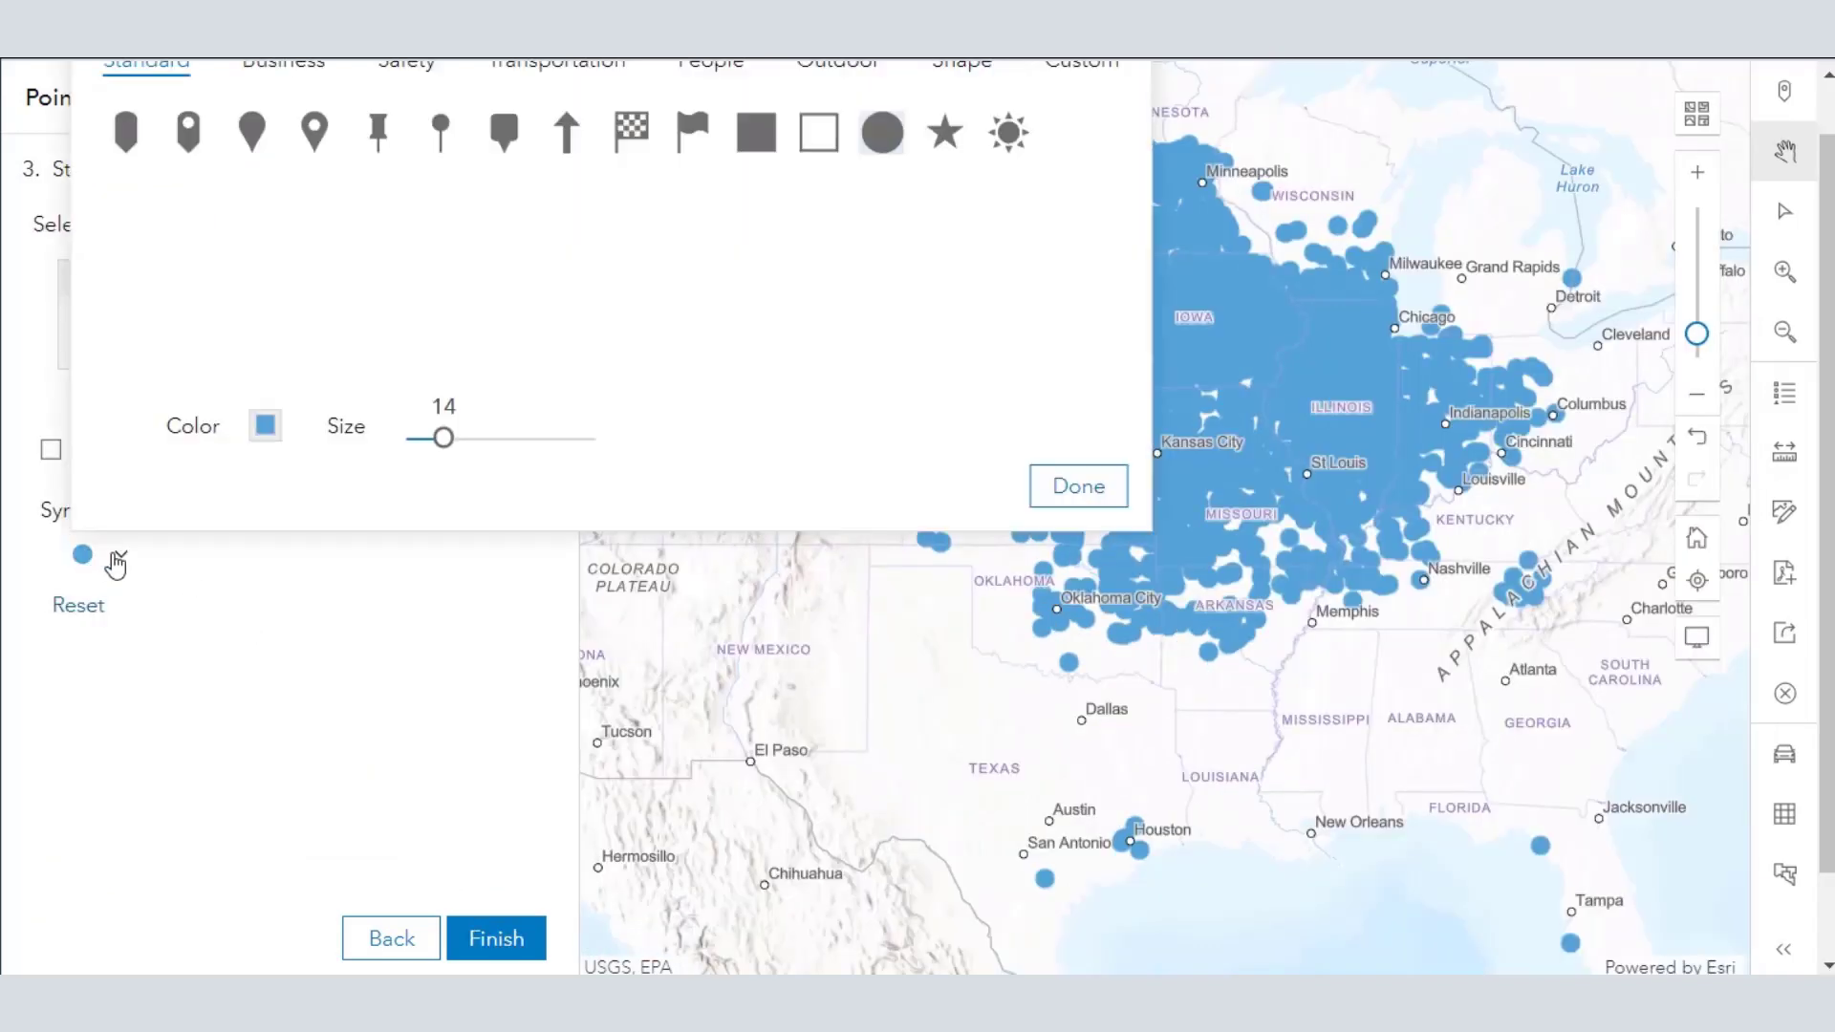
click(265, 425)
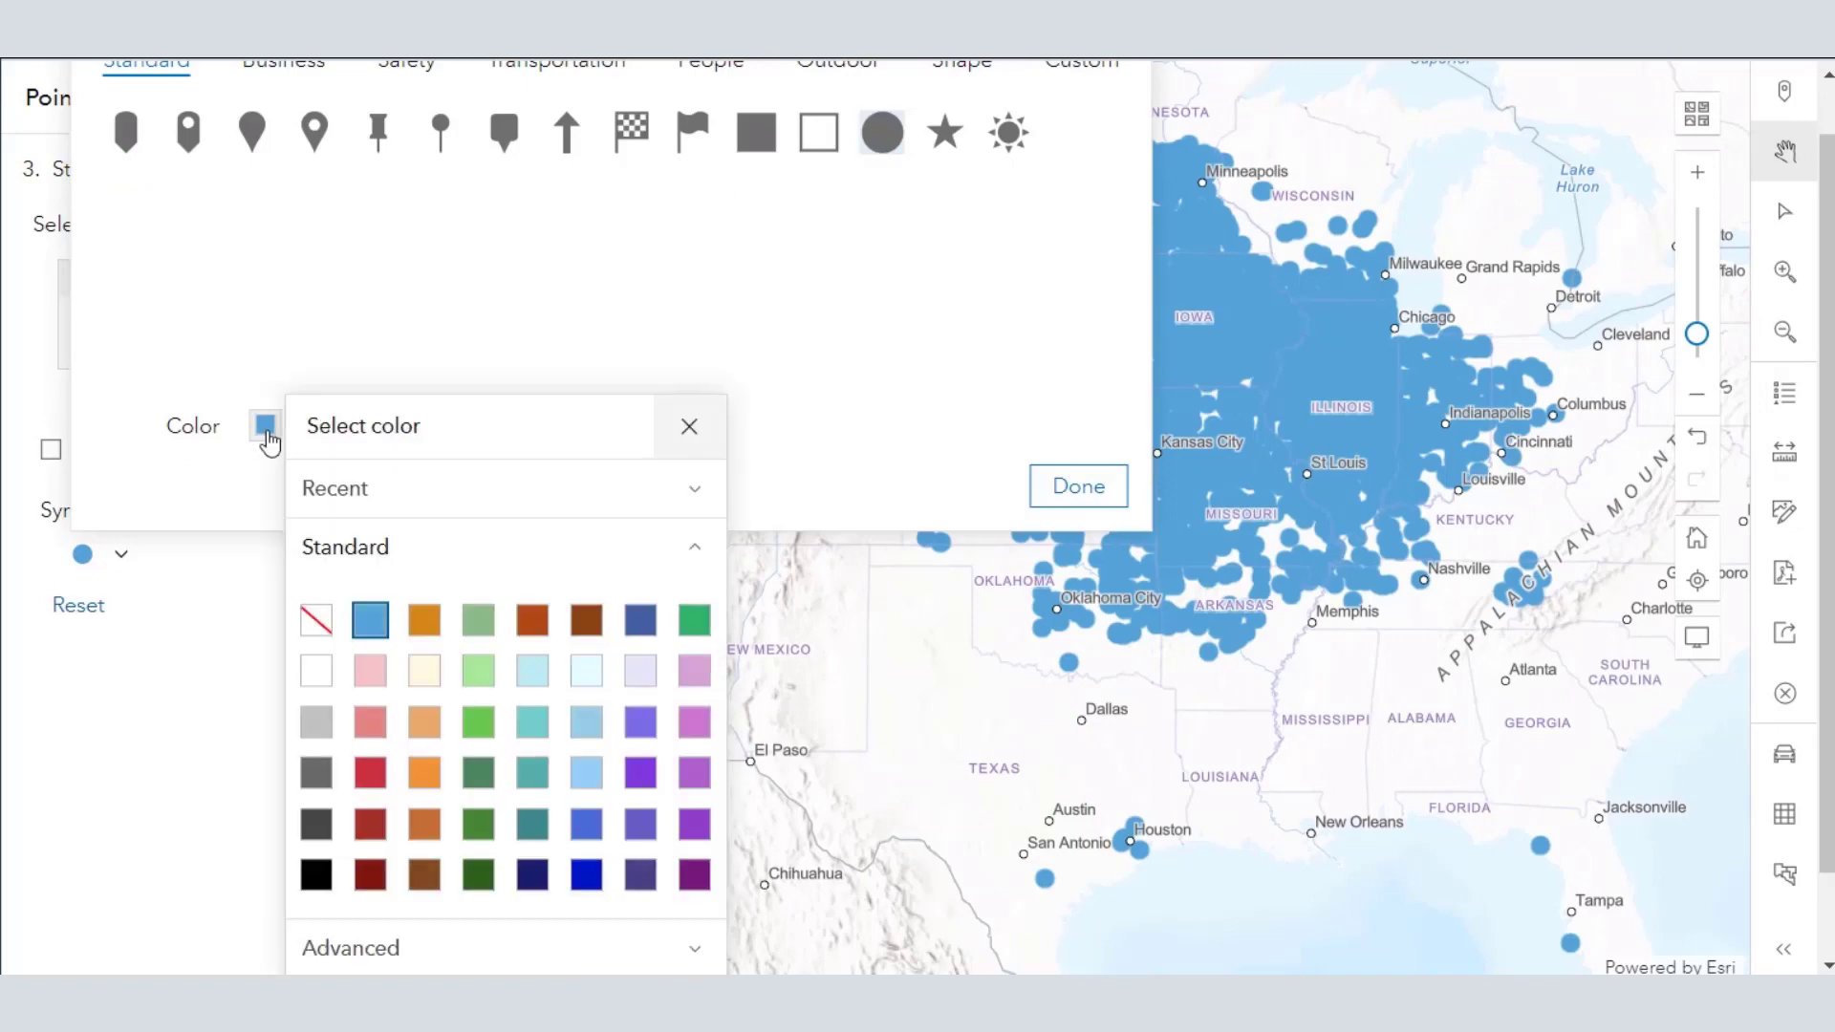
click(425, 626)
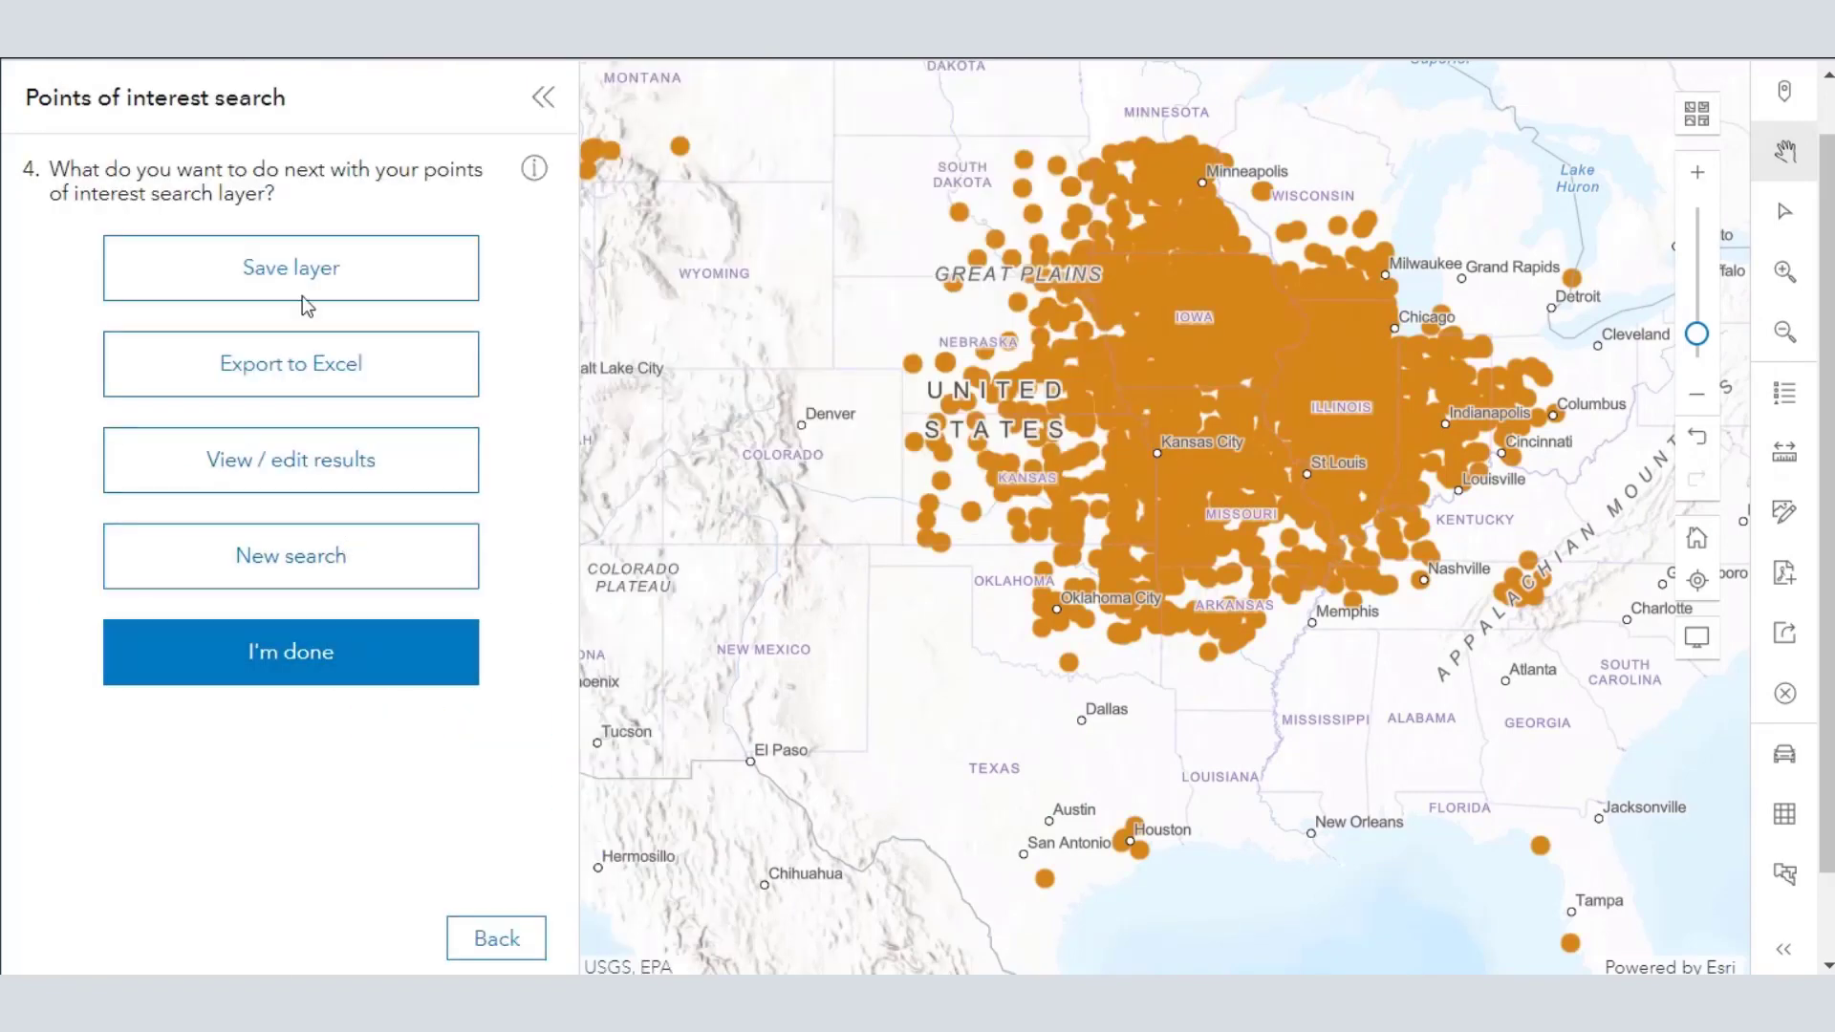
click(304, 268)
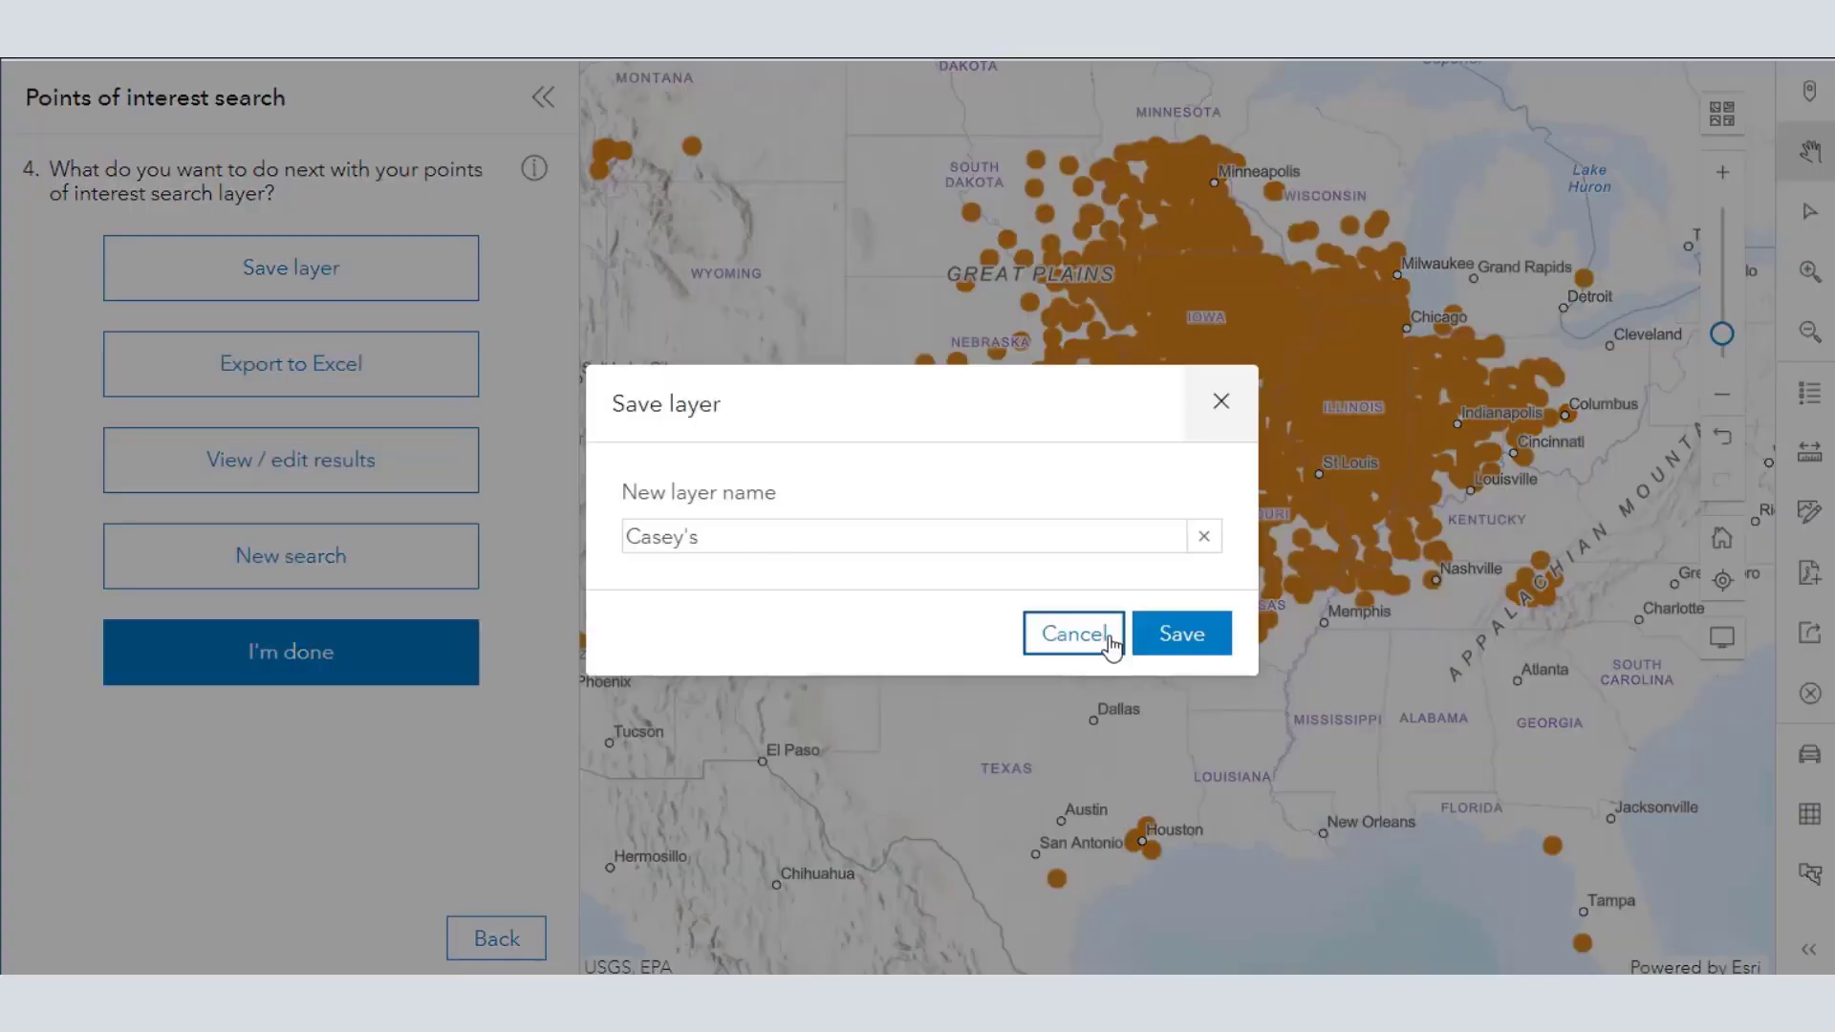
click(1177, 633)
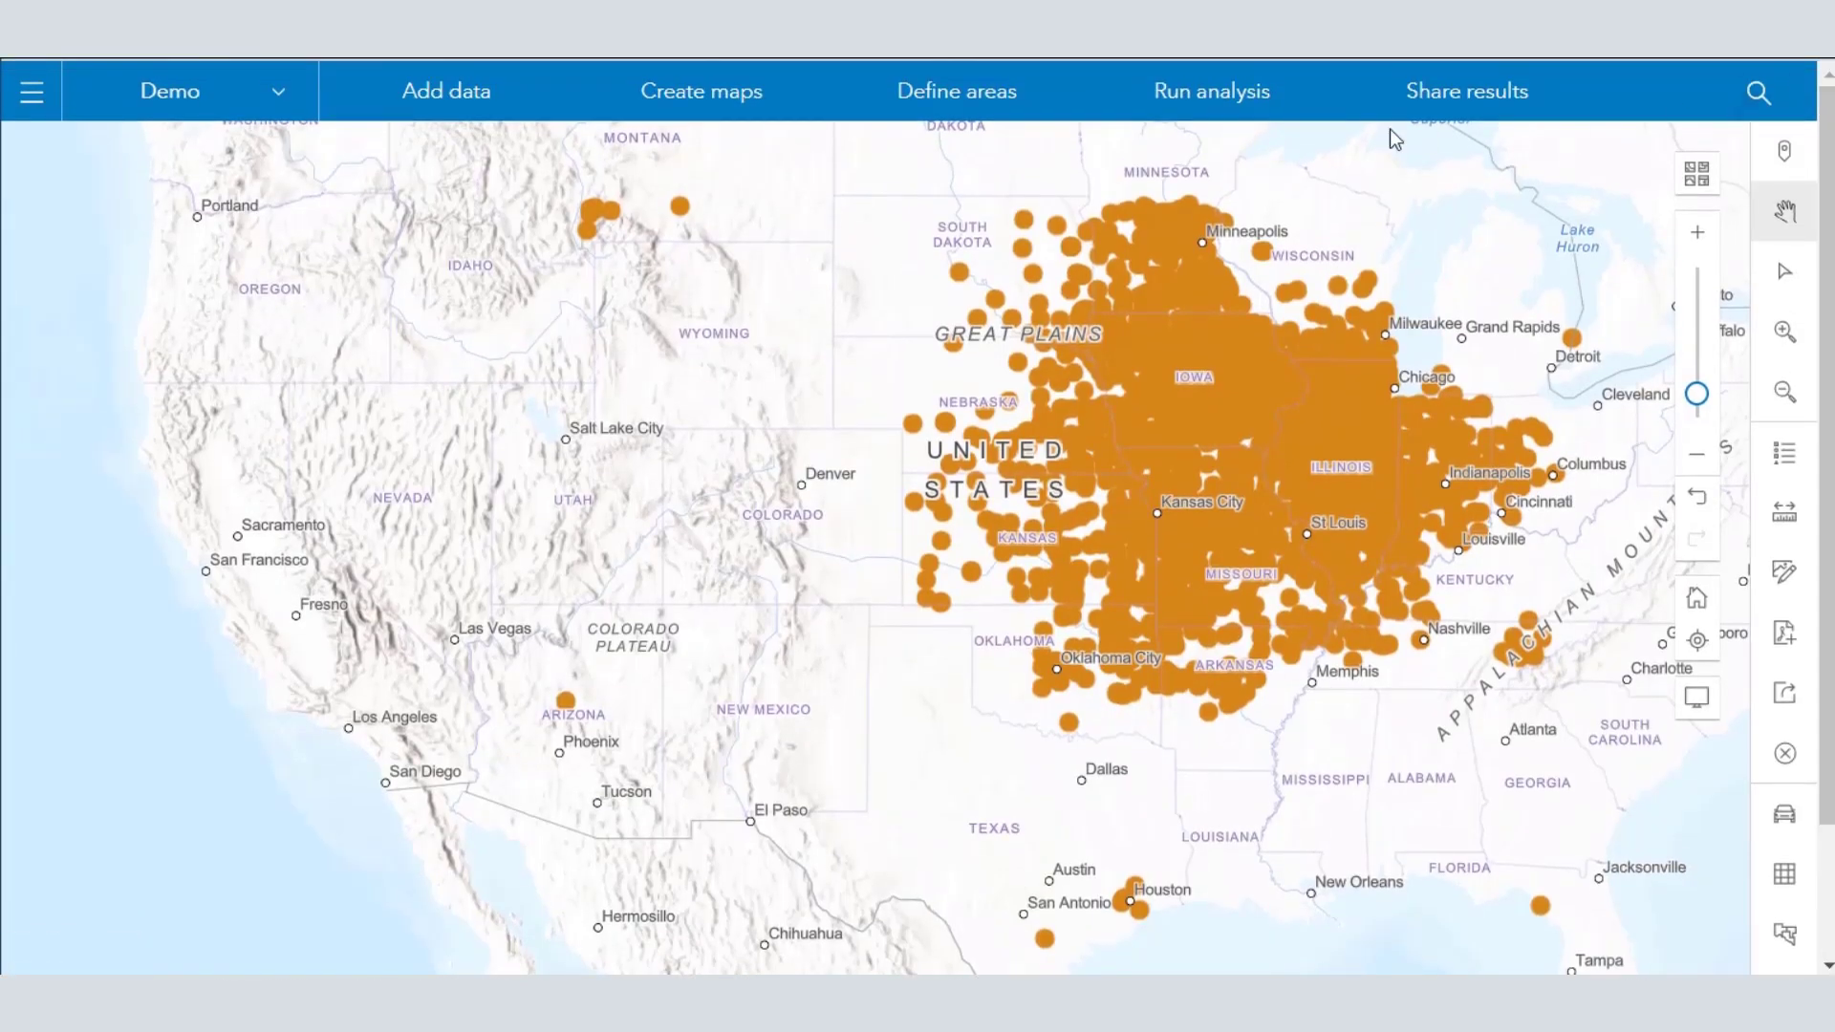
Run a new points of interest search for the business name allsup's
click(754, 90)
click(1114, 757)
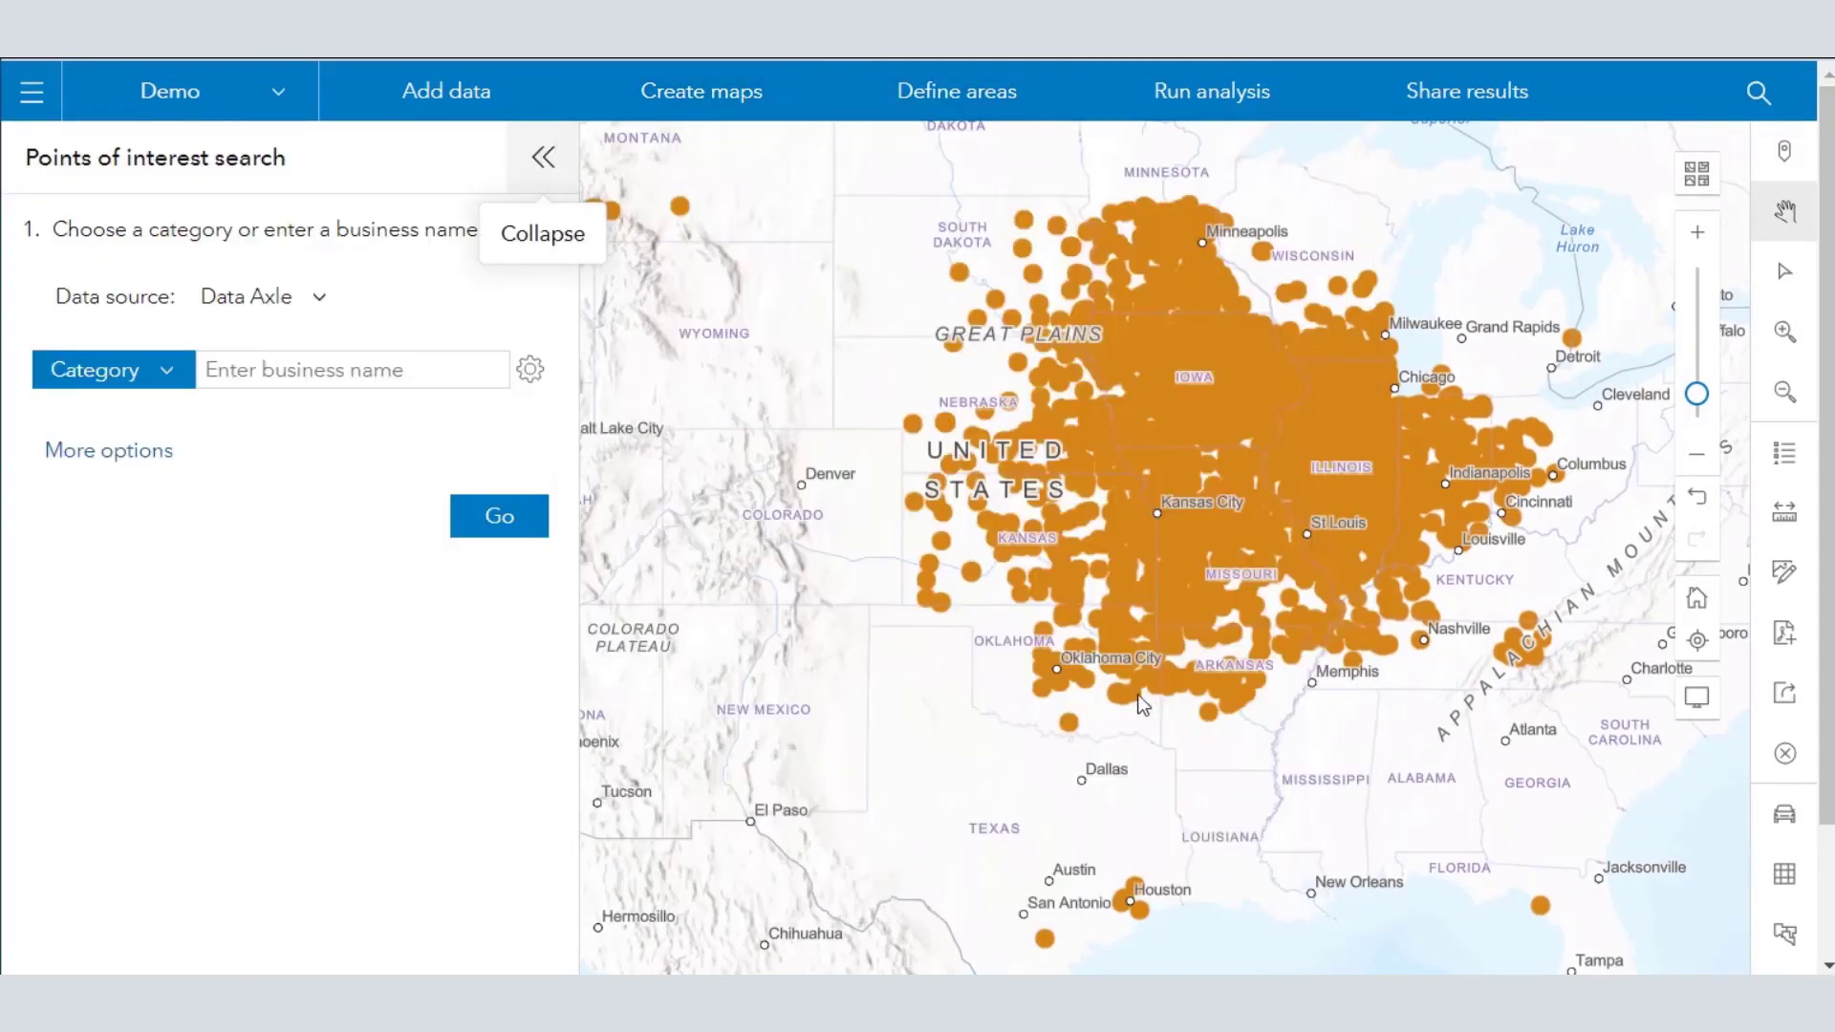
click(289, 370)
text(a)
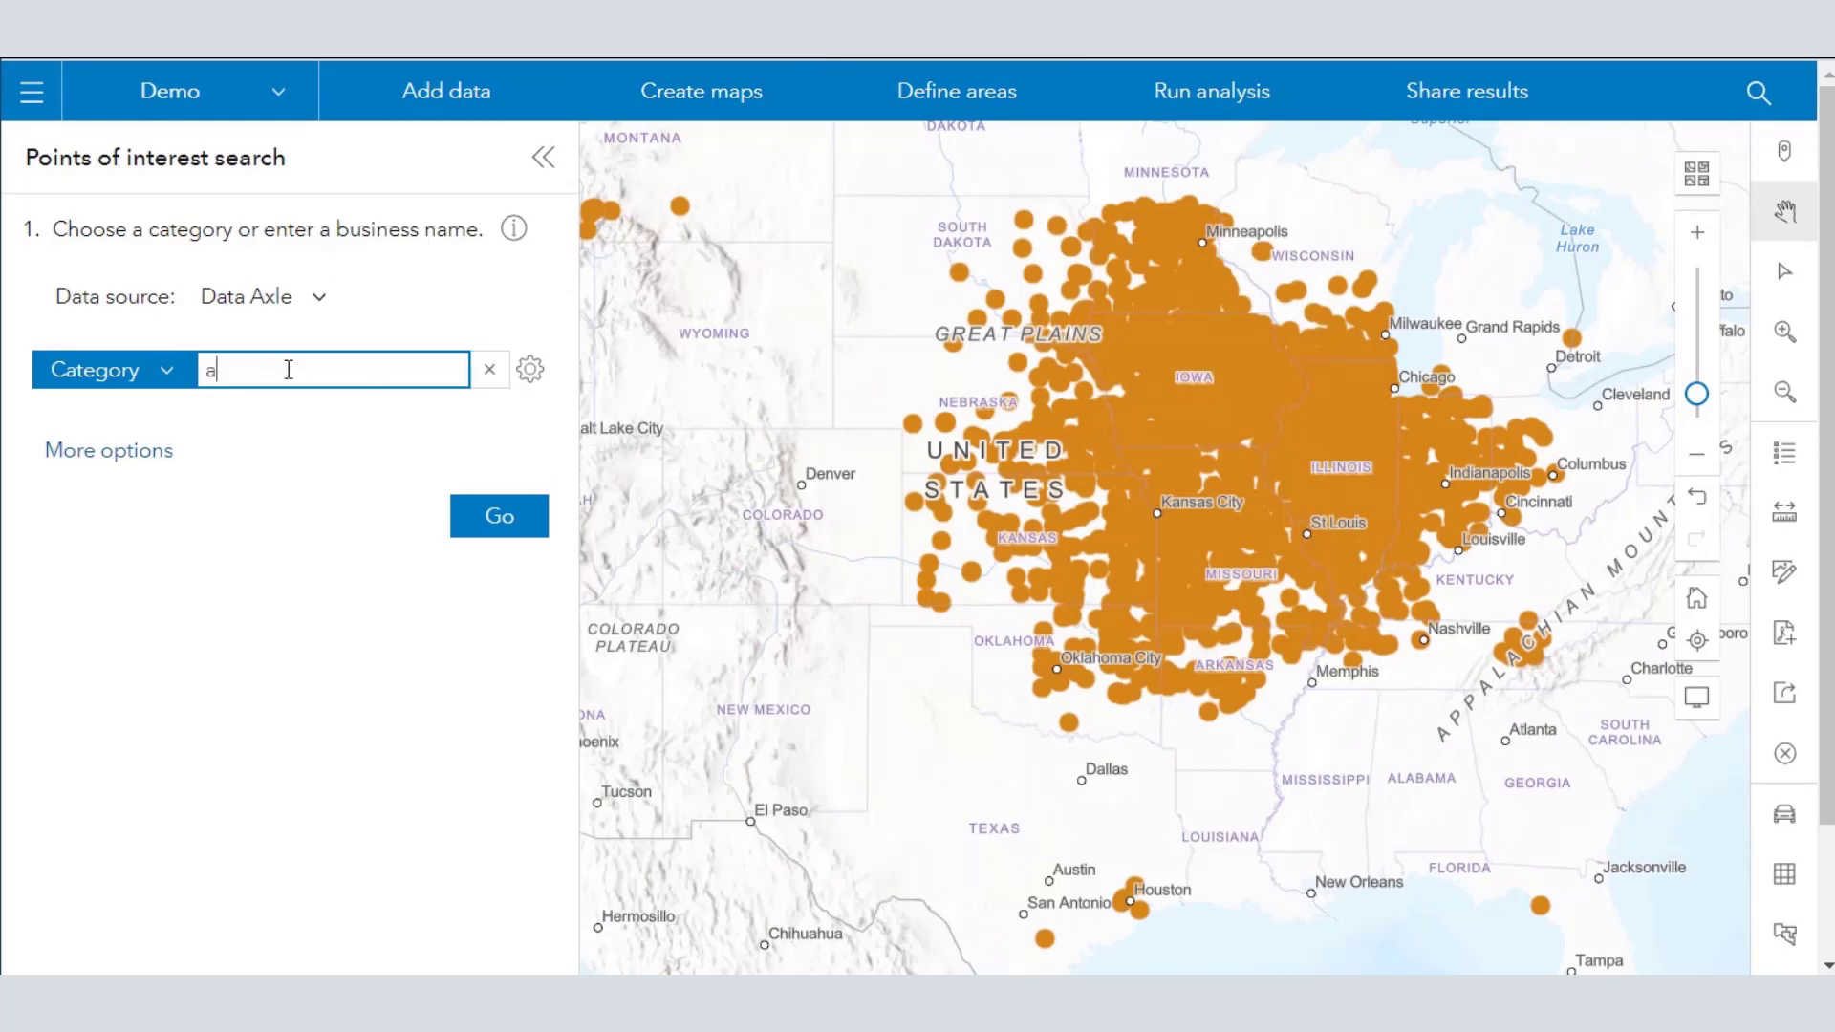
text(llsup's)
key(Return)
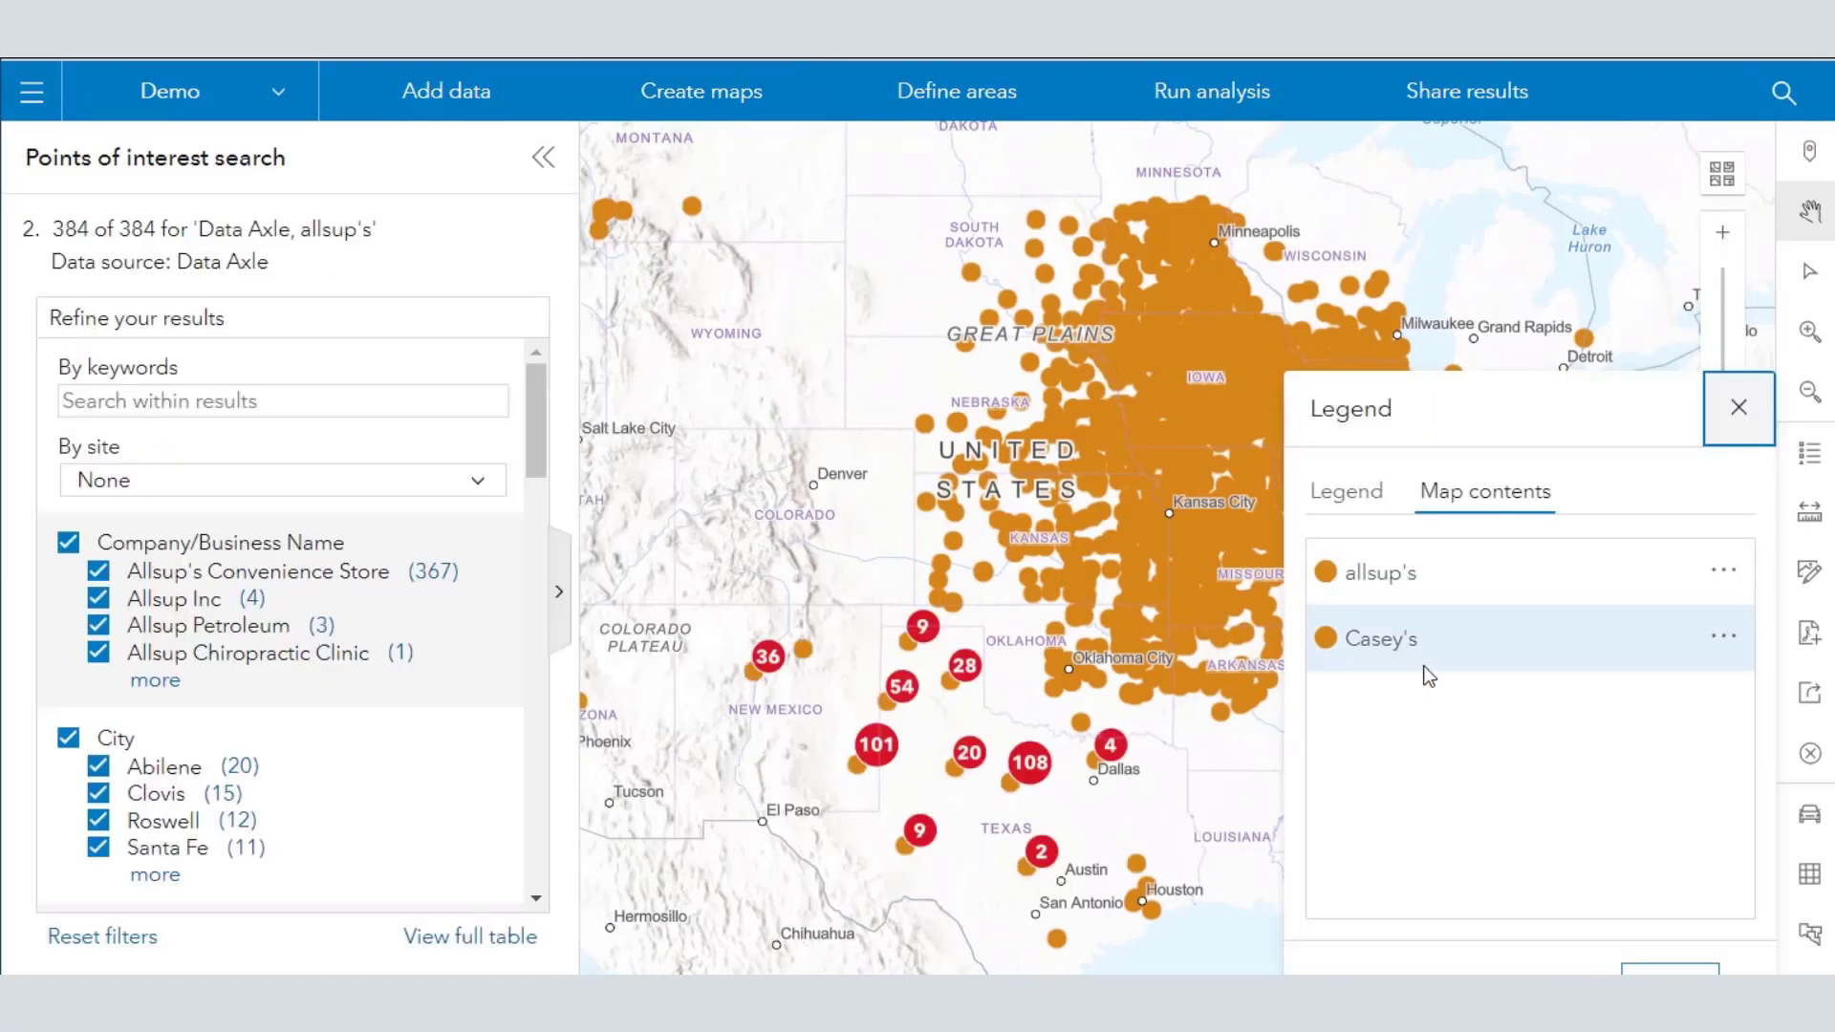
Turn off point clustering for the allsup's layer in the map contents
click(1350, 502)
click(1487, 511)
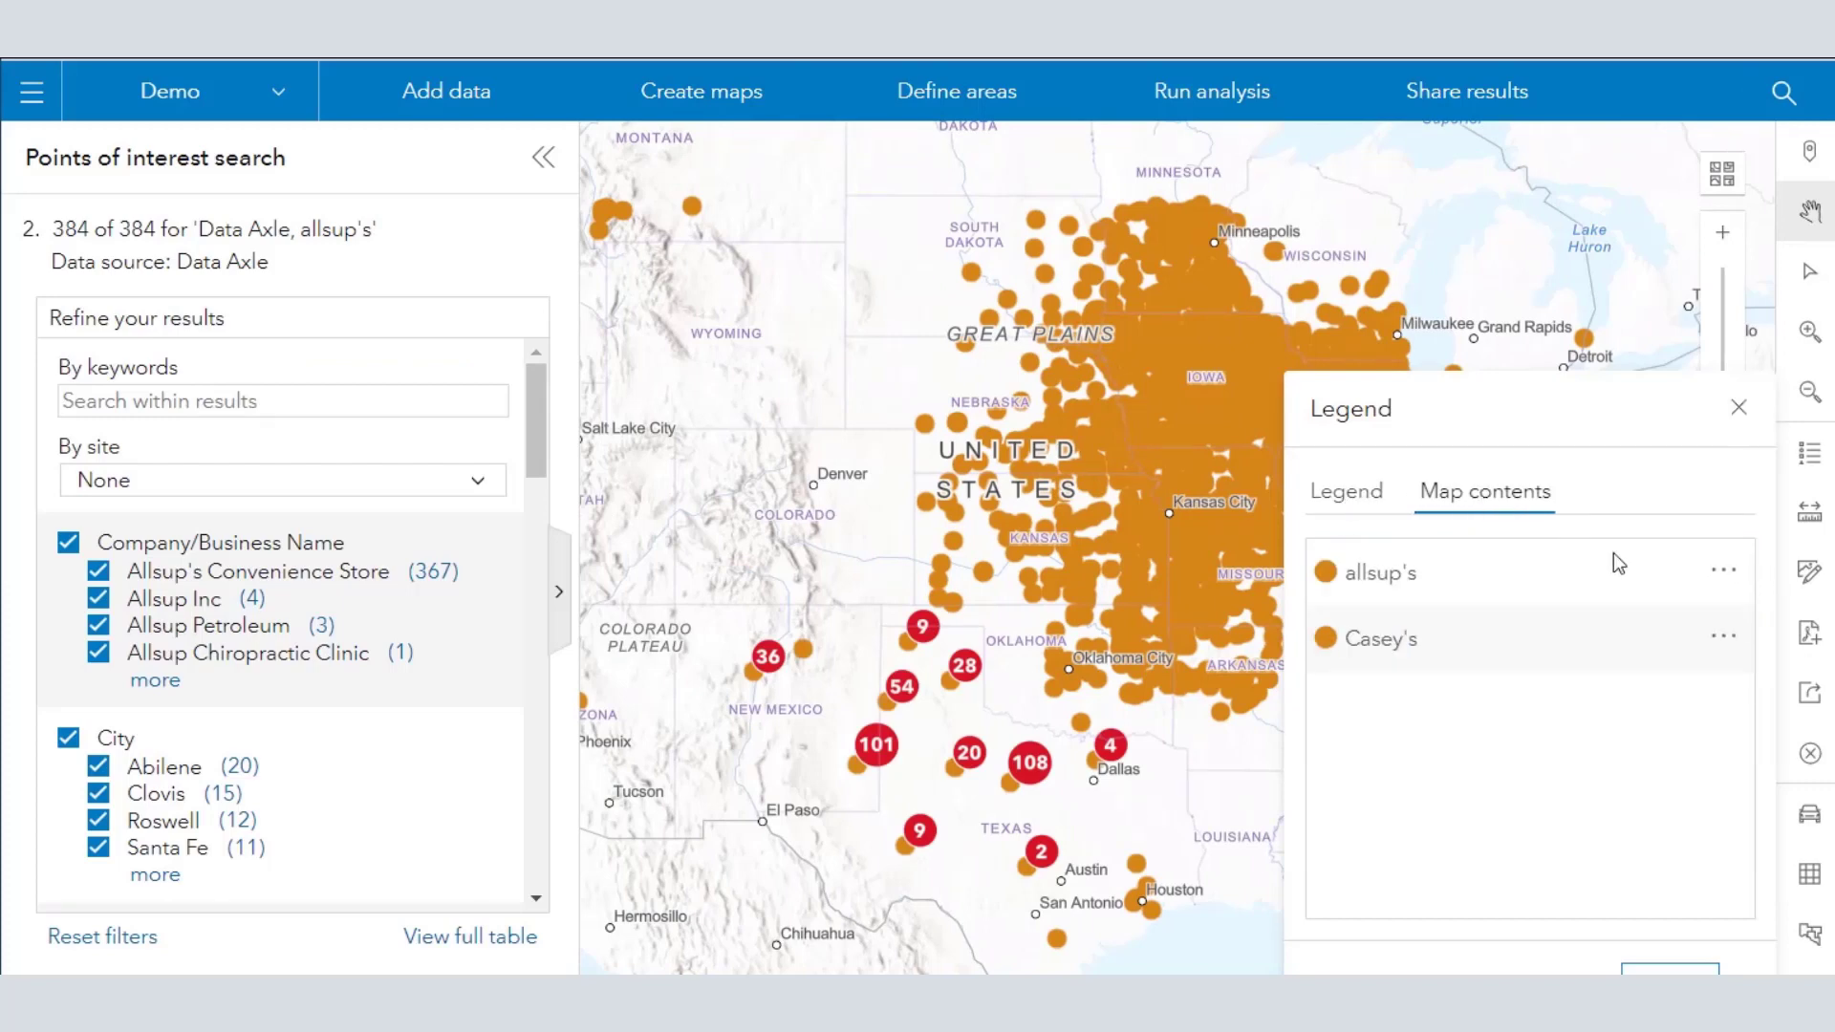
click(1720, 572)
click(1255, 755)
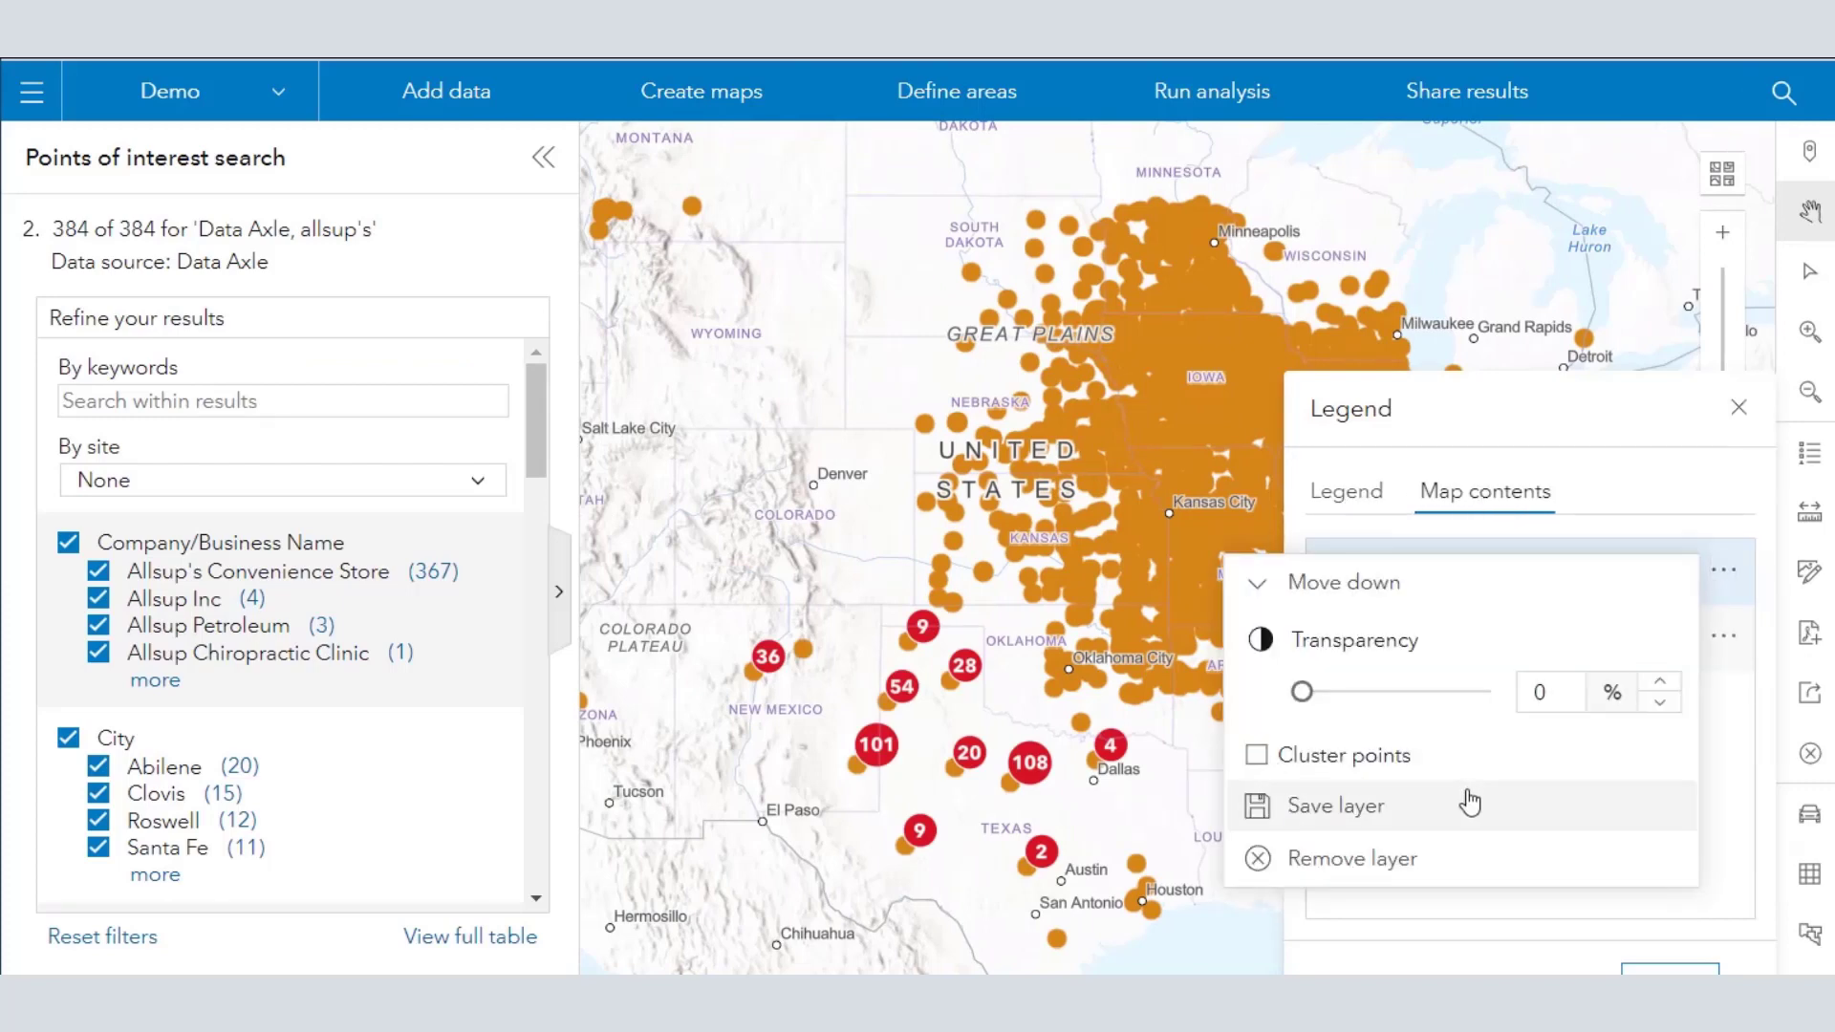
Change the allsup's point symbols to blue and finish the search, clearing the search pane and legend from the map
click(1376, 812)
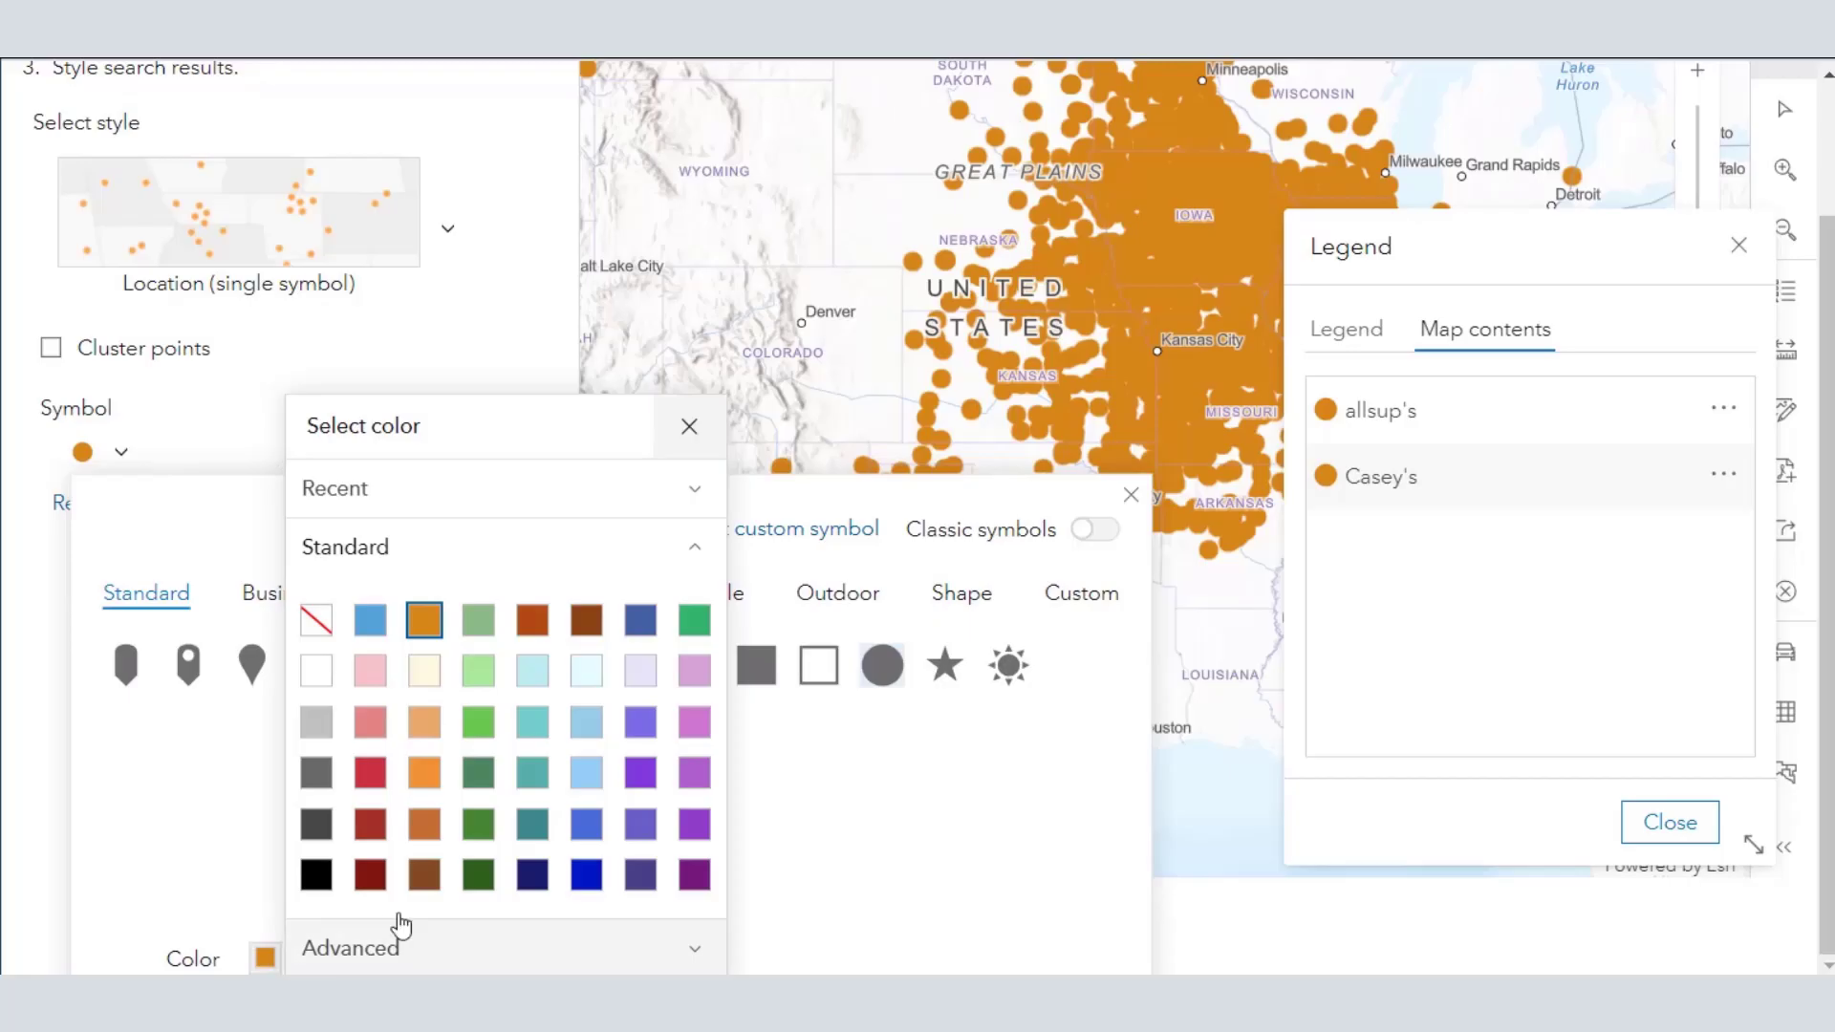
click(371, 621)
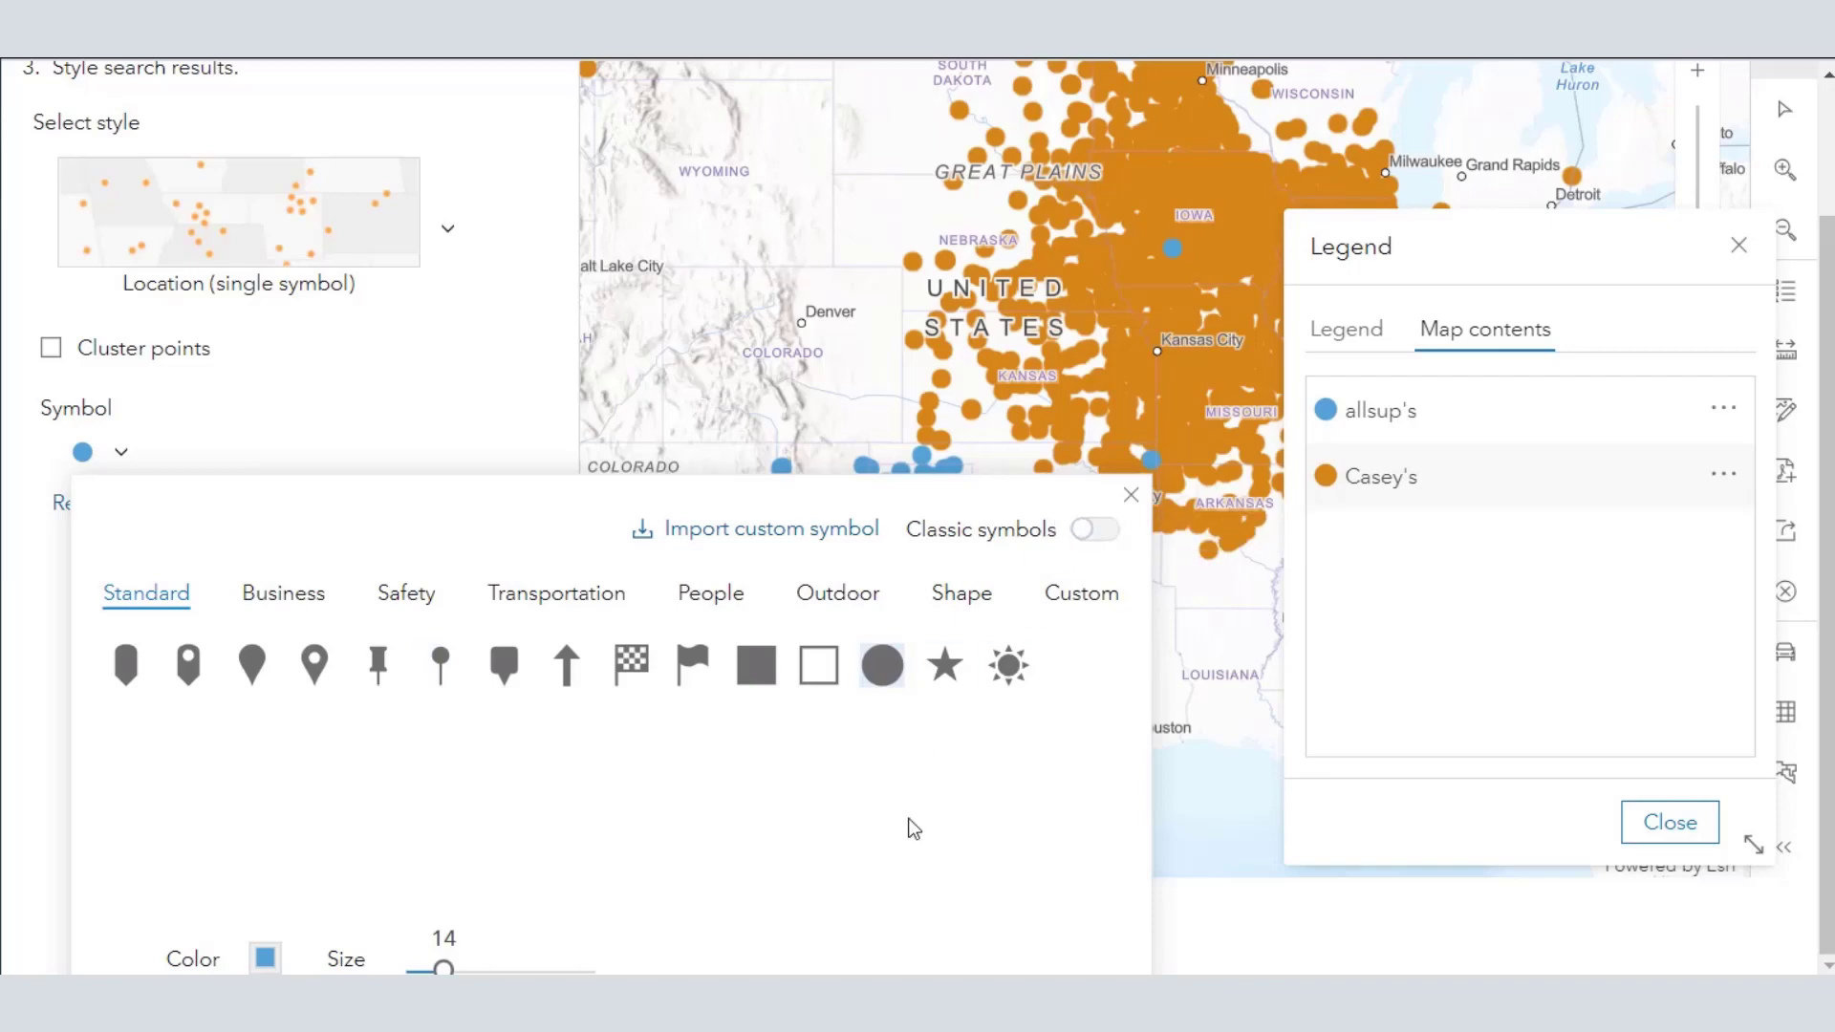
click(1130, 495)
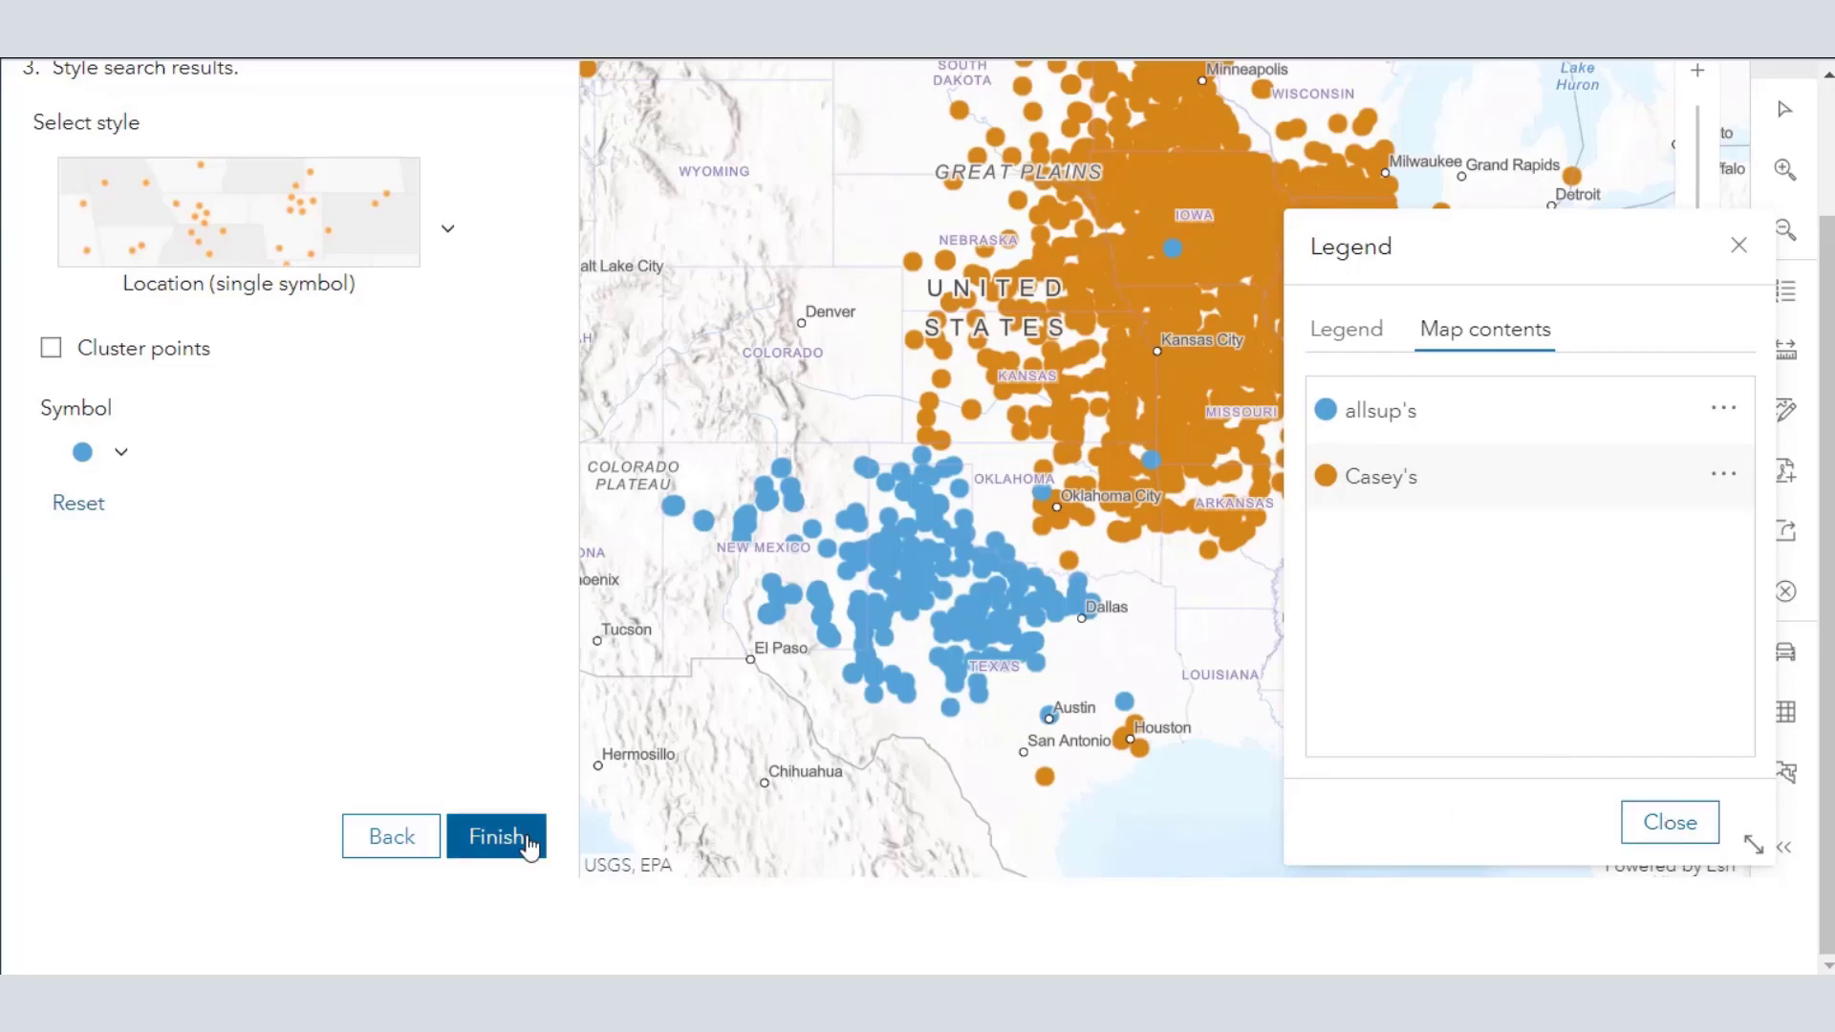
click(496, 837)
click(319, 553)
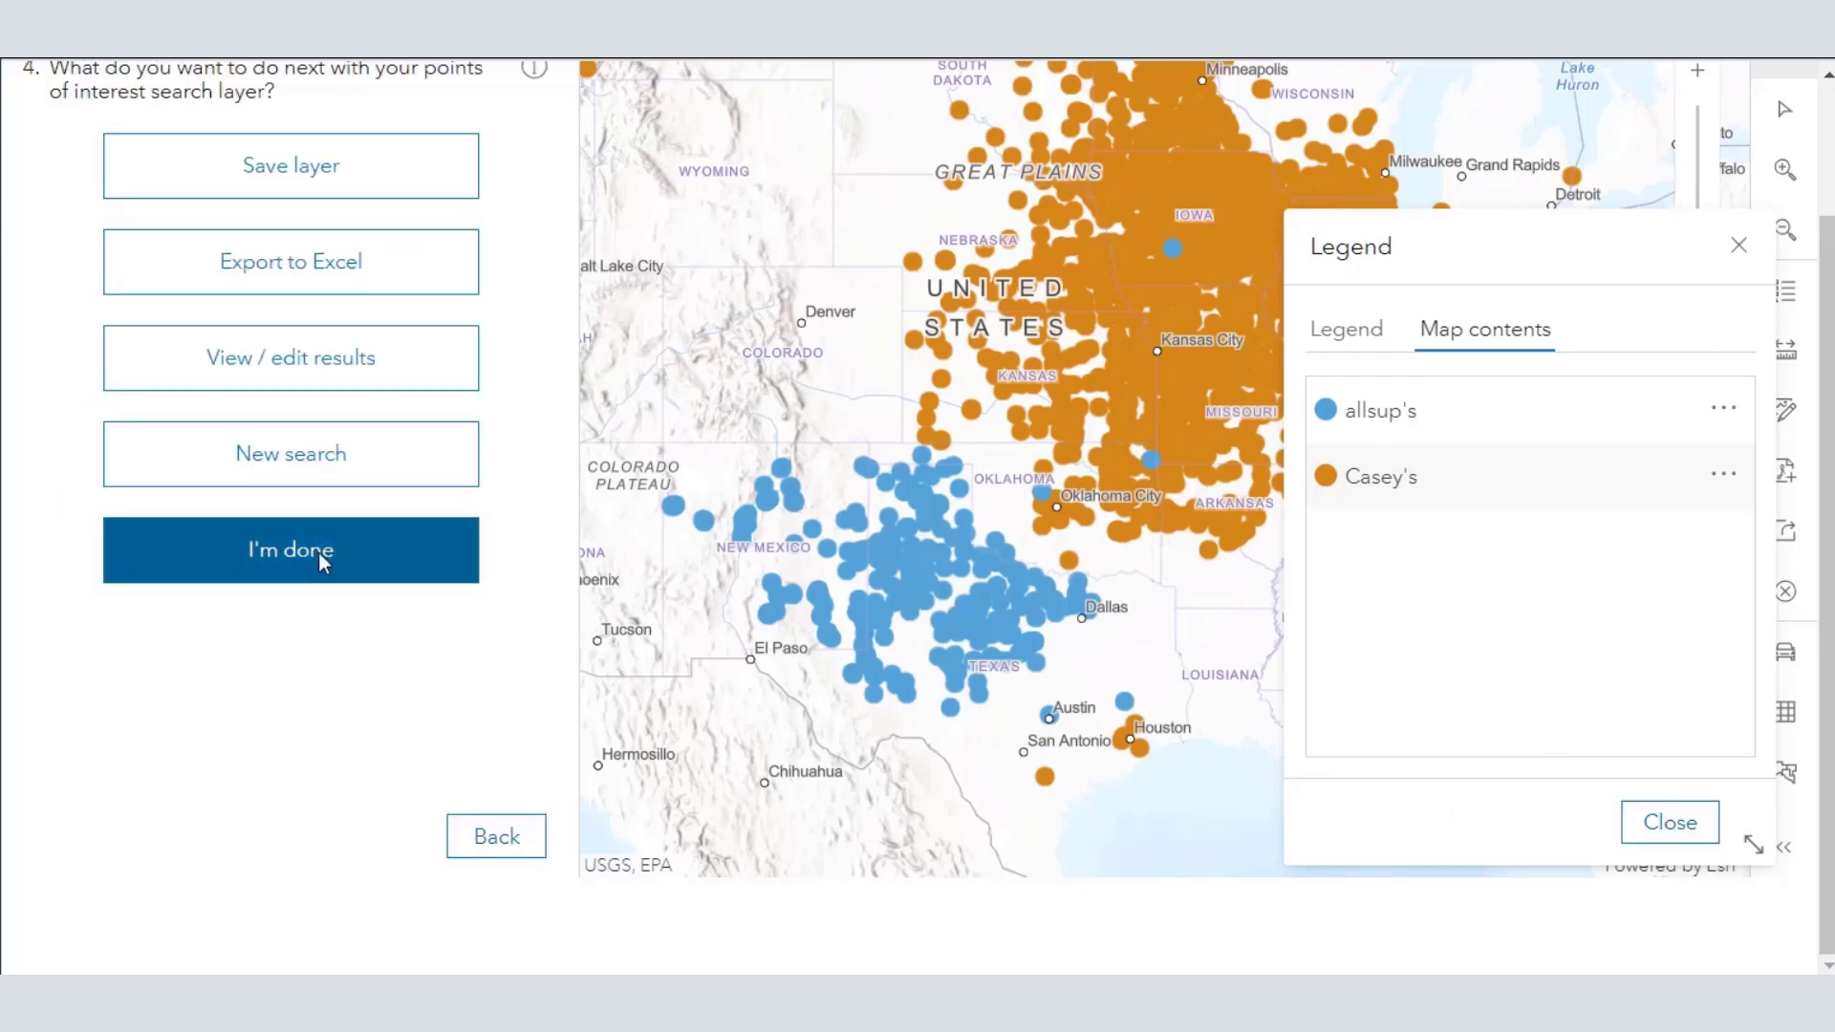
click(1639, 824)
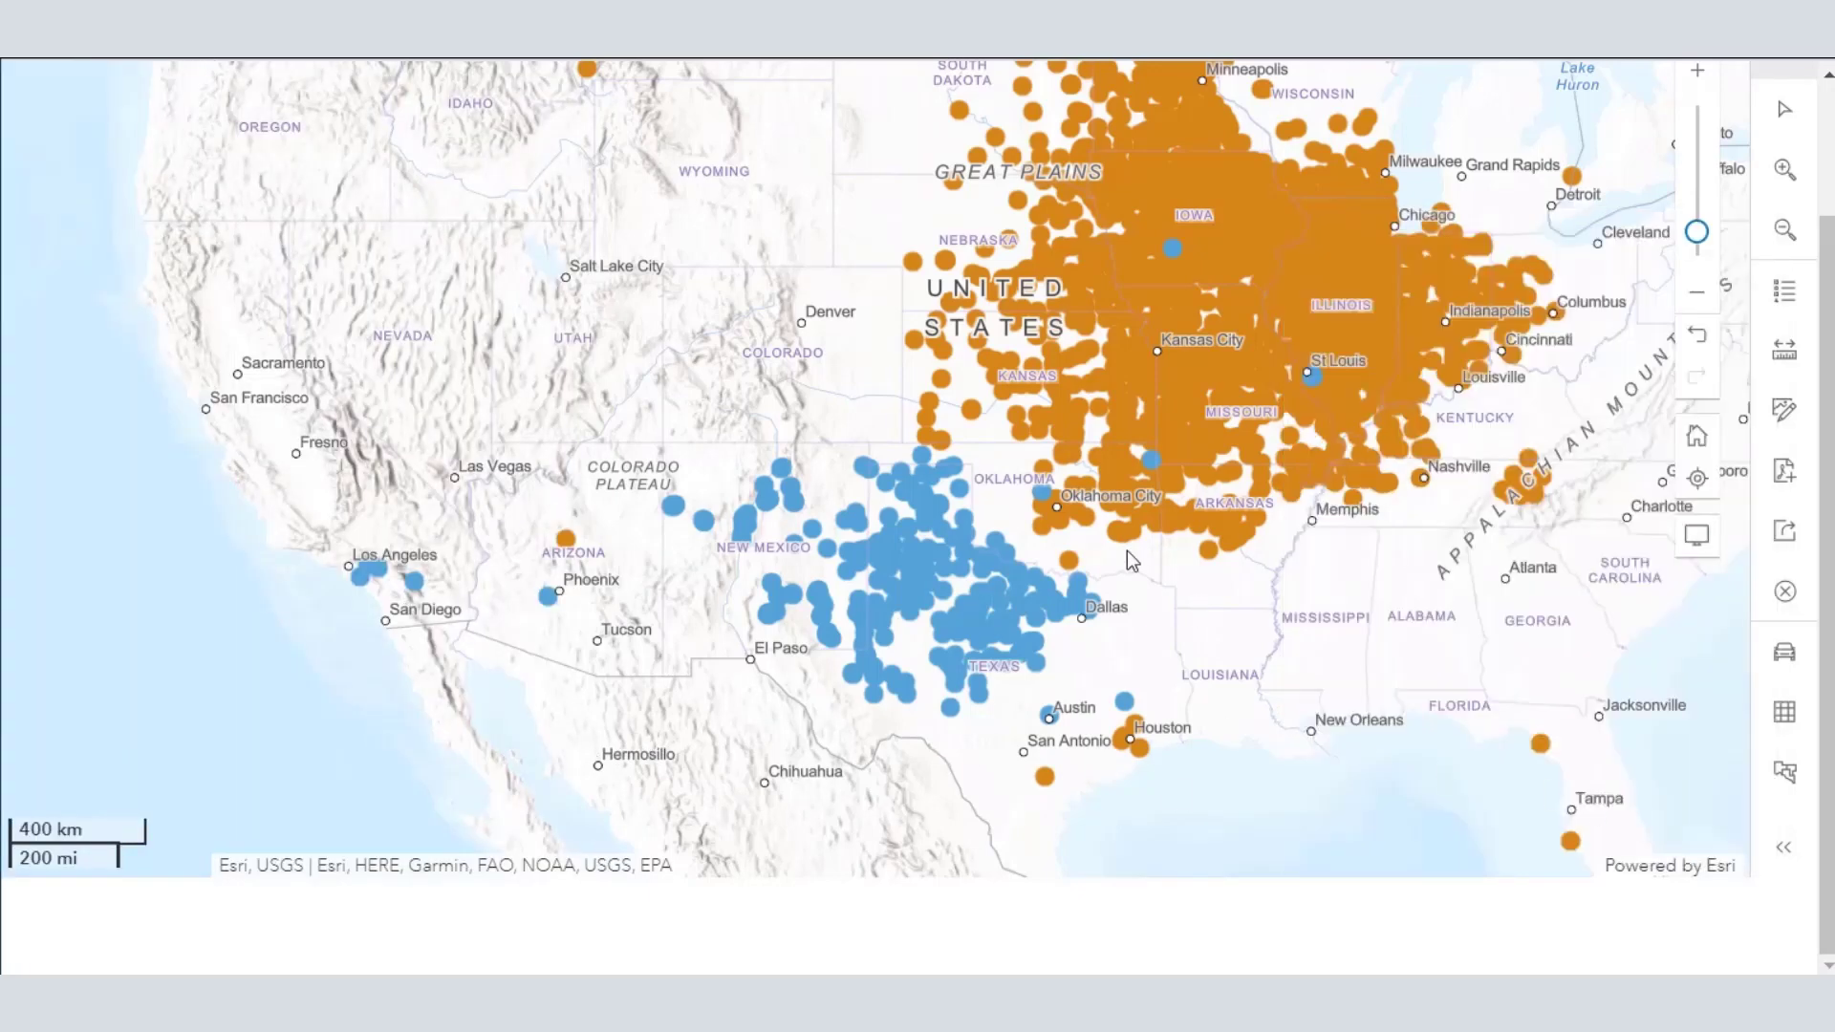
Examine how the blue Allsup's locations are distributed across Texas and New Mexico, with a close look at Lubbock and Clovis
scroll(1085, 491, up, 1)
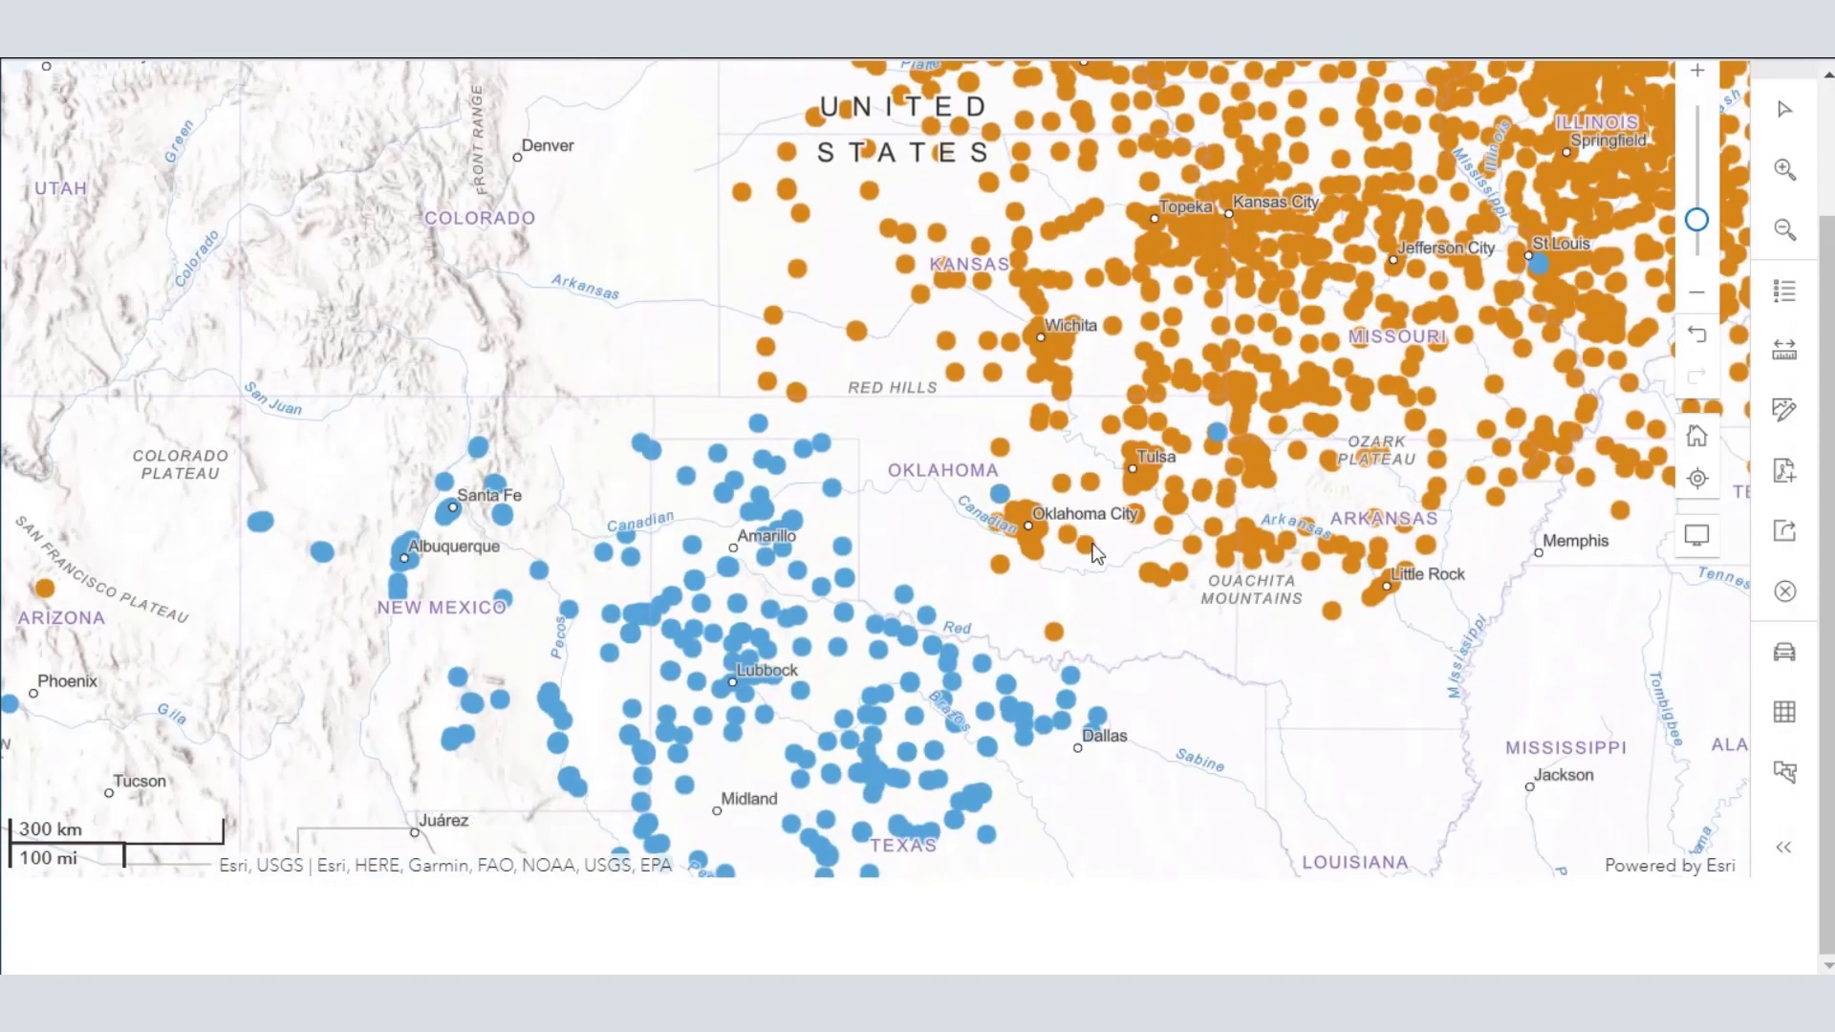
scroll(1095, 554, down, 1)
drag(1144, 616, 1041, 635)
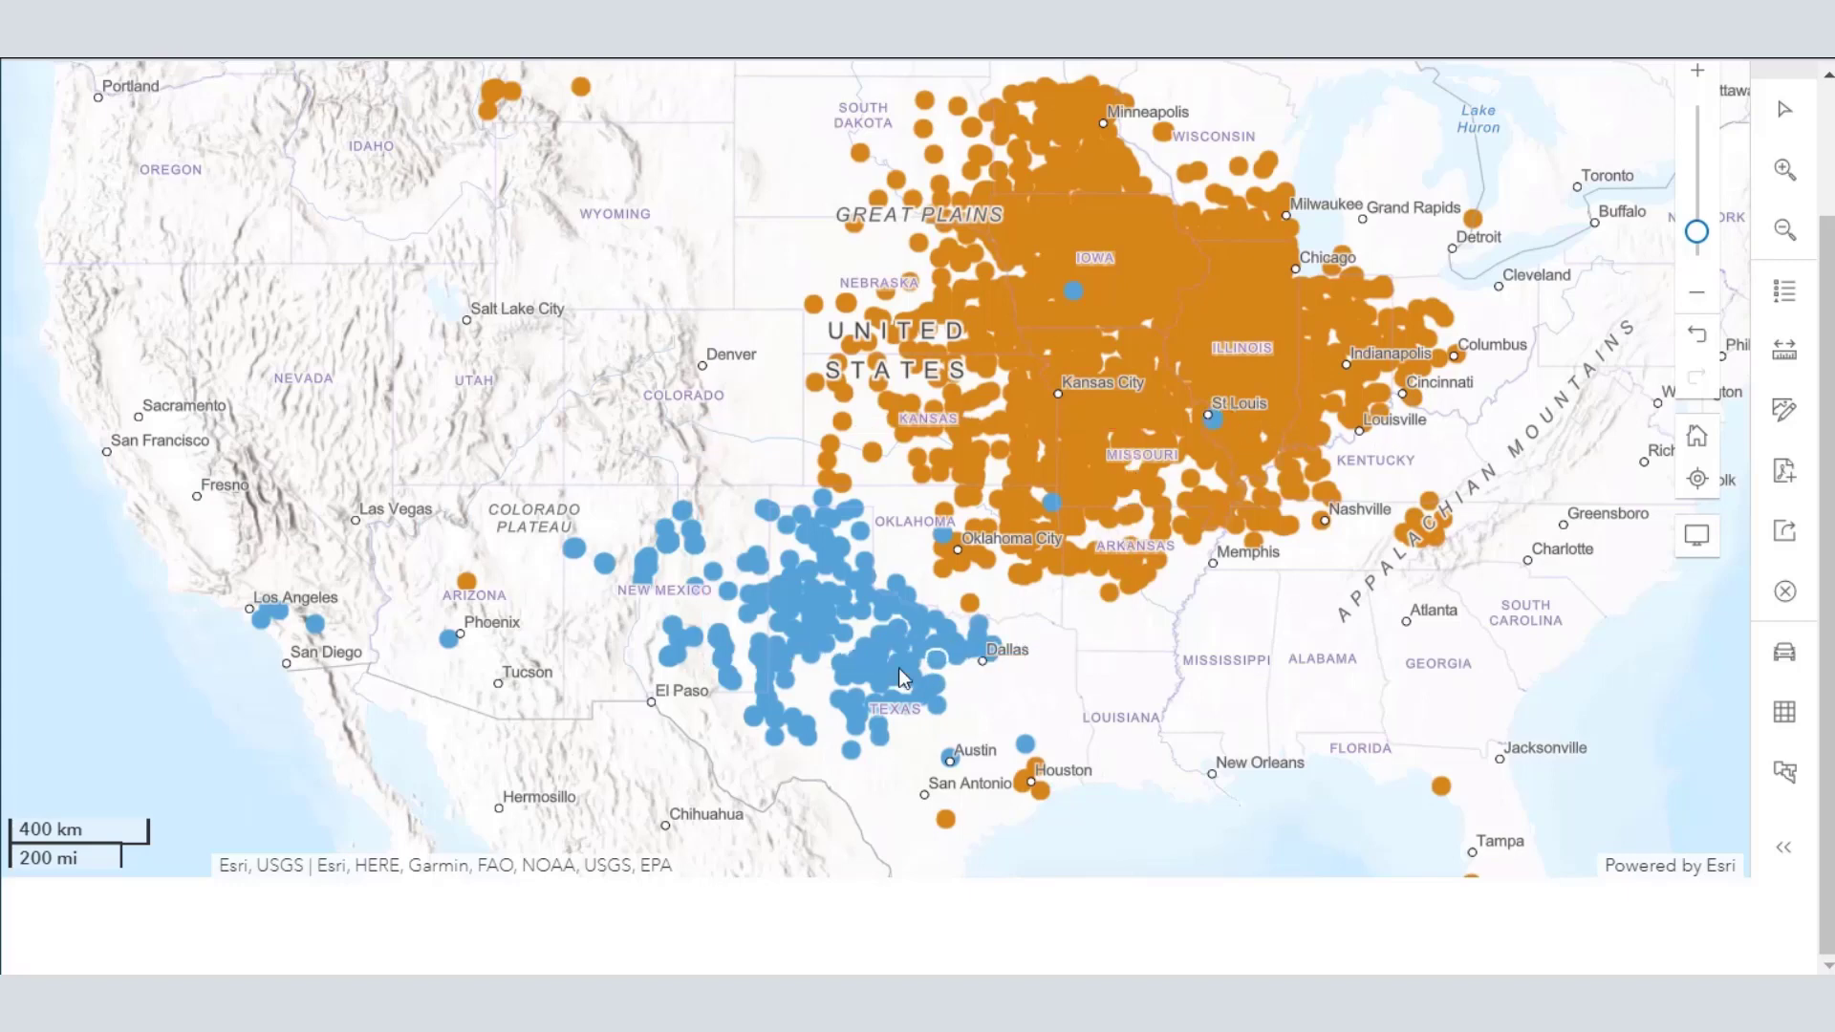
scroll(850, 661, up, 5)
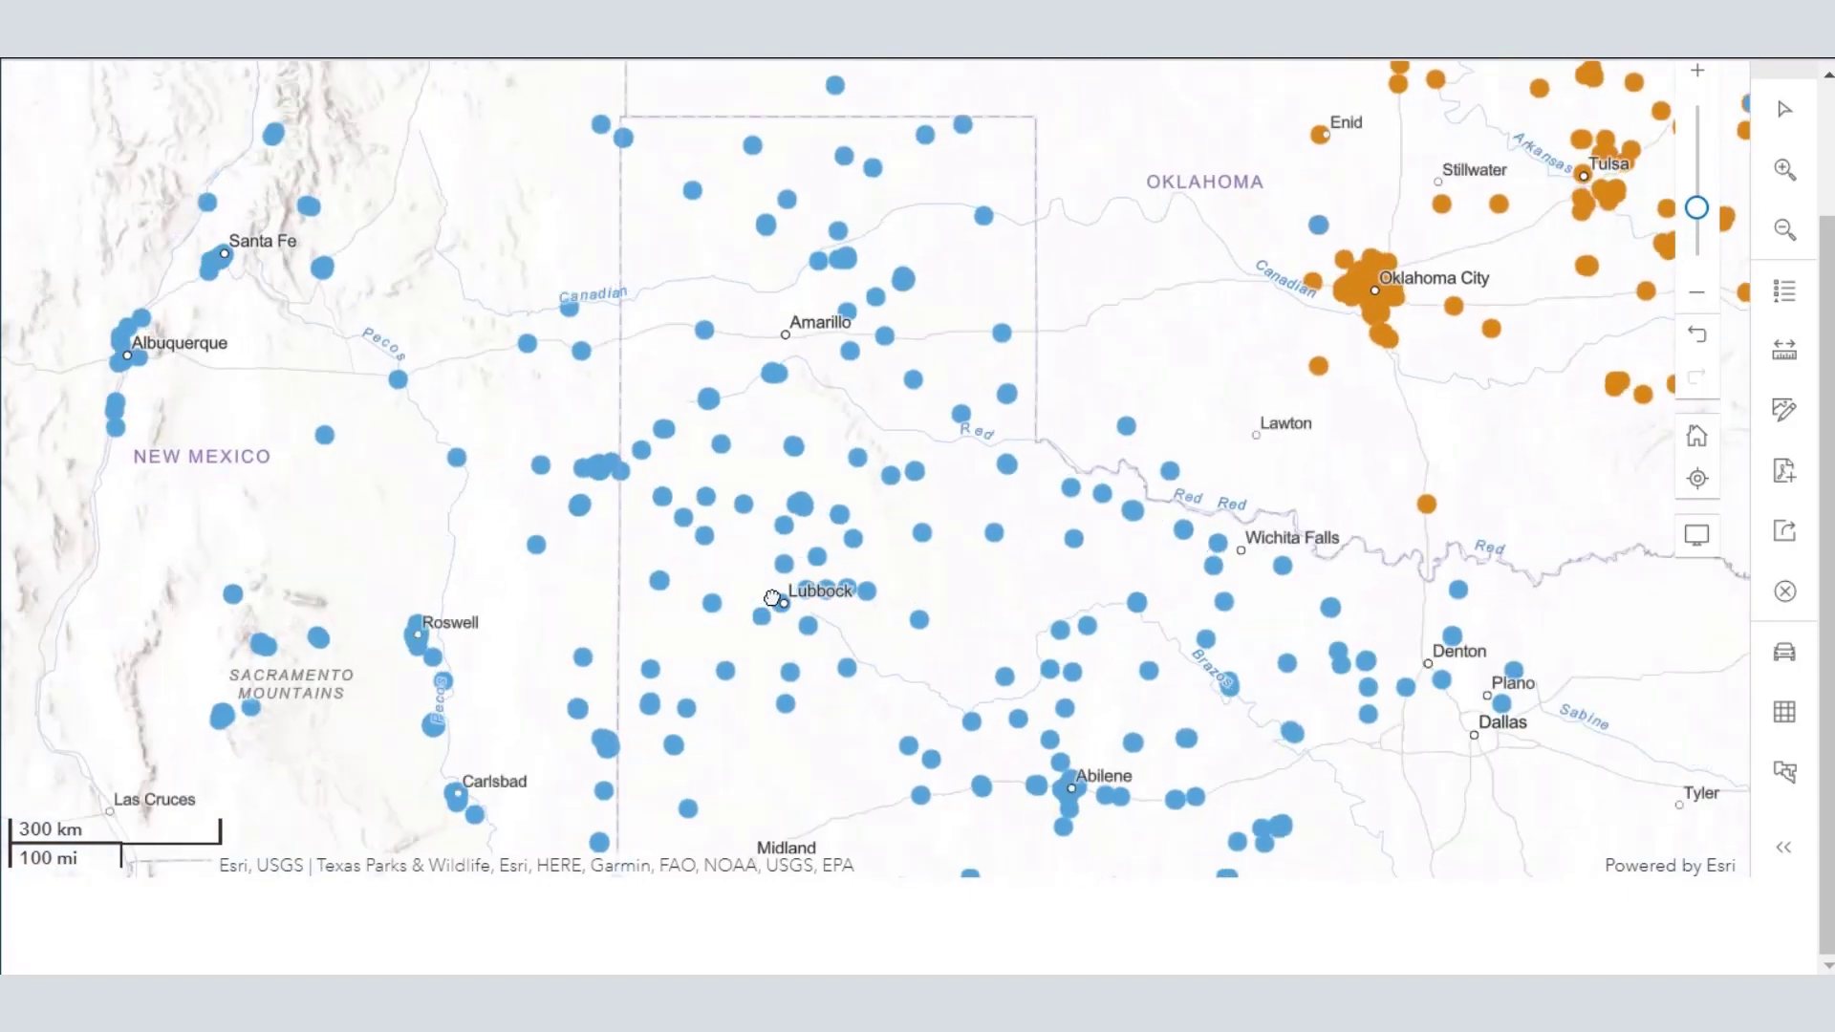
scroll(776, 597, up, 5)
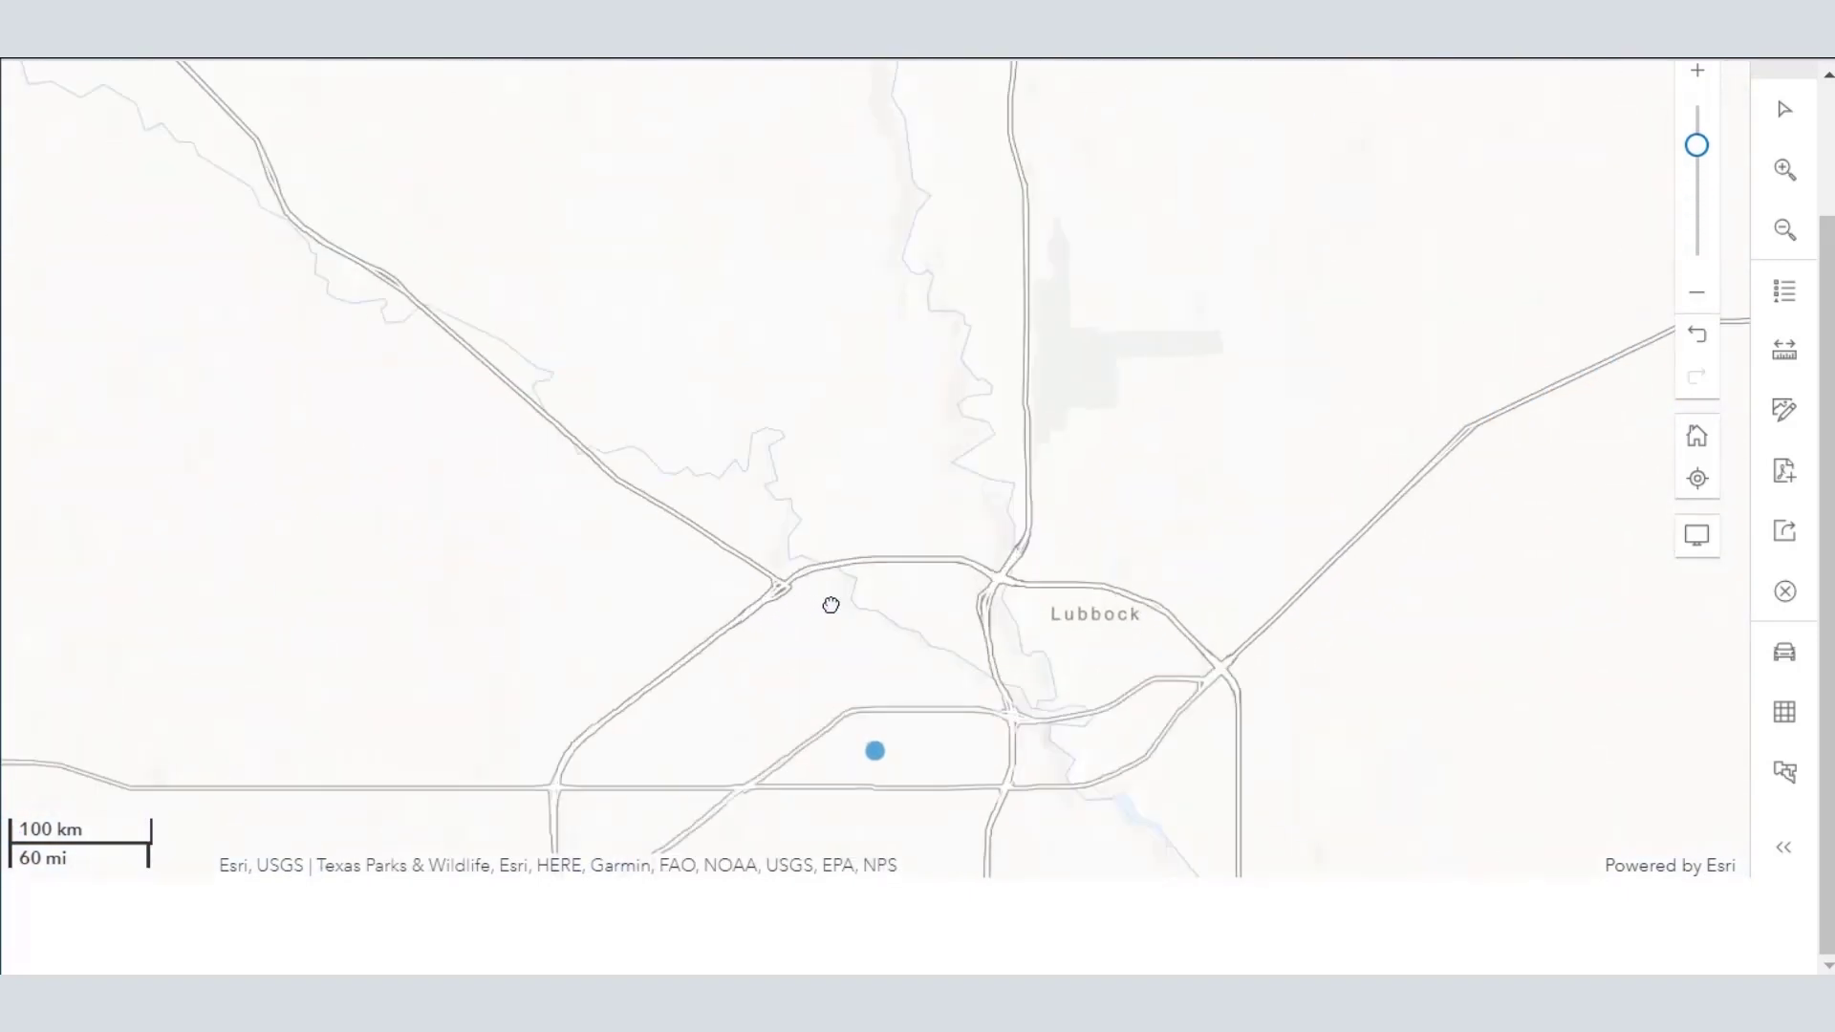
drag(812, 307, 816, 158)
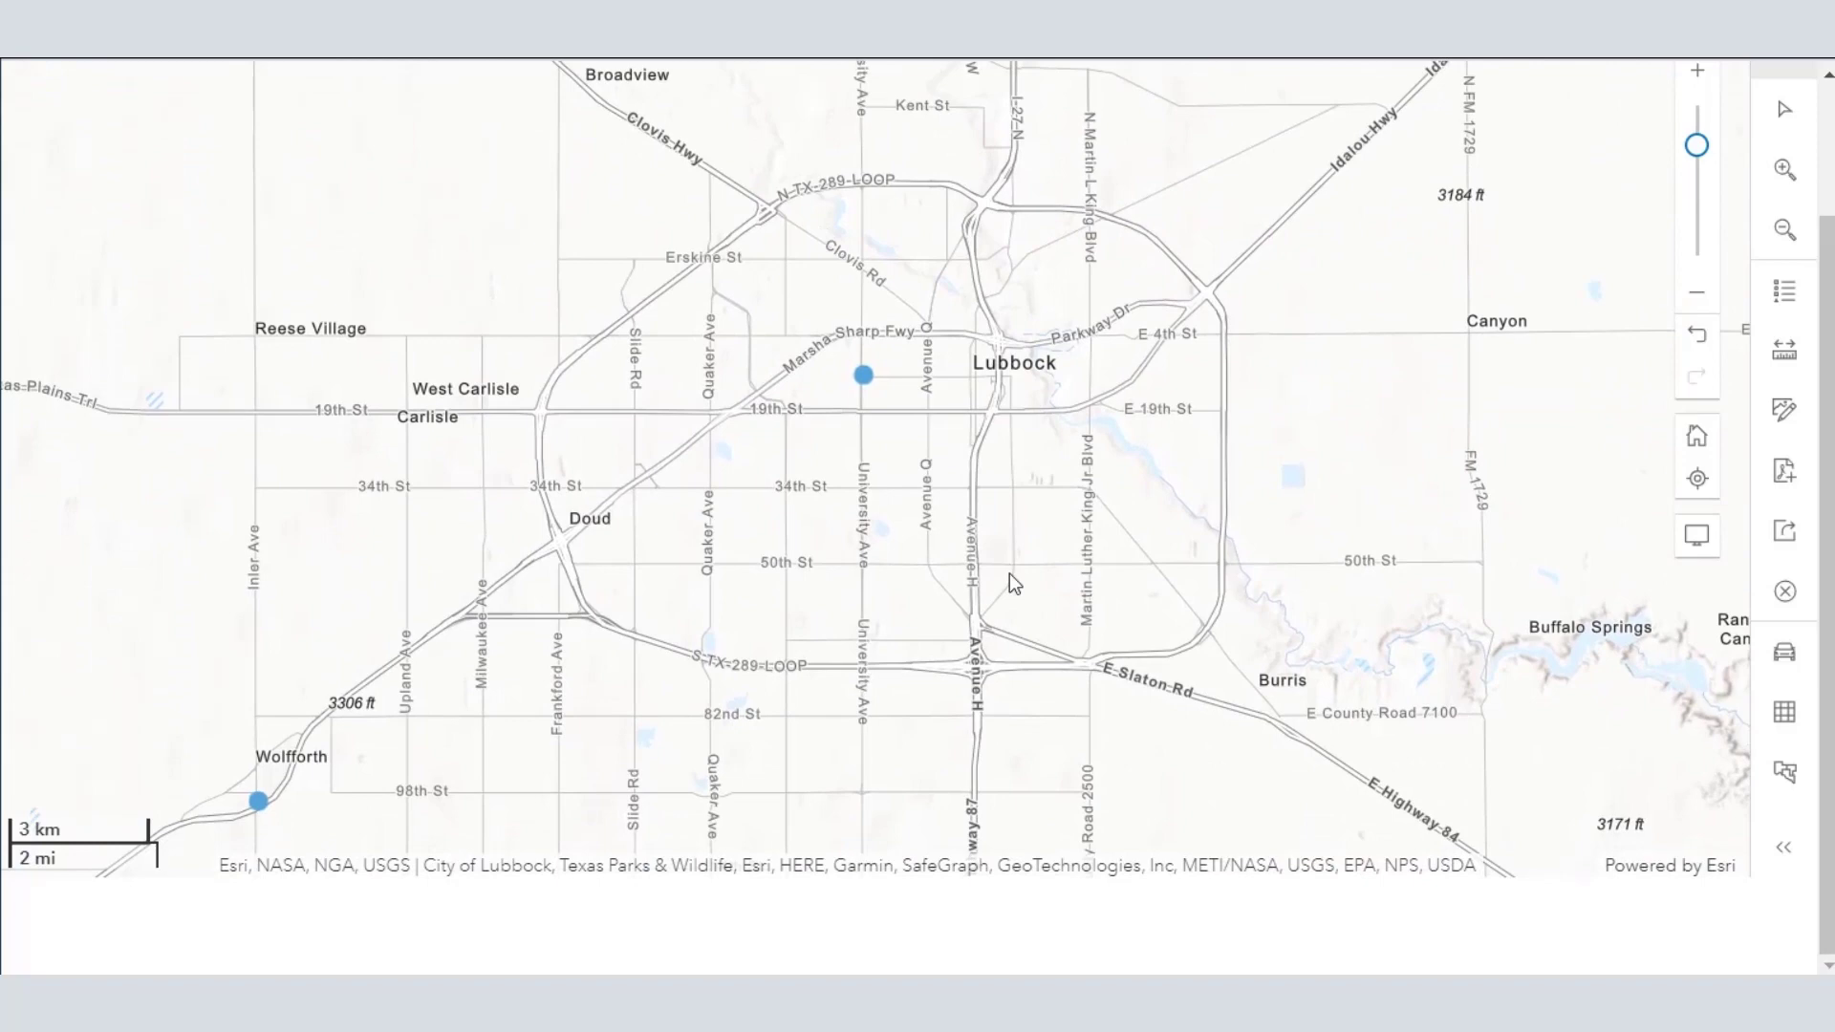
scroll(1011, 575, down, 4)
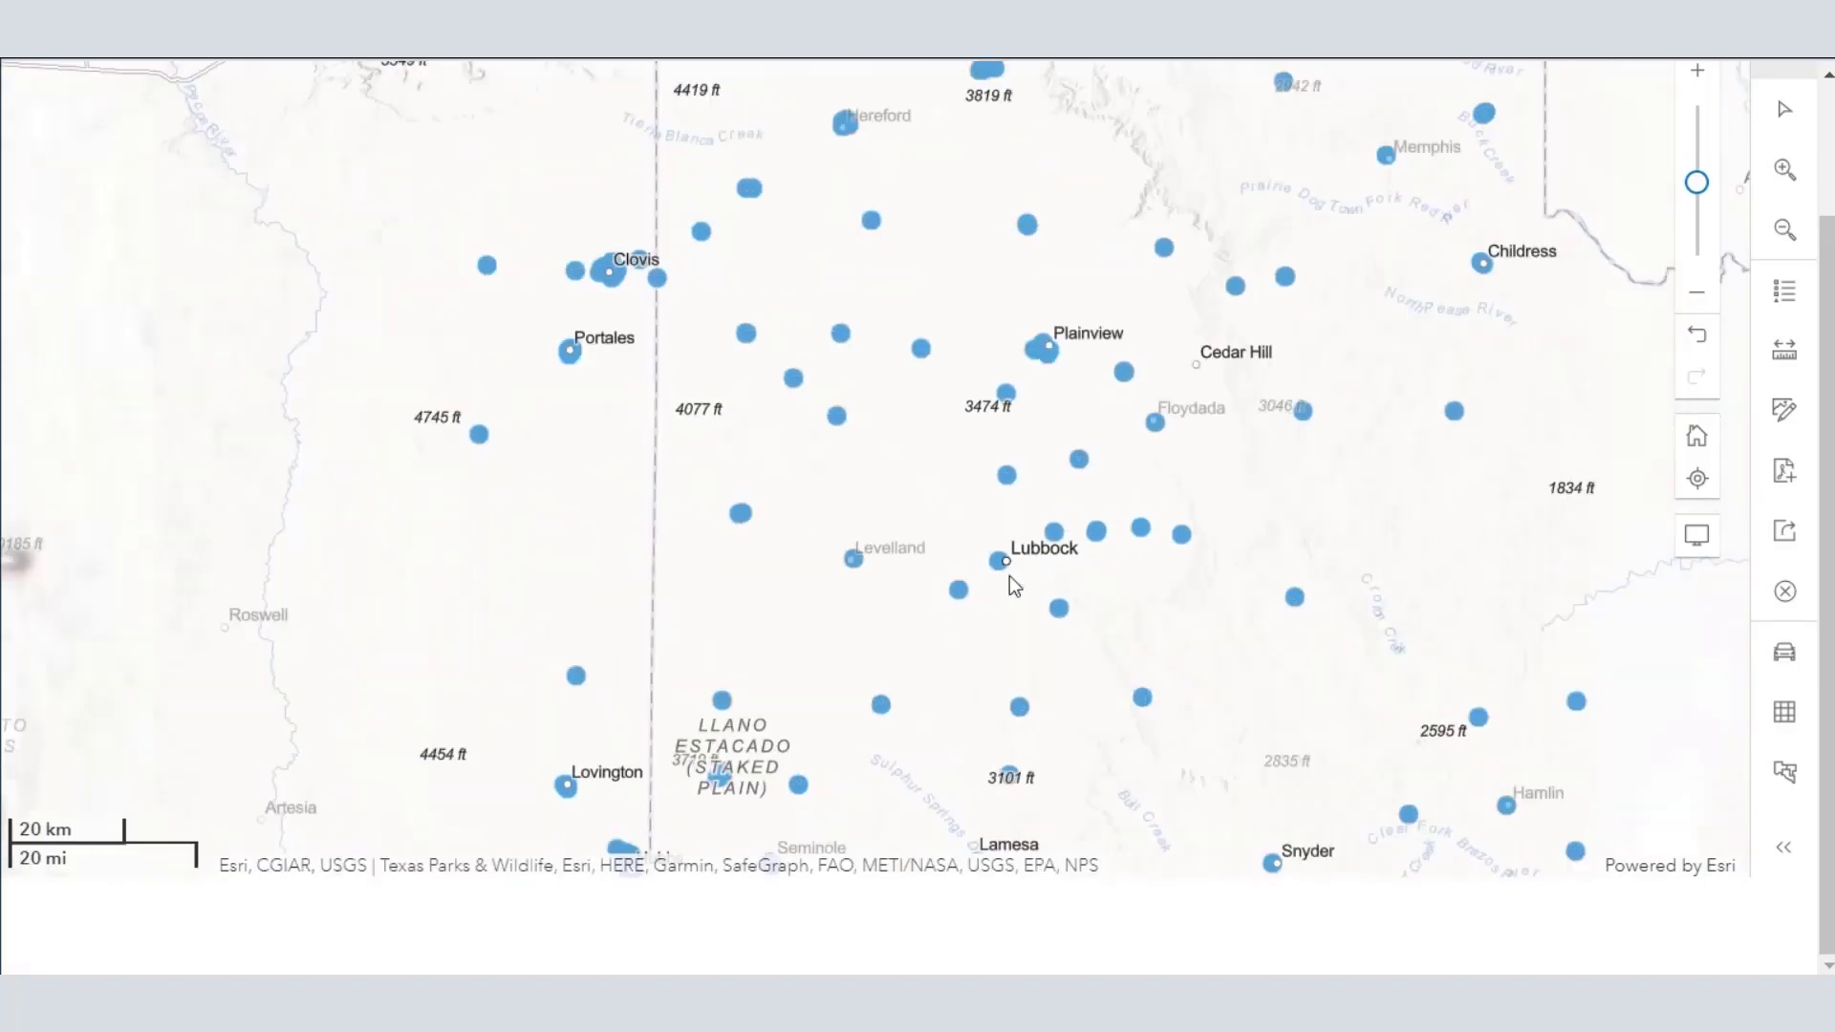
scroll(1011, 578, down, 1)
scroll(650, 323, up, 4)
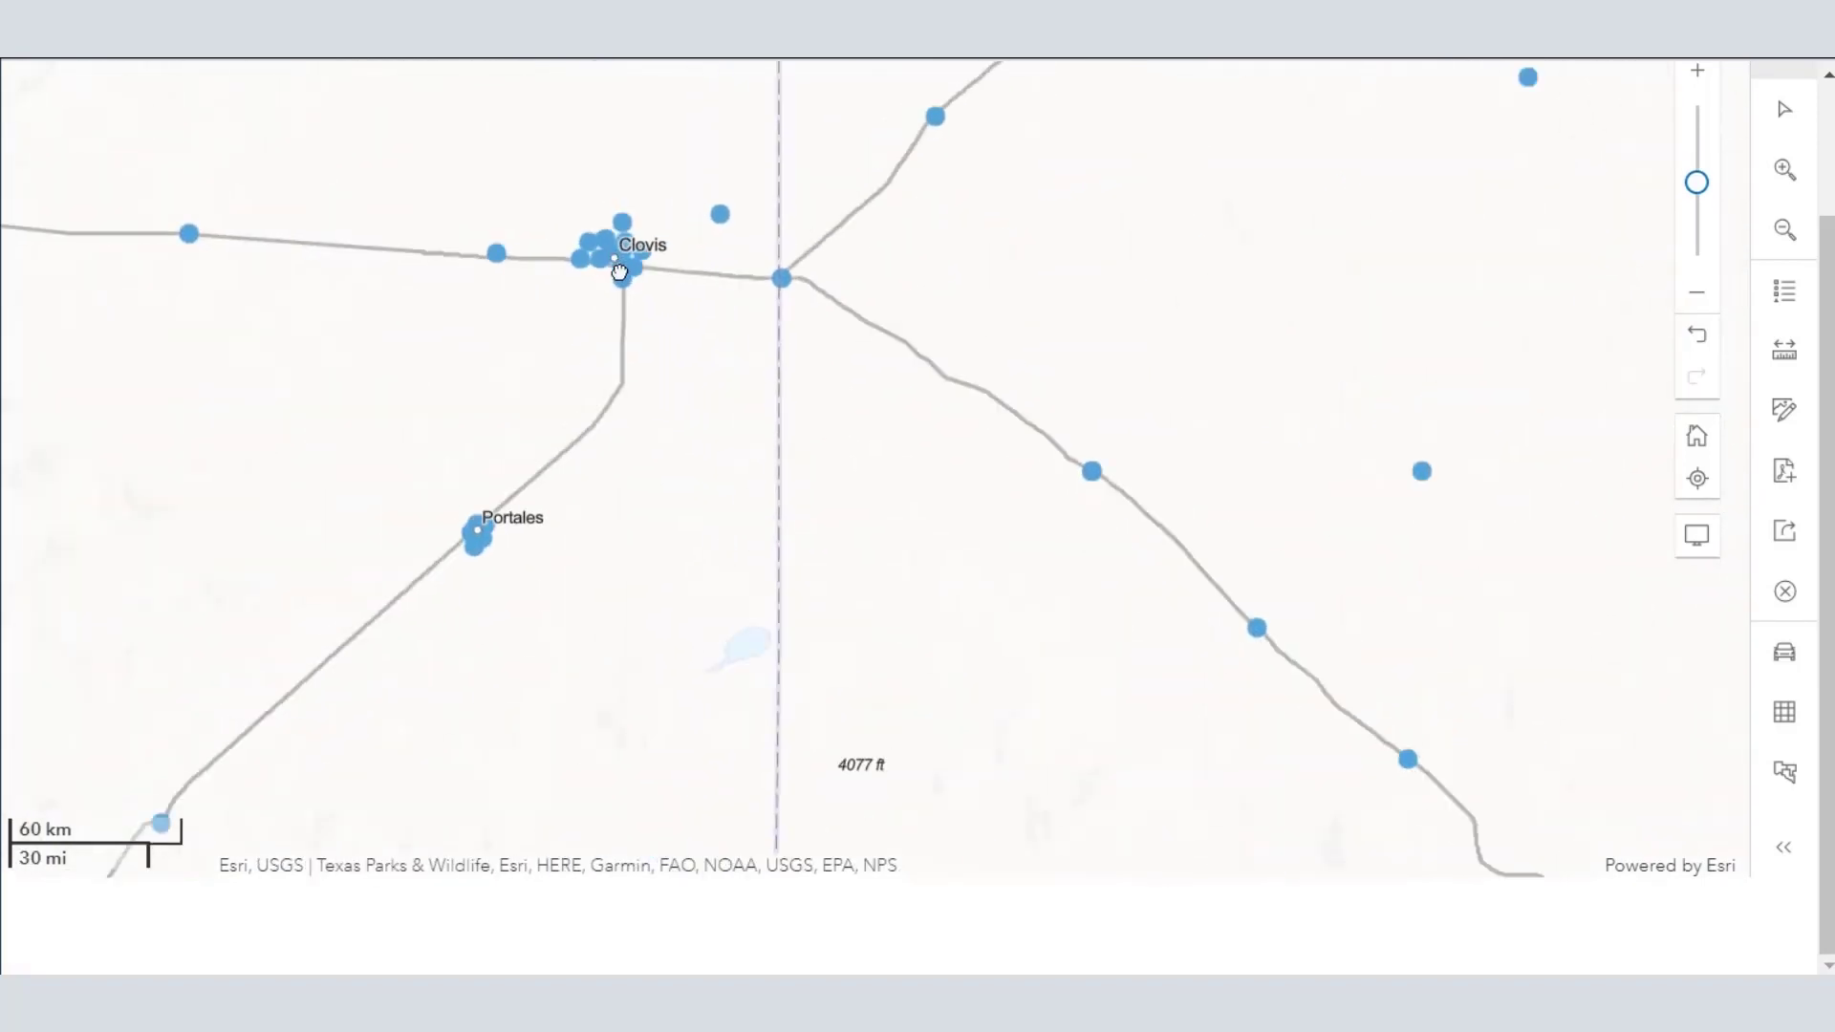
drag(688, 403, 921, 750)
scroll(845, 650, up, 3)
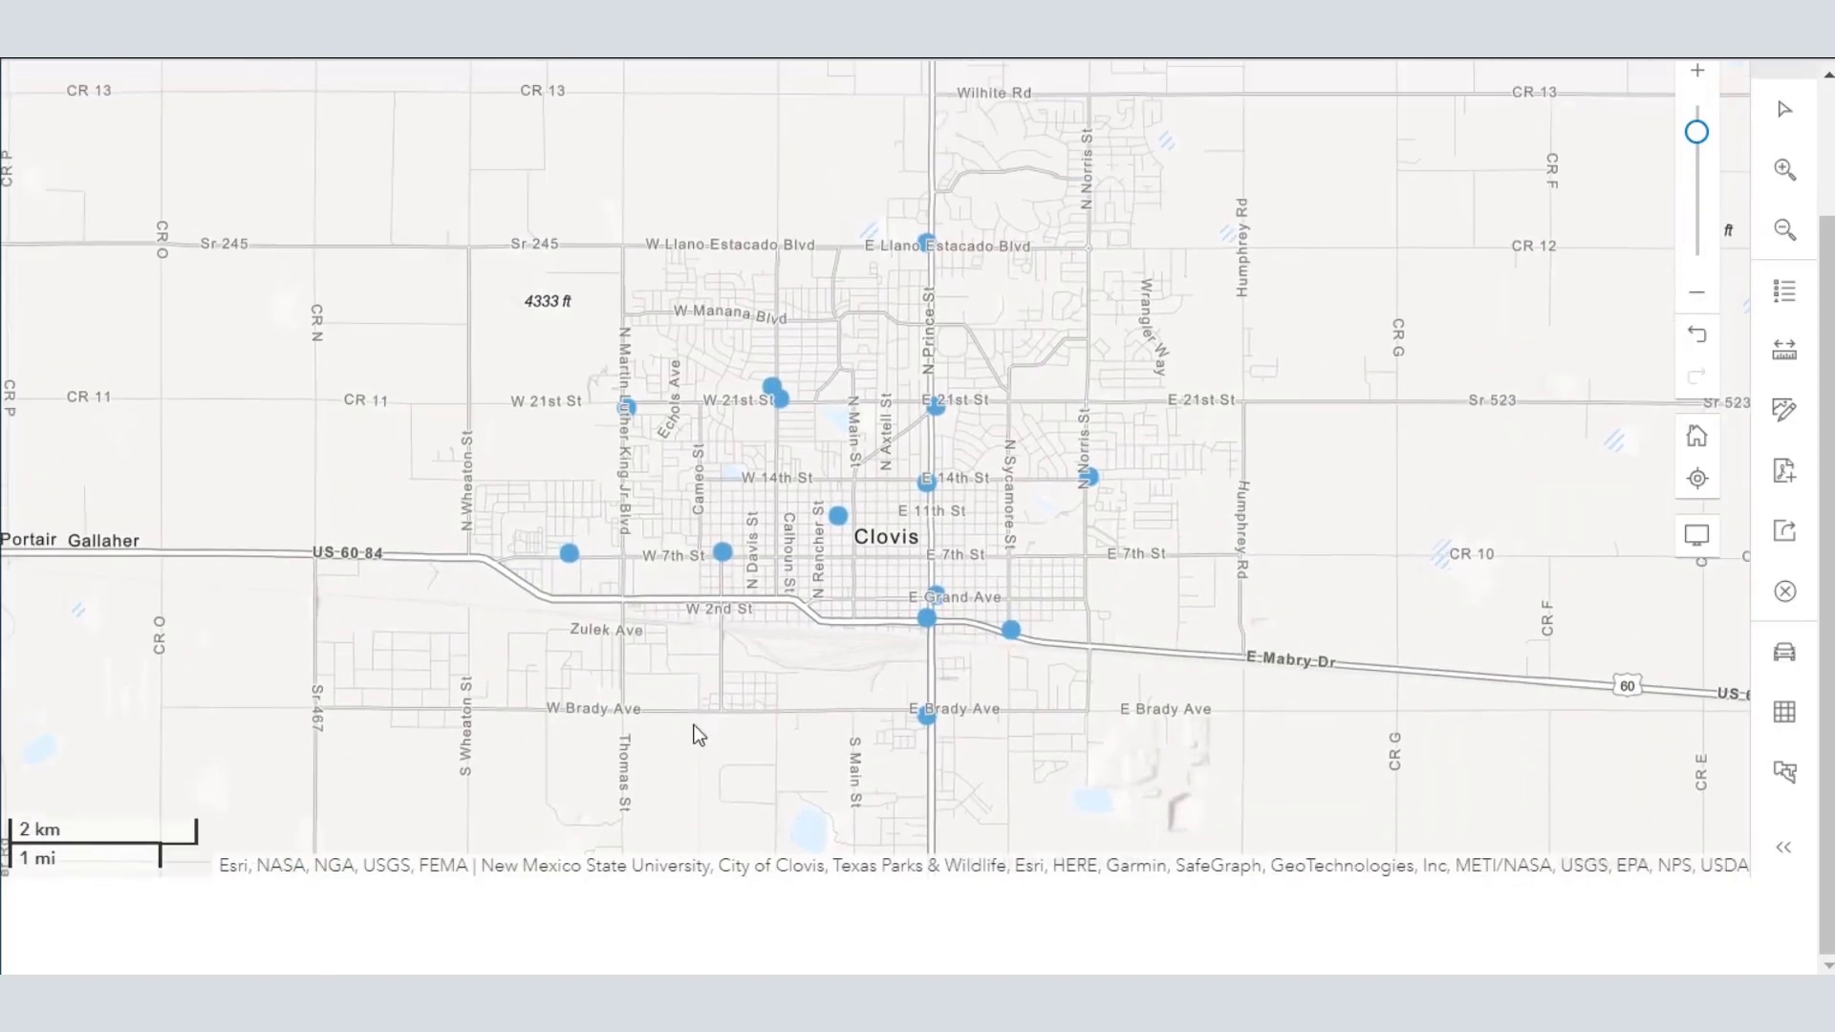
scroll(816, 616, down, 6)
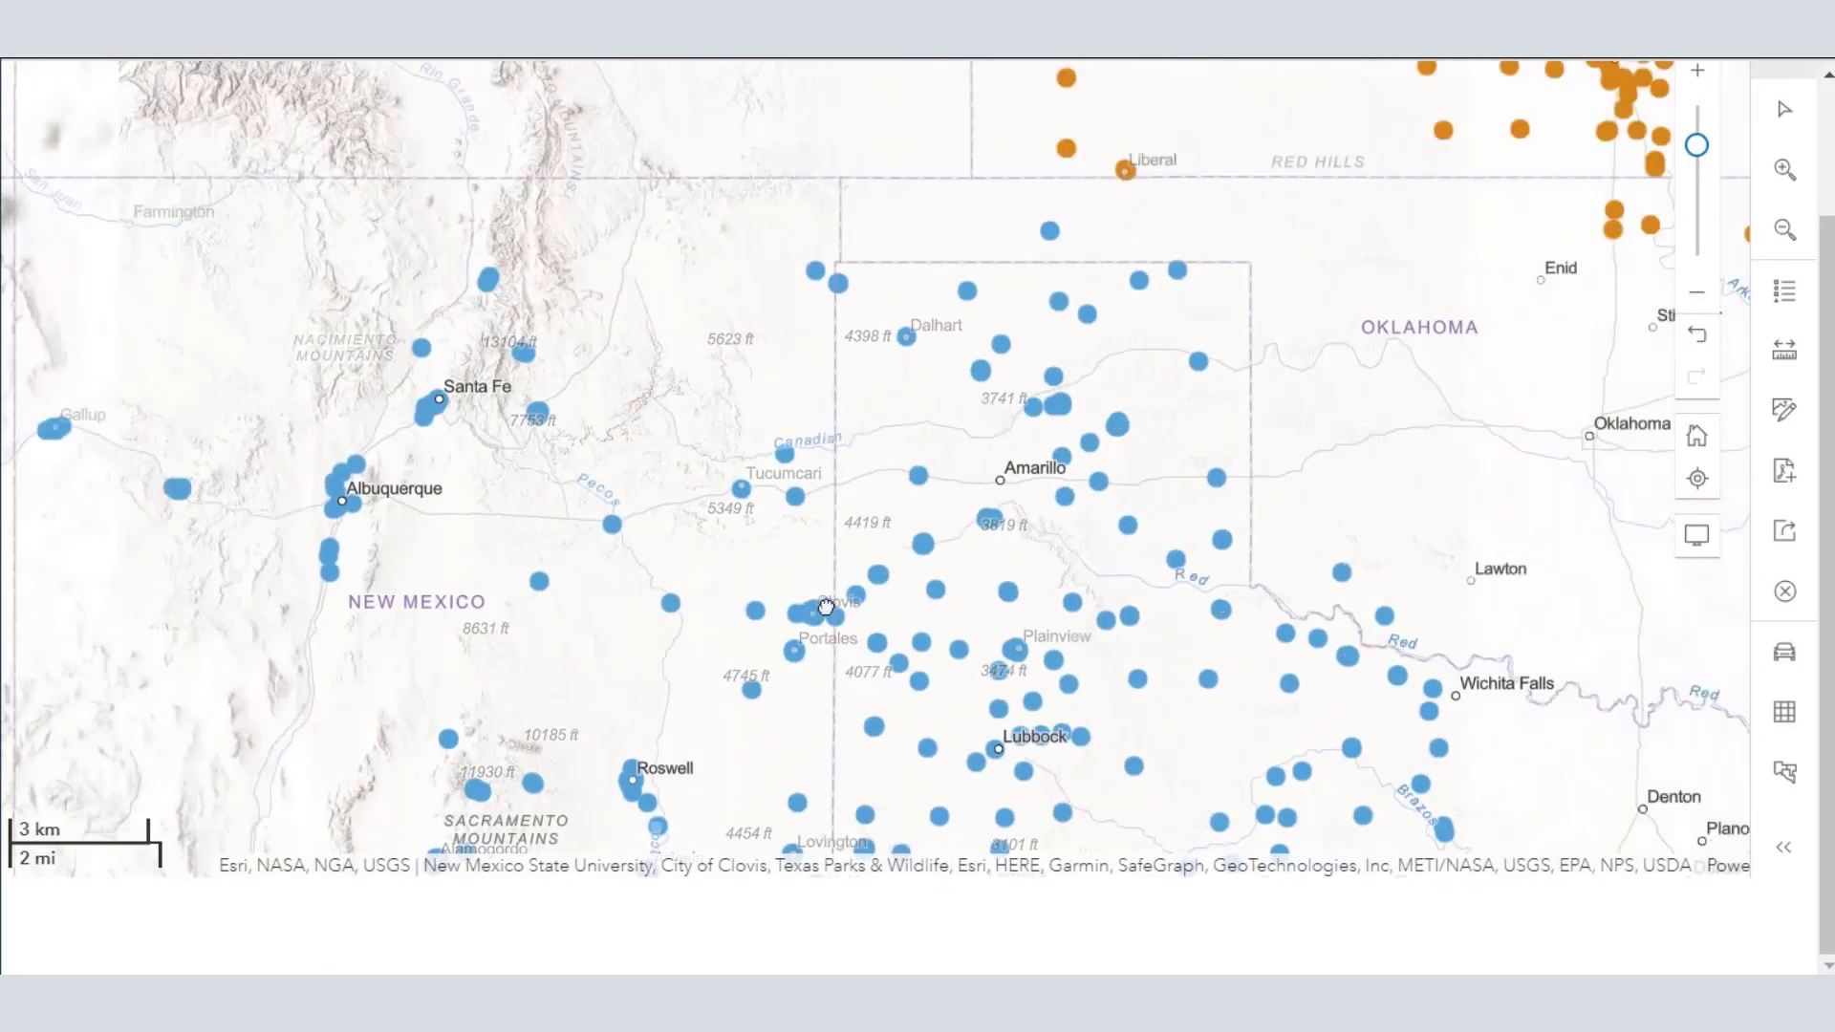
Examine the spread of the orange Casey's locations from Kansas to Iowa and closely around Omaha
drag(1133, 469, 690, 746)
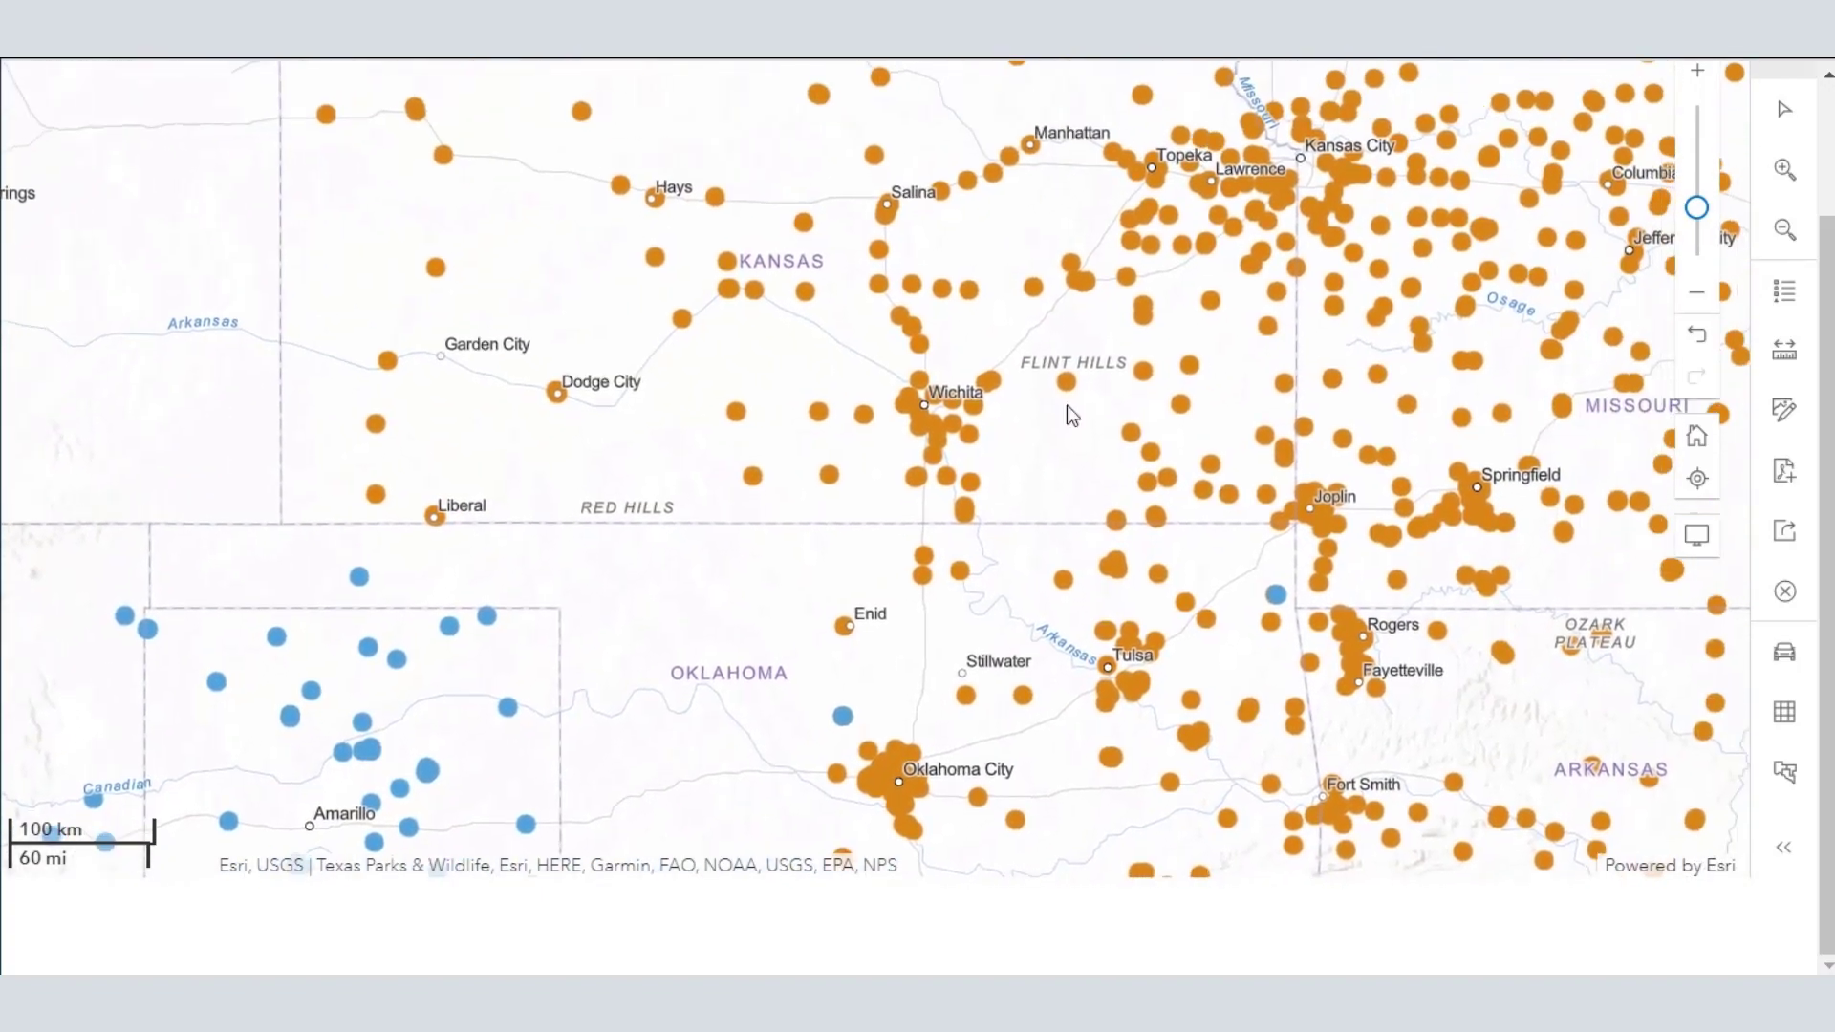
drag(1069, 406, 690, 710)
drag(1158, 342, 907, 613)
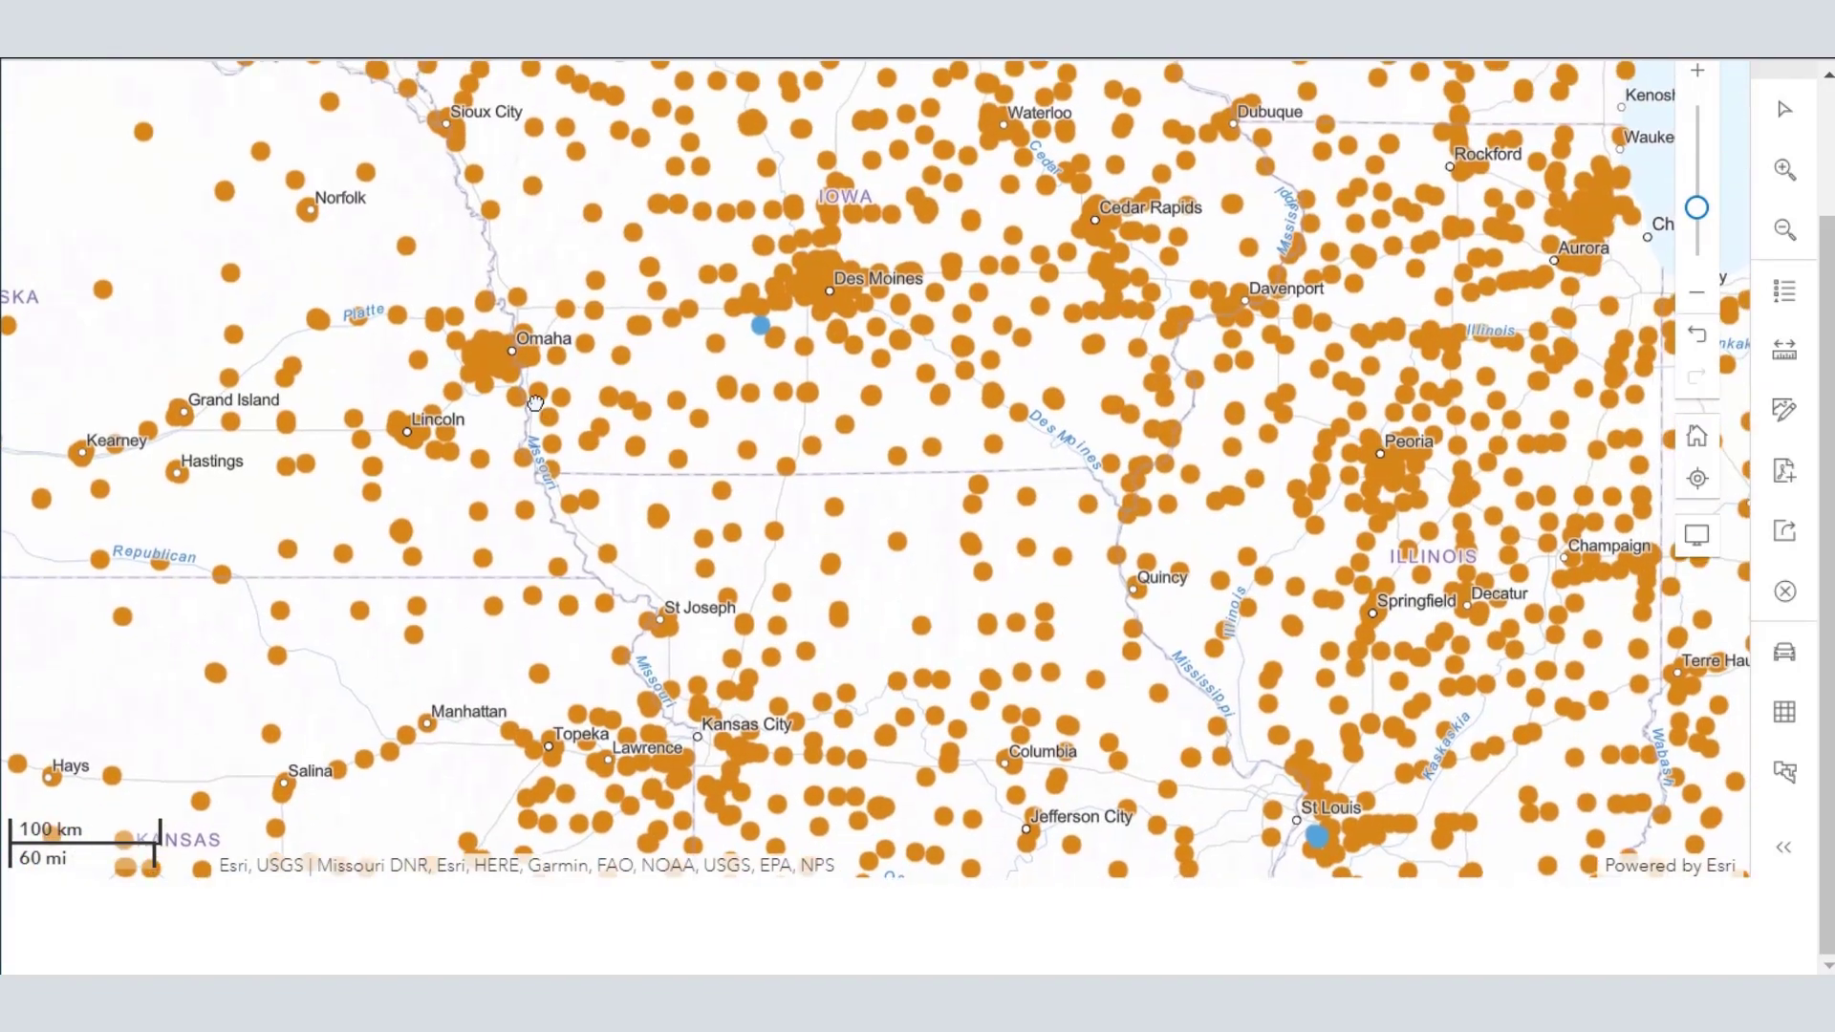
scroll(484, 364, up, 2)
scroll(482, 363, up, 4)
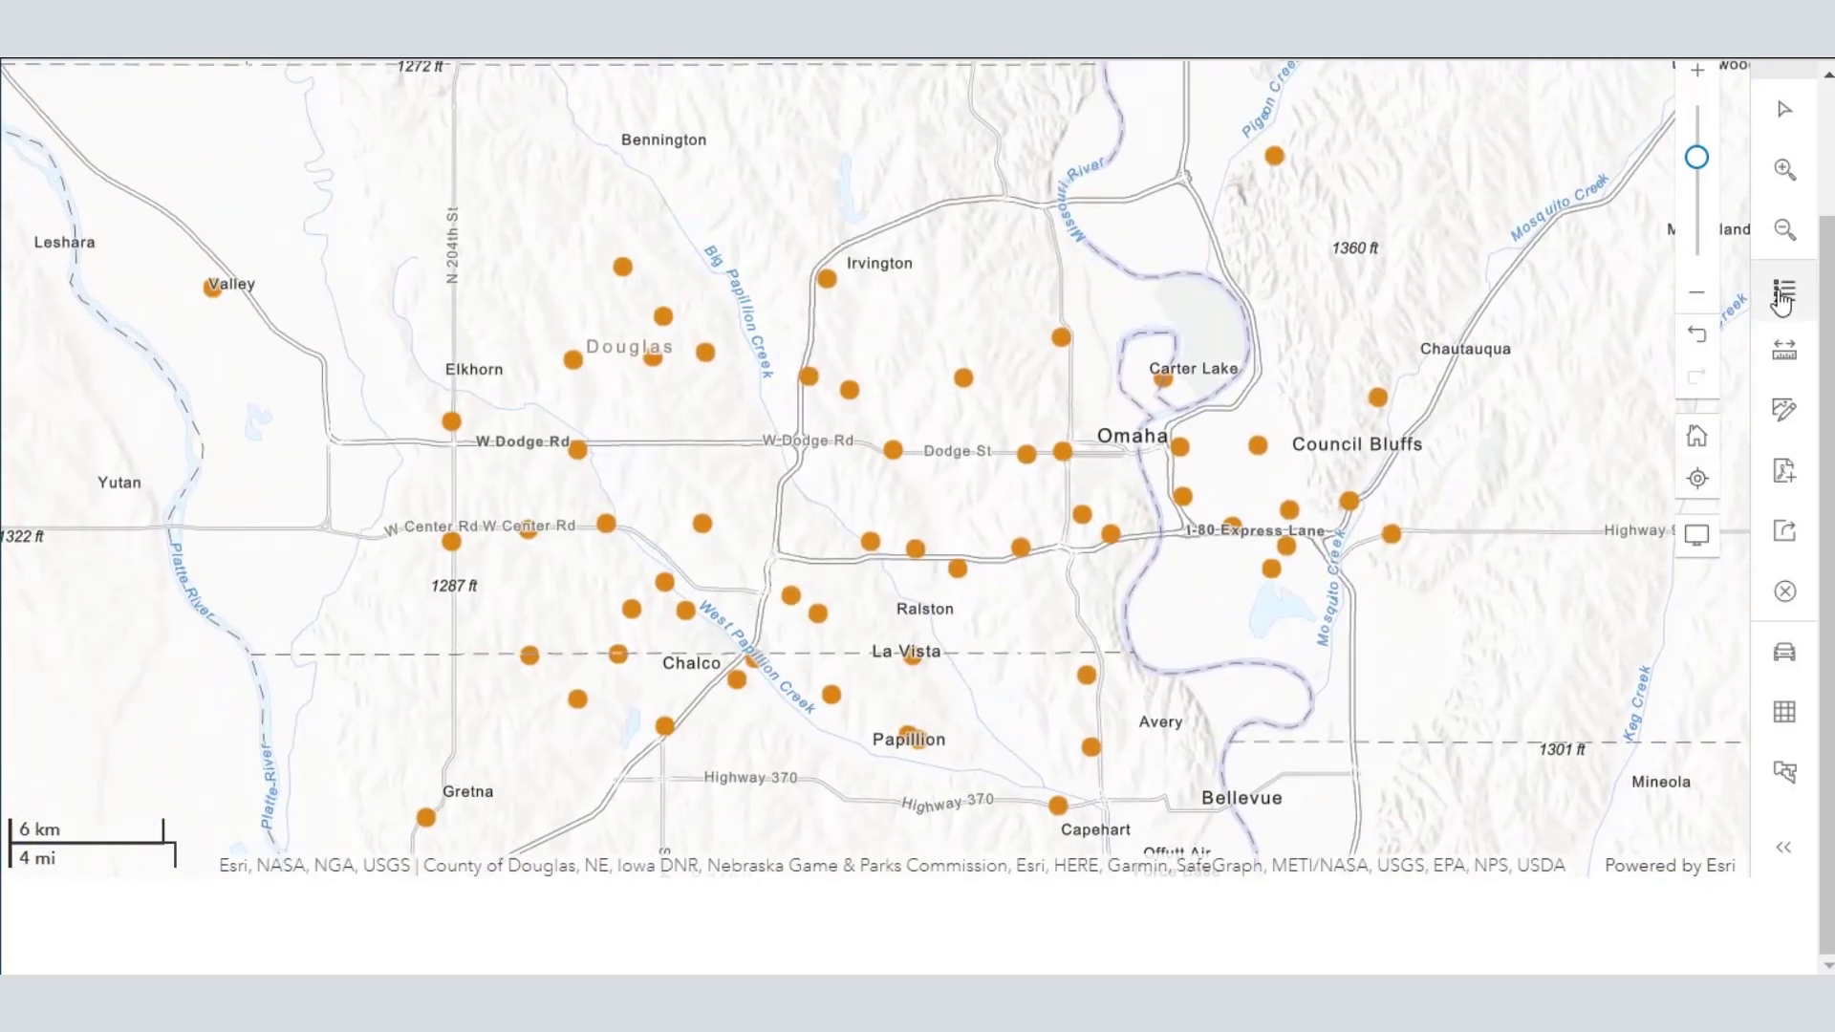
Change the basemap from Terrain with Labels to Imagery Hybrid
scroll(1785, 191, up, 2)
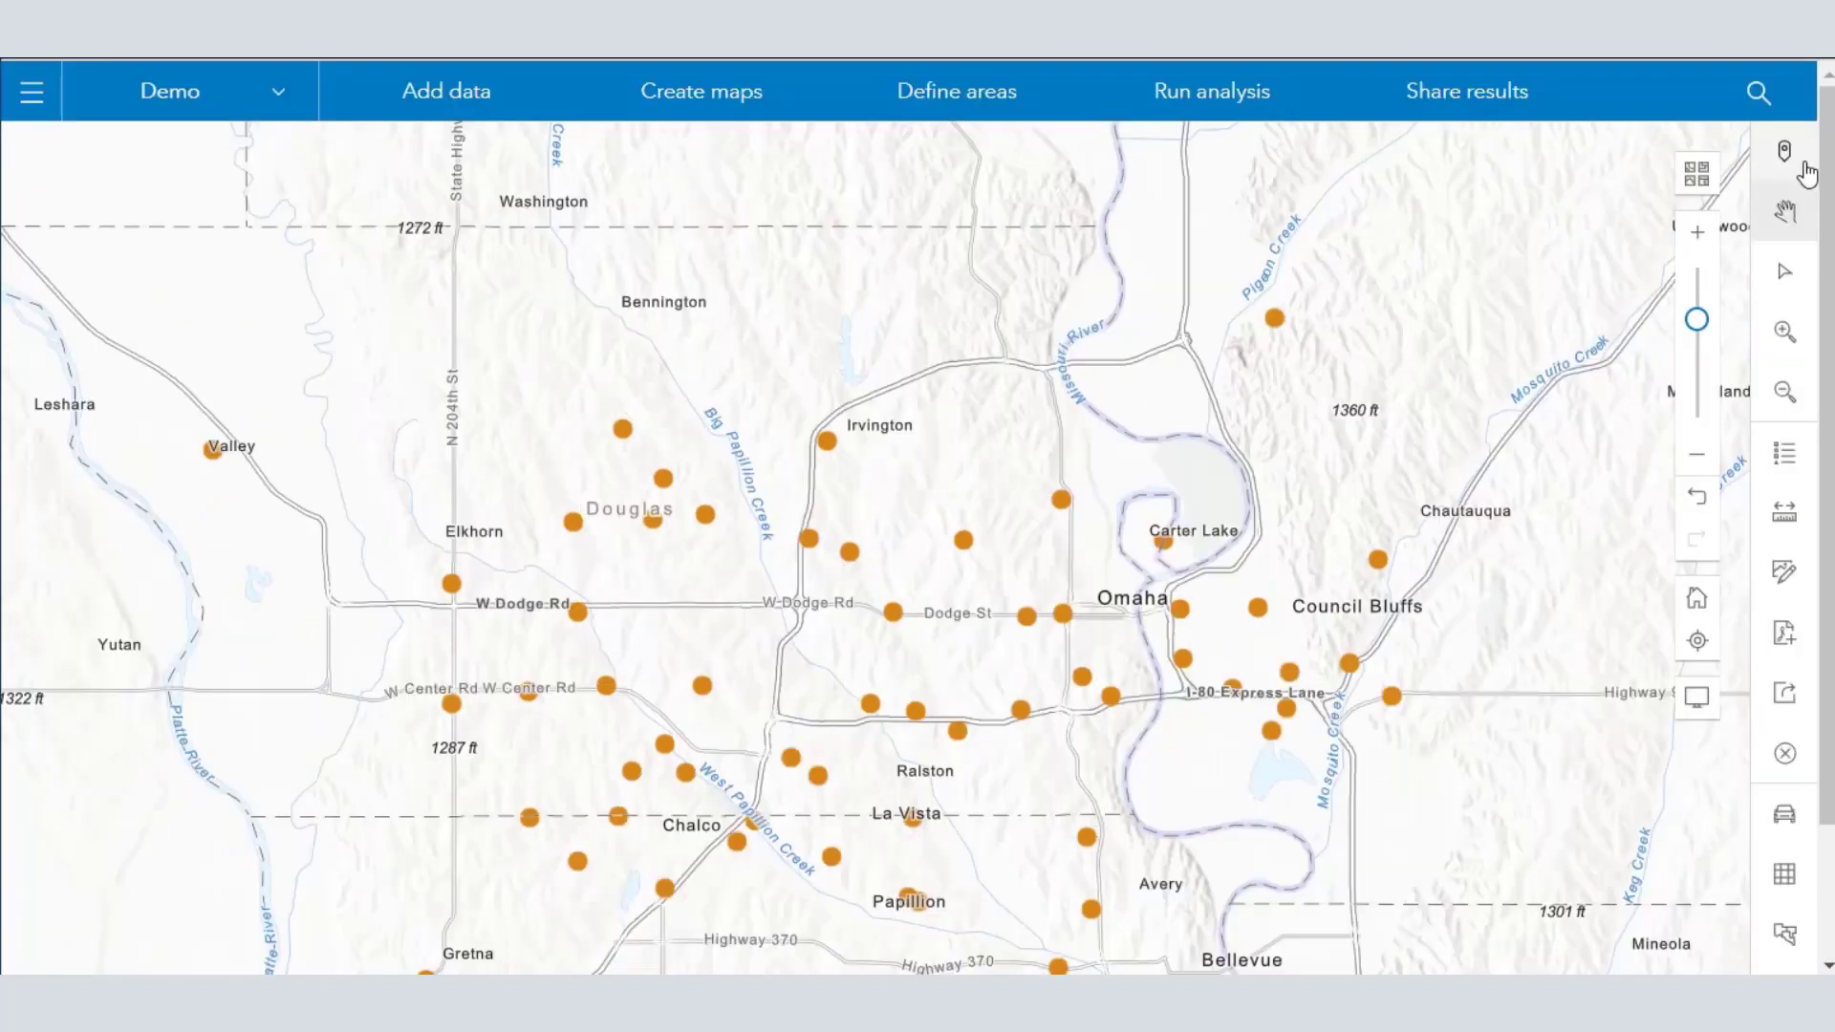
click(1707, 175)
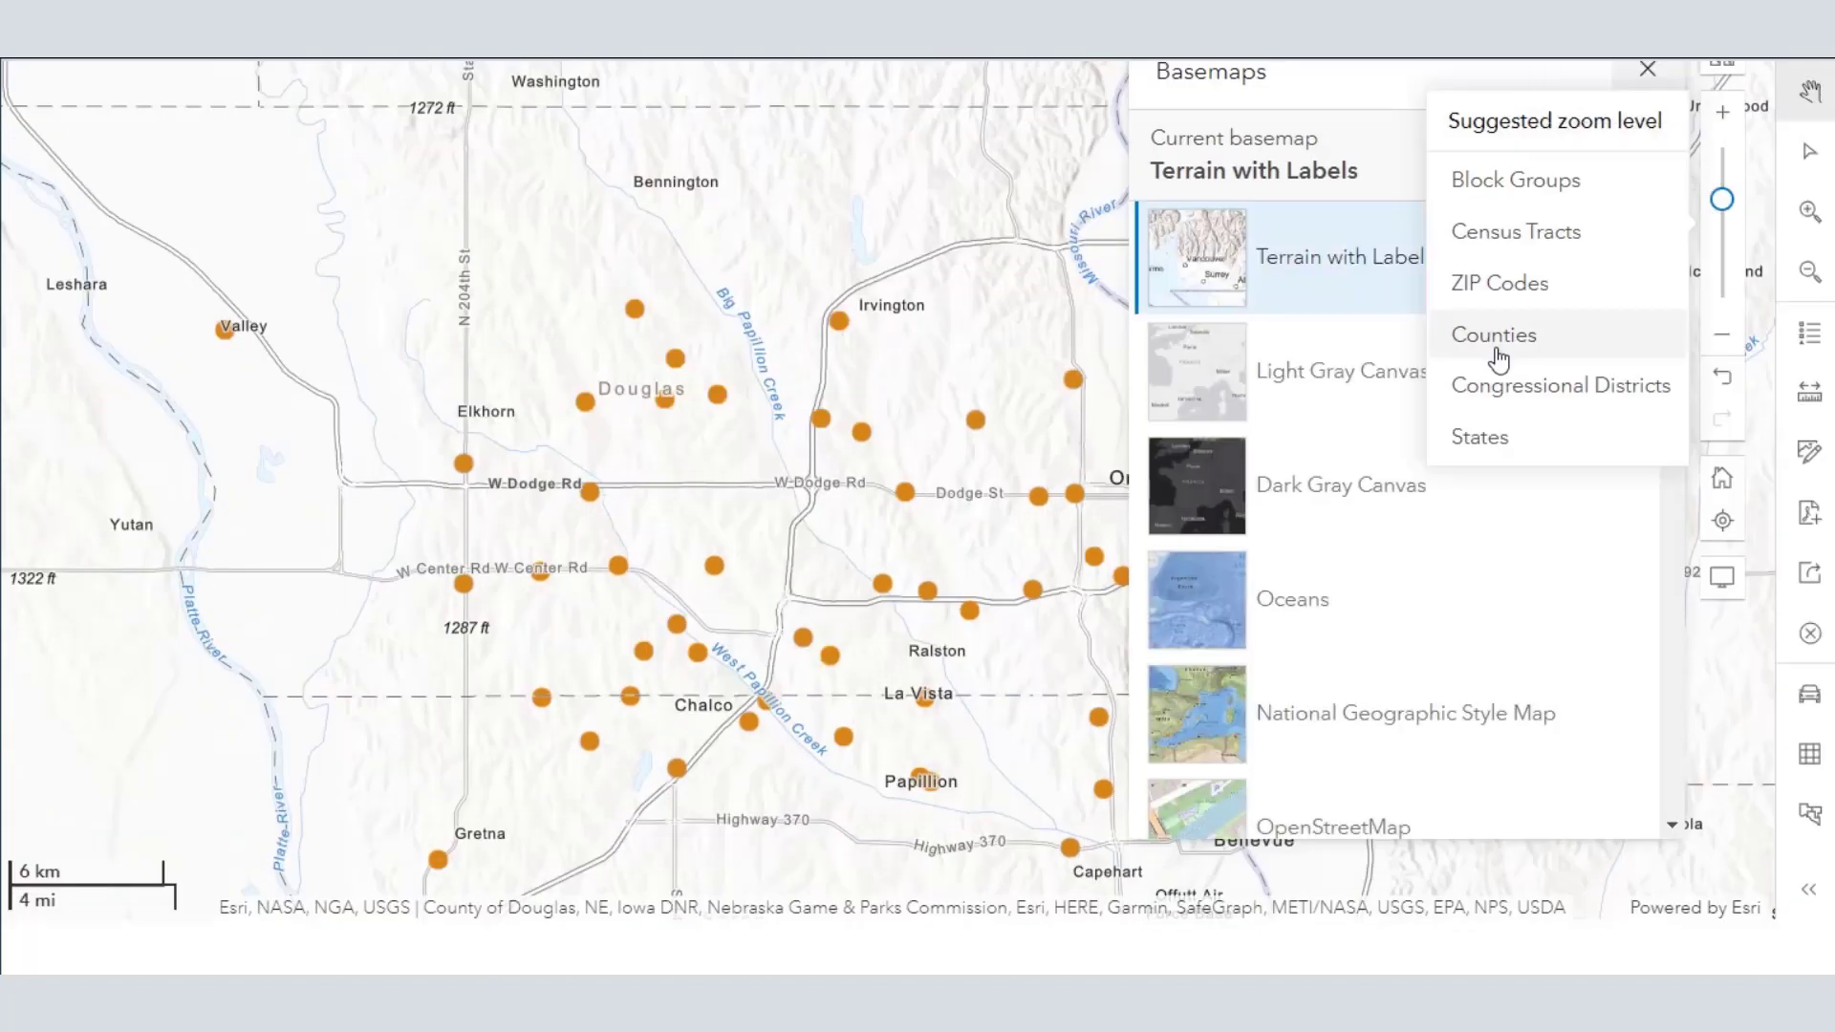
scroll(1279, 626, up, 1)
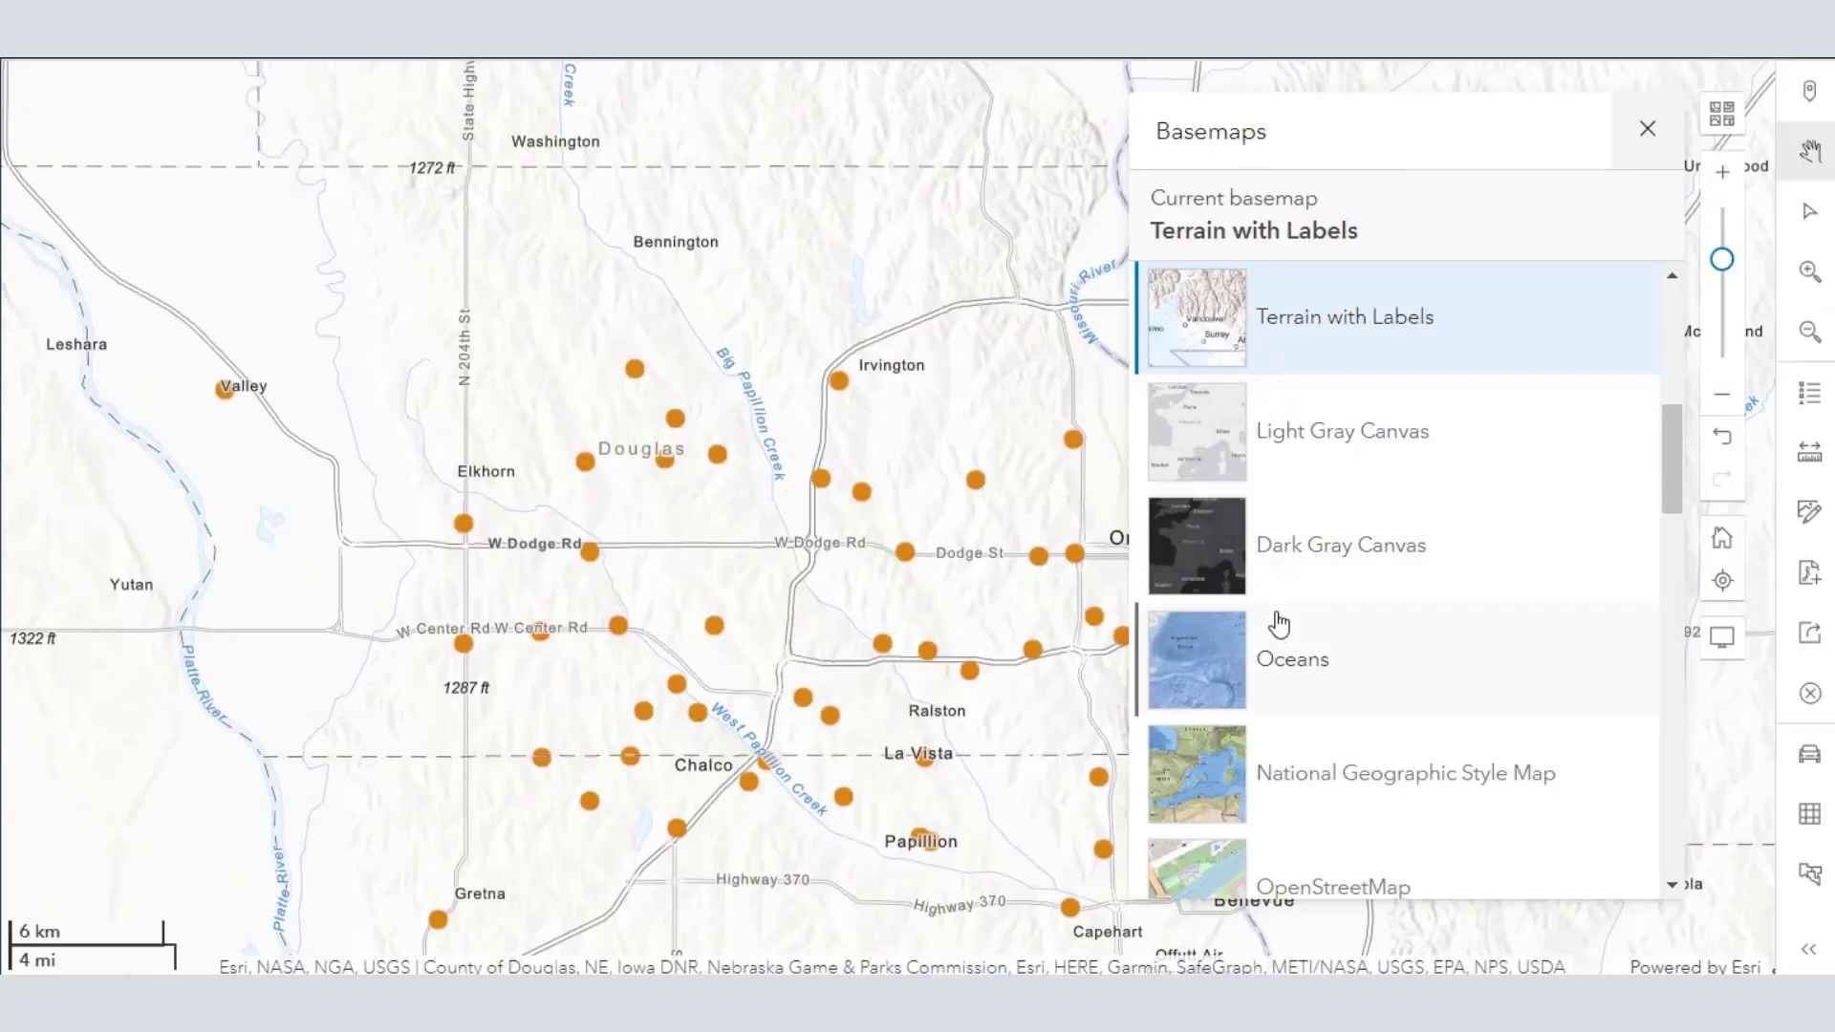
scroll(1280, 621, down, 12)
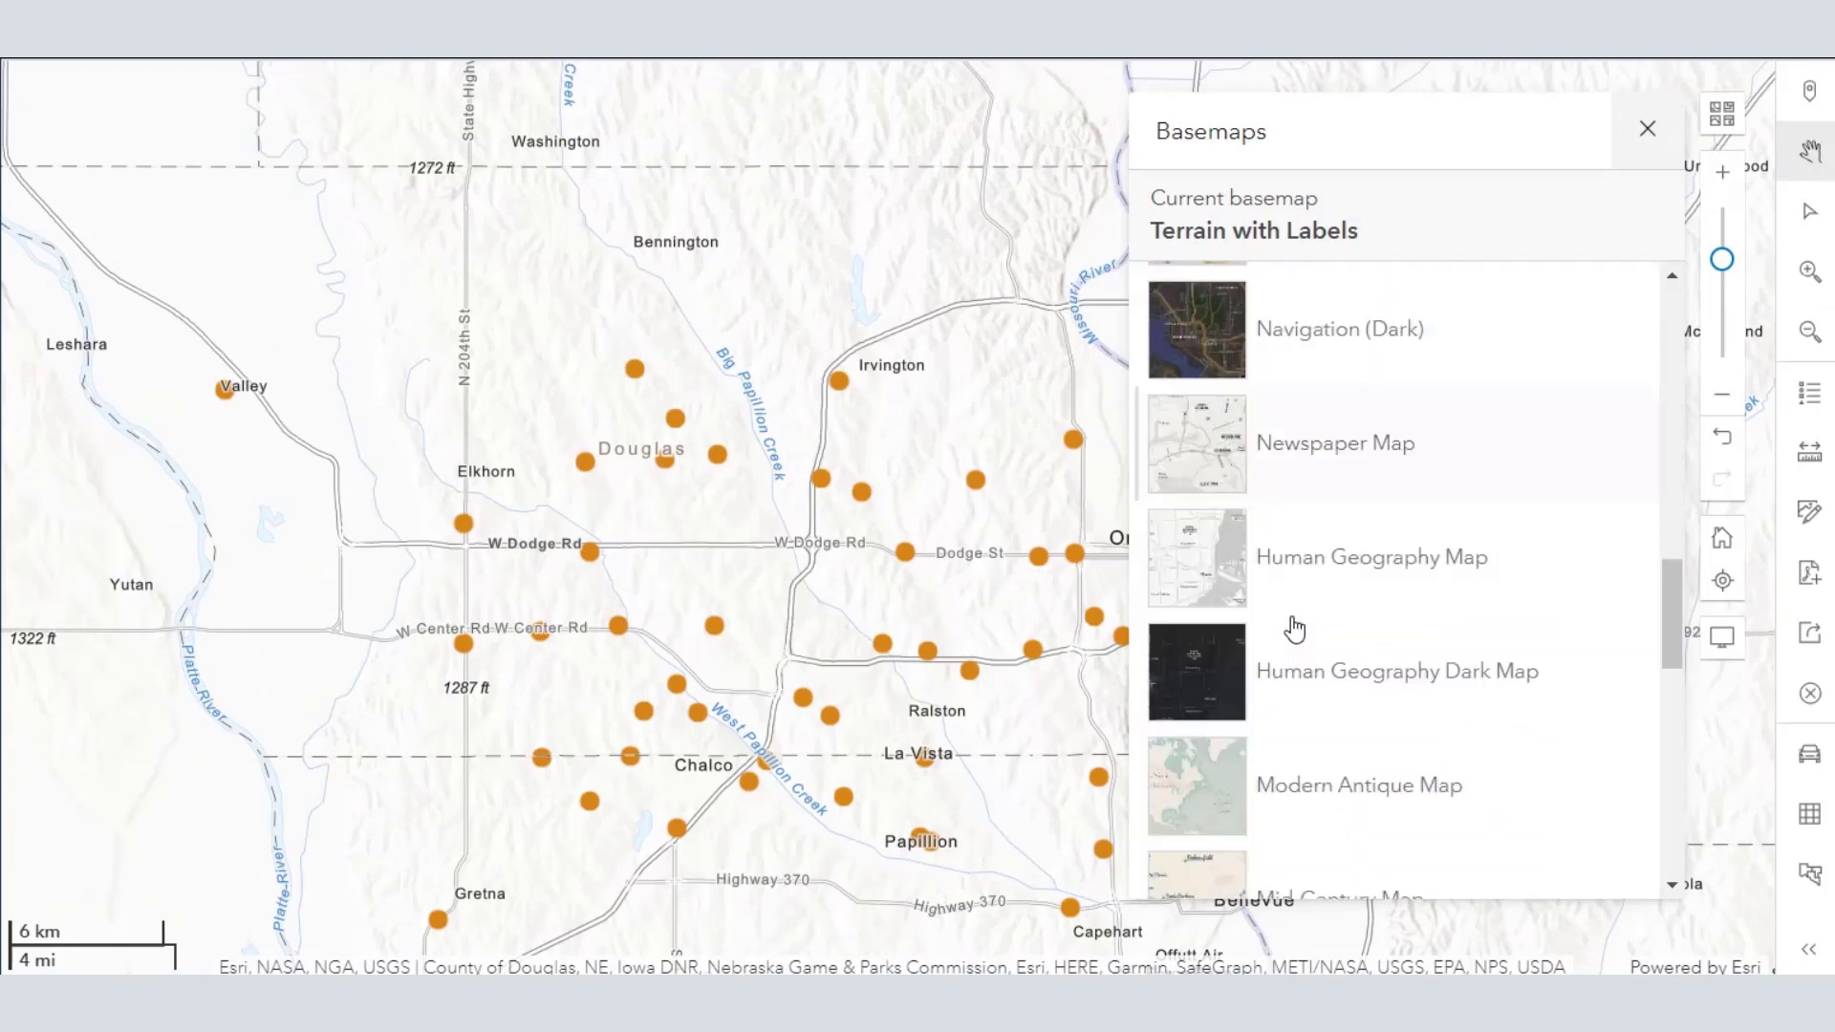
scroll(1294, 628, down, 8)
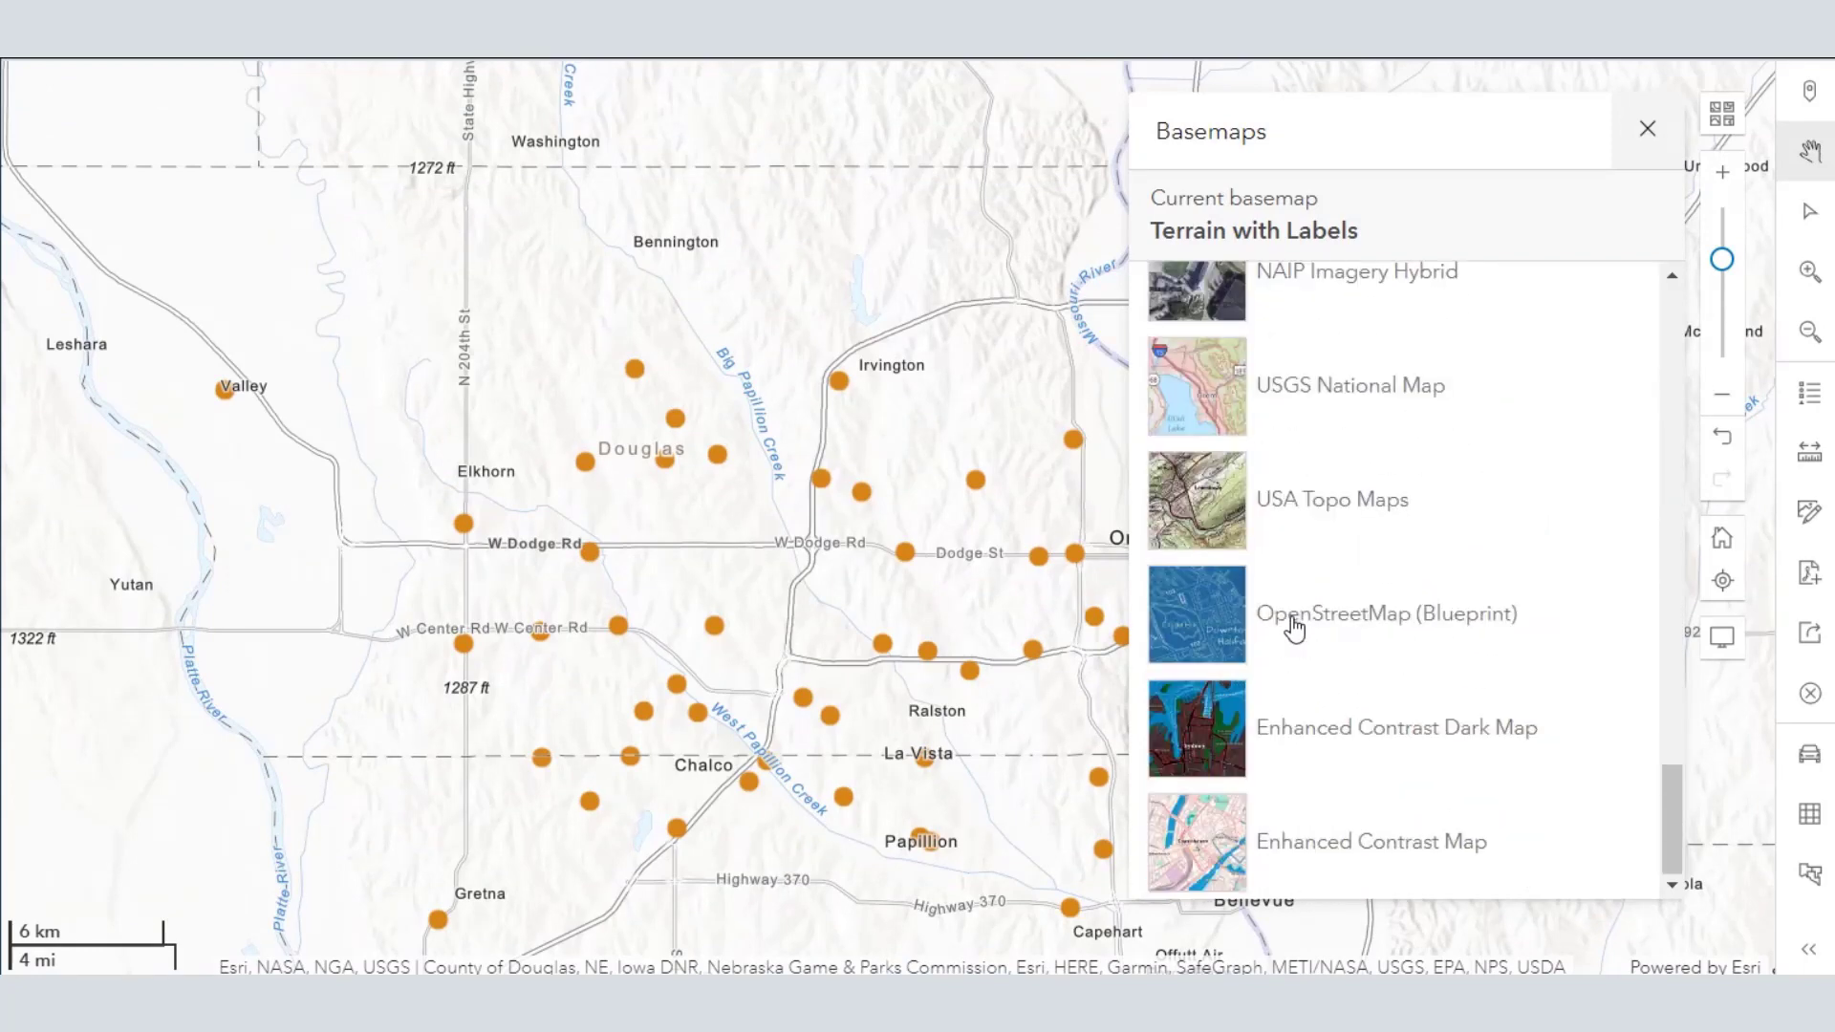
scroll(1294, 573, up, 10)
click(1295, 457)
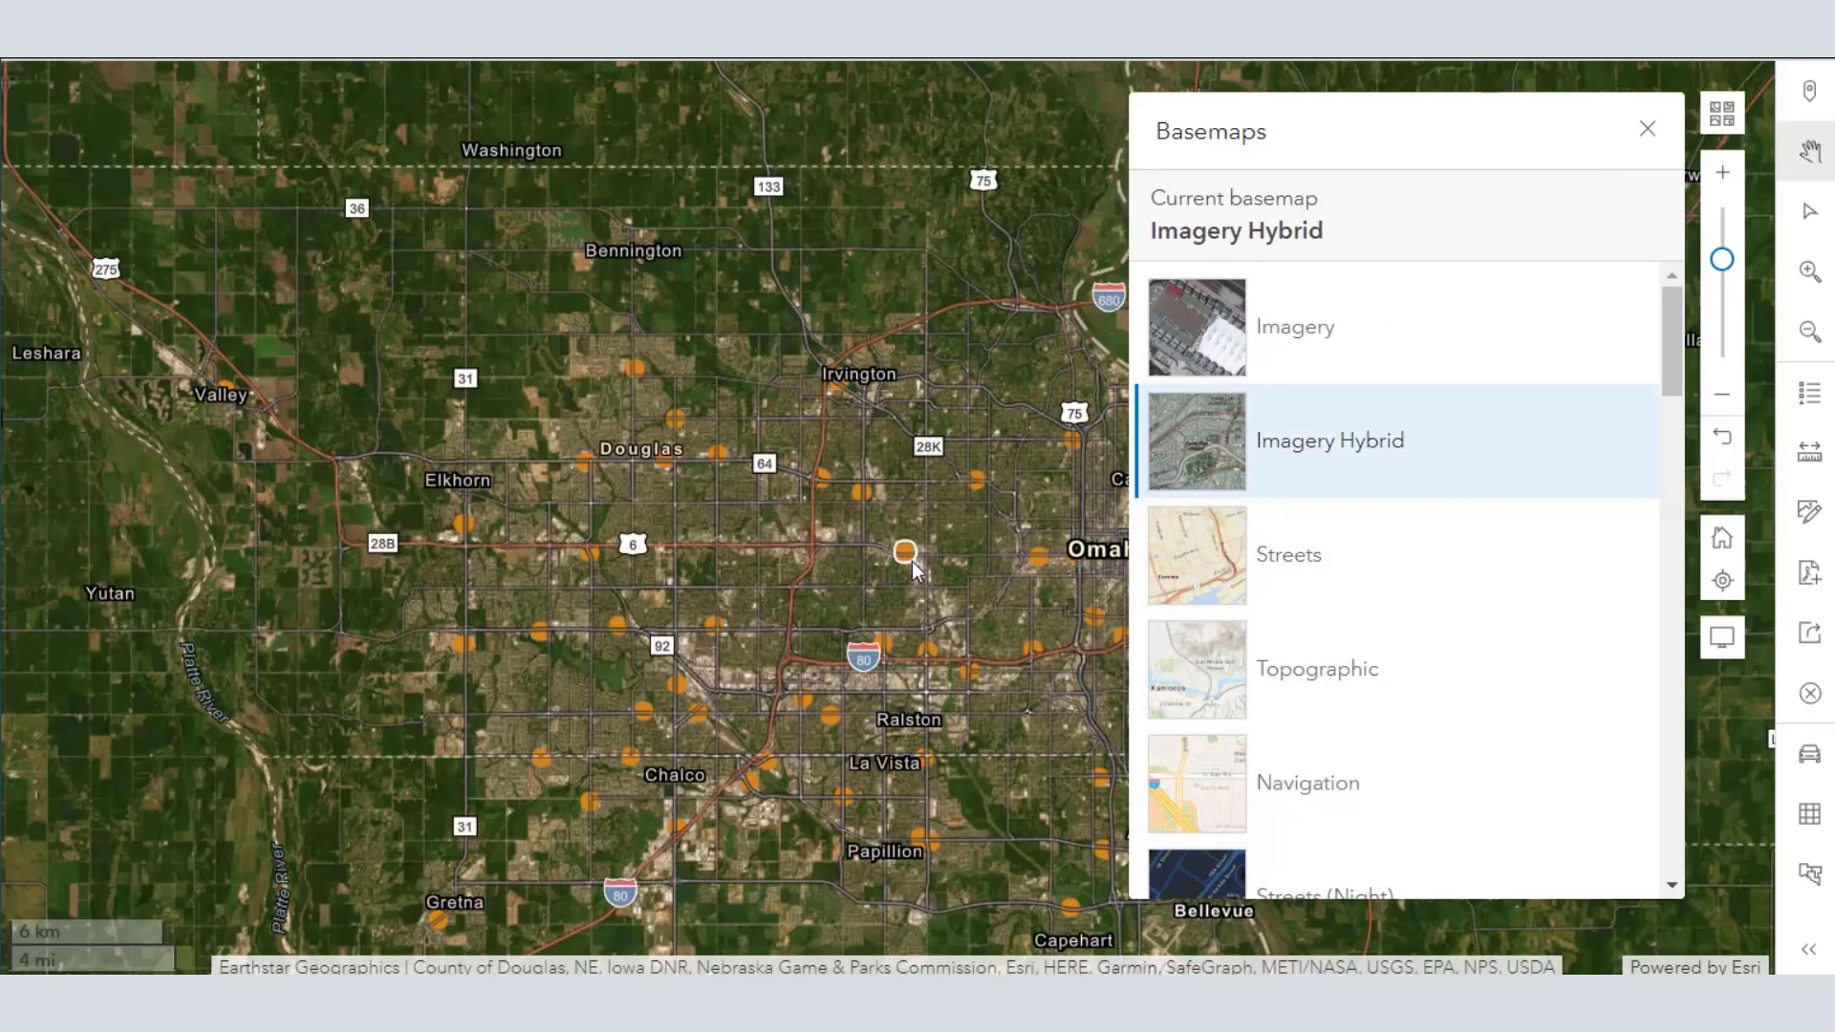
Inspect the surroundings of several individual Casey's stores in Omaha at street level on the satellite imagery
scroll(921, 562, up, 5)
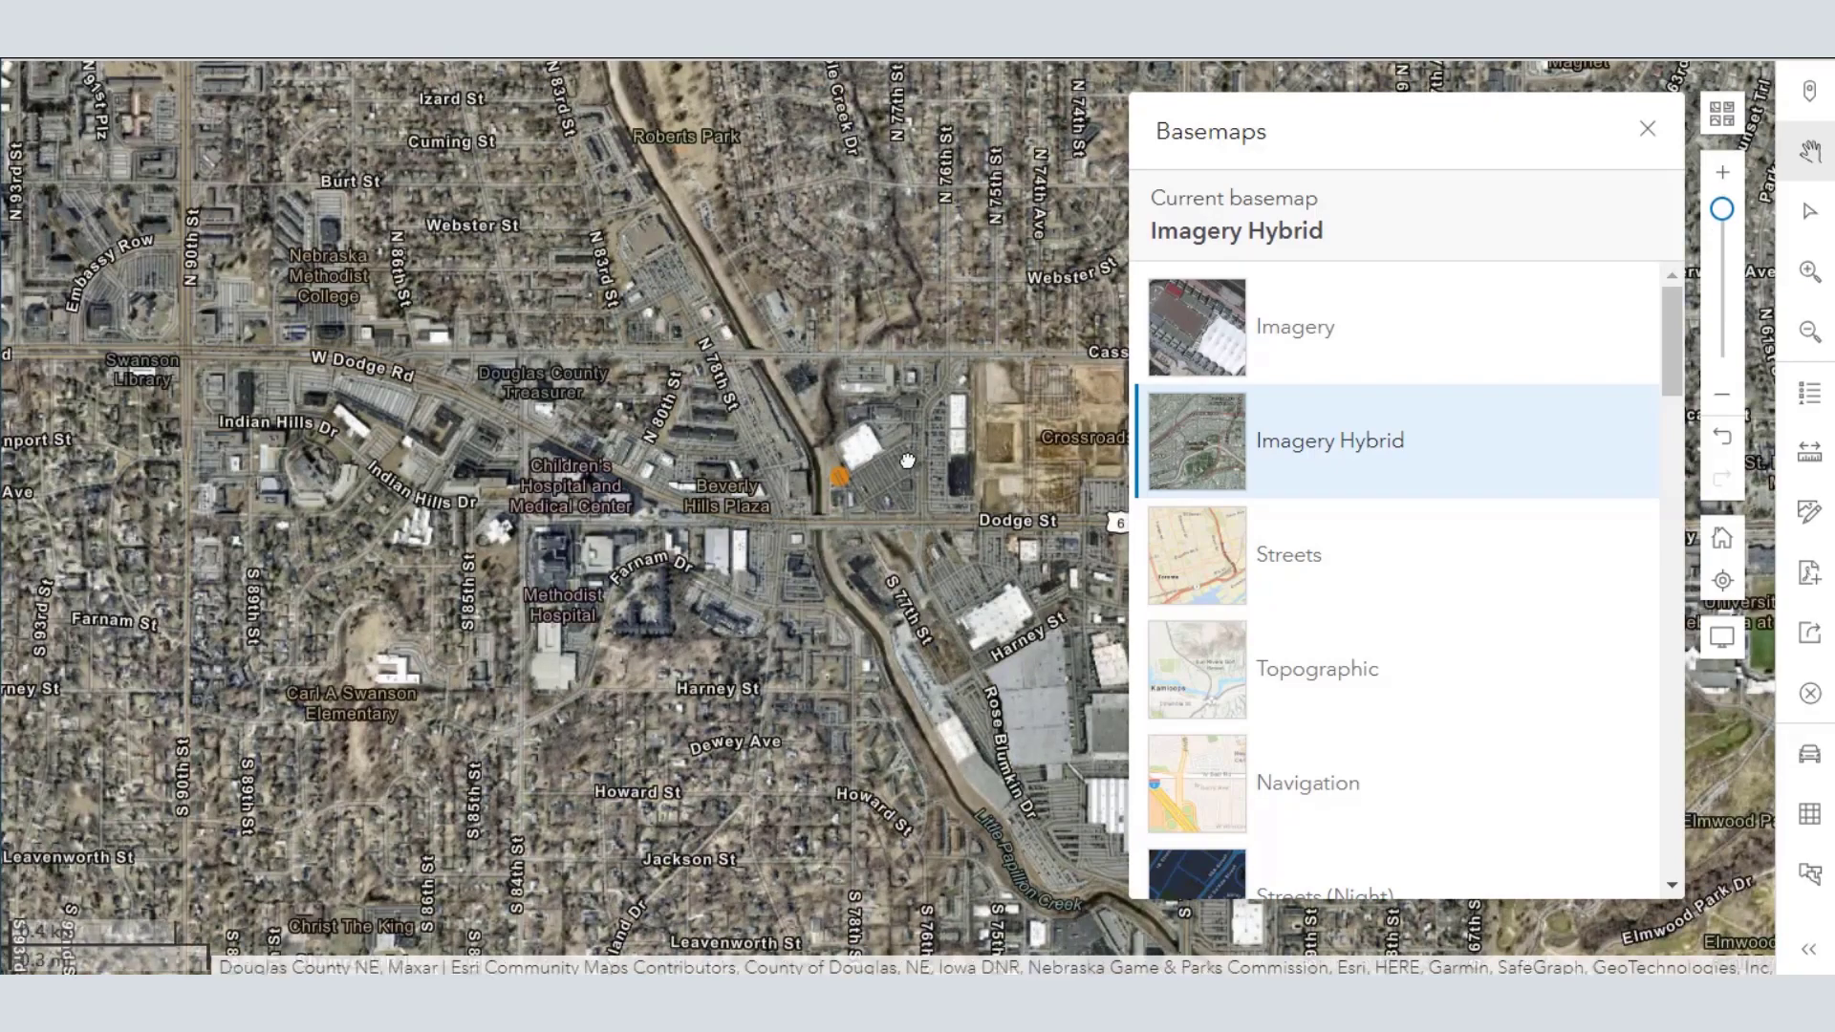
scroll(873, 507, down, 1)
scroll(858, 491, up, 1)
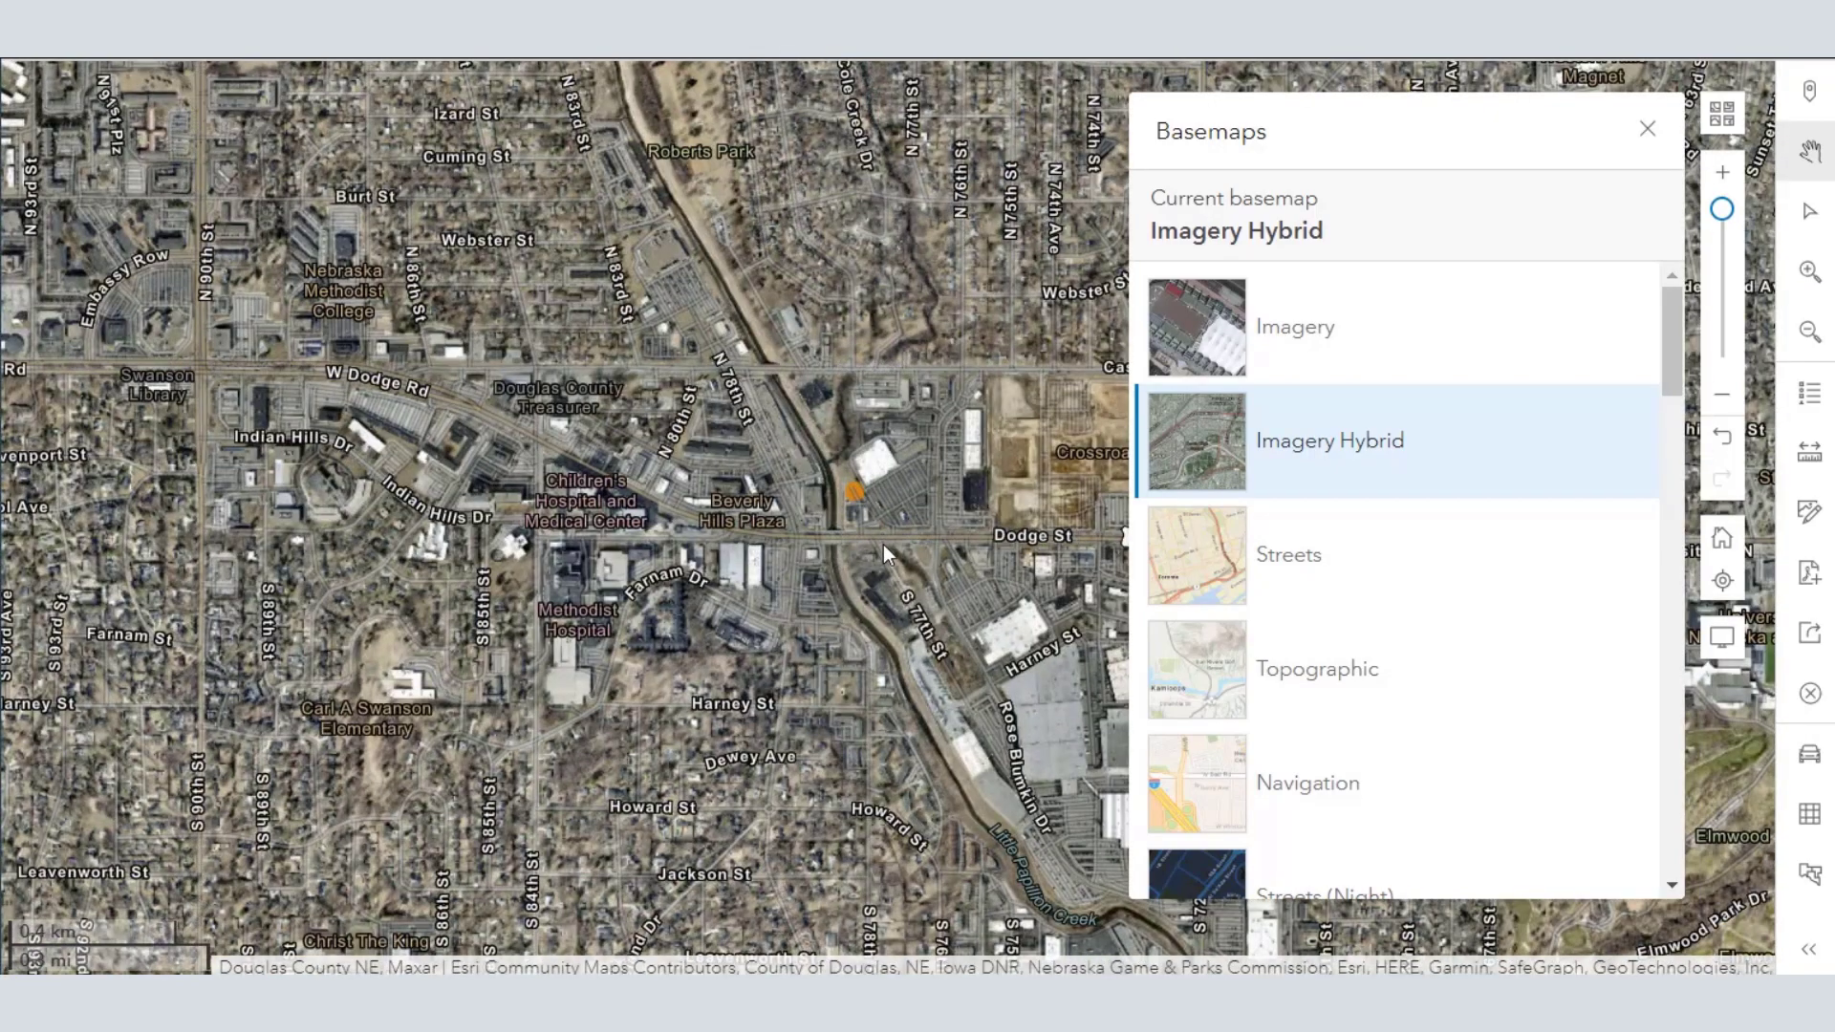
scroll(882, 545, down, 3)
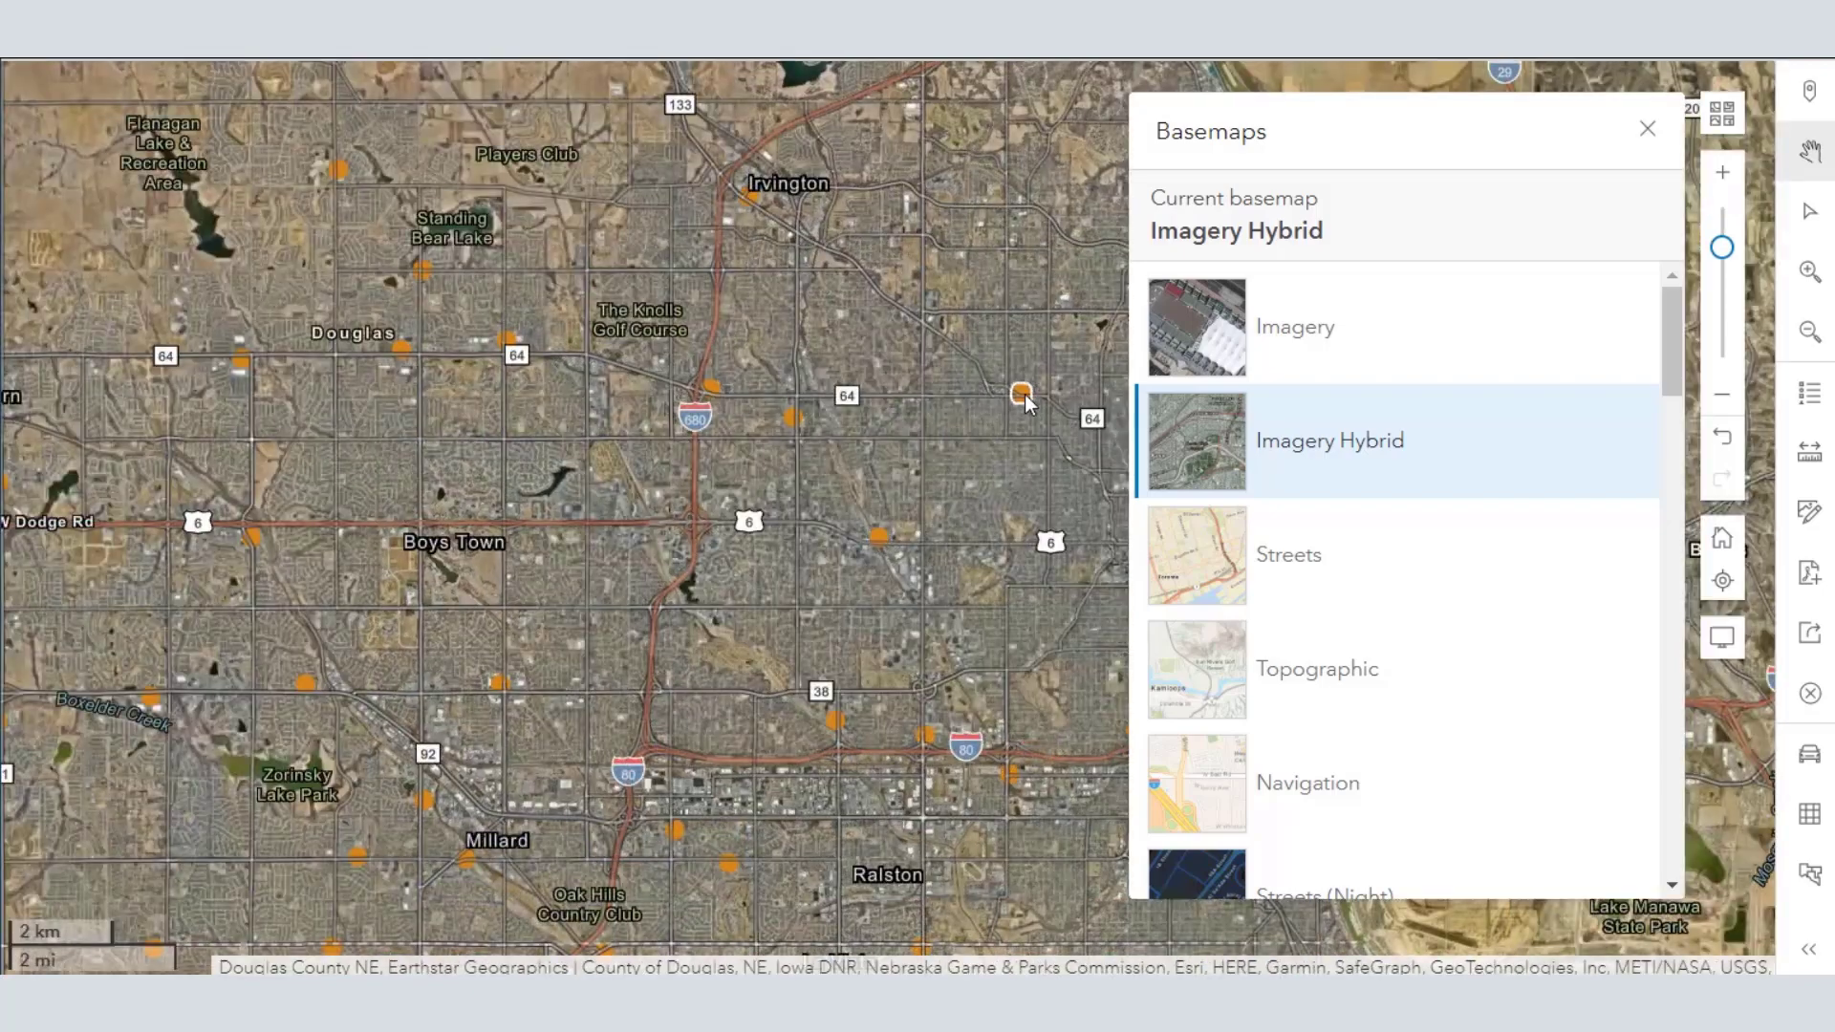
scroll(1024, 401, up, 3)
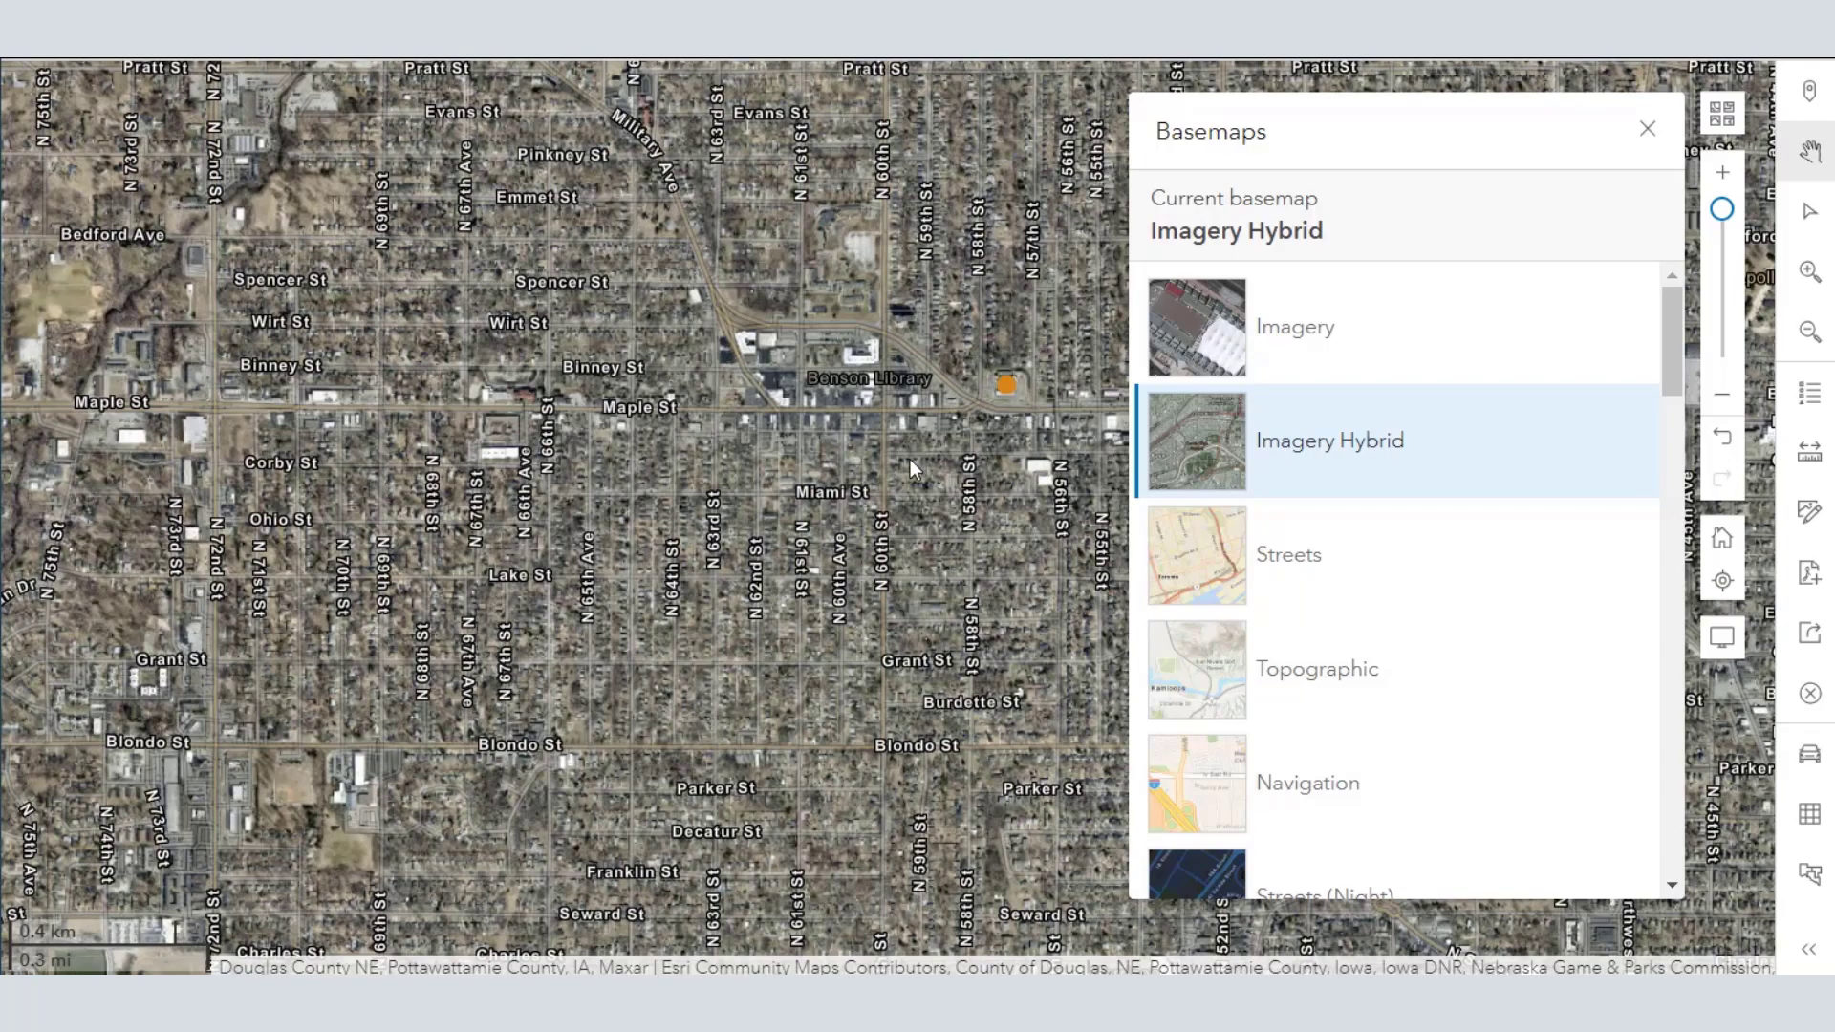
scroll(910, 459, down, 3)
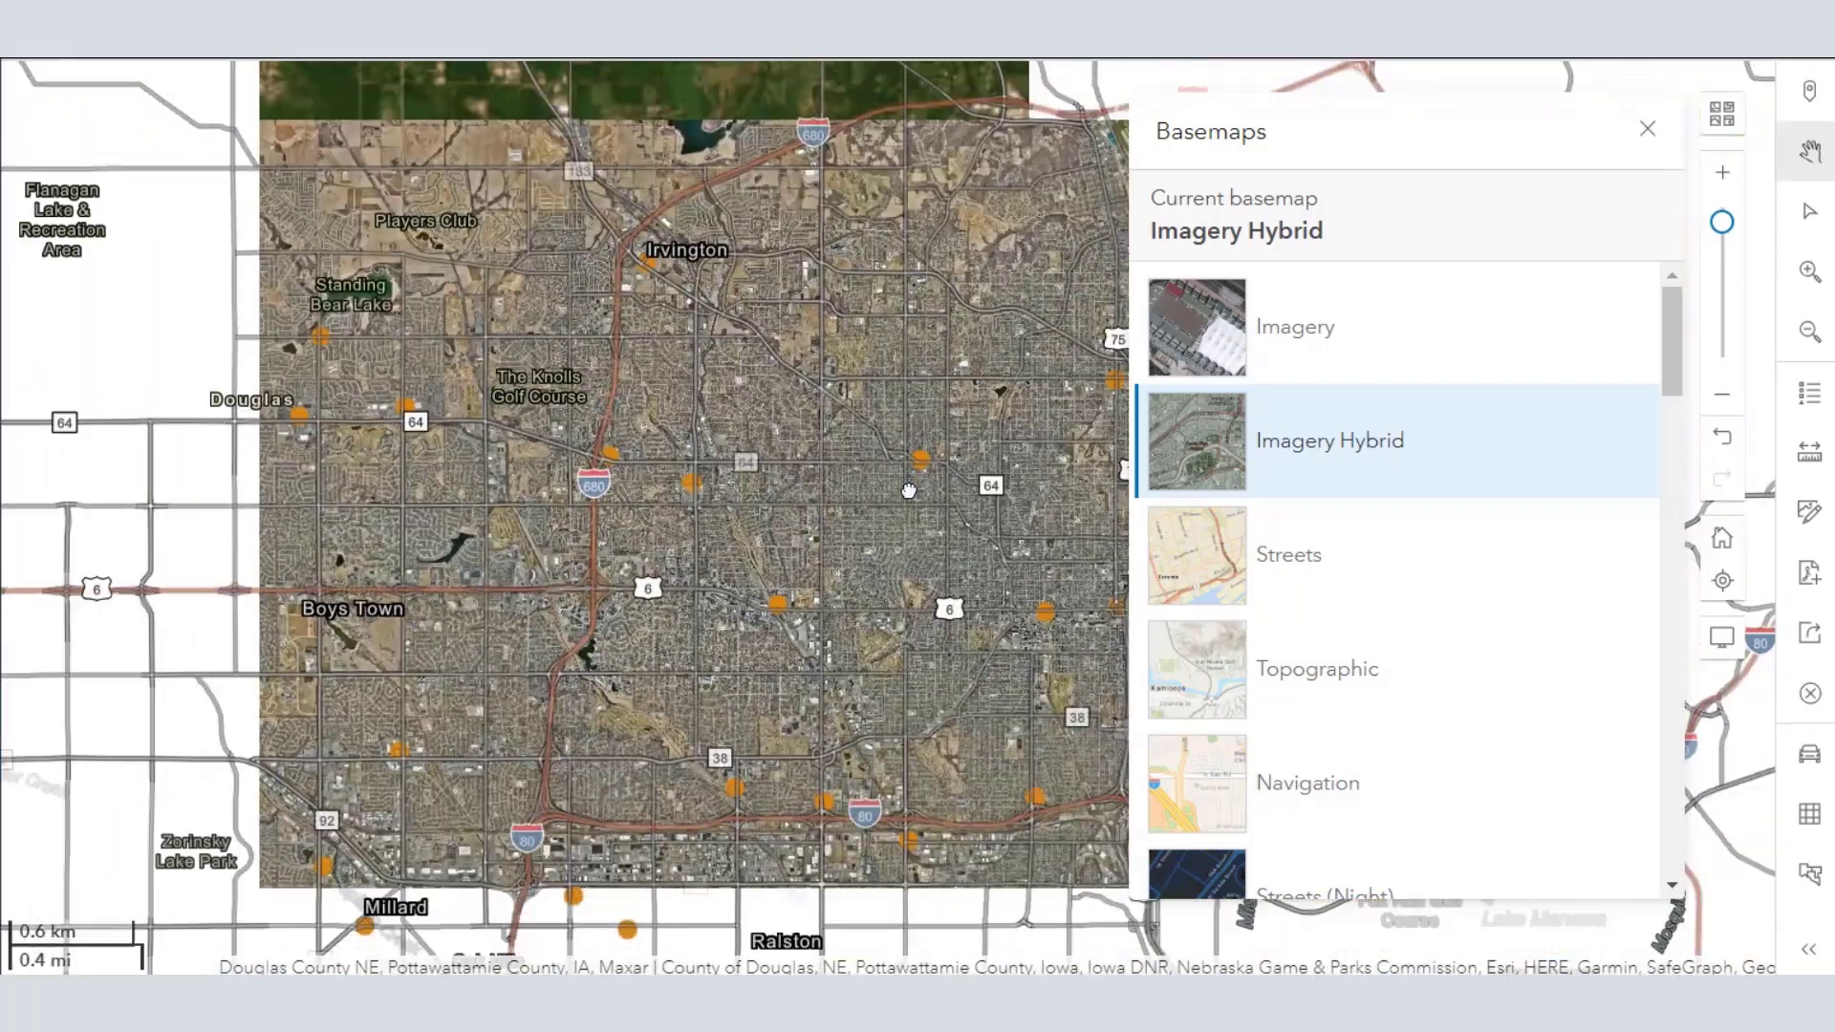
scroll(692, 484, up, 3)
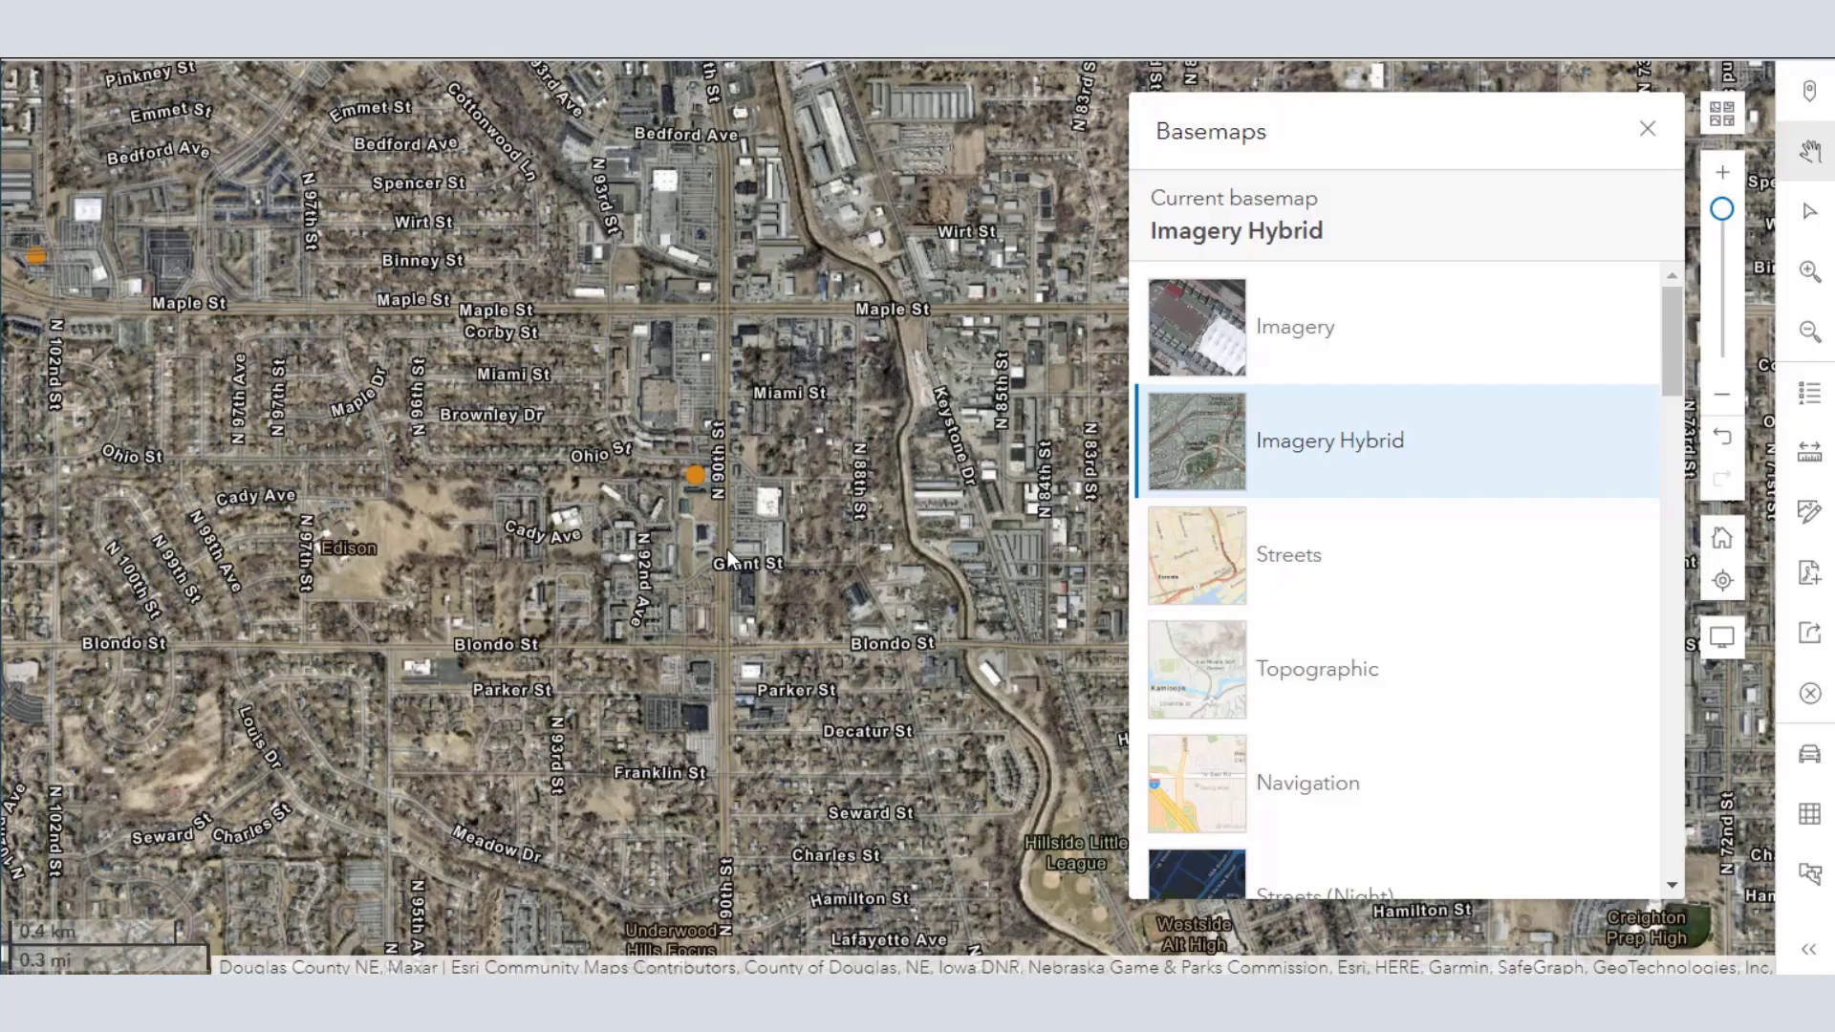
scroll(726, 548, down, 3)
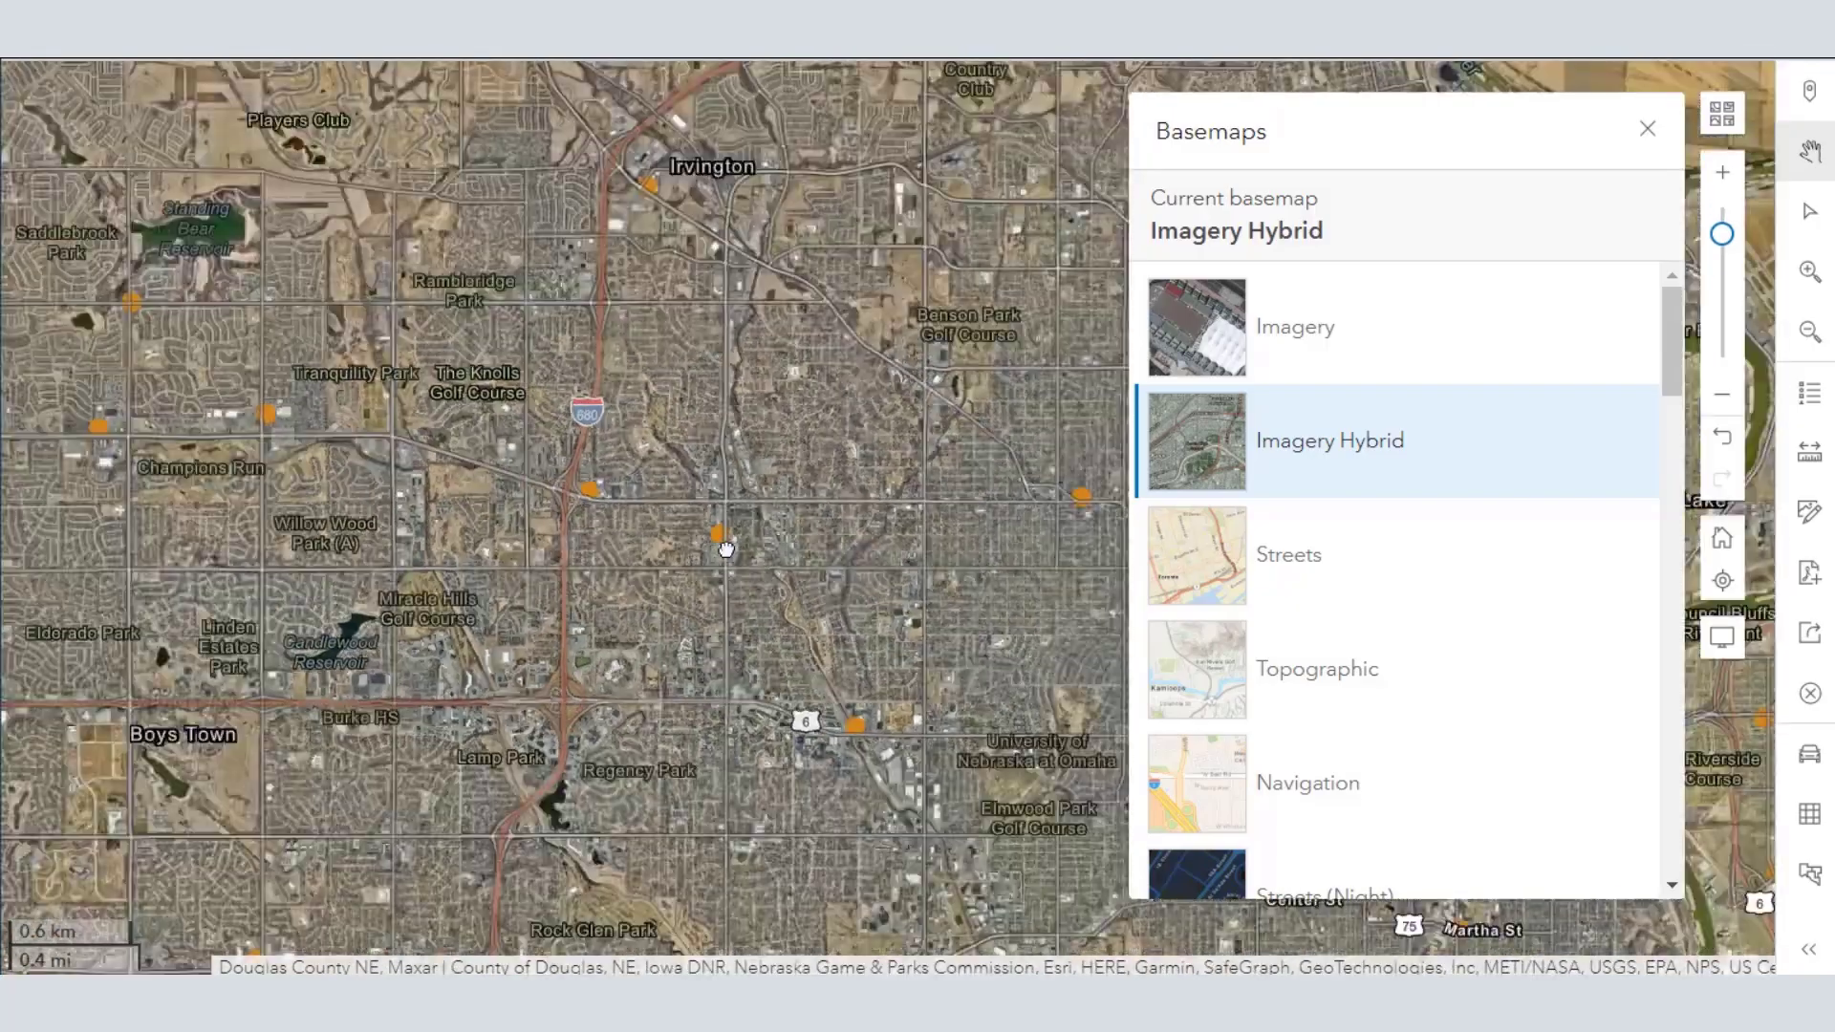
Change the basemap to Streets and examine the Casey's store beside Interstate 80 and S 42nd St in Omaha
scroll(727, 548, down, 2)
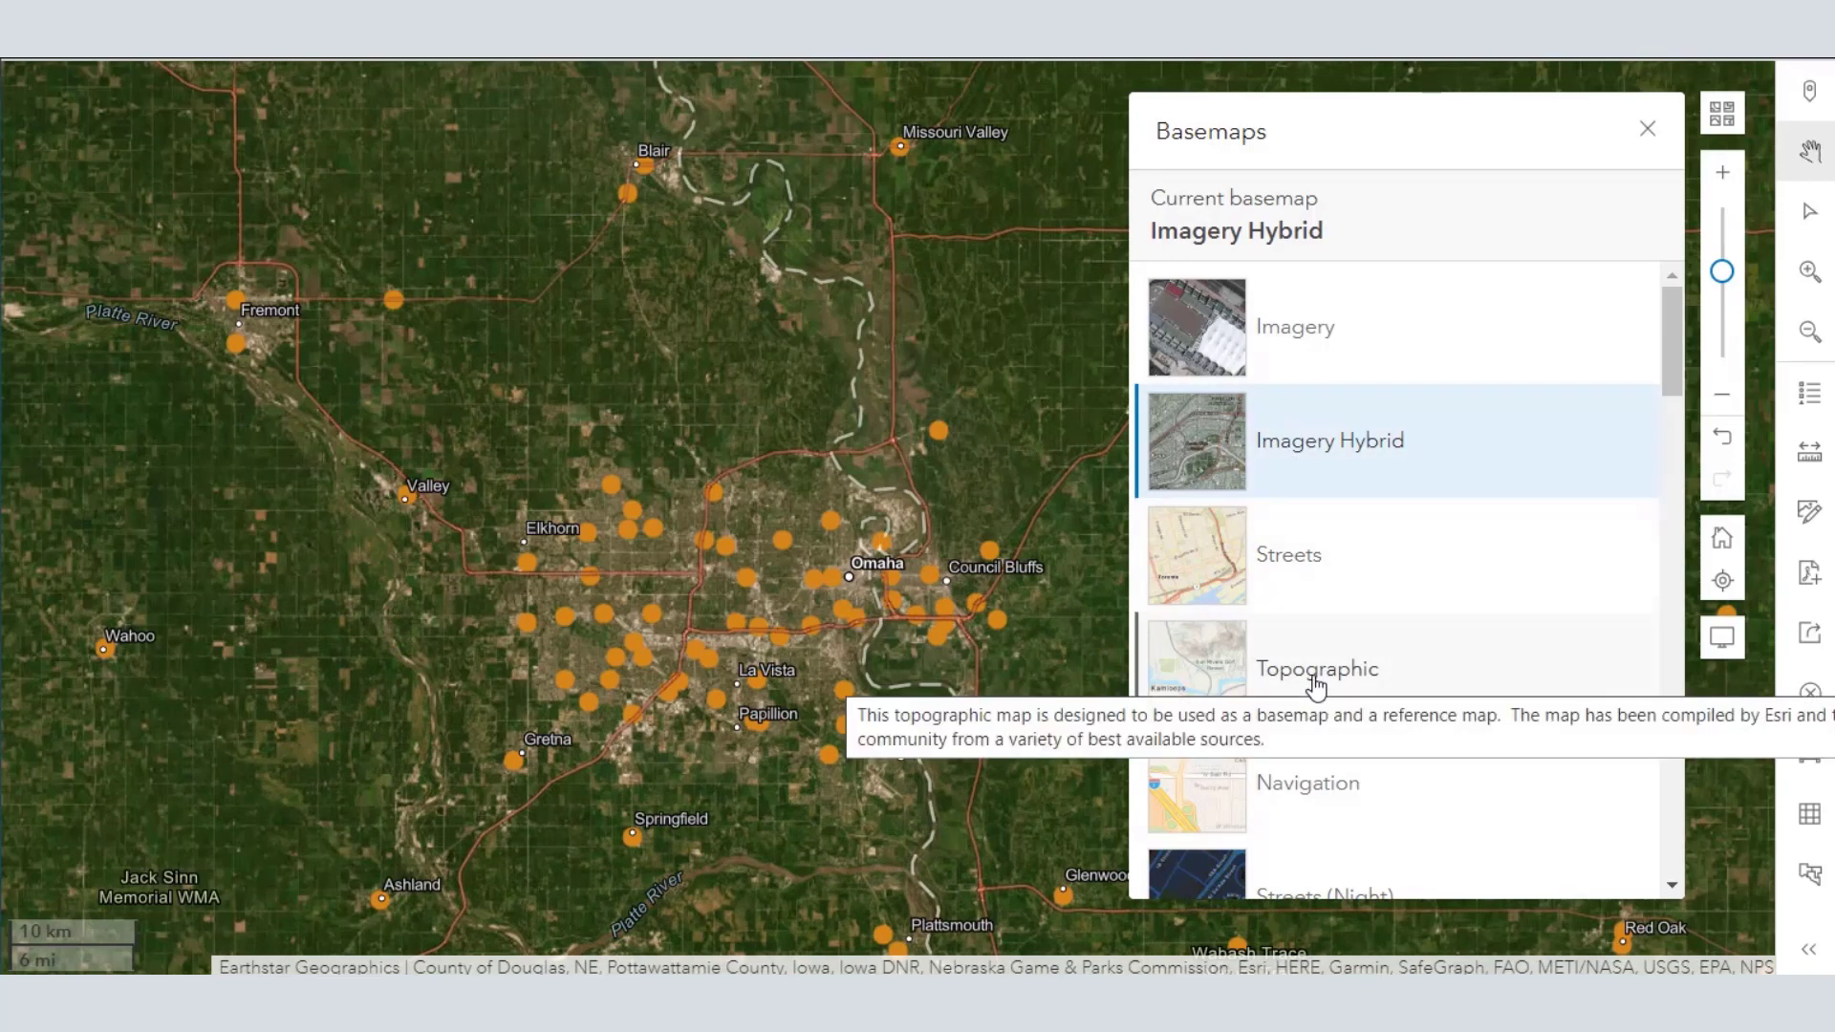
click(1301, 562)
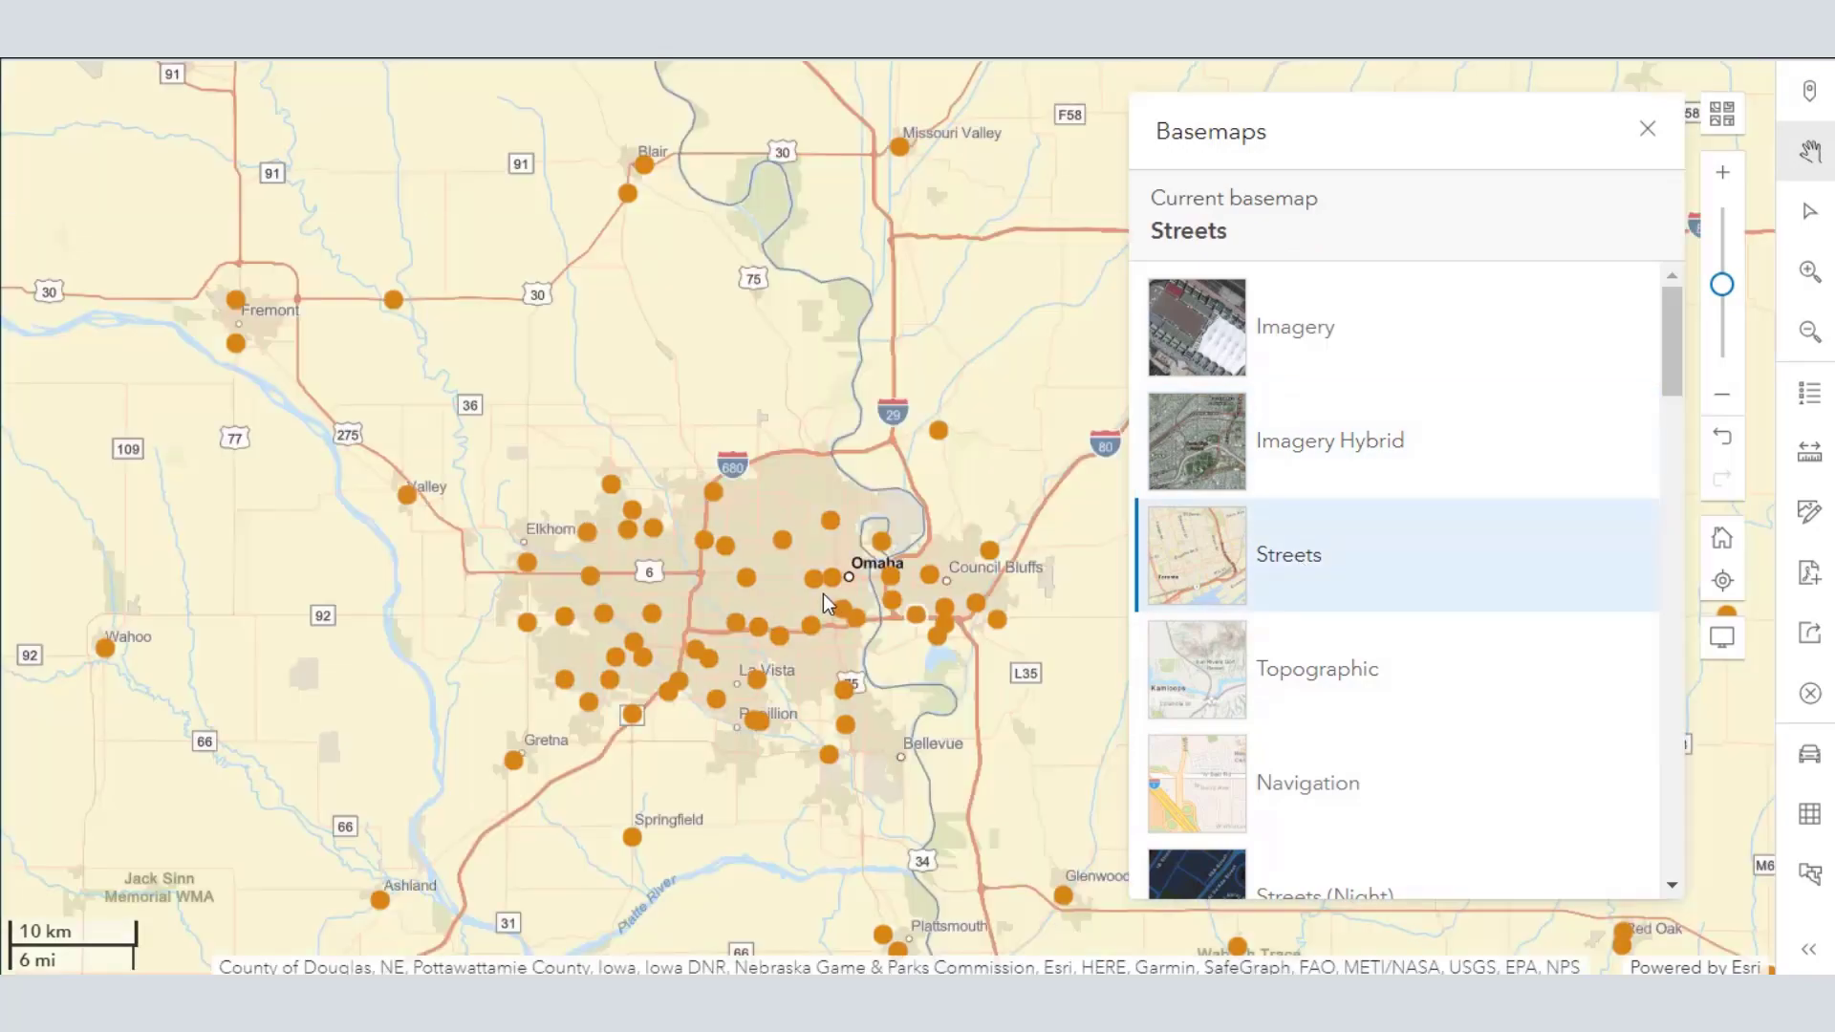
scroll(830, 659, up, 5)
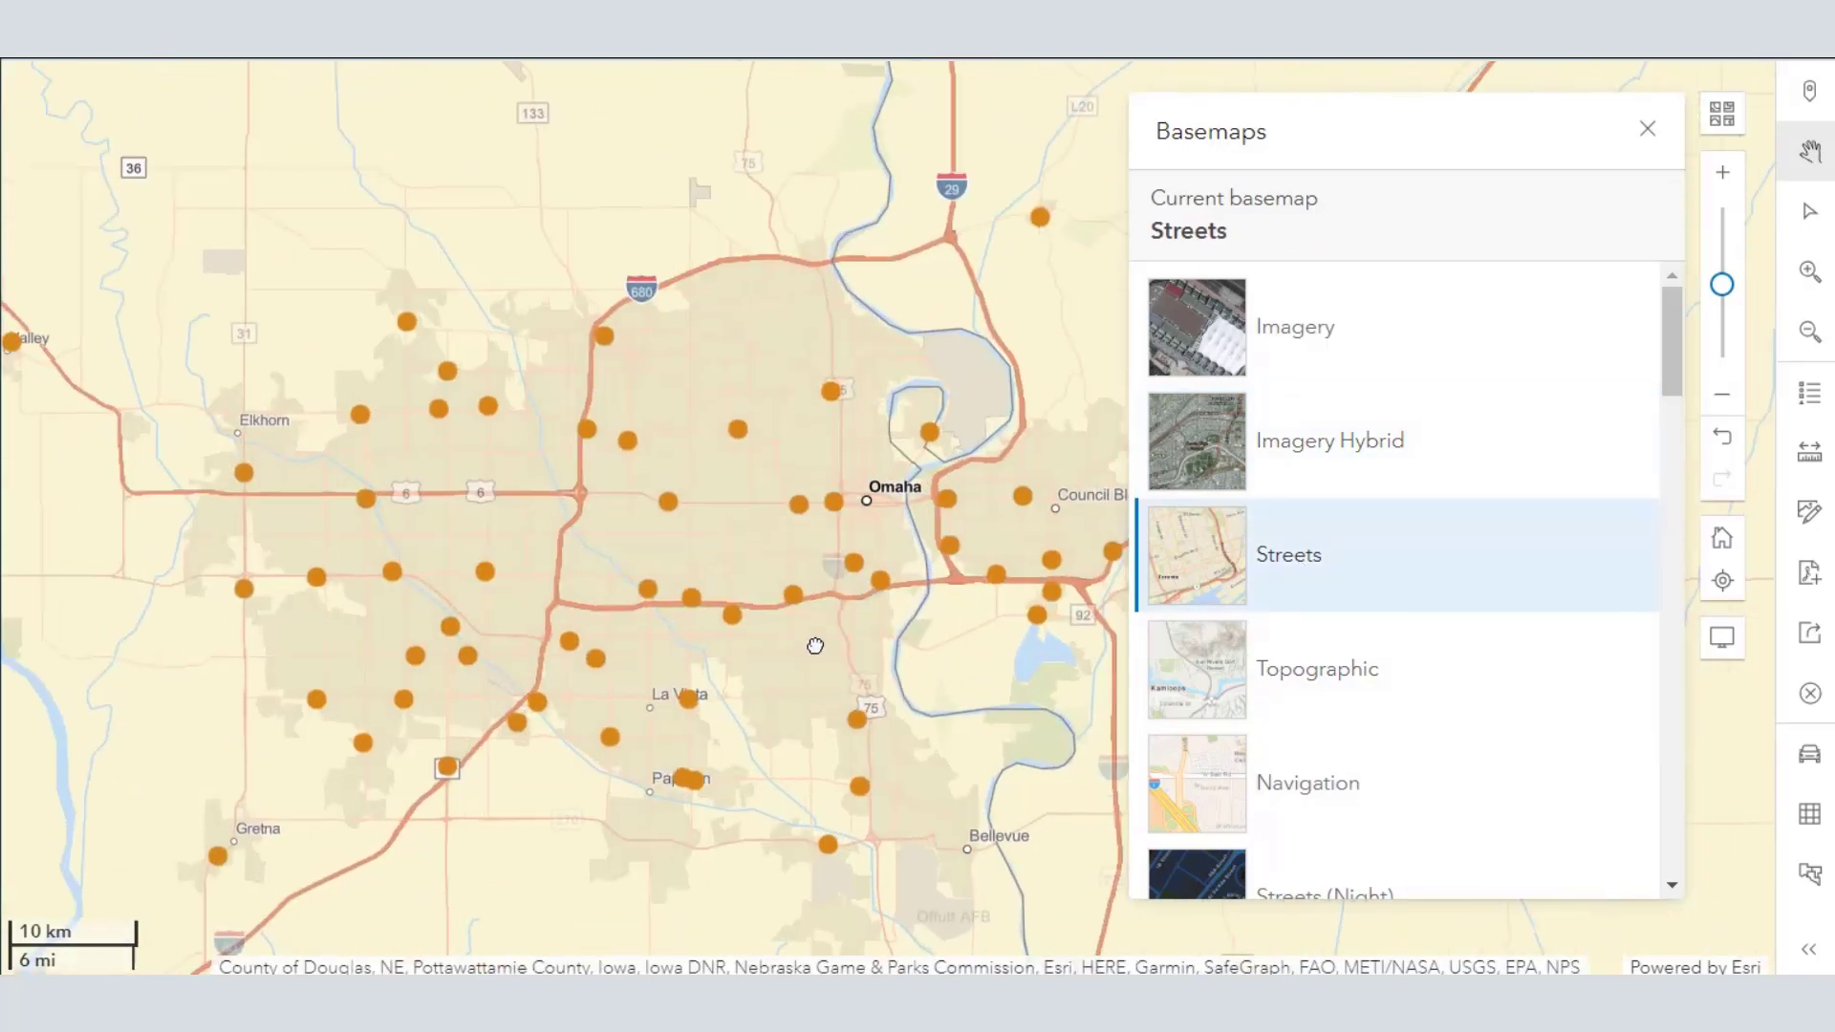
scroll(784, 459, up, 3)
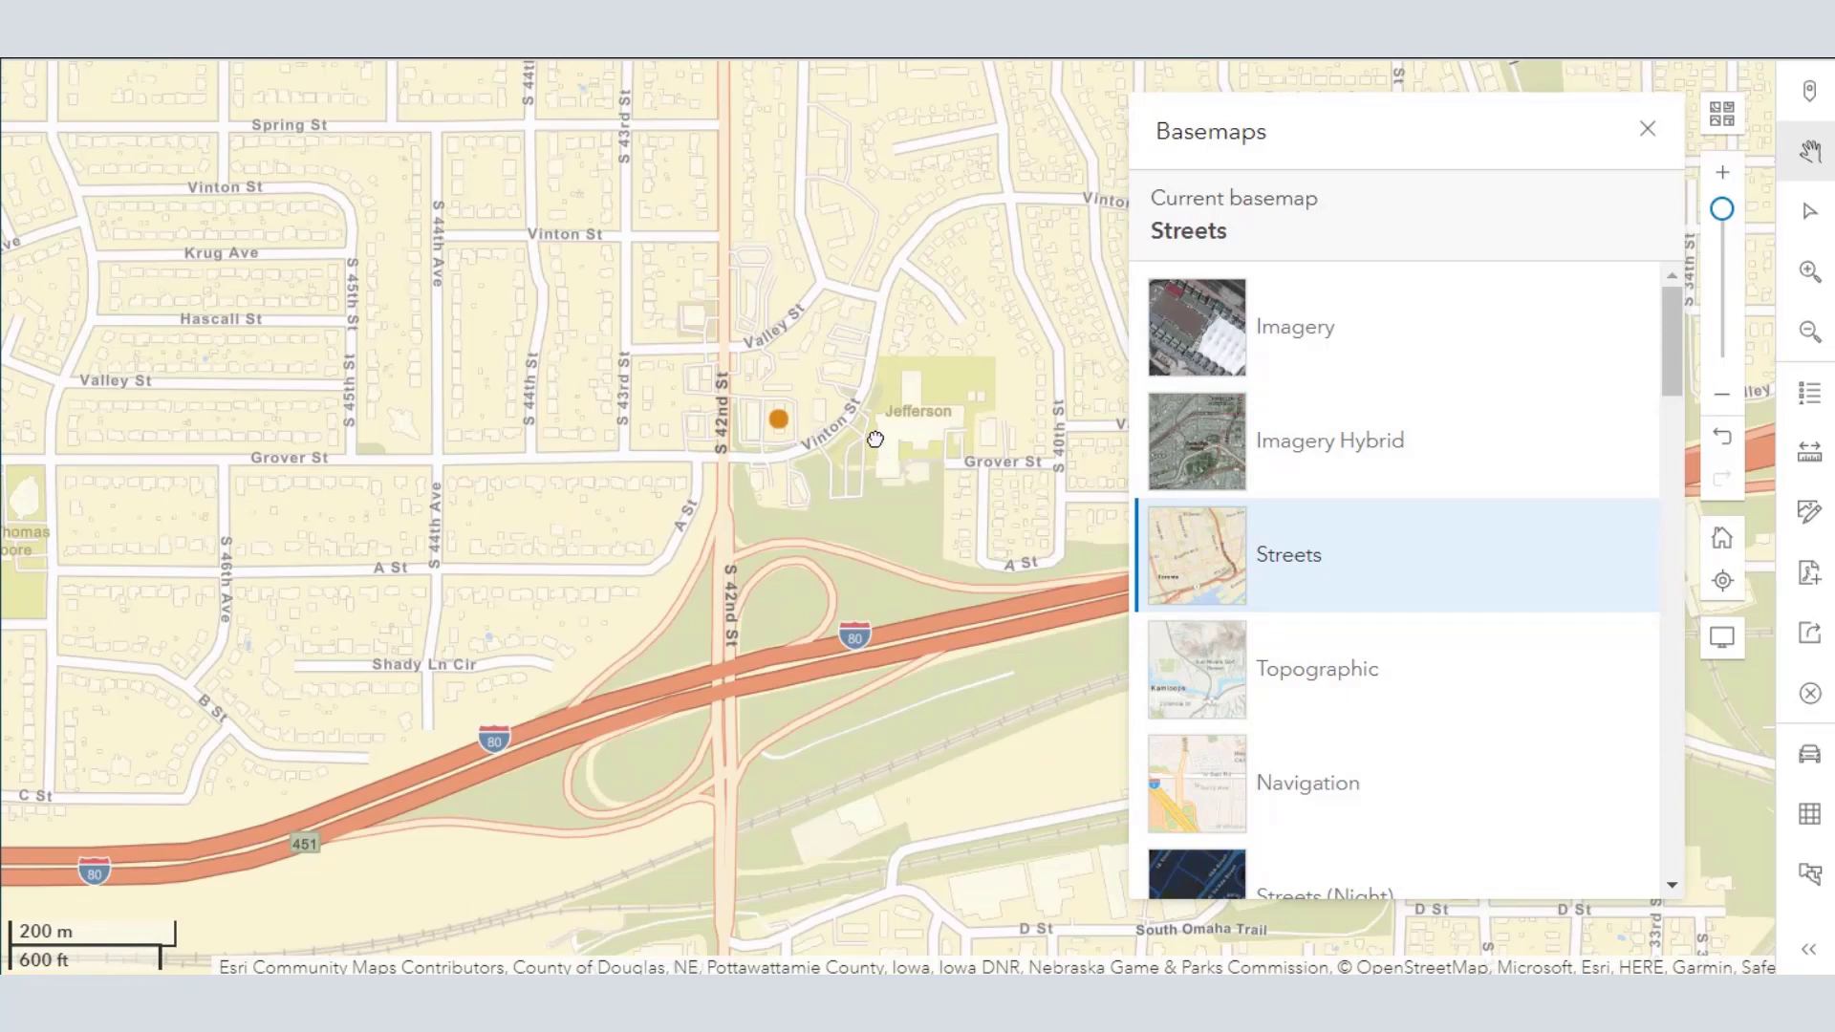
Compare the store's surroundings on the Imagery Hybrid basemap, then restore Streets and close the basemap gallery
click(1342, 444)
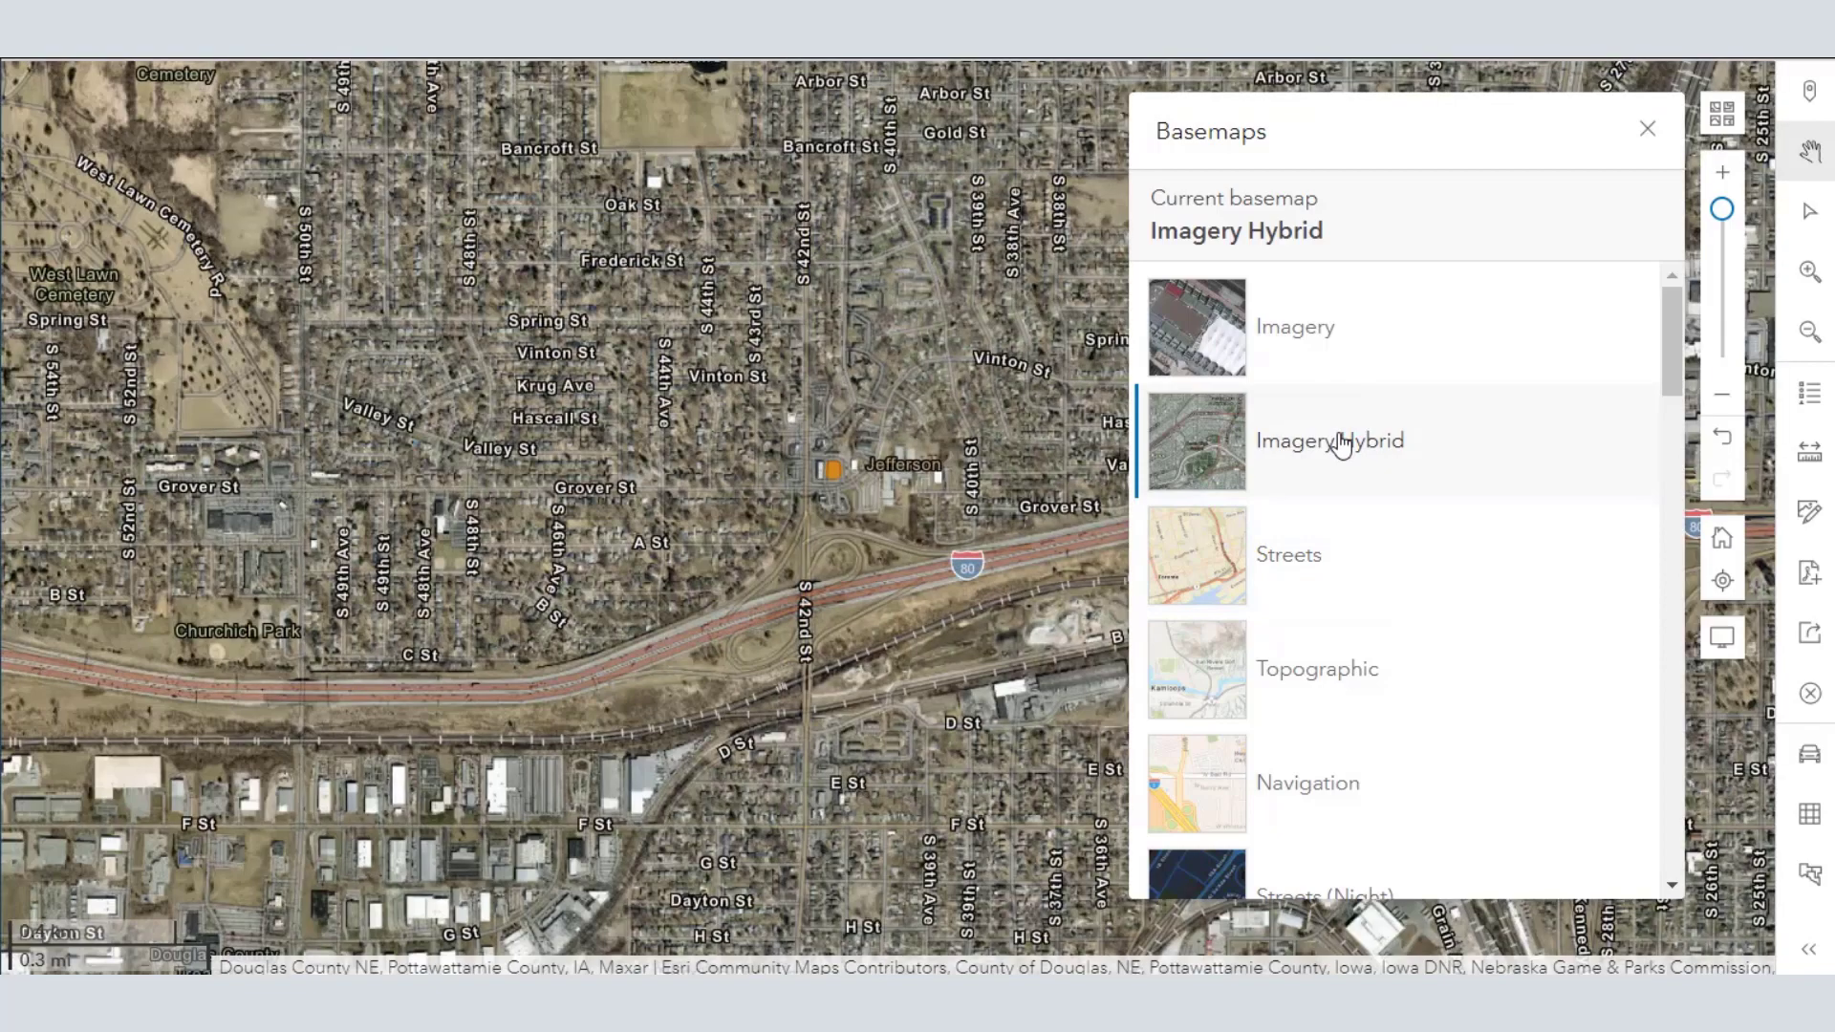
click(1314, 574)
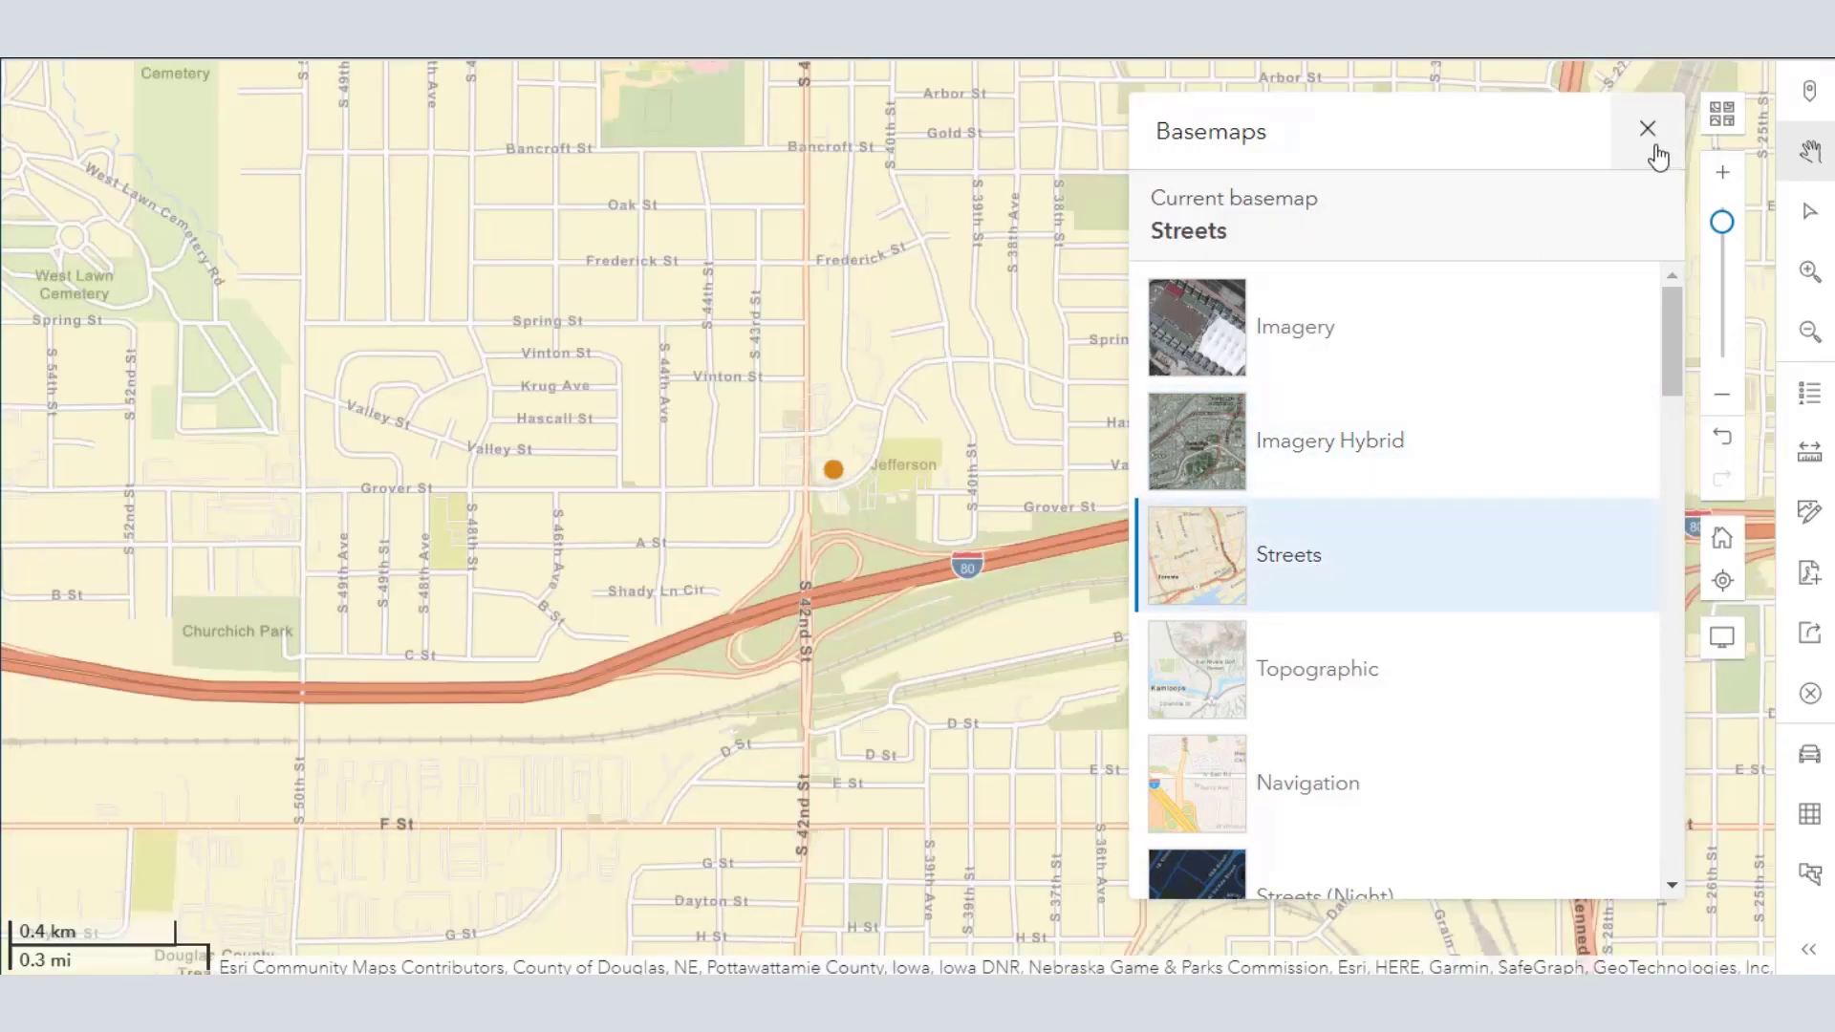
click(1646, 129)
Compare the overall spread of the orange Casey's and blue Allsup's locations across the United States
scroll(903, 496, down, 4)
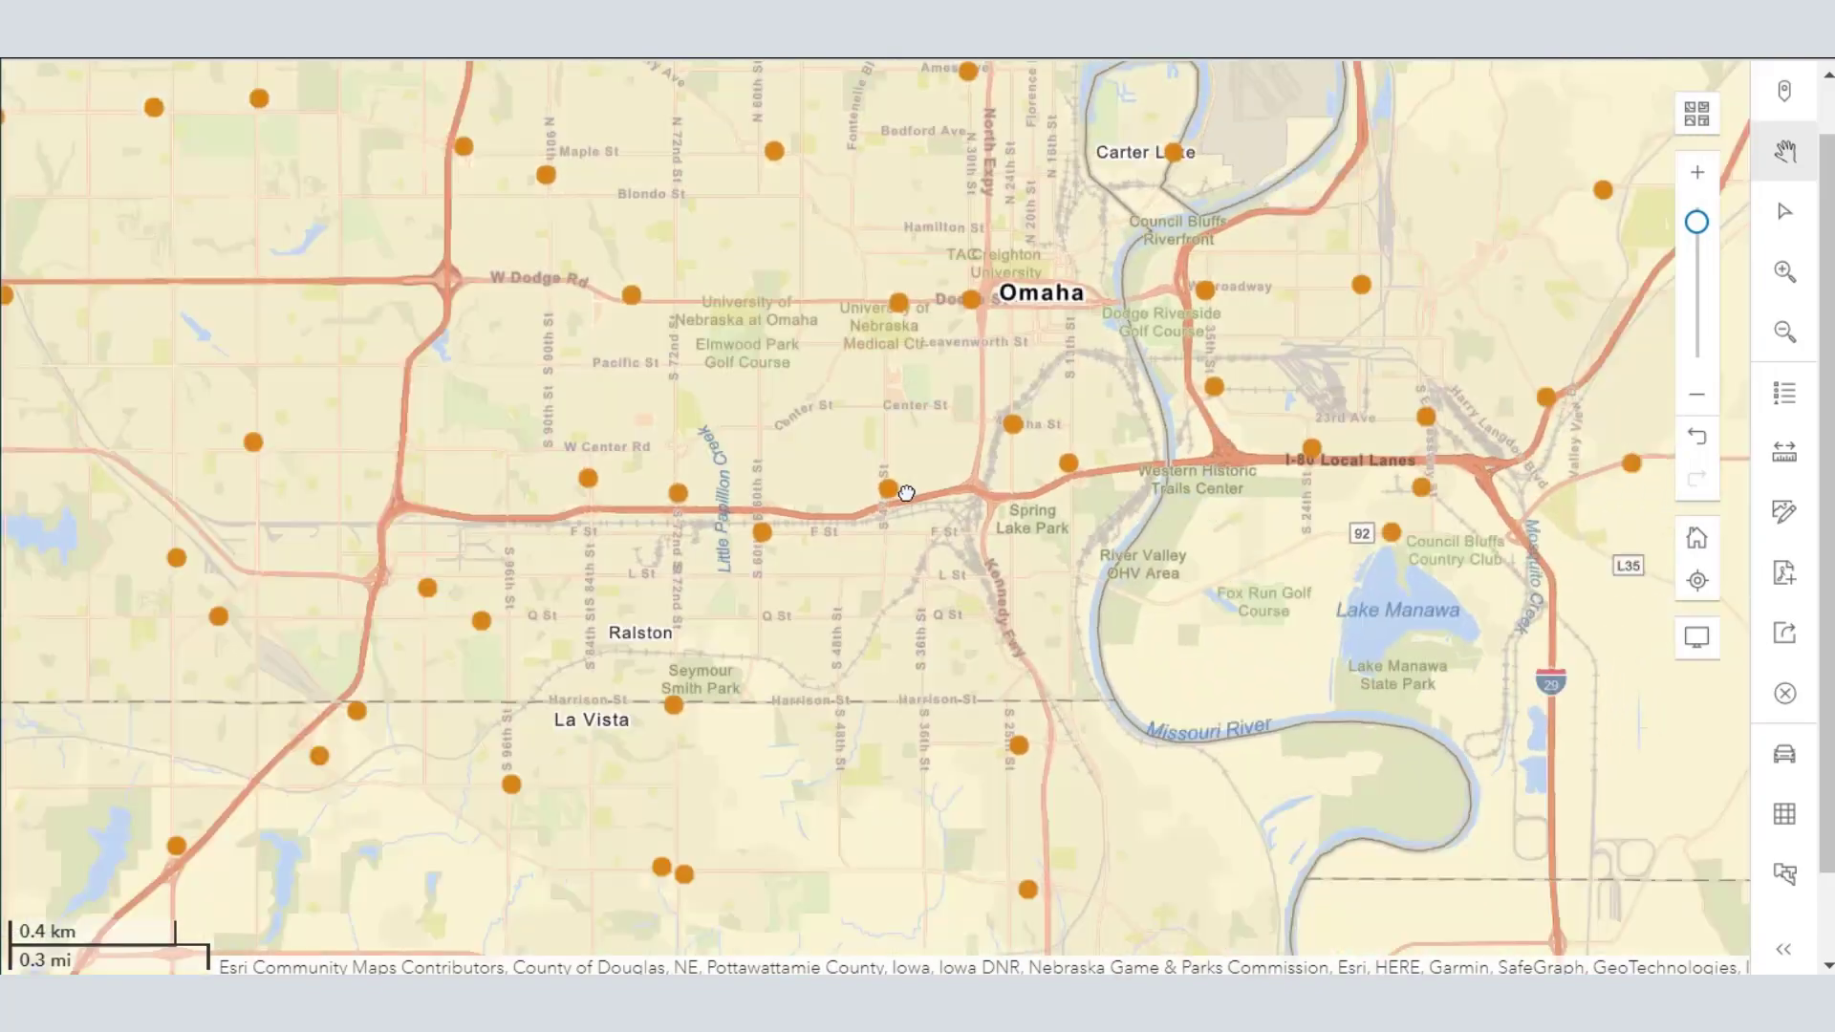
scroll(907, 492, down, 5)
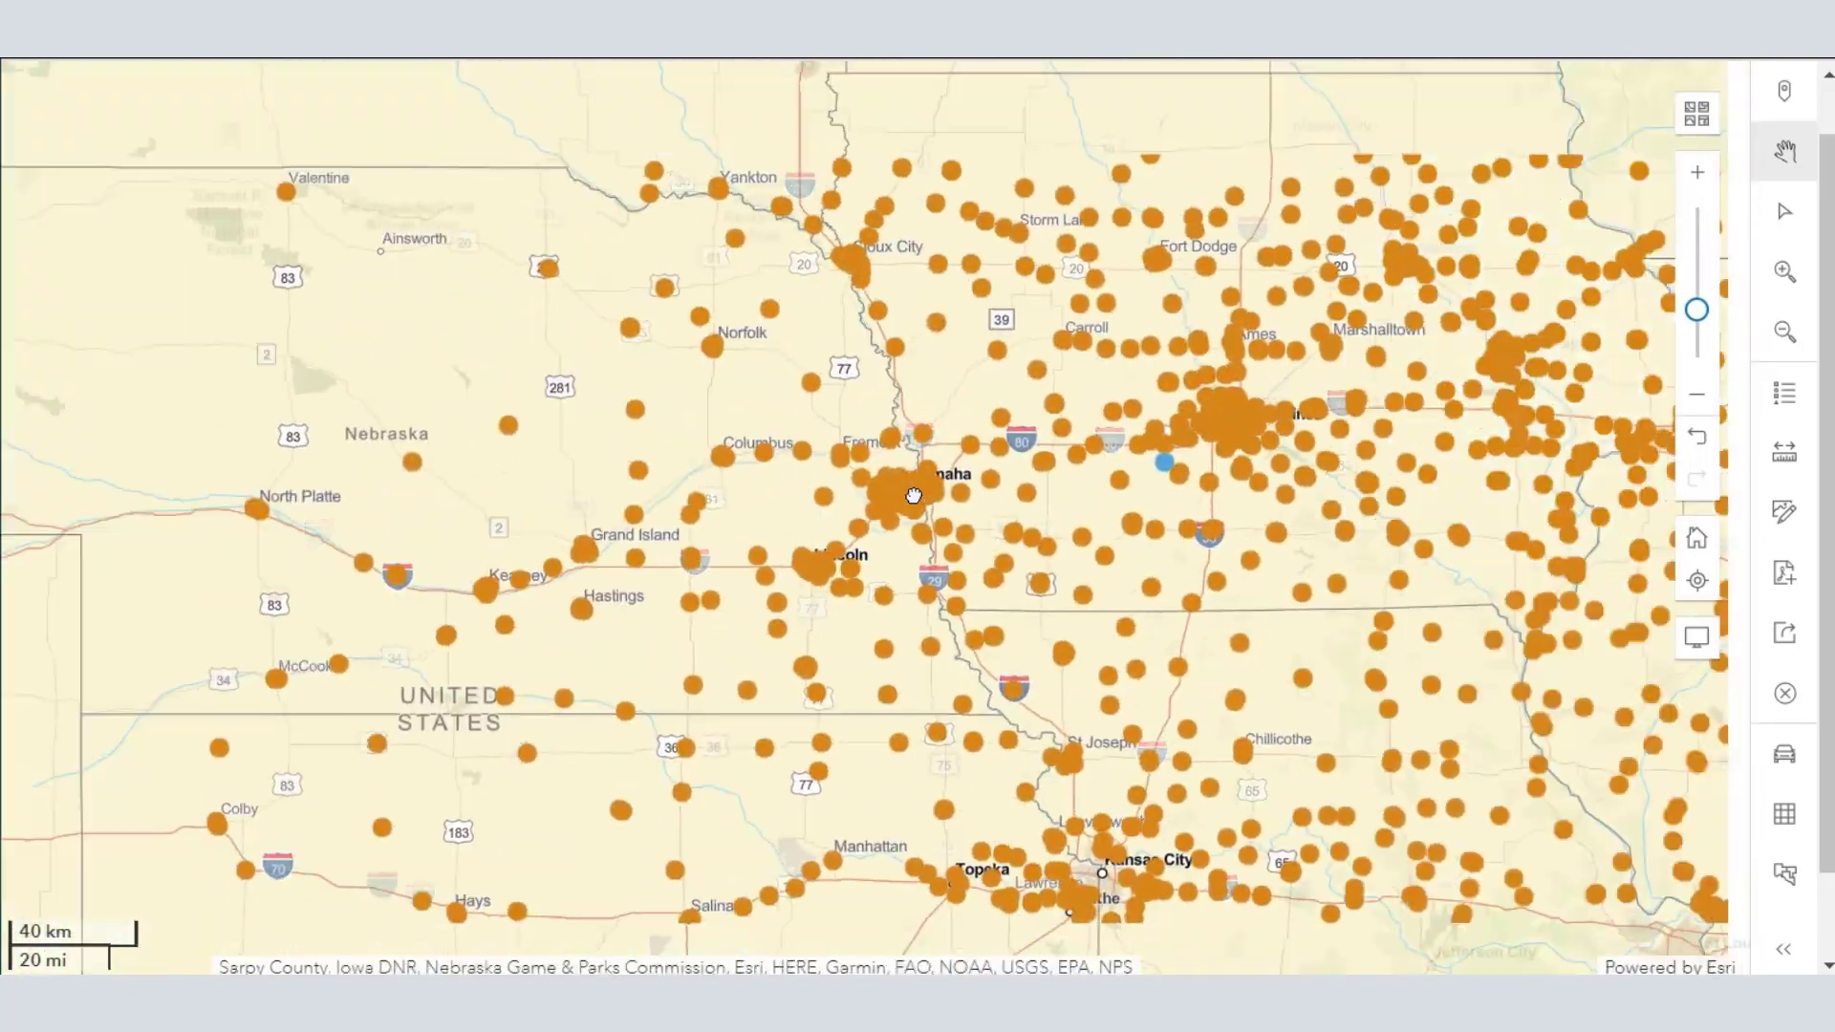
scroll(914, 495, down, 3)
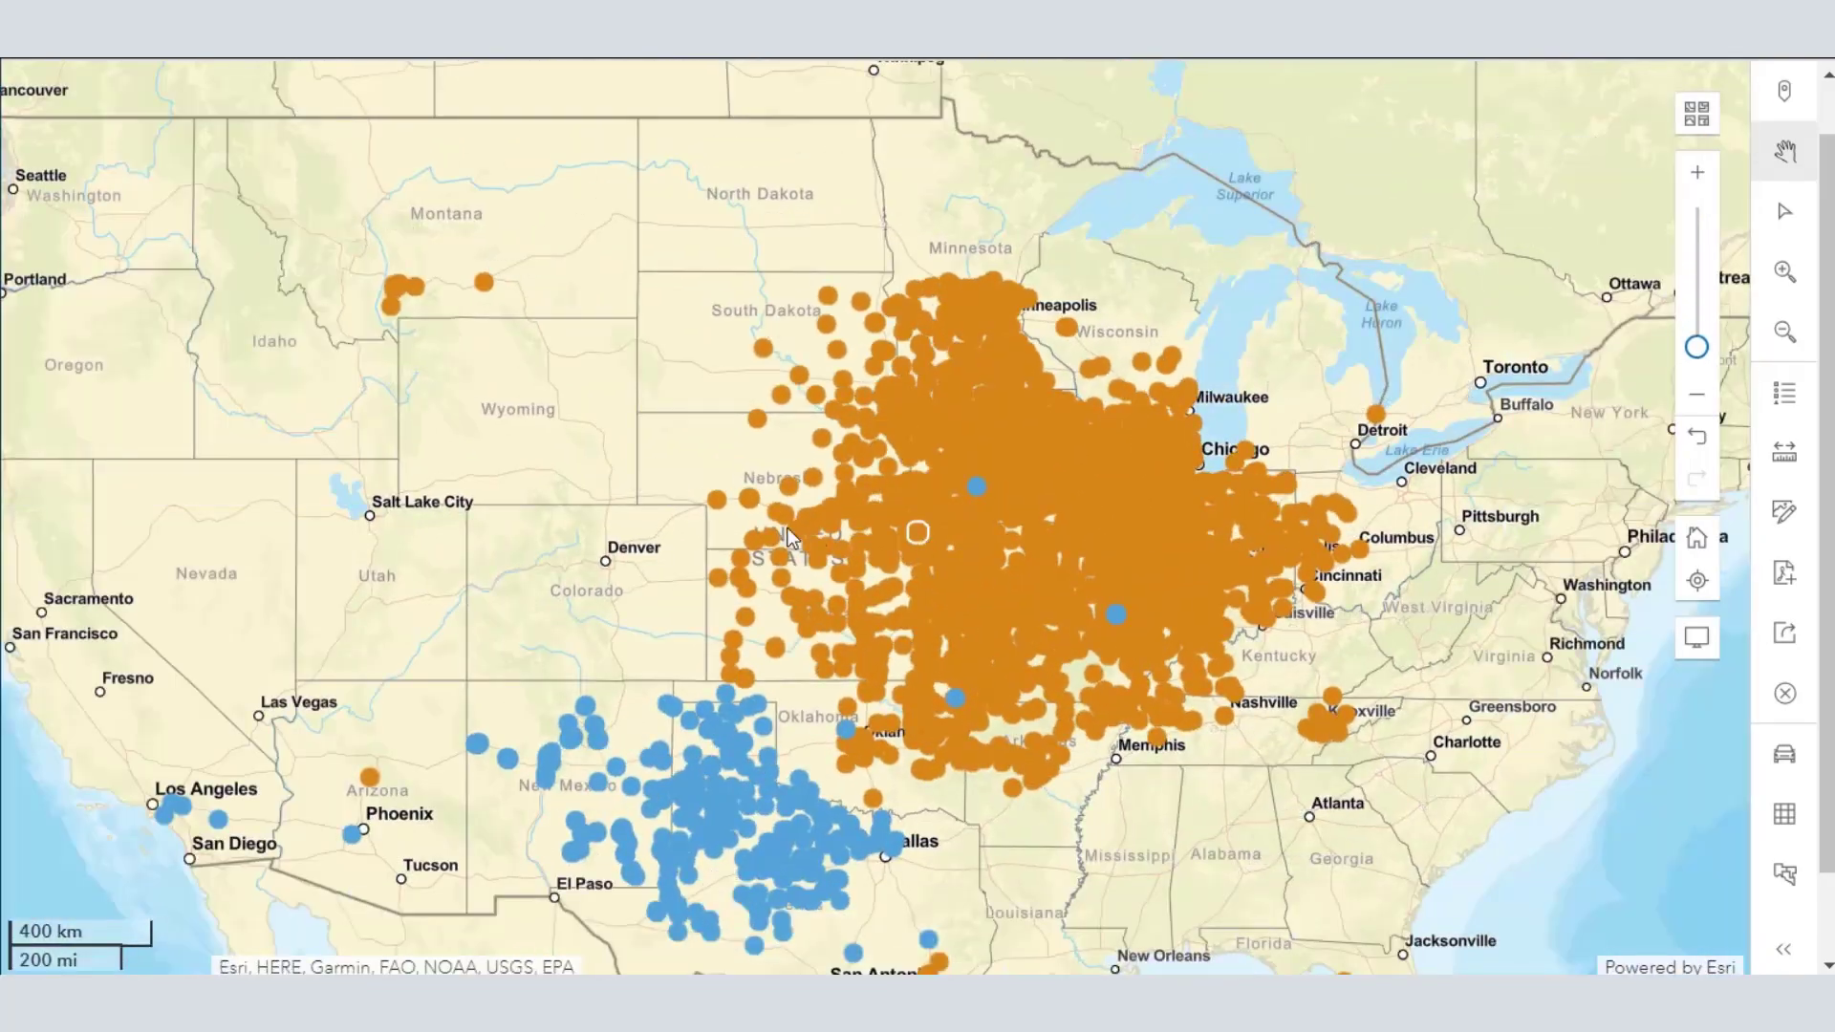
drag(673, 488, 769, 335)
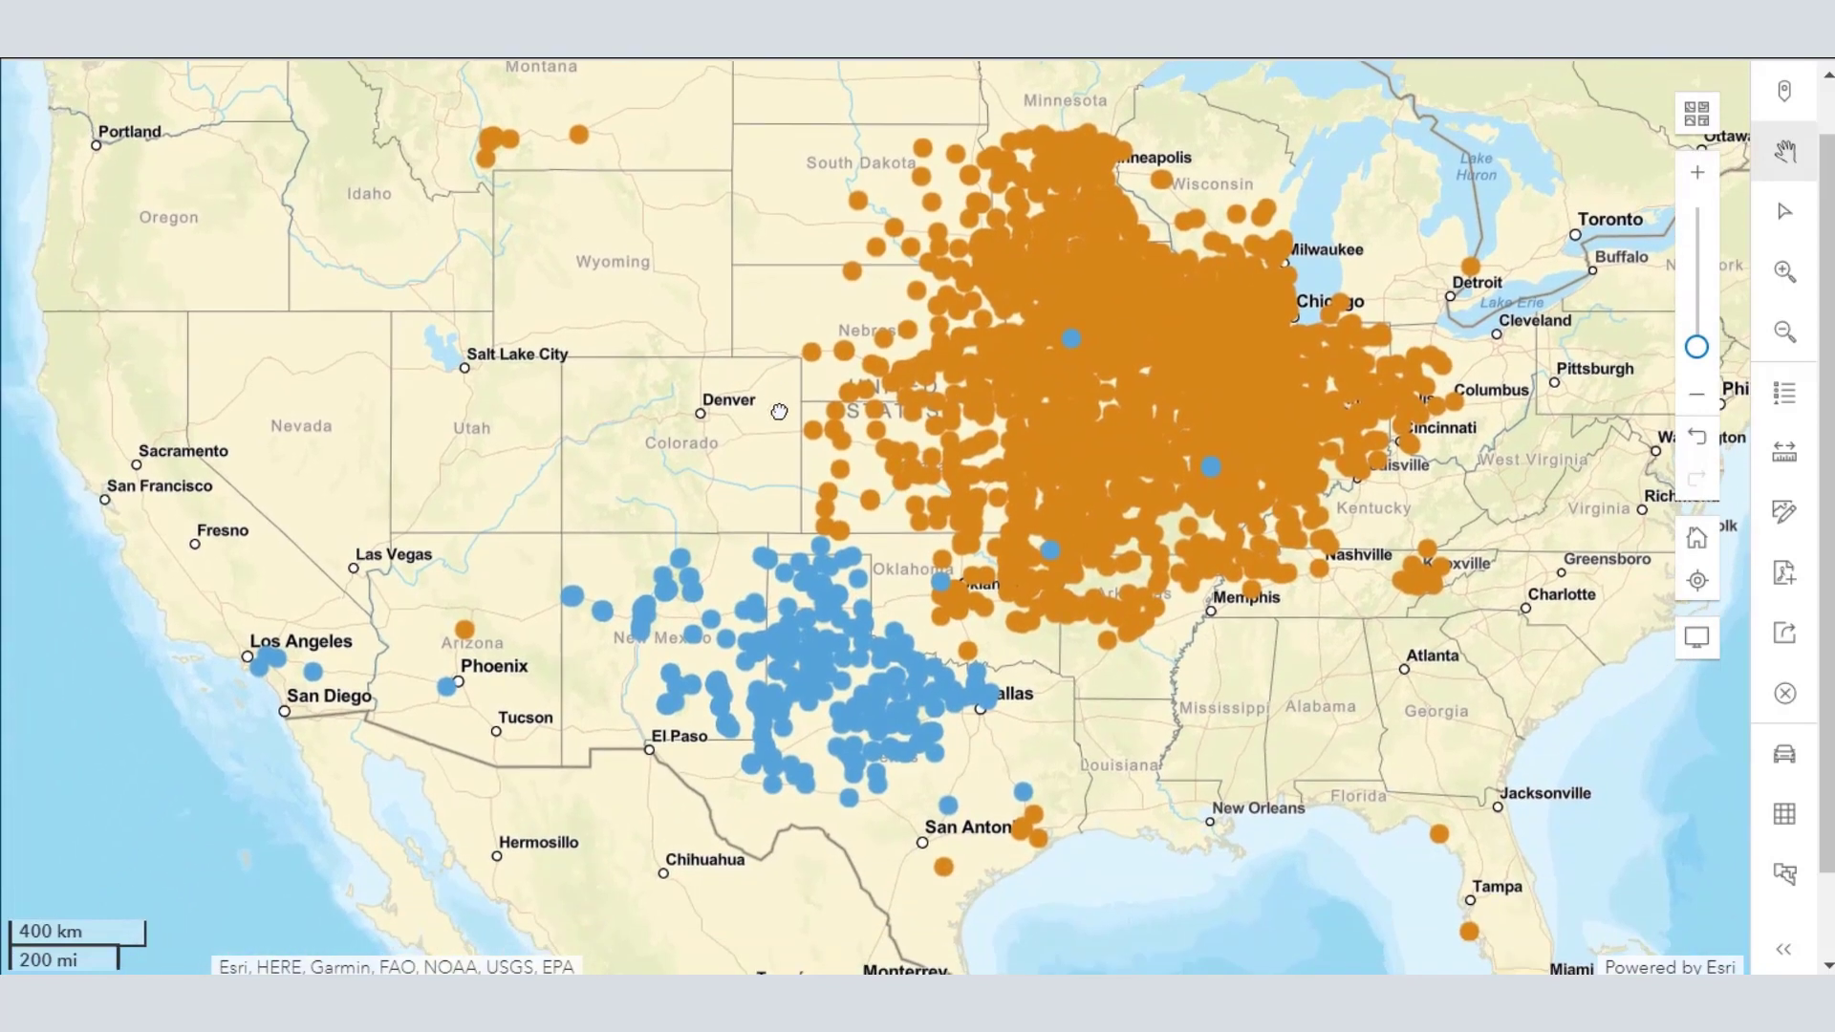